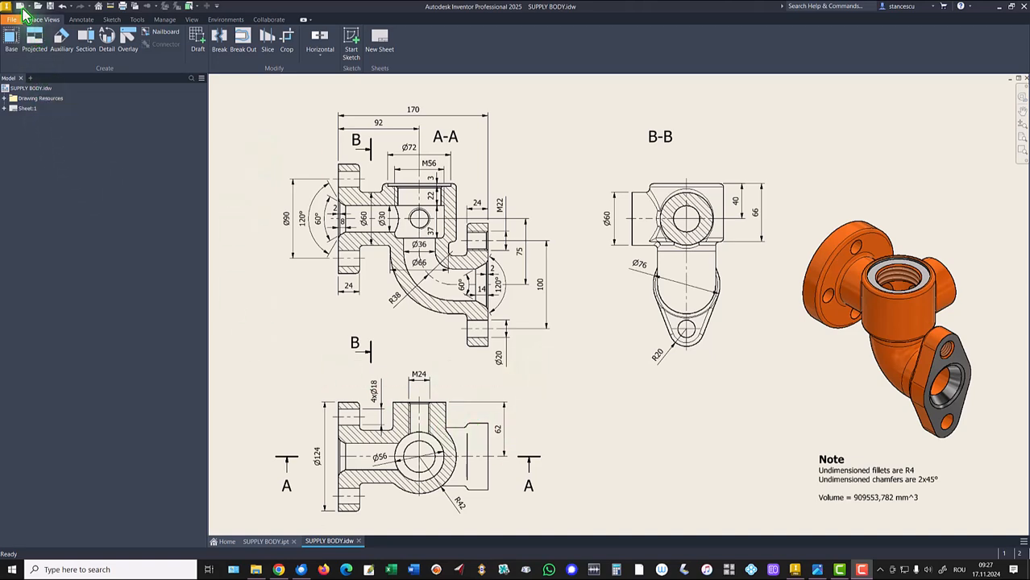
# - Create a new part and start a 2D sketch on the XY plane
pyautogui.hotkey('ctrl', 'n')
pyautogui.doubleClick(536, 151)
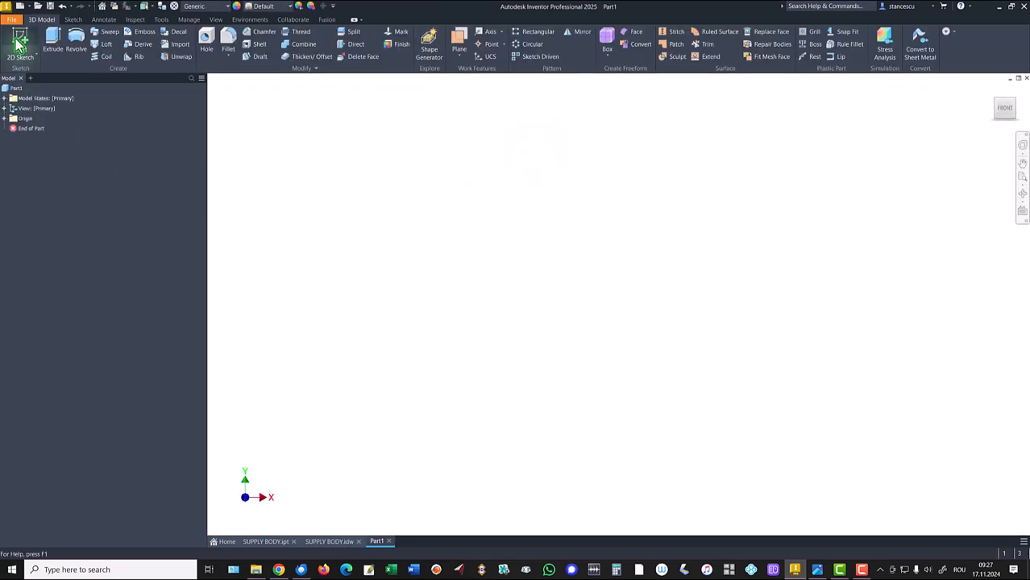
pyautogui.click(21, 51)
pyautogui.click(555, 166)
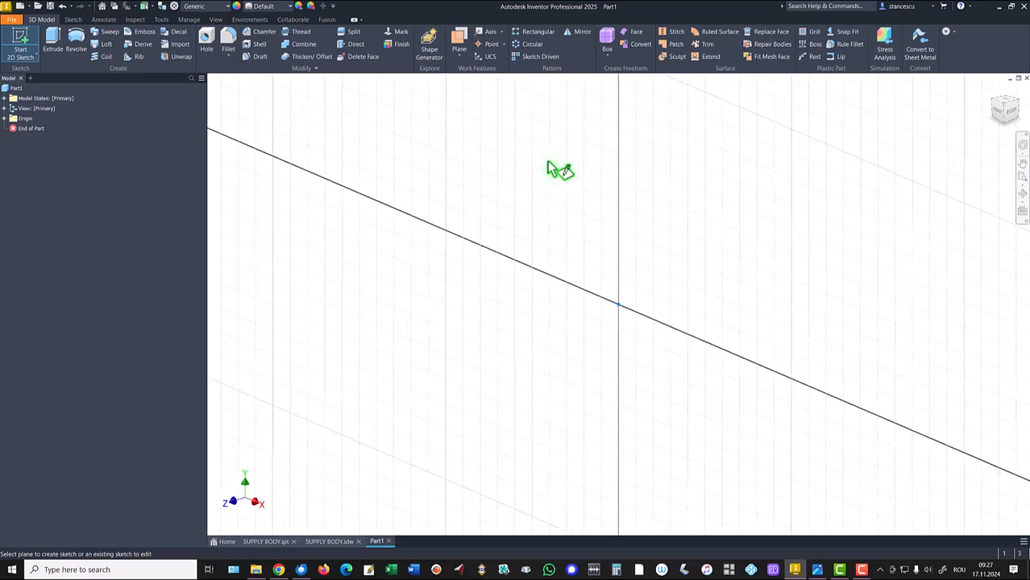
# - Draw a 92 mm horizontal centerline from the origin along the X axis
pyautogui.click(53, 37)
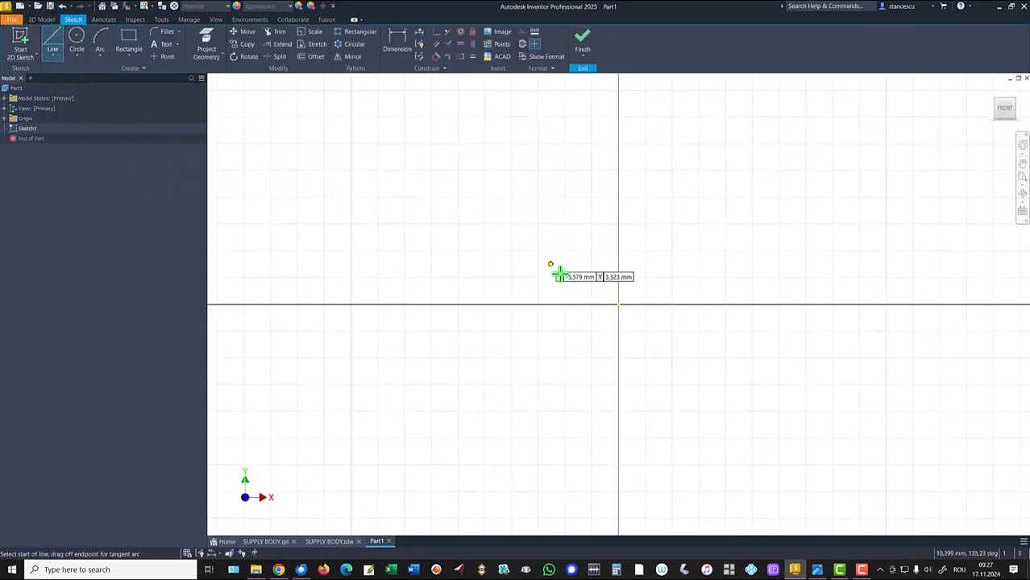
pyautogui.click(618, 305)
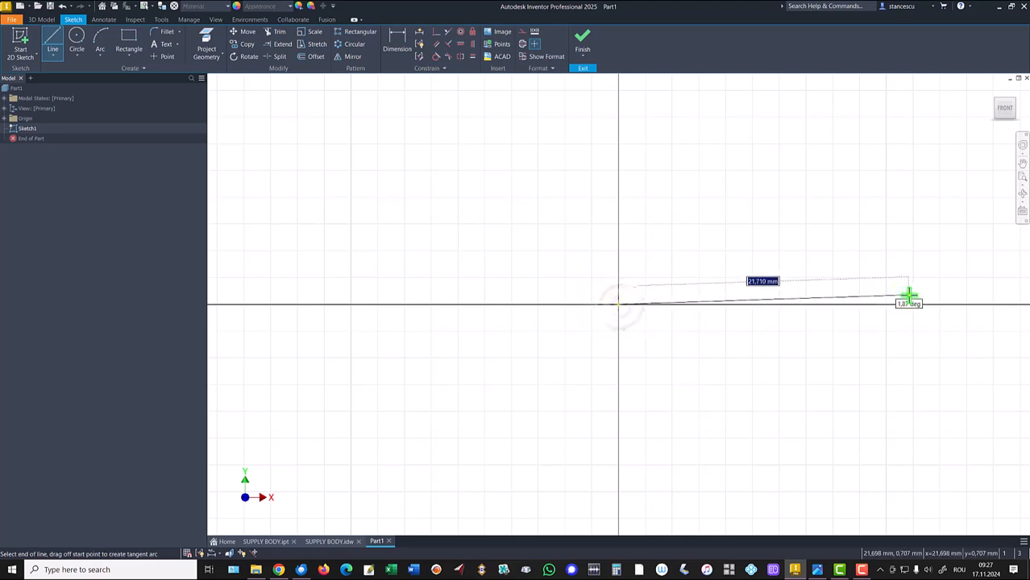
pyautogui.click(522, 44)
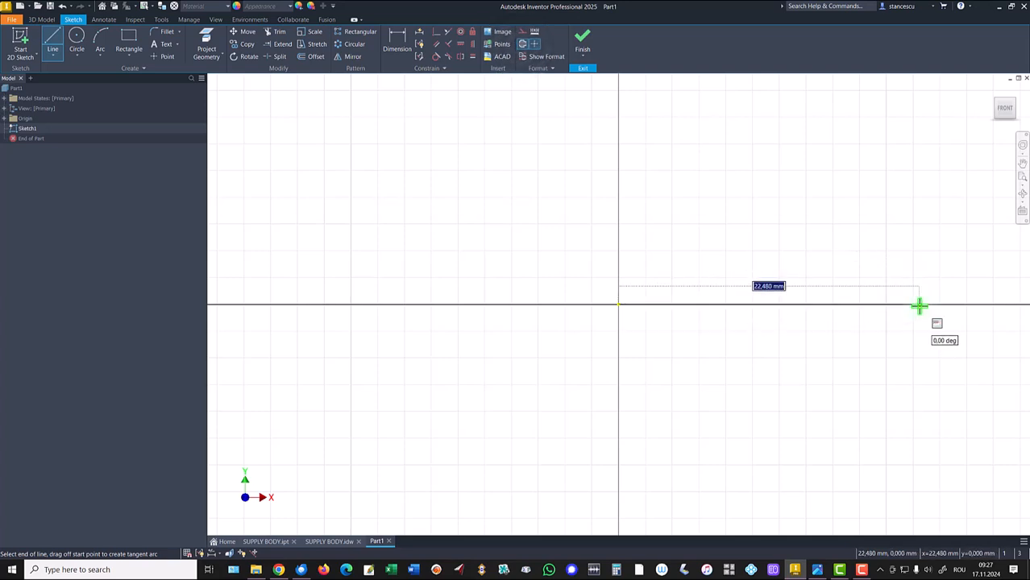
pyautogui.press('Return')
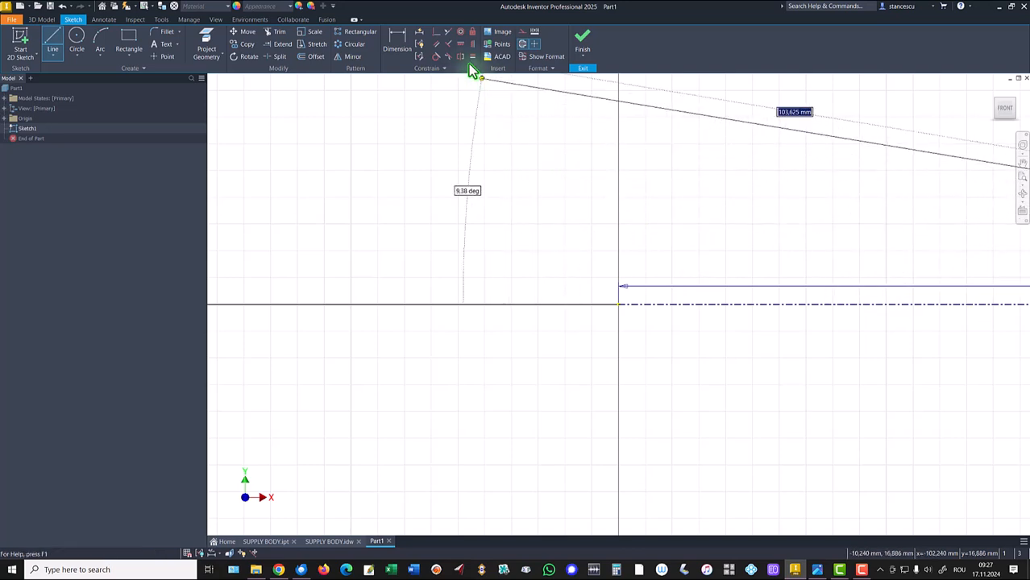
# - Draw the stepped outline of flange and shaft above the centerline and close the profile at the origin
pyautogui.scroll(-3, 786, 197)
pyautogui.moveTo(793, 199); pyautogui.dragTo(534, 248, button='middle')
pyautogui.scroll(-2, 579, 246)
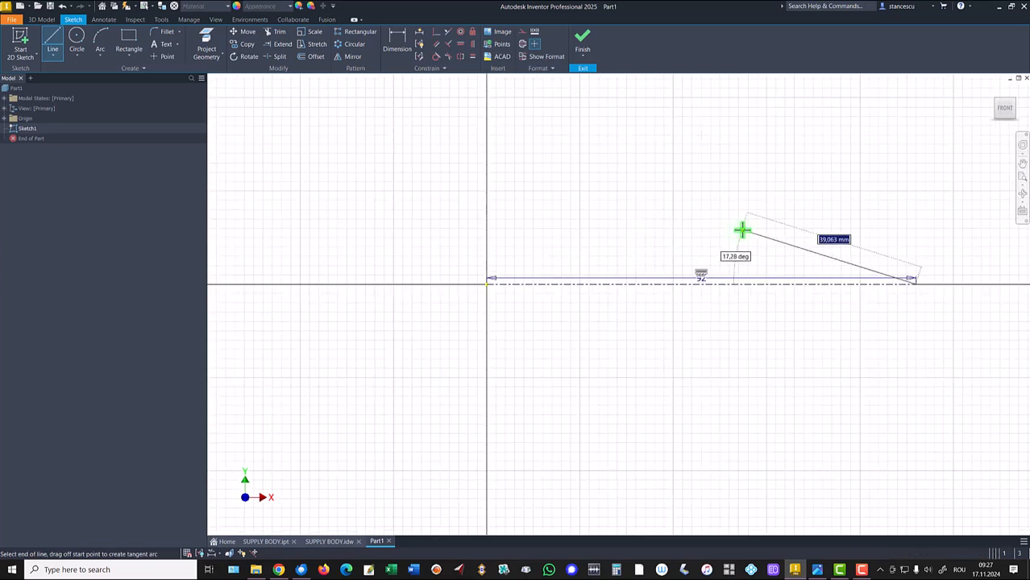
pyautogui.scroll(-2, 742, 227)
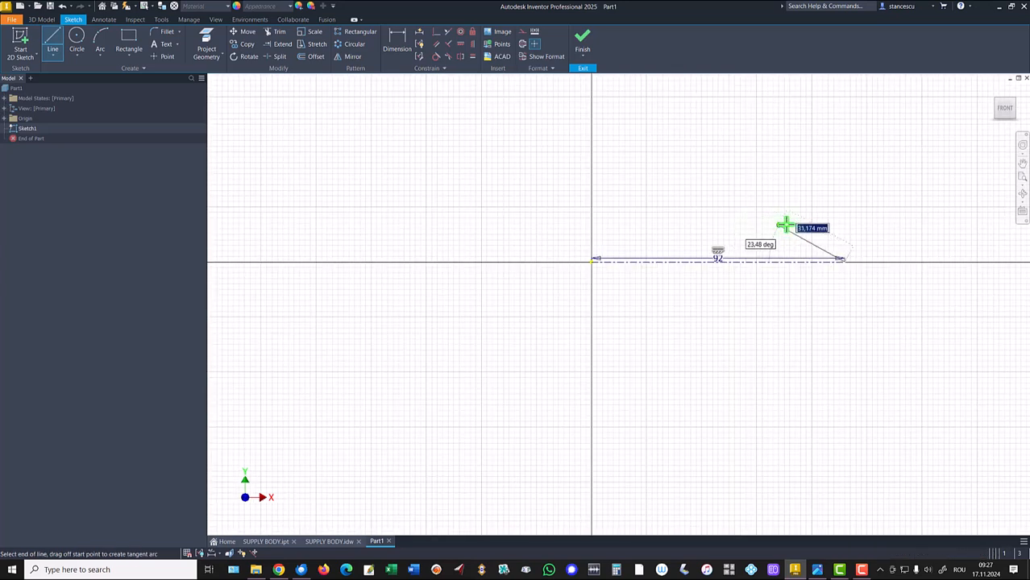
pyautogui.click(844, 201)
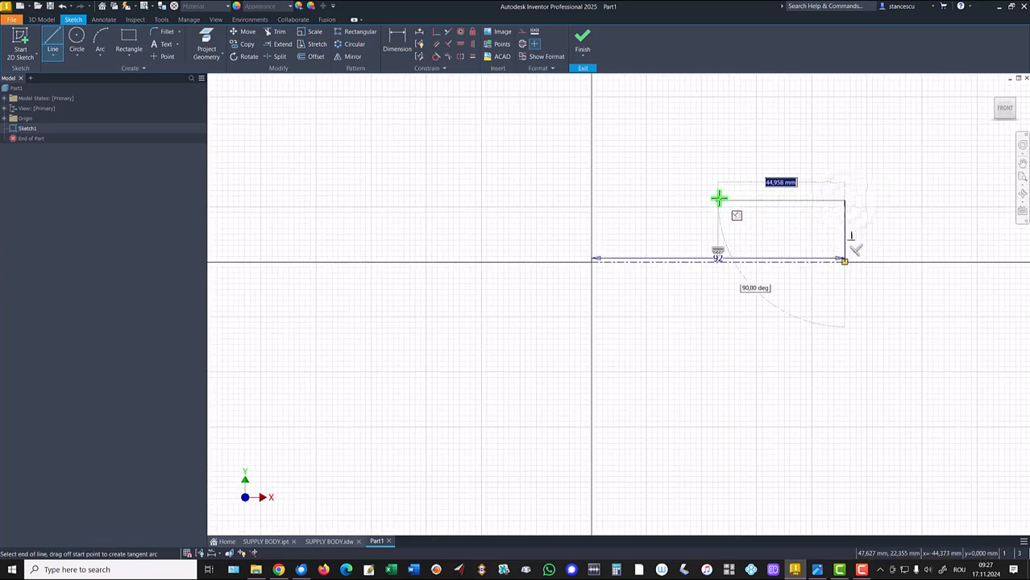
pyautogui.click(639, 200)
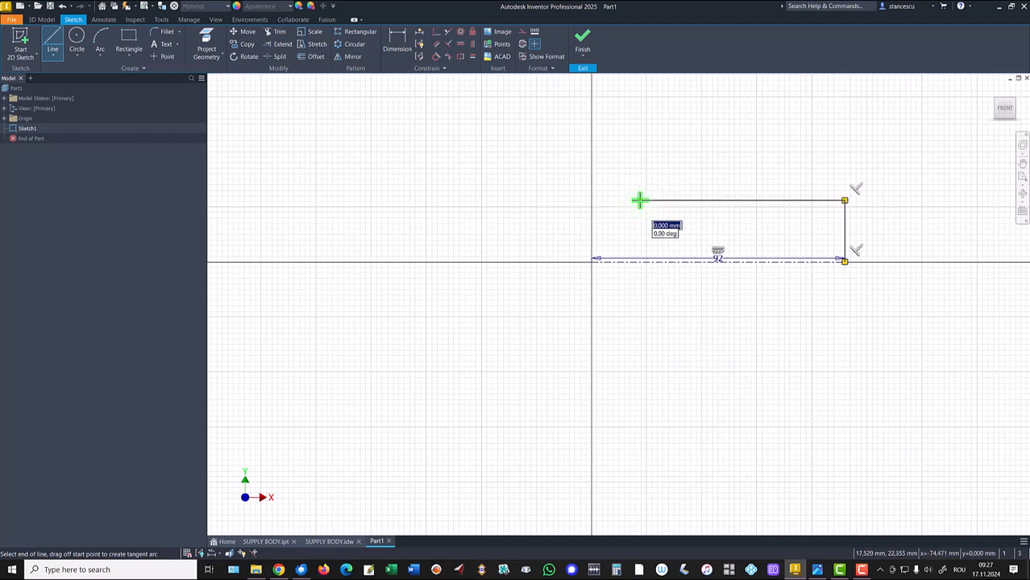
pyautogui.click(638, 139)
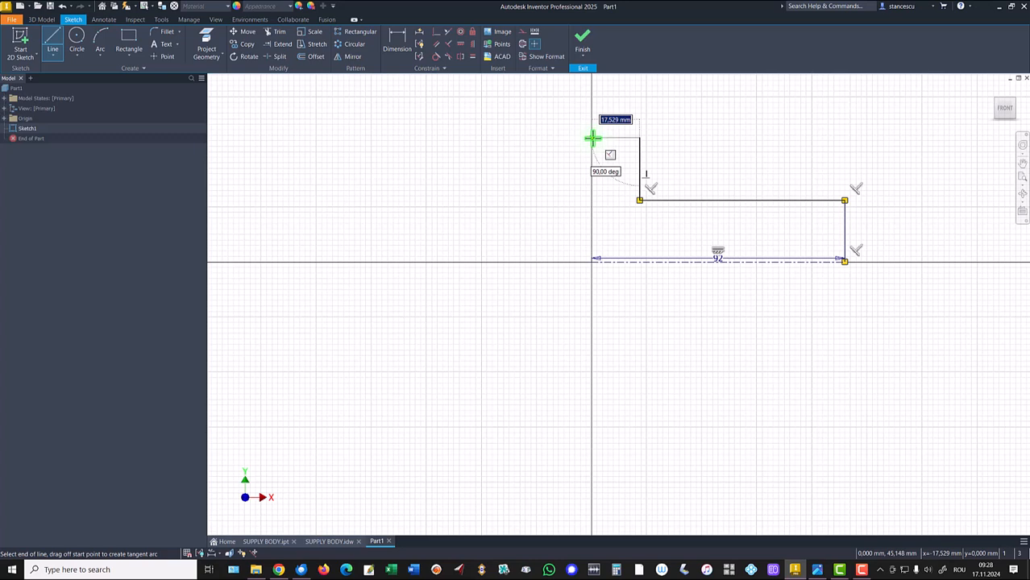
pyautogui.rightClick(551, 149)
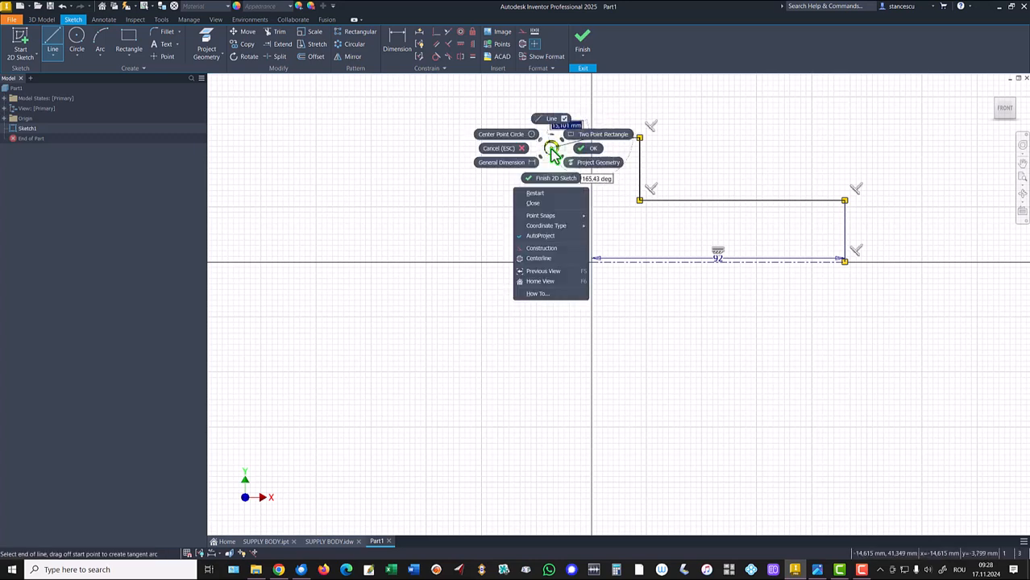
pyautogui.click(535, 203)
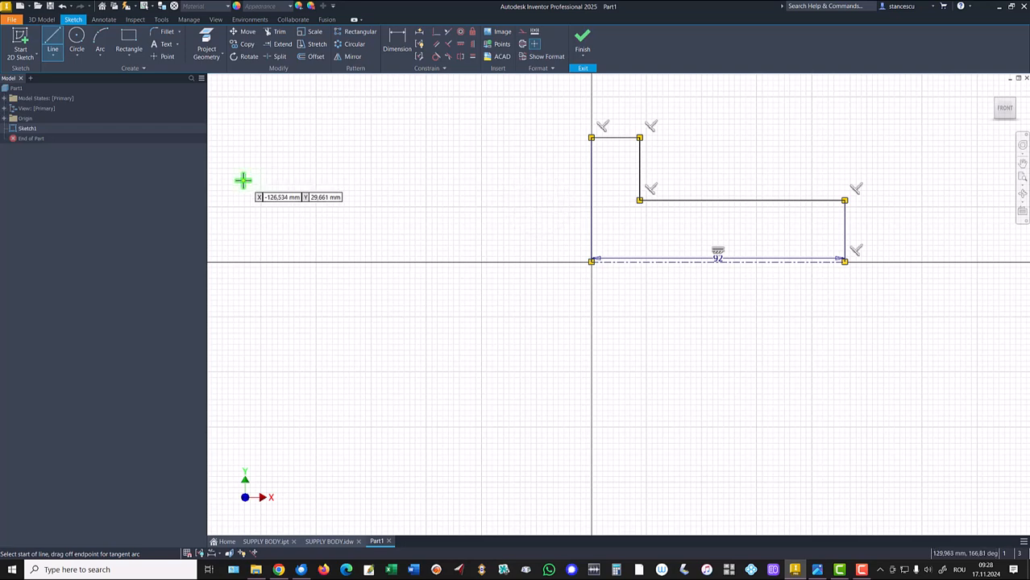
# - Dimension the flange's top edge as a diameter of 124 mm about the centerline
pyautogui.press('Home')
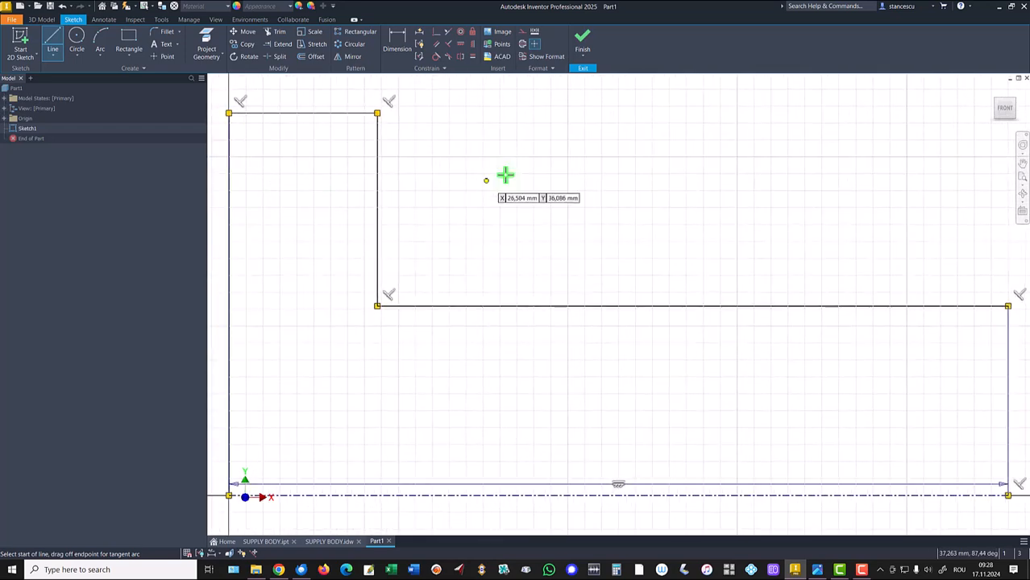
pyautogui.scroll(-3, 510, 177)
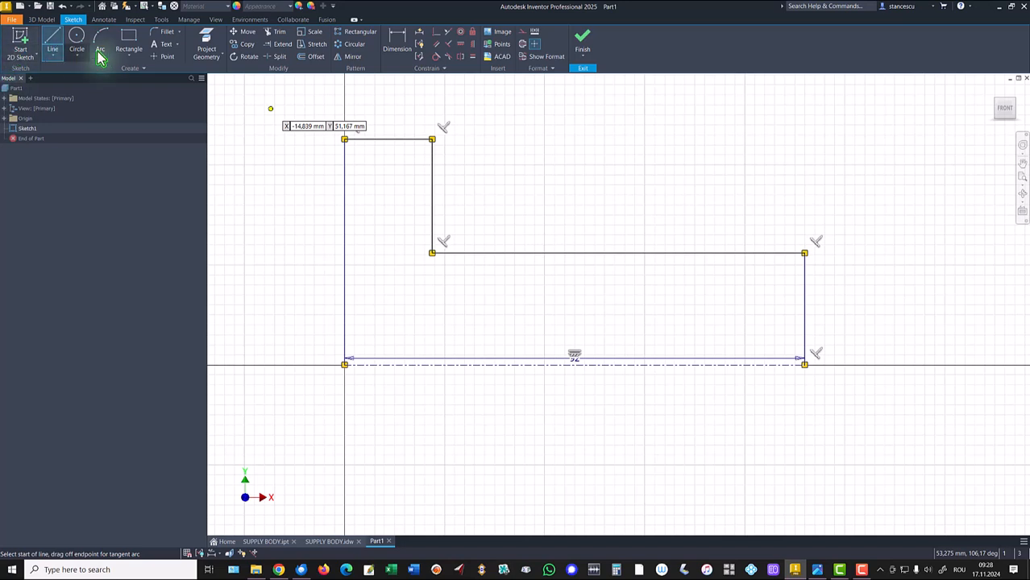
pyautogui.click(397, 41)
pyautogui.click(353, 141)
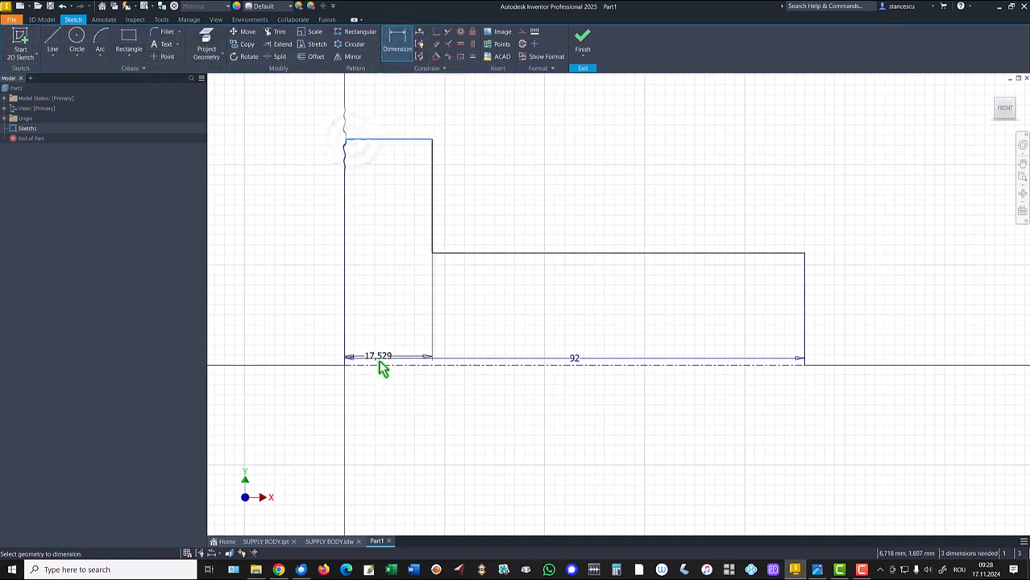
pyautogui.click(379, 364)
pyautogui.click(284, 320)
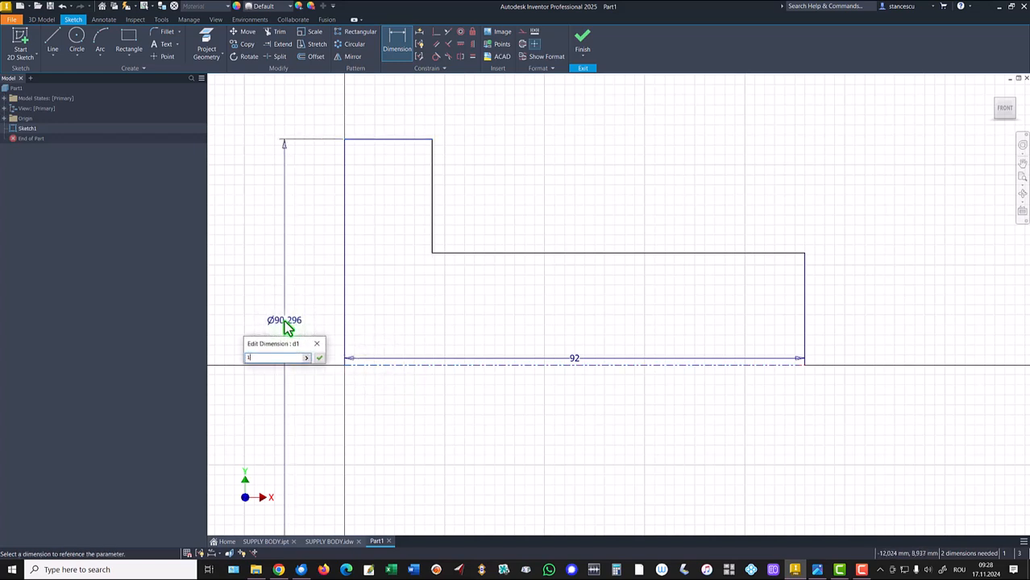
pyautogui.write('124')
pyautogui.press('Return')
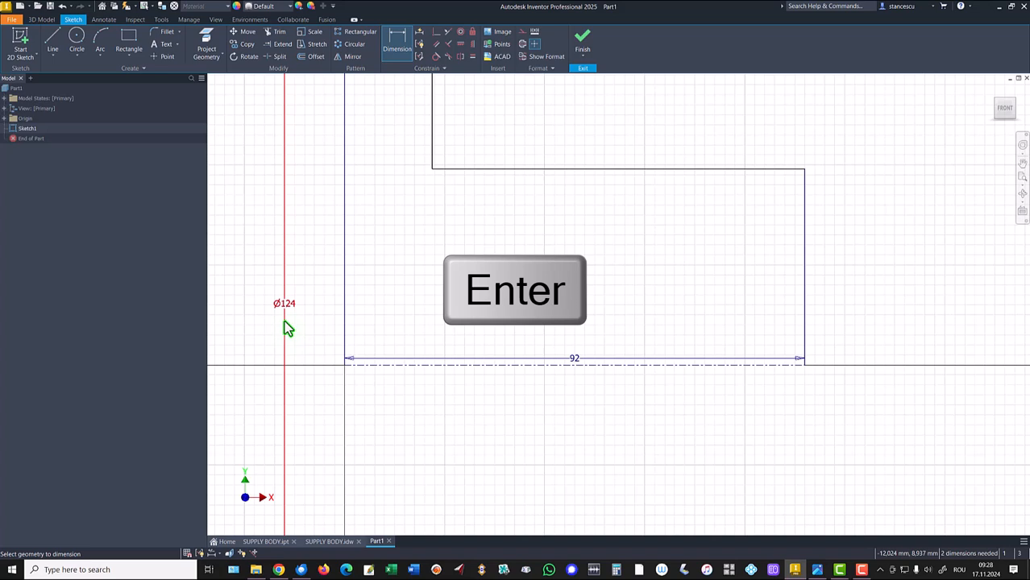
# - Dimension the shaft's top edge as a diameter of 60 mm about the centerline
pyautogui.click(747, 169)
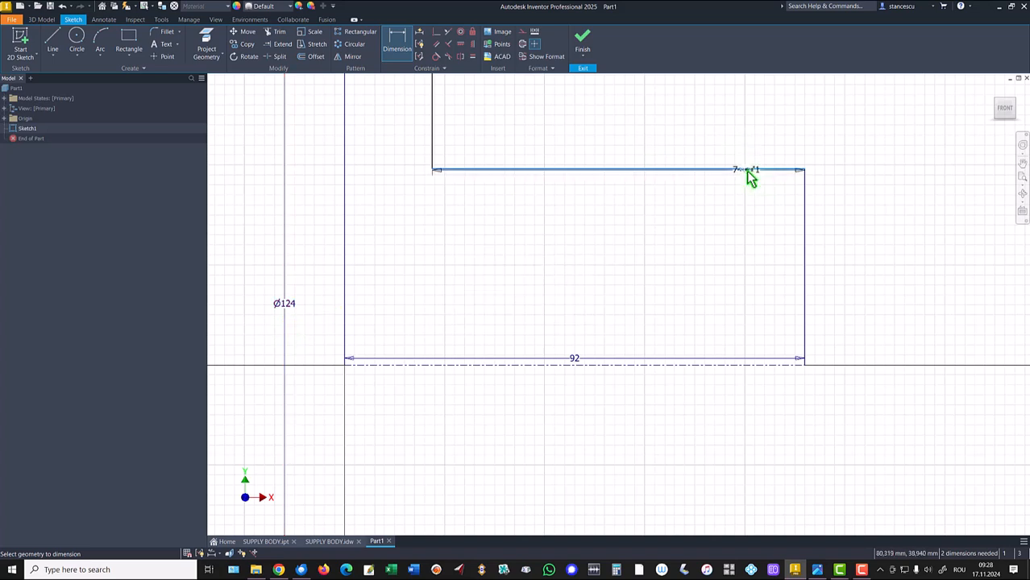
pyautogui.click(722, 371)
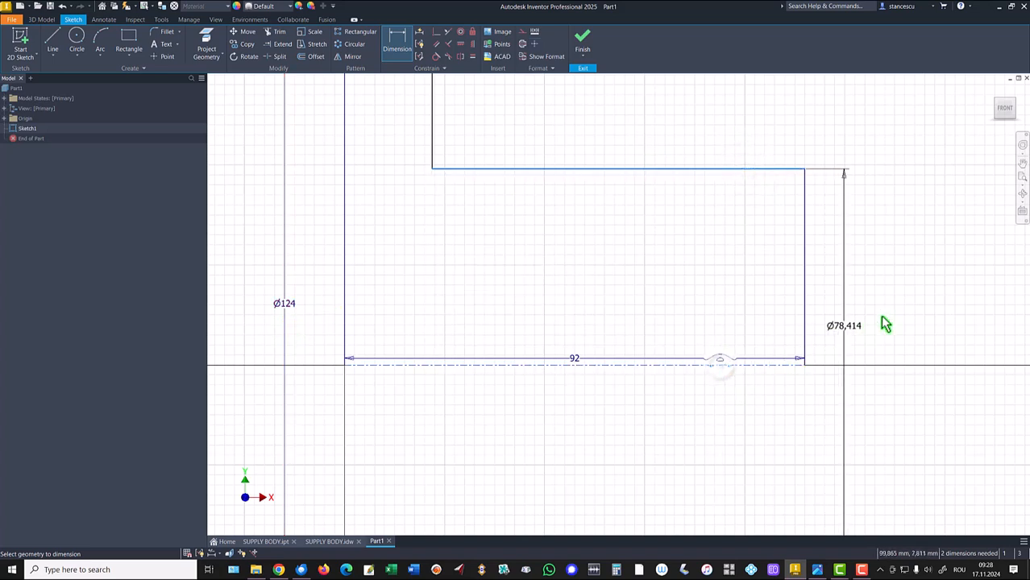
pyautogui.click(904, 298)
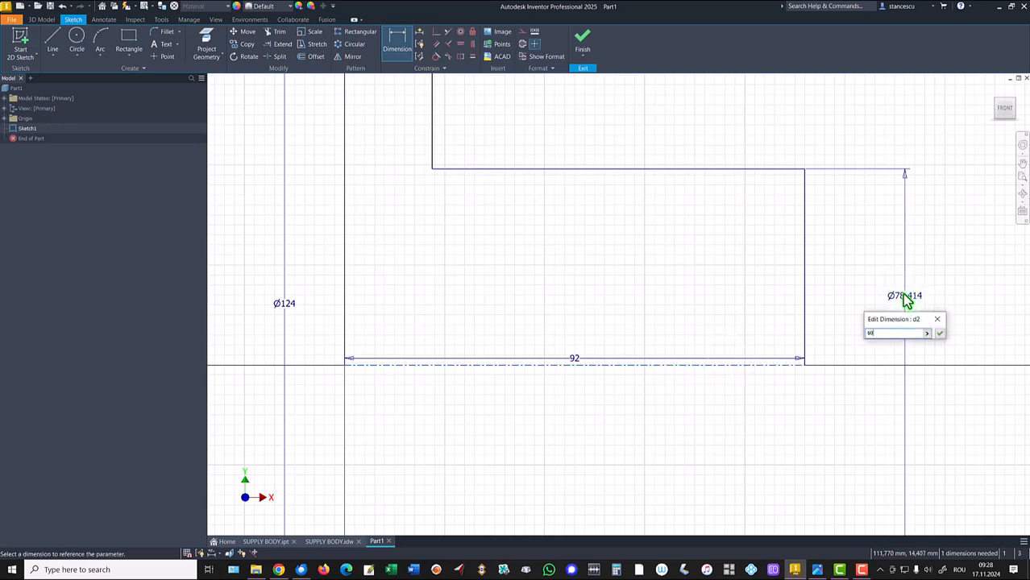
pyautogui.press('Return')
# - Set the flange thickness to 24 mm and exit the Dimension tool
pyautogui.press('Home')
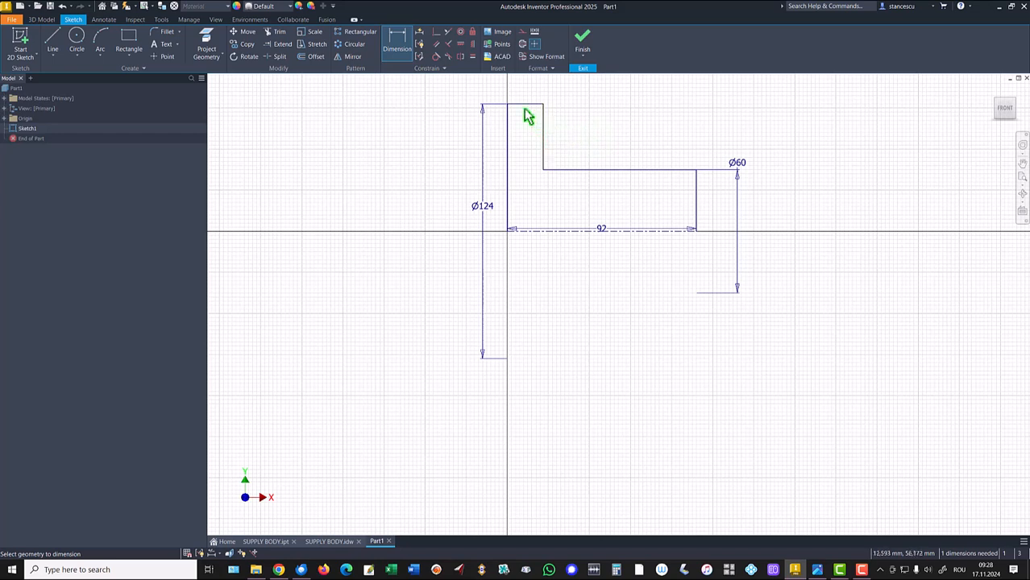
pyautogui.click(521, 101)
pyautogui.click(521, 89)
pyautogui.write('24')
pyautogui.press('Return')
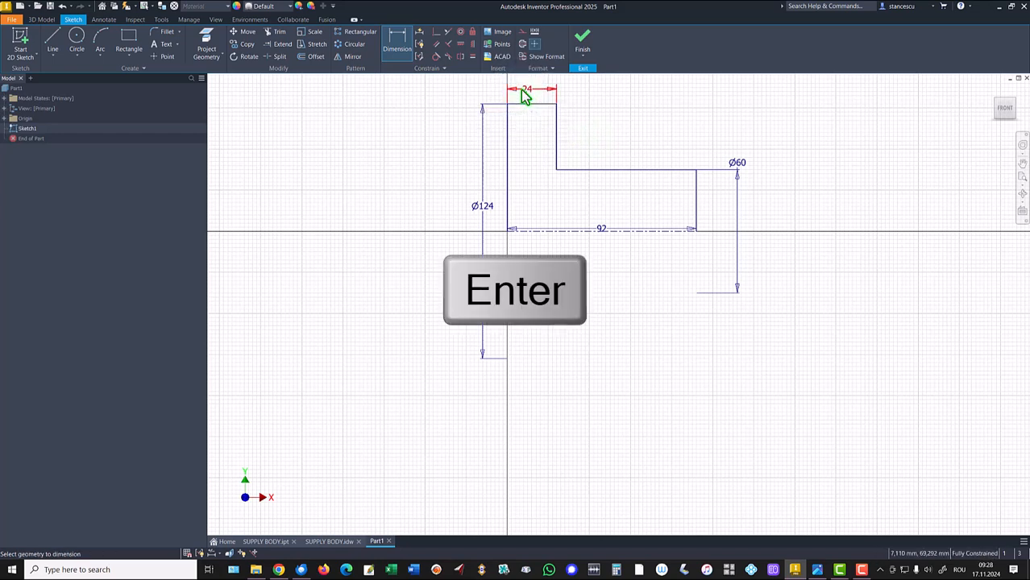
pyautogui.press('Escape')
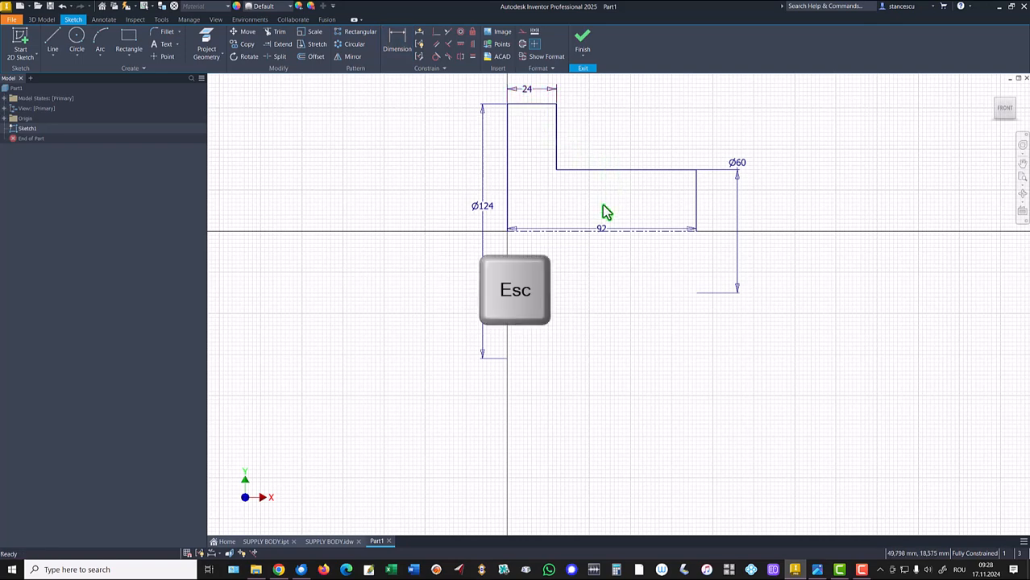
# - Move the 92 mm dimension below the centerline and finish the sketch
pyautogui.moveTo(601, 233); pyautogui.dragTo(598, 261)
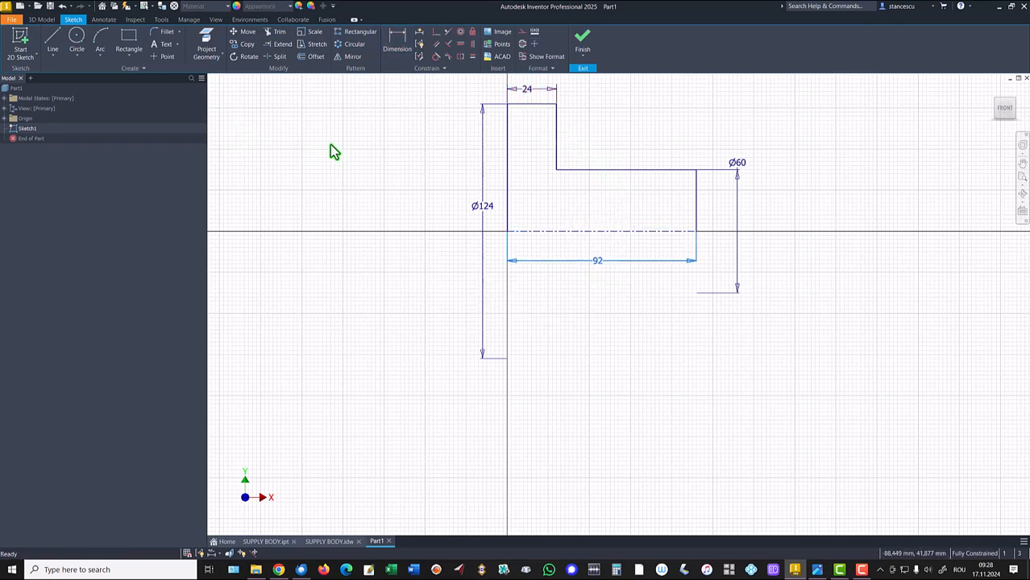
pyautogui.click(582, 41)
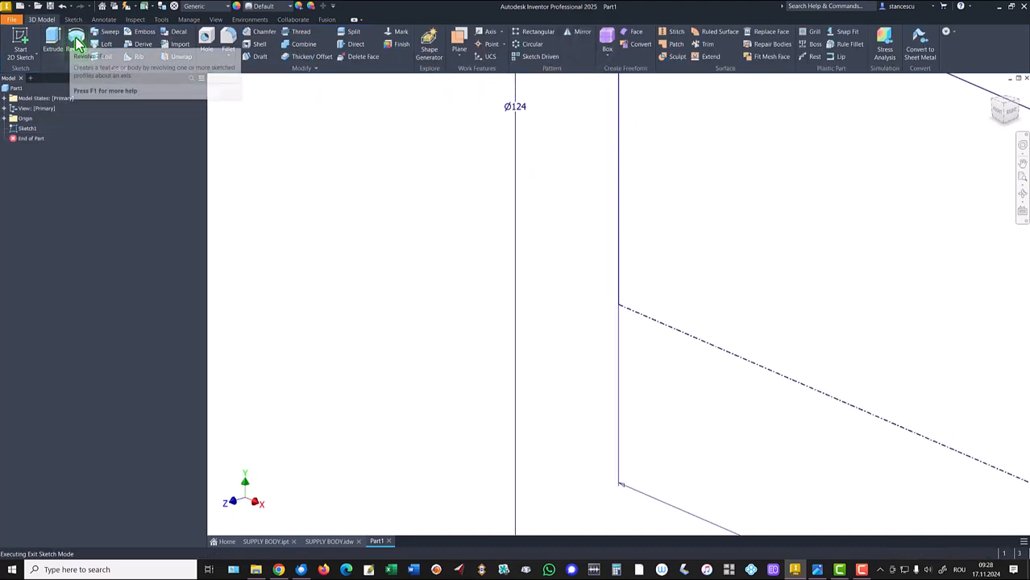
# - Revolve the profile a full 360 degrees about the centerline
pyautogui.click(77, 38)
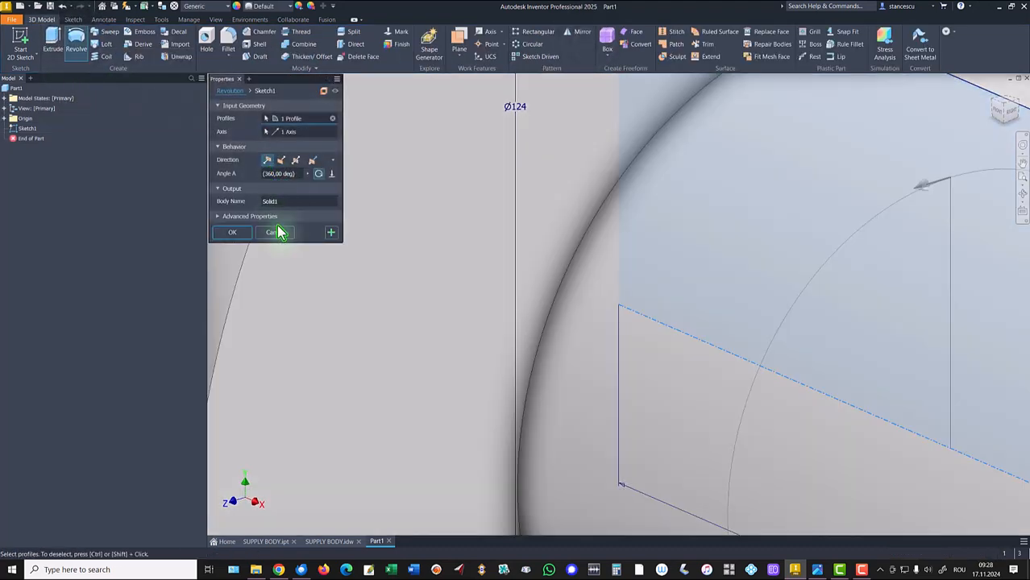
pyautogui.click(240, 236)
pyautogui.press('F6')
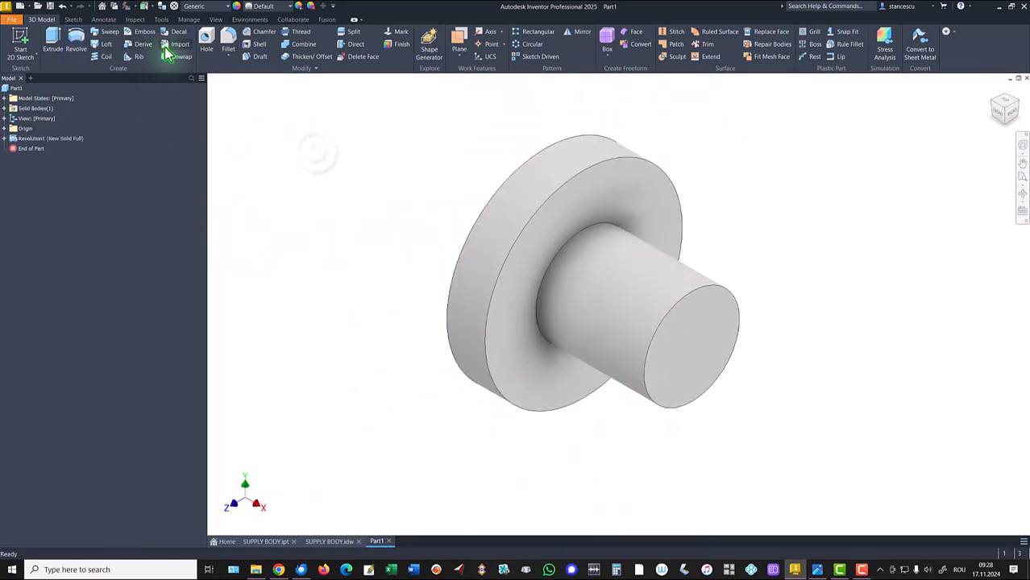
# - Examine the SUPPLY BODY drawing views and return to the part
pyautogui.click(329, 541)
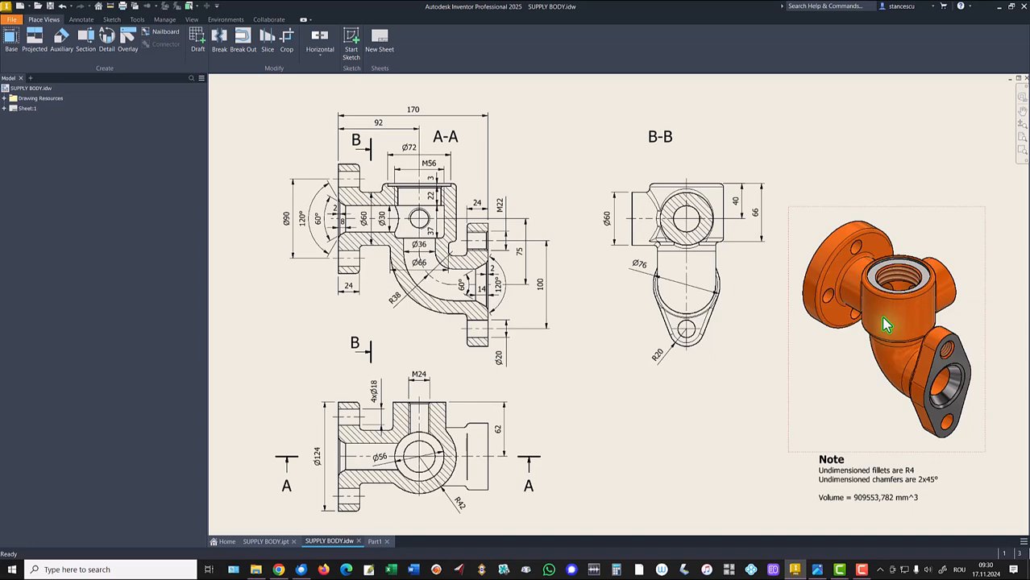
pyautogui.moveTo(884, 324); pyautogui.dragTo(578, 277)
pyautogui.click(373, 546)
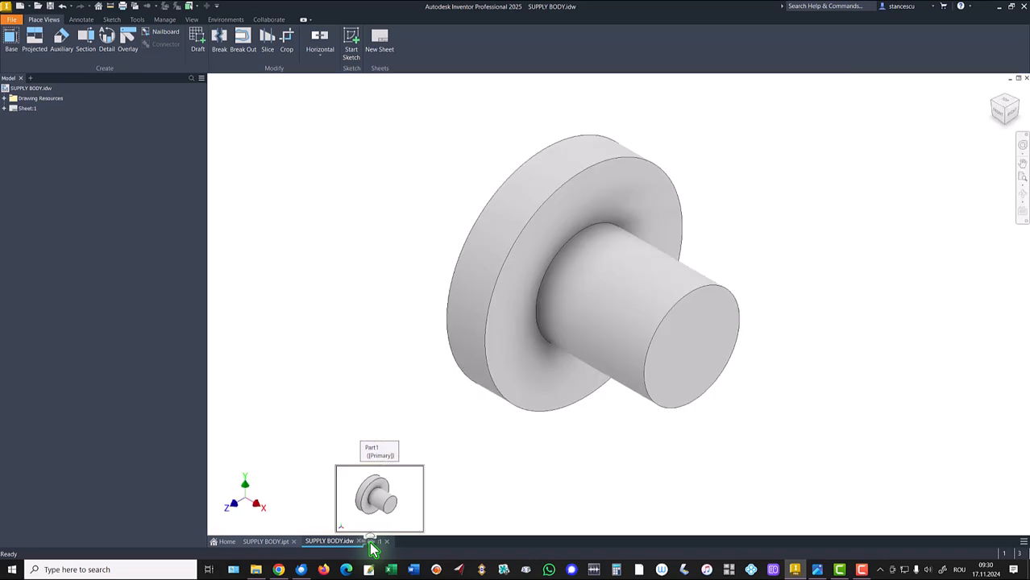
# - Start a sketch on the shaft's end face and draw a vertical line 66 mm long
pyautogui.click(692, 362)
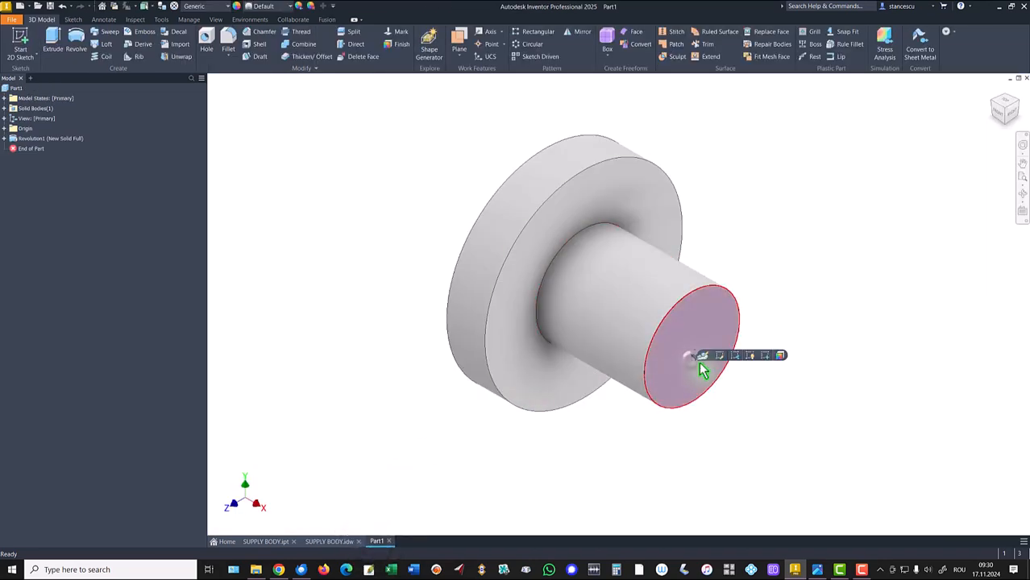
pyautogui.press('s')
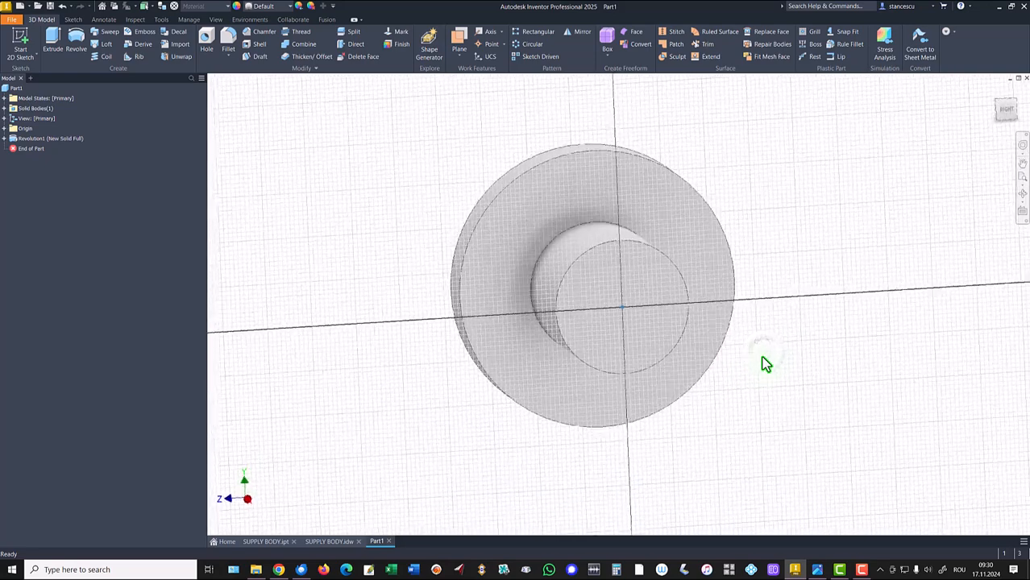
pyautogui.click(51, 40)
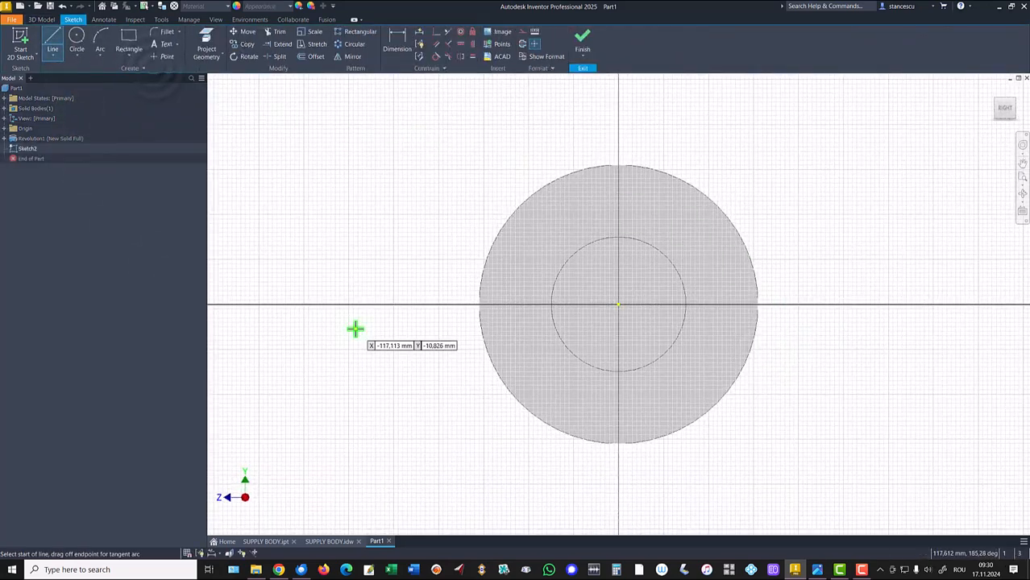
pyautogui.click(601, 224)
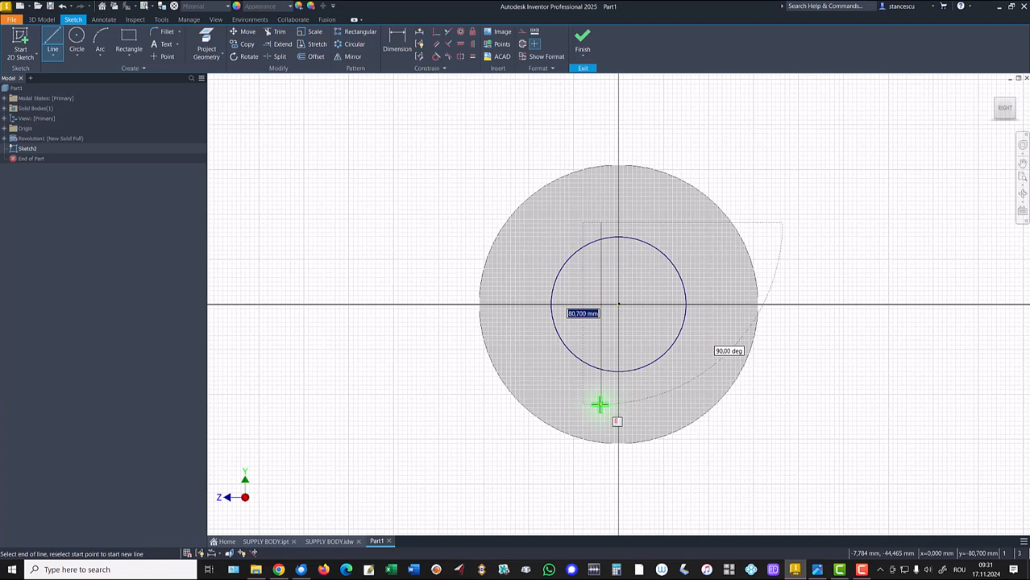
pyautogui.press('Return')
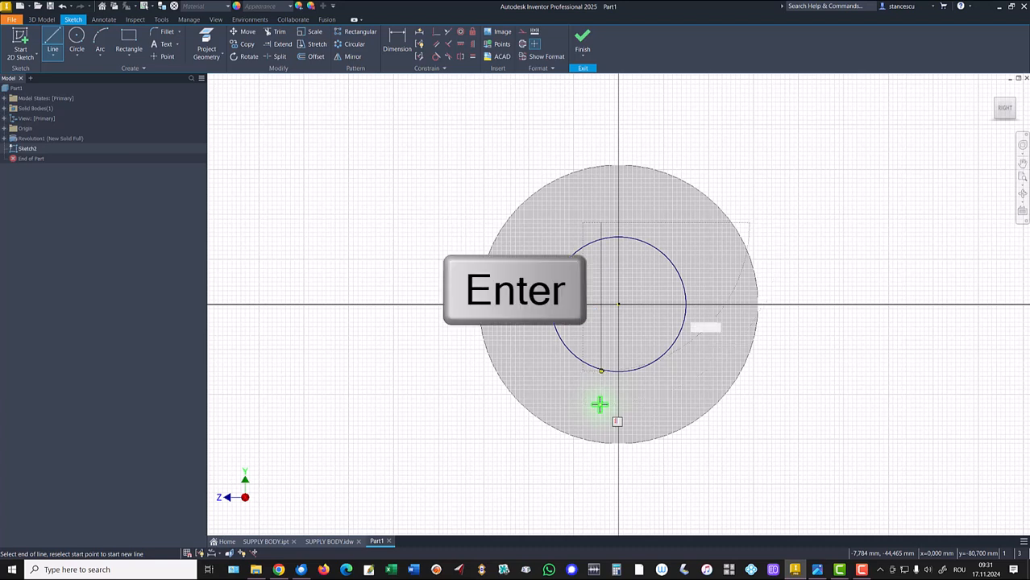
pyautogui.press('Escape')
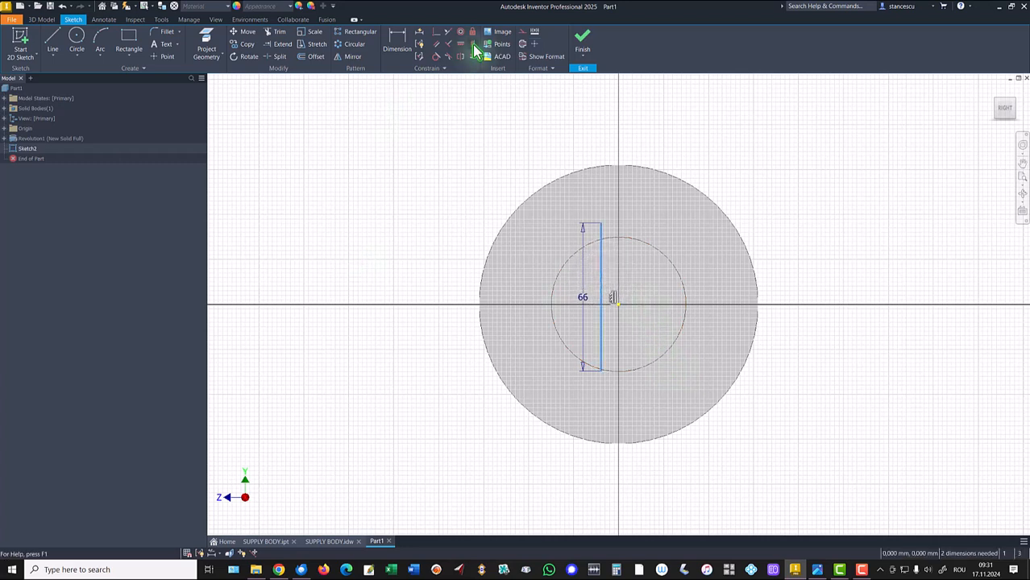
# - Convert the line to a centerline and constrain it to the face's center point
pyautogui.click(522, 43)
pyautogui.click(457, 149)
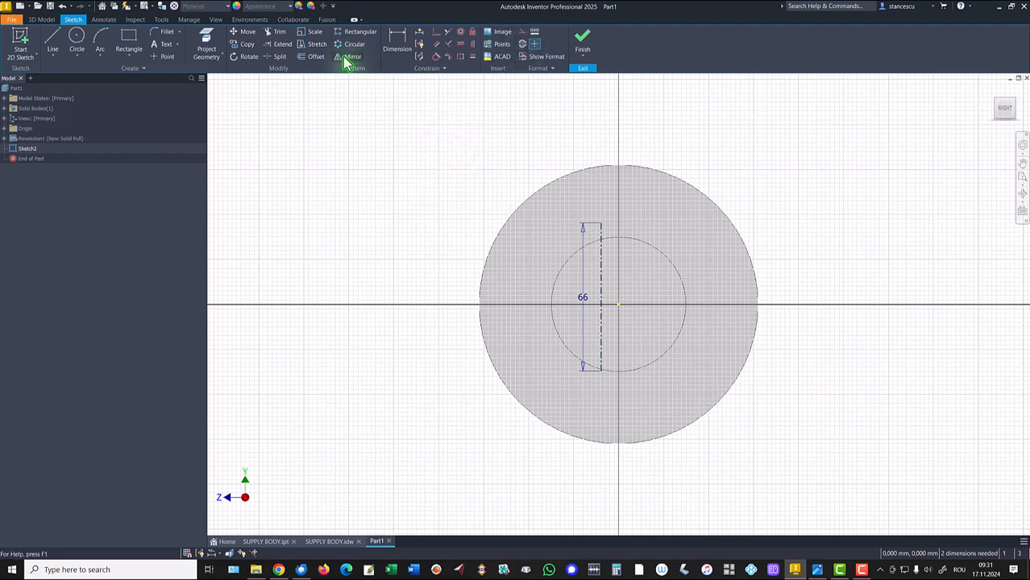
pyautogui.click(433, 37)
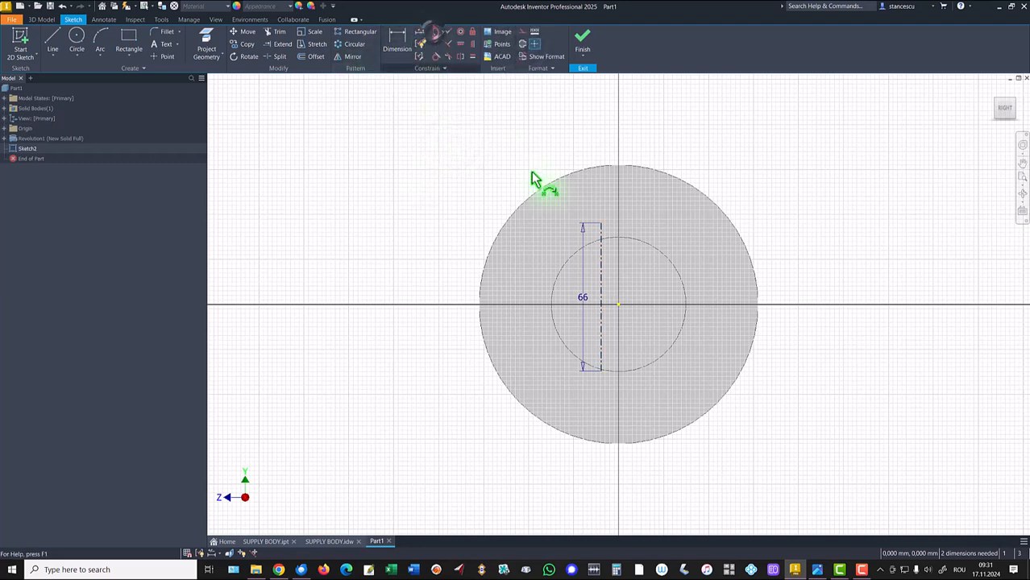
pyautogui.click(617, 304)
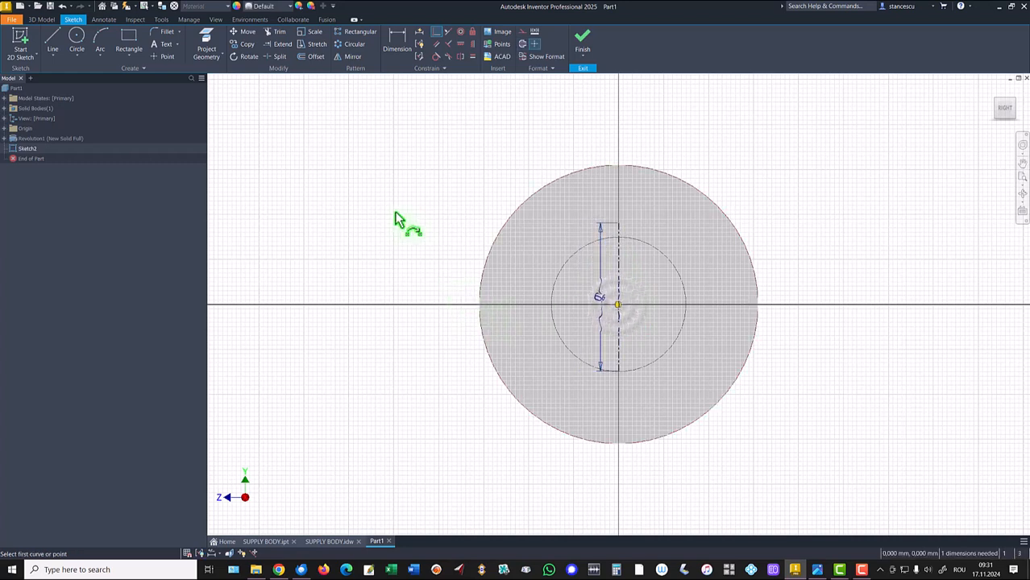
# - Dimension the centerline's upper end 40 mm from the center point
pyautogui.click(398, 42)
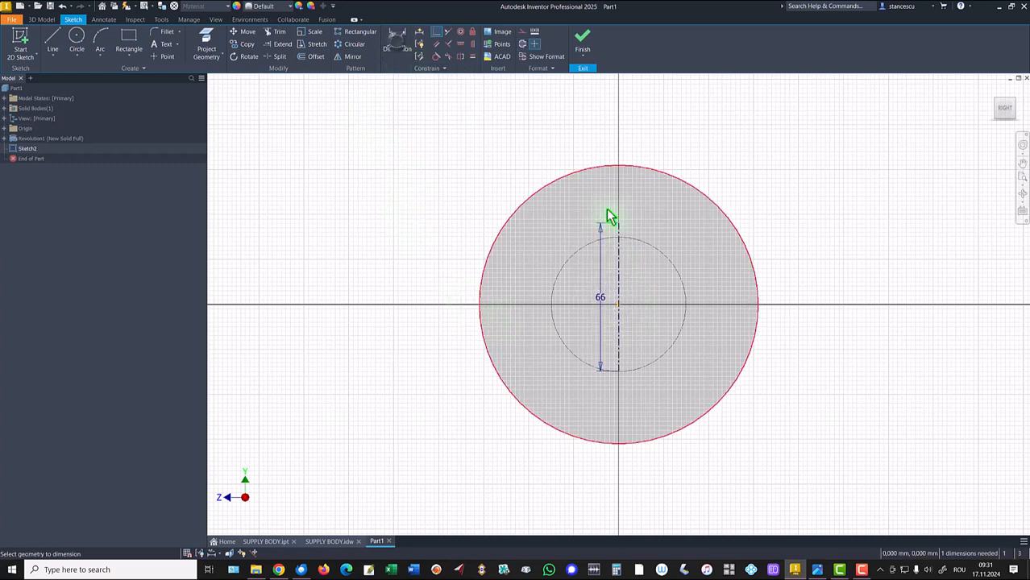
pyautogui.click(620, 224)
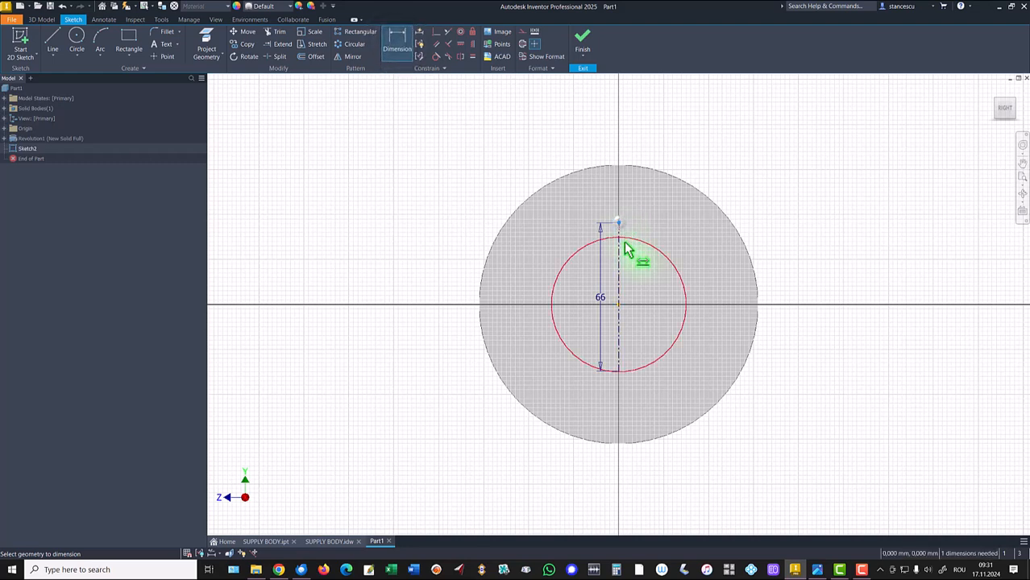
pyautogui.click(618, 306)
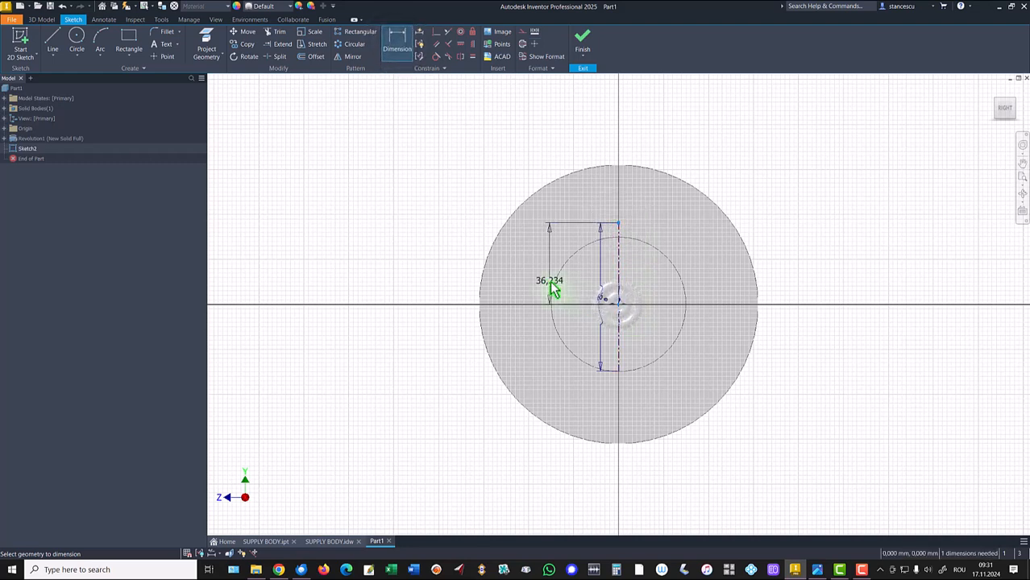
pyautogui.click(546, 278)
pyautogui.write('40')
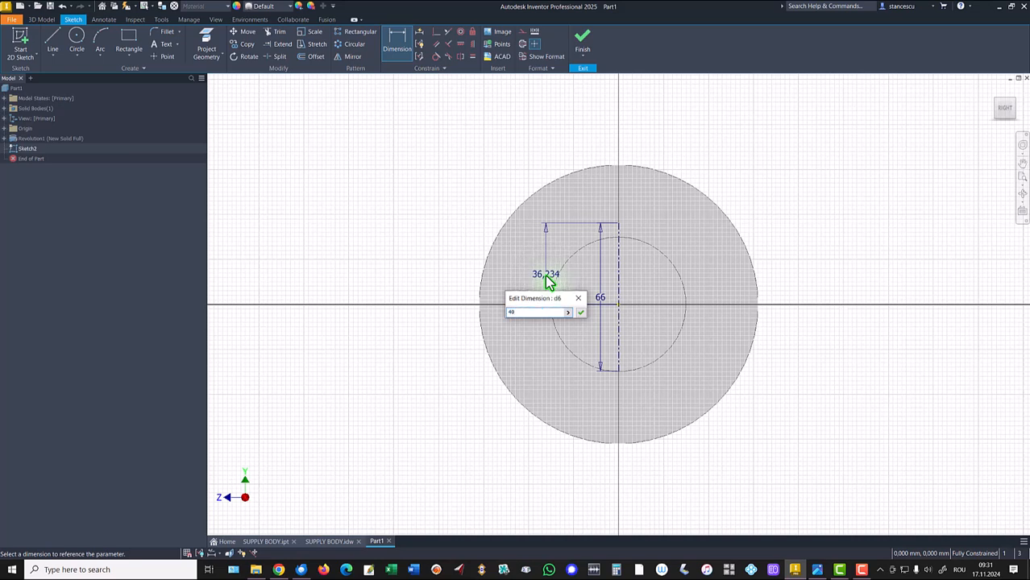
pyautogui.press('Return')
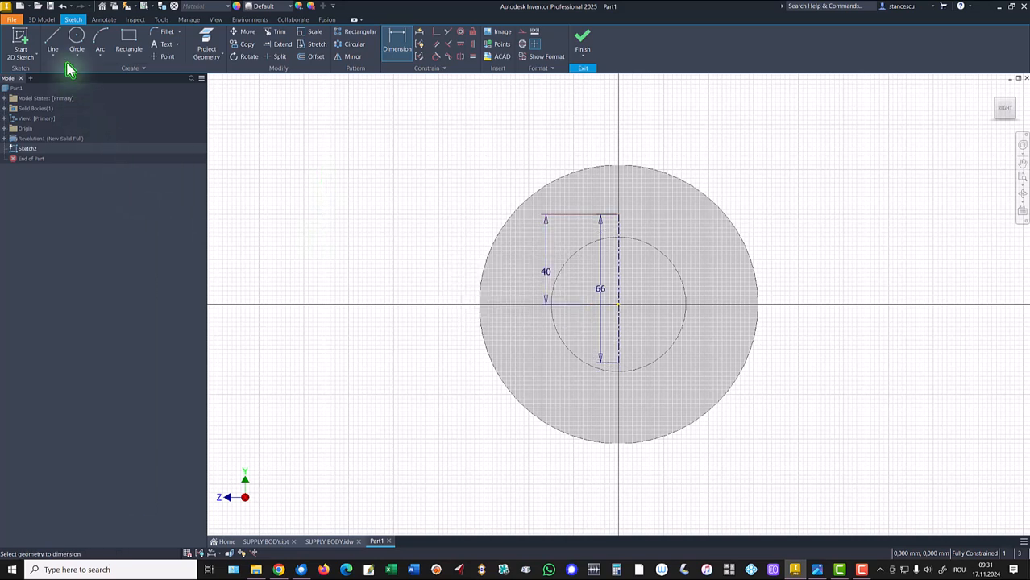
# - Draw a three-sided rectangular profile off the centerline's ends and constrain its bottom edge horizontal
pyautogui.click(53, 42)
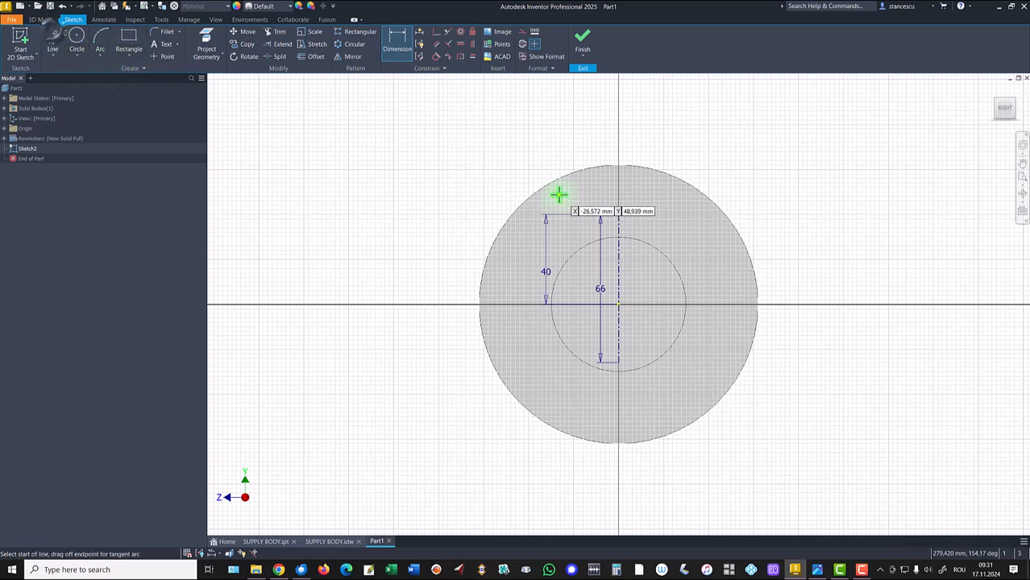
pyautogui.click(618, 214)
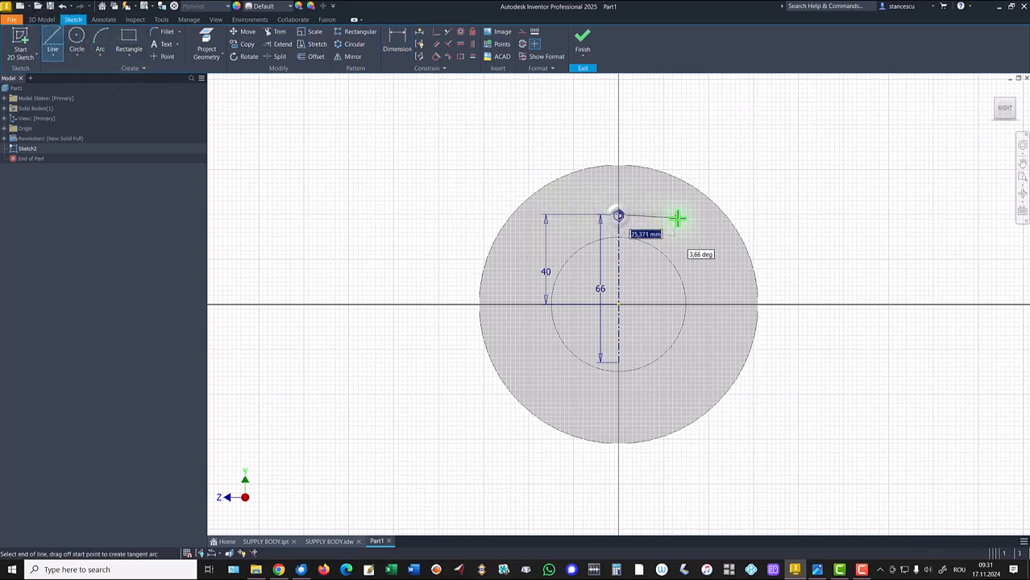
pyautogui.click(693, 215)
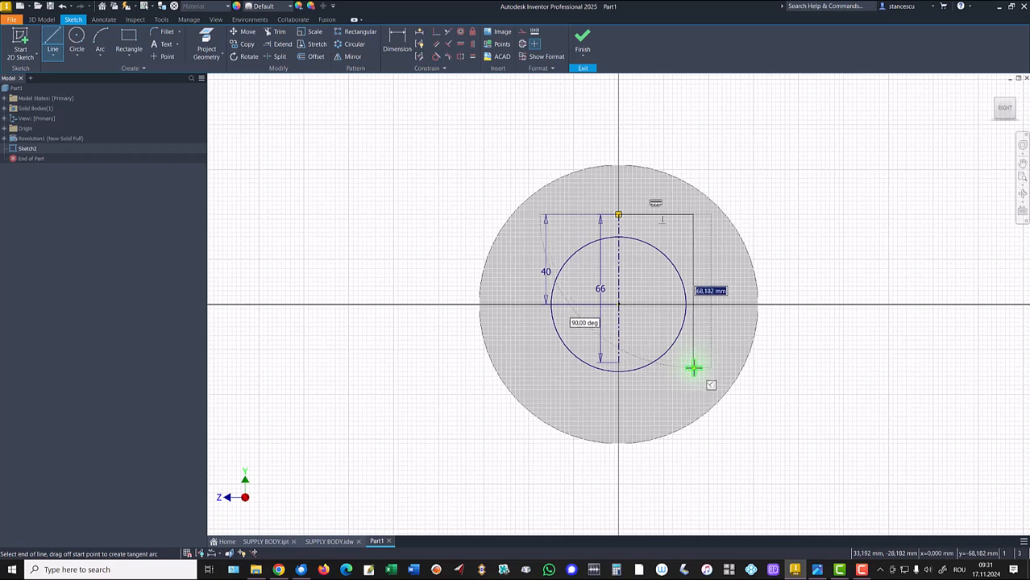
pyautogui.click(693, 368)
pyautogui.click(619, 363)
pyautogui.press('Escape')
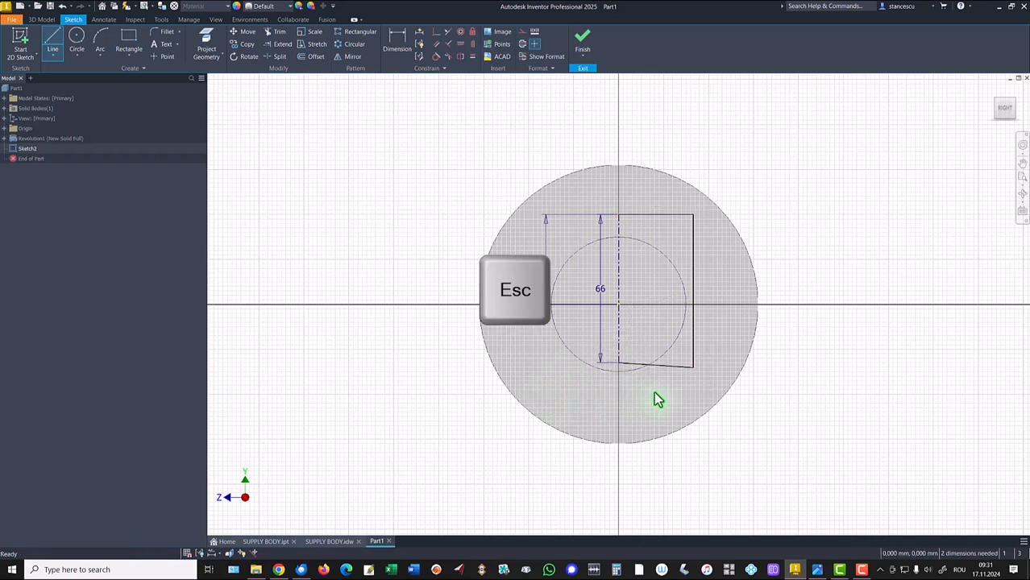
pyautogui.click(681, 365)
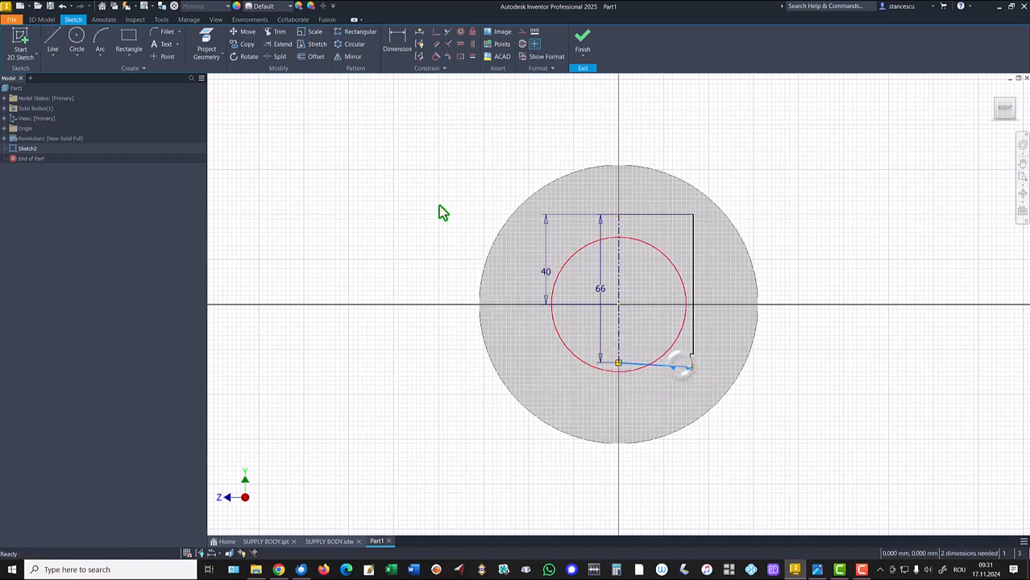
pyautogui.click(461, 45)
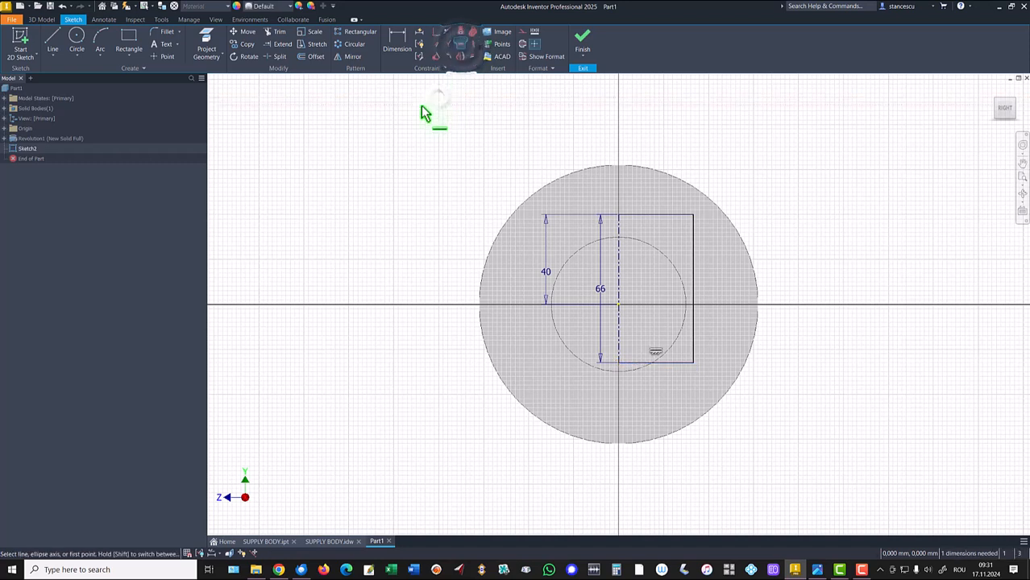
# - Dimension the profile's diameter about the centerline as 42*2 mm and finish the sketch
pyautogui.click(397, 40)
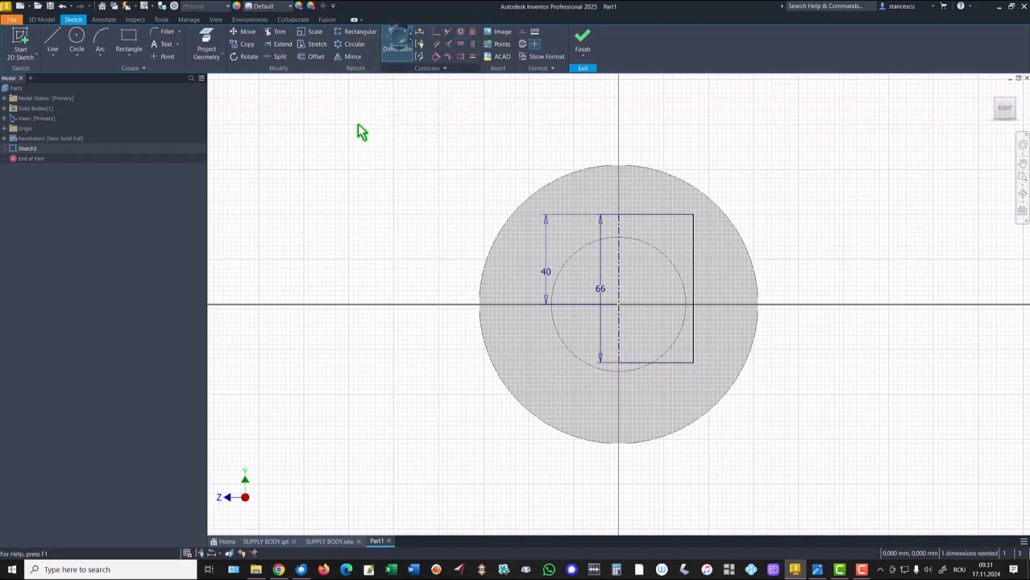
pyautogui.click(620, 239)
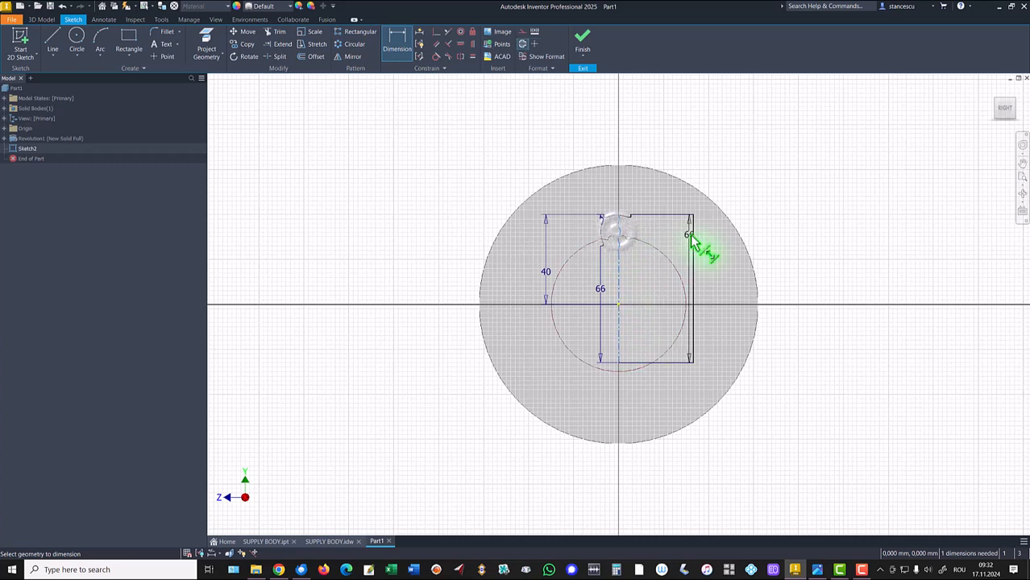
pyautogui.click(692, 234)
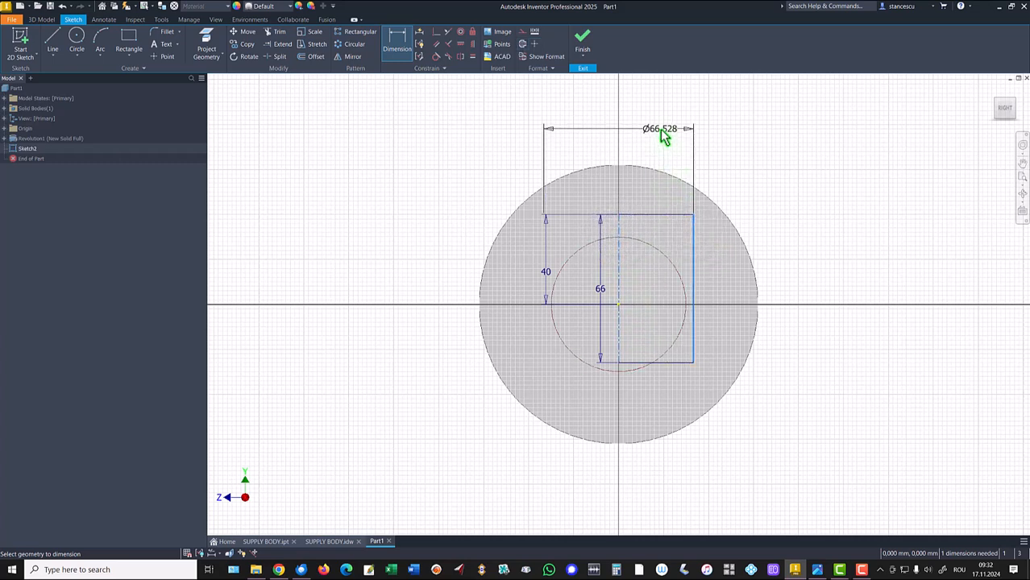
pyautogui.click(659, 129)
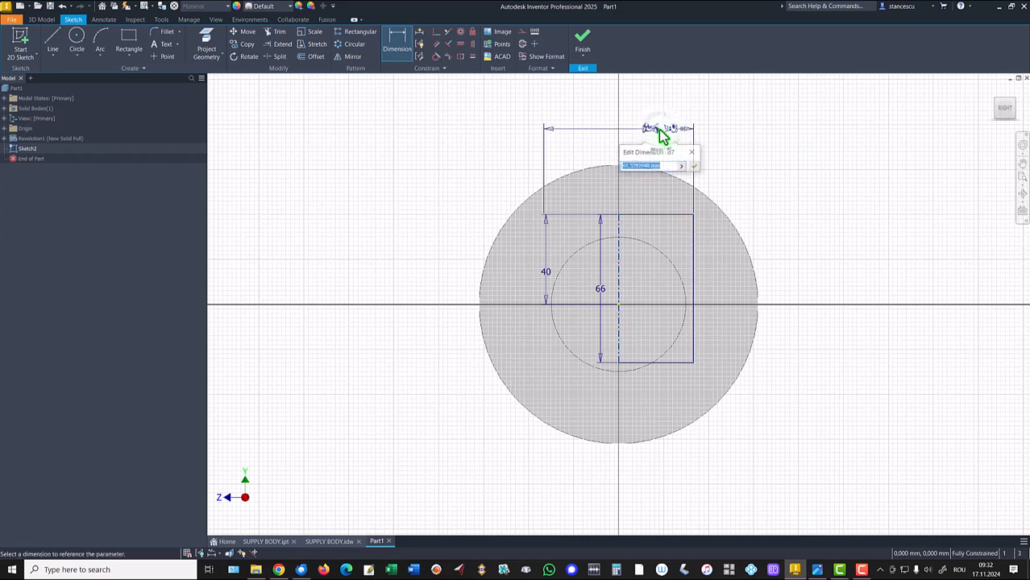
pyautogui.write('42*2')
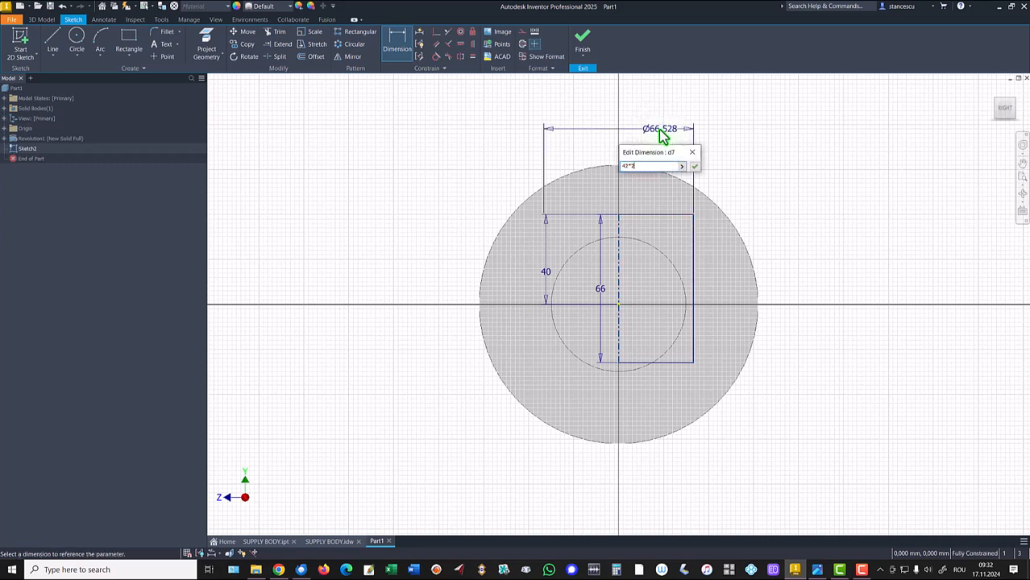
pyautogui.press('Return')
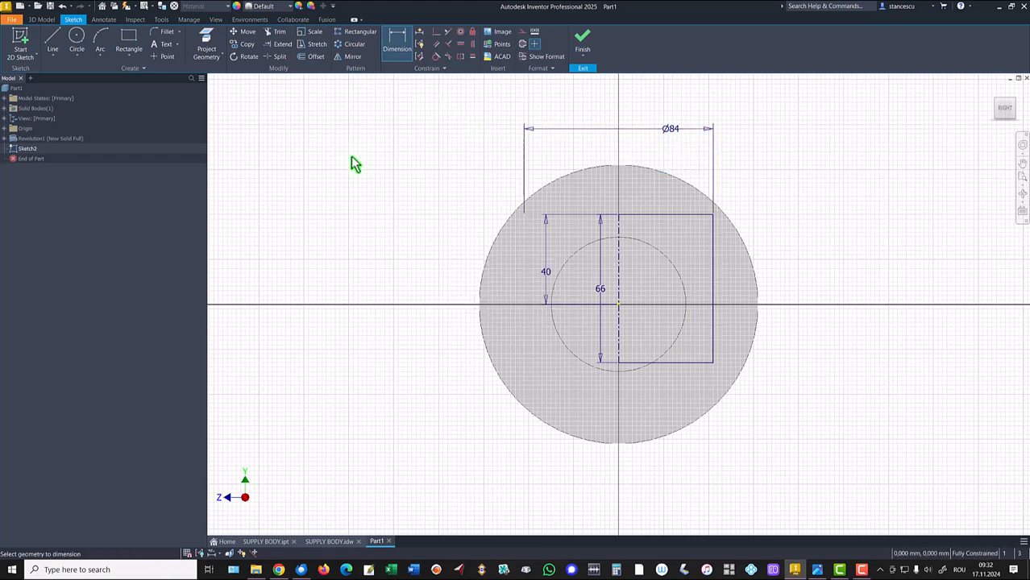
pyautogui.click(587, 46)
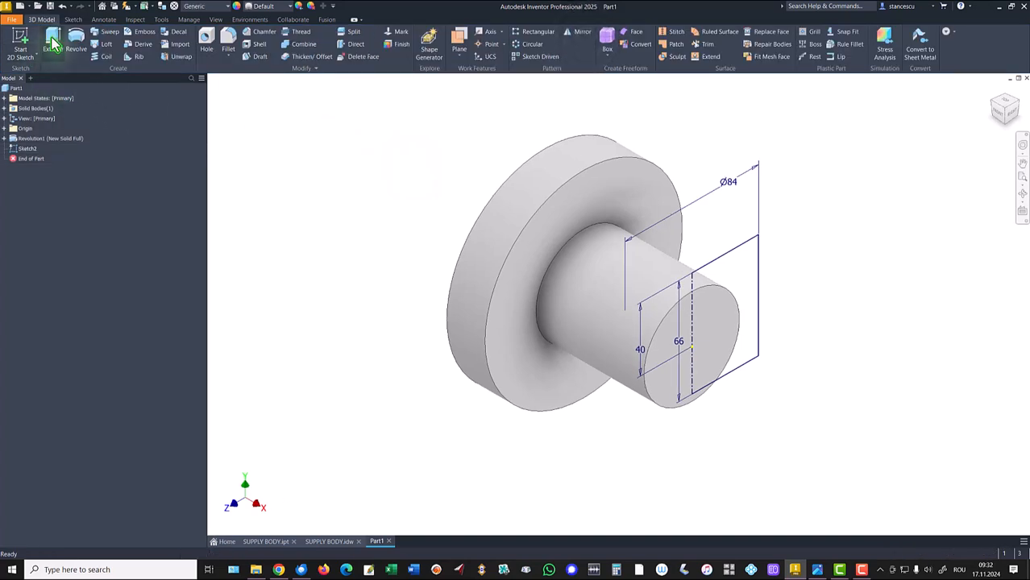
# - Revolve the new profile a full 360 degrees about its centerline, joined to the body
pyautogui.click(77, 40)
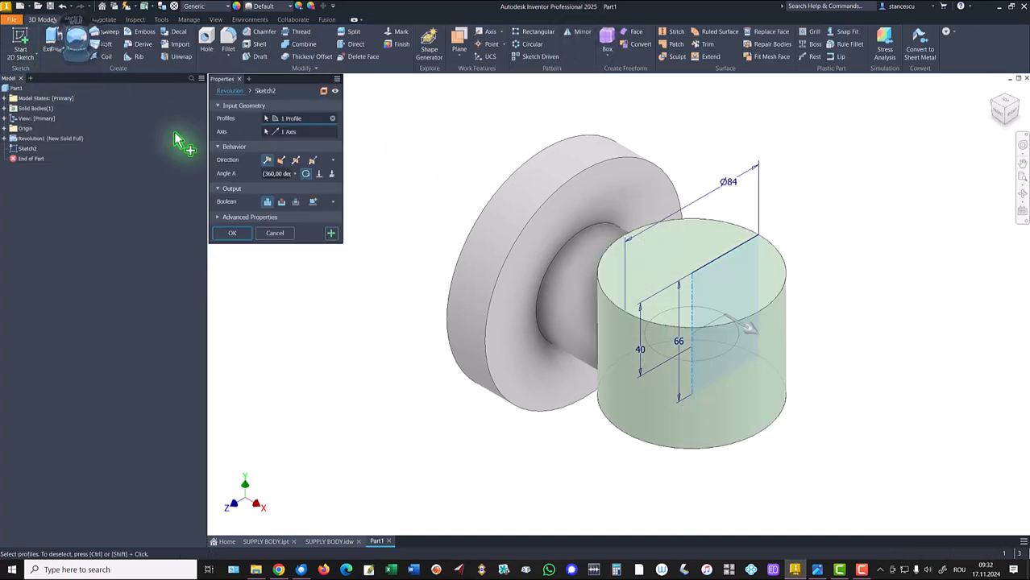
pyautogui.click(225, 235)
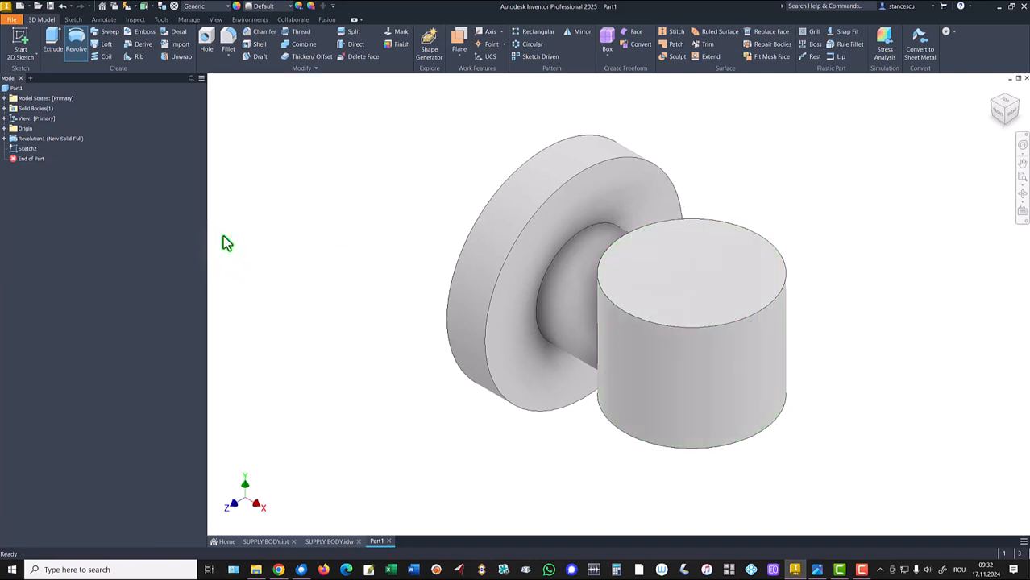
pyautogui.keyDown('shift'); pyautogui.moveTo(294, 290); pyautogui.dragTo(492, 373, button='middle'); pyautogui.keyUp('shift')
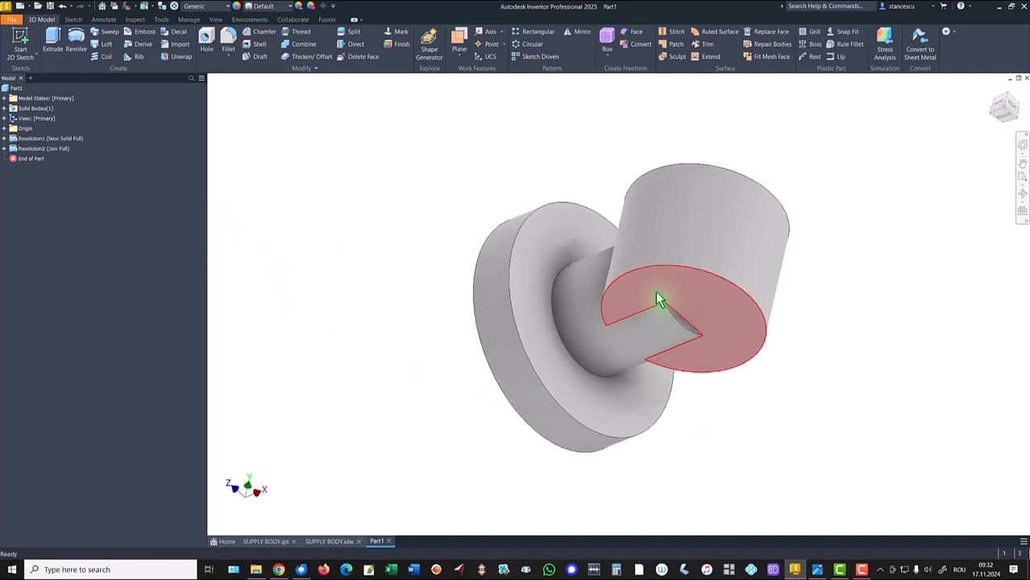
pyautogui.scroll(1, 645, 345)
pyautogui.keyDown('shift'); pyautogui.moveTo(641, 339); pyautogui.dragTo(617, 359, button='middle'); pyautogui.keyUp('shift')
pyautogui.press('F6')
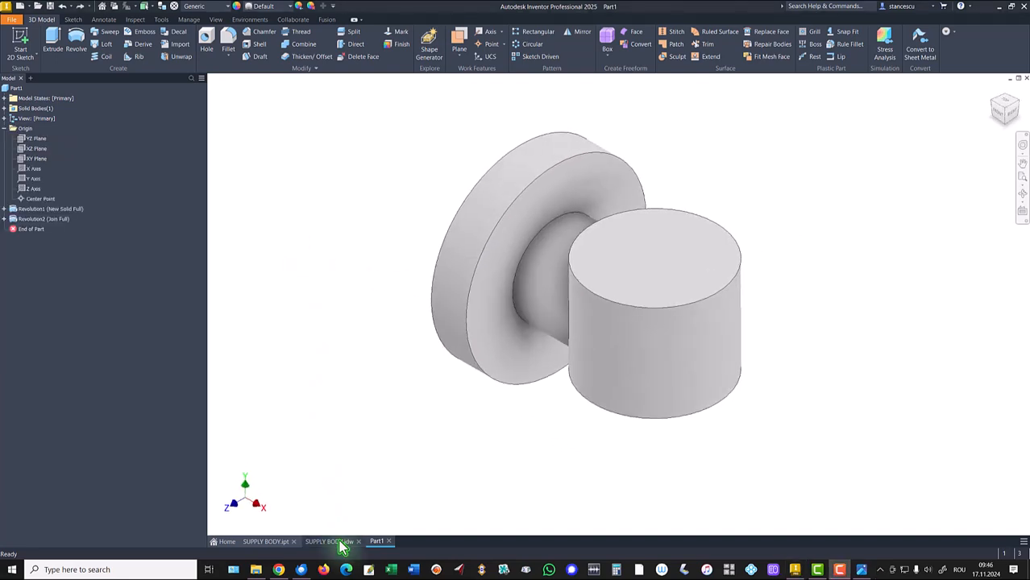
# - Examine the section A-A view in the SUPPLY BODY drawing and return to the part
pyautogui.click(340, 545)
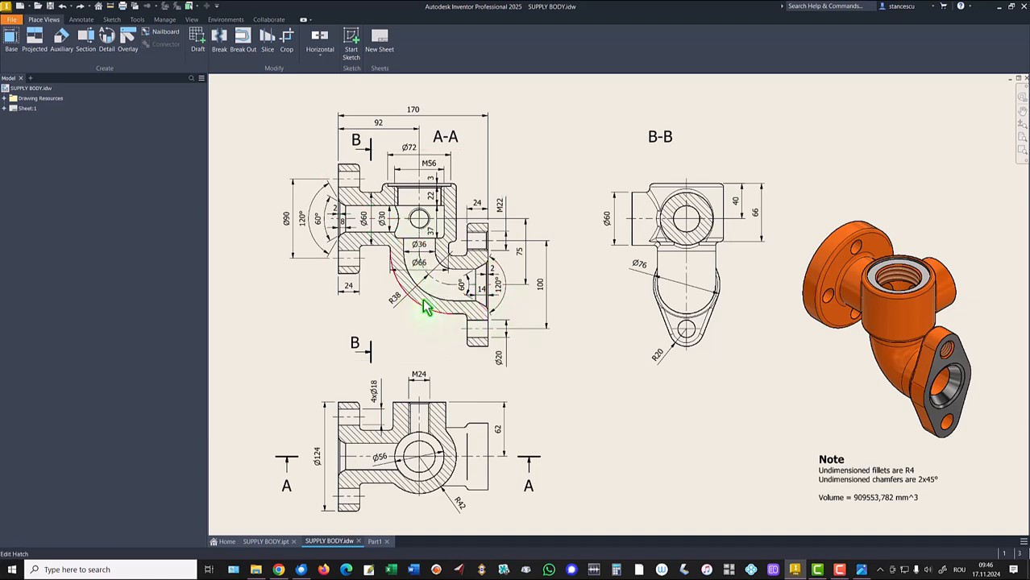
pyautogui.moveTo(413, 252)
pyautogui.mouseDown()
pyautogui.moveTo(393, 268)
pyautogui.moveTo(420, 271)
pyautogui.moveTo(401, 306)
pyautogui.mouseUp()
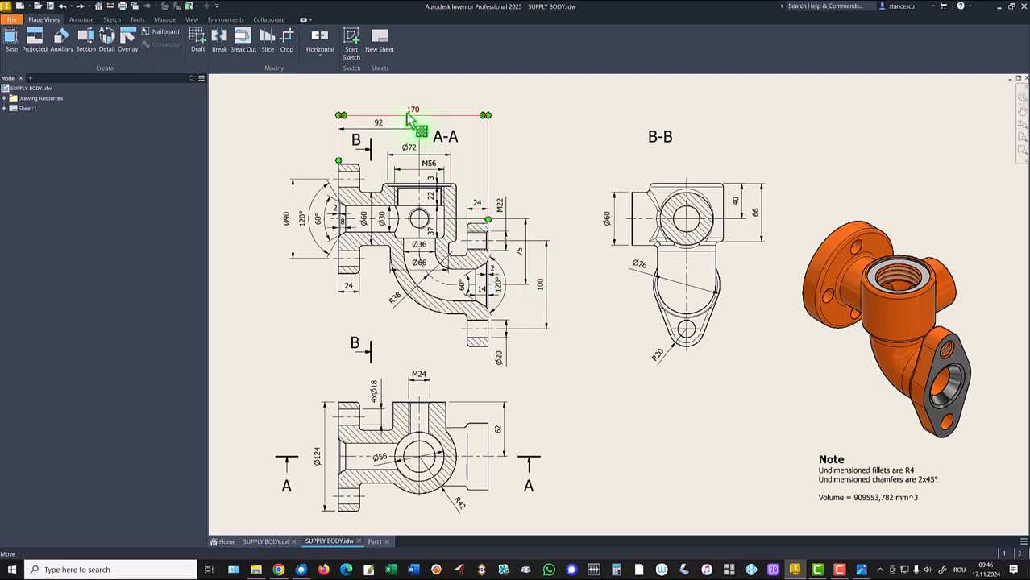
pyautogui.click(373, 542)
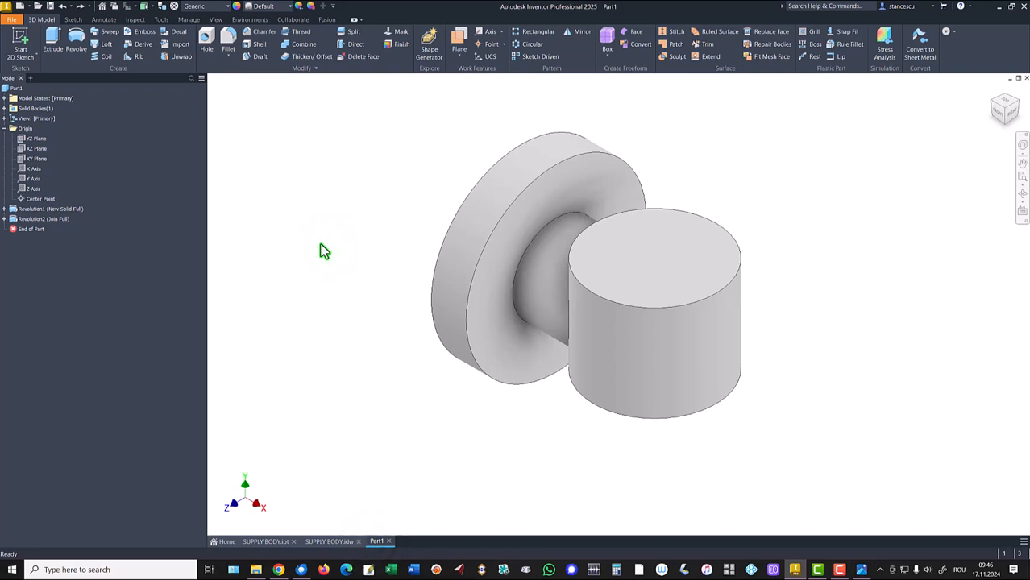
# - Start a sketch on the bottom face of the vertical branch cylinder and project its circular edge
pyautogui.keyDown('shift'); pyautogui.moveTo(322, 287); pyautogui.dragTo(709, 322, button='middle'); pyautogui.keyUp('shift')
pyautogui.click(709, 323)
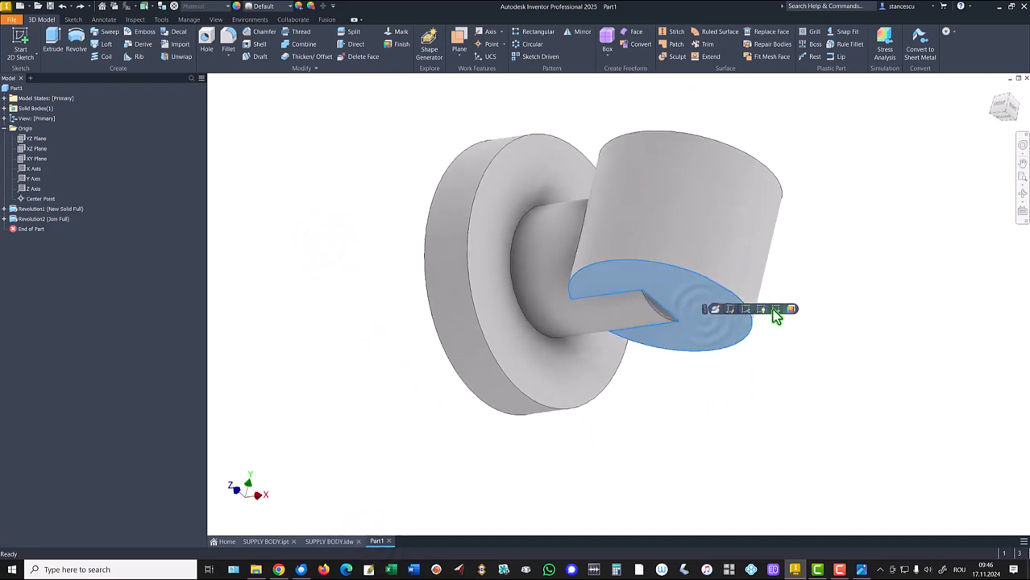
pyautogui.click(775, 310)
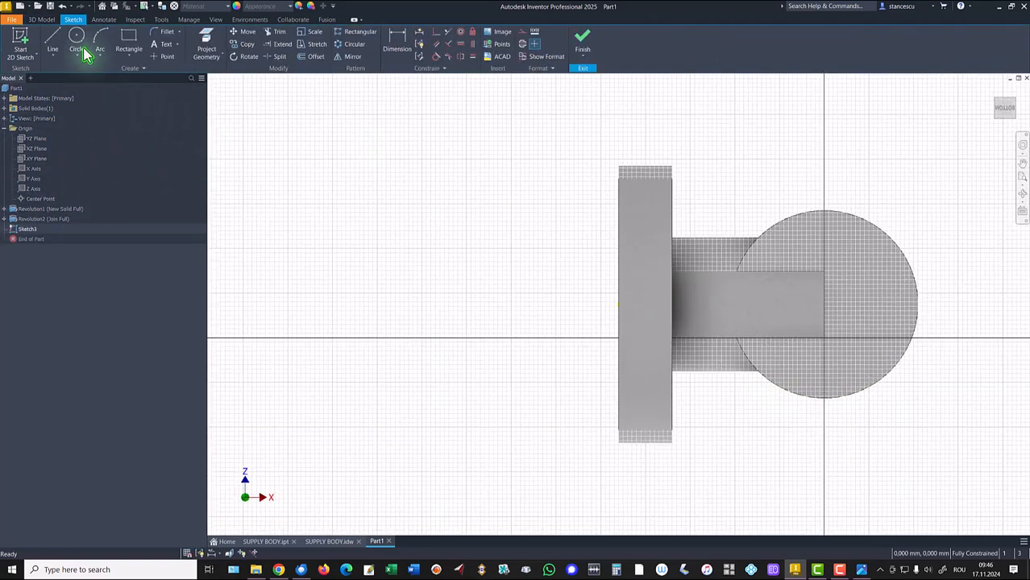
pyautogui.click(204, 47)
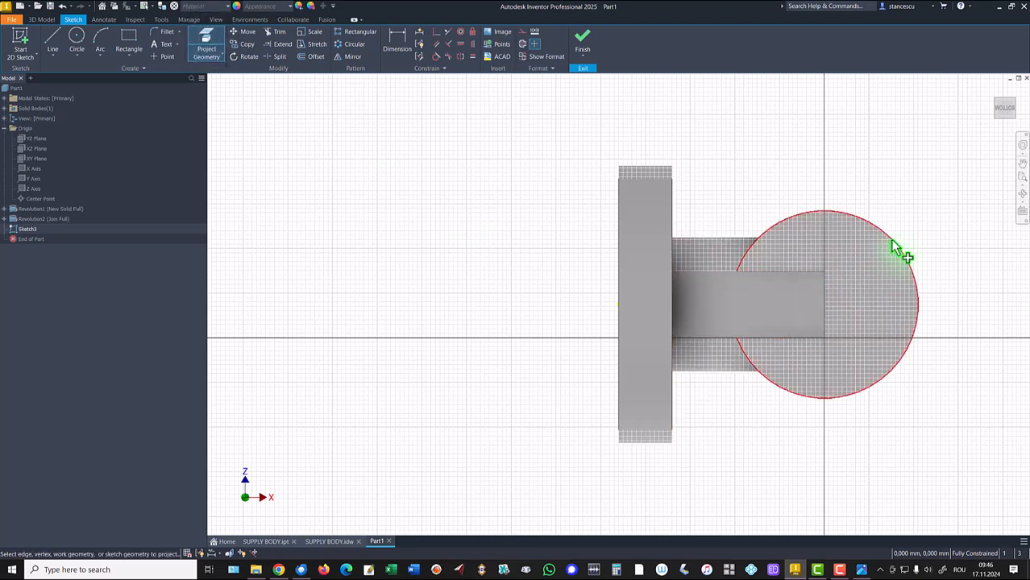
pyautogui.click(837, 316)
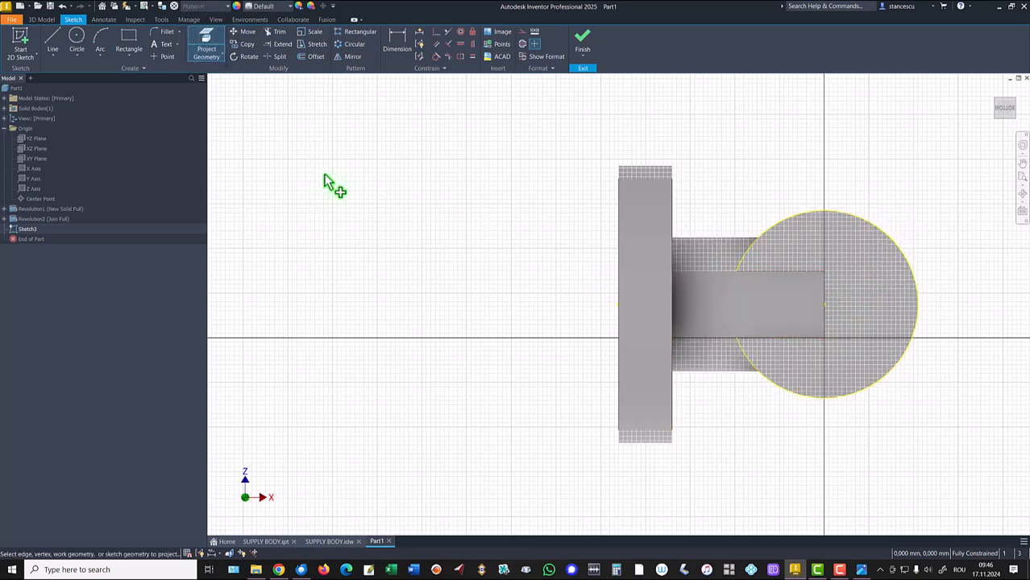
# - Draw a 66 mm diameter circle at the projected circle's center and finish the sketch
pyautogui.click(77, 40)
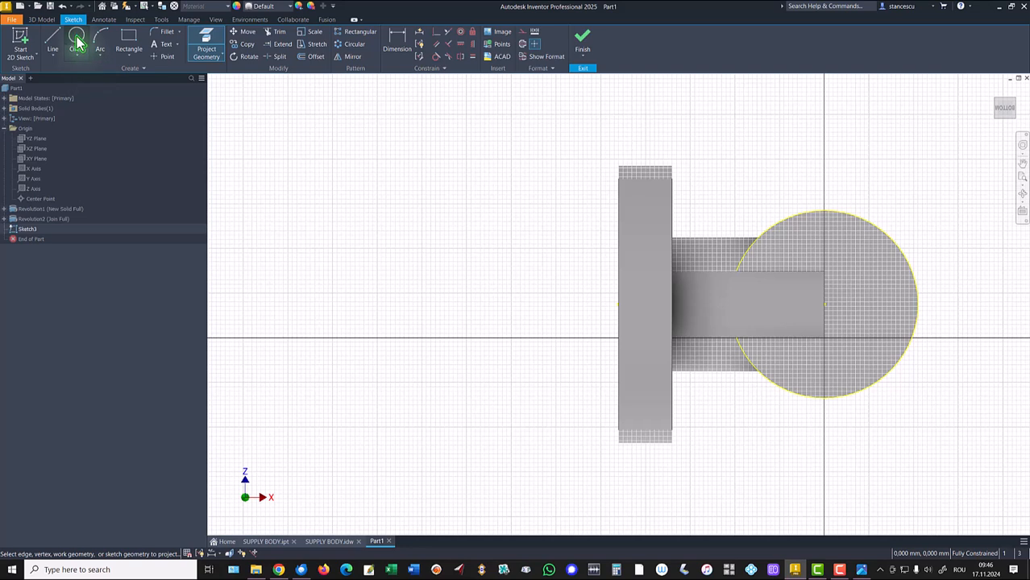
pyautogui.click(824, 304)
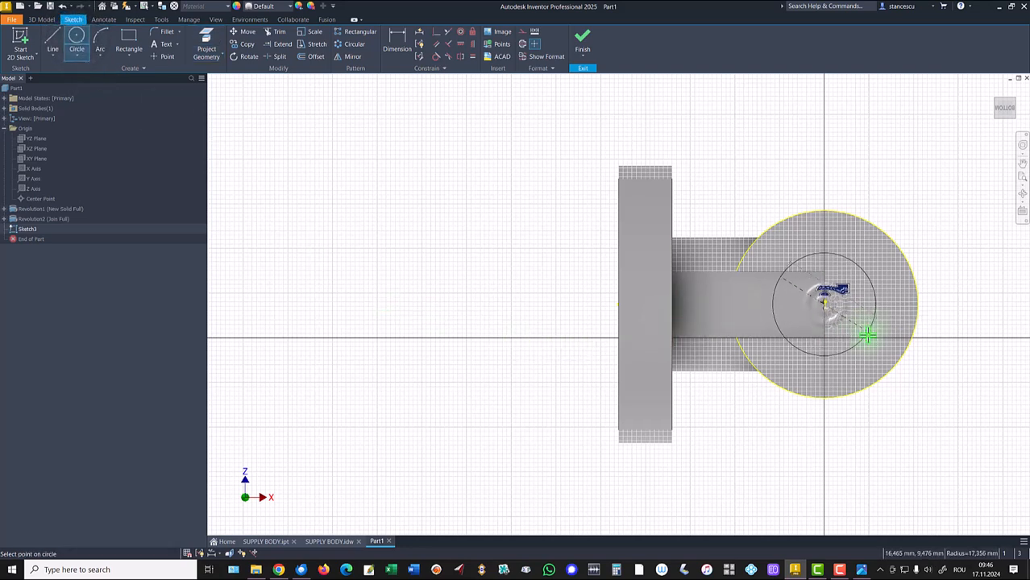
pyautogui.write('66')
pyautogui.press('Return')
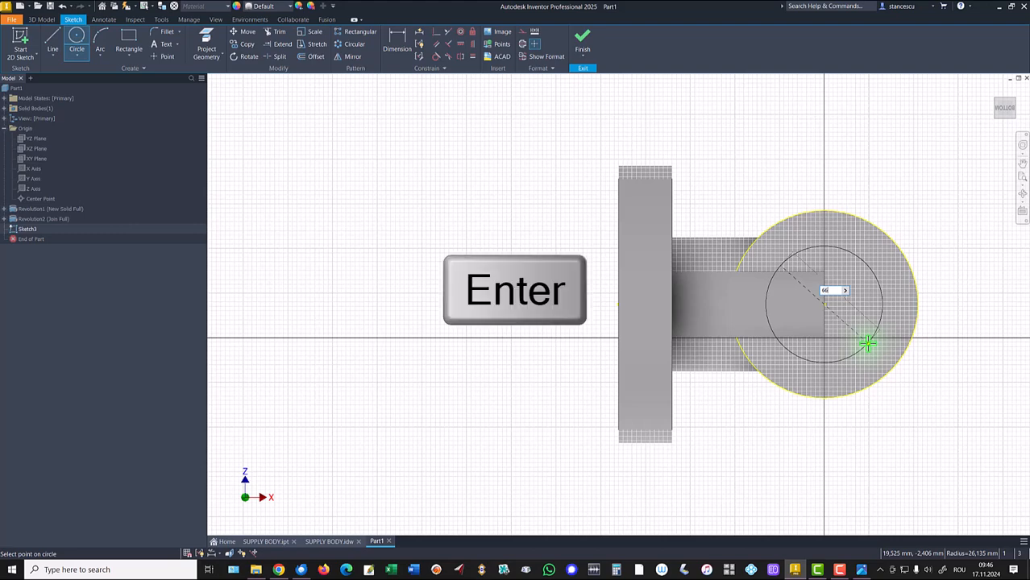
pyautogui.click(582, 35)
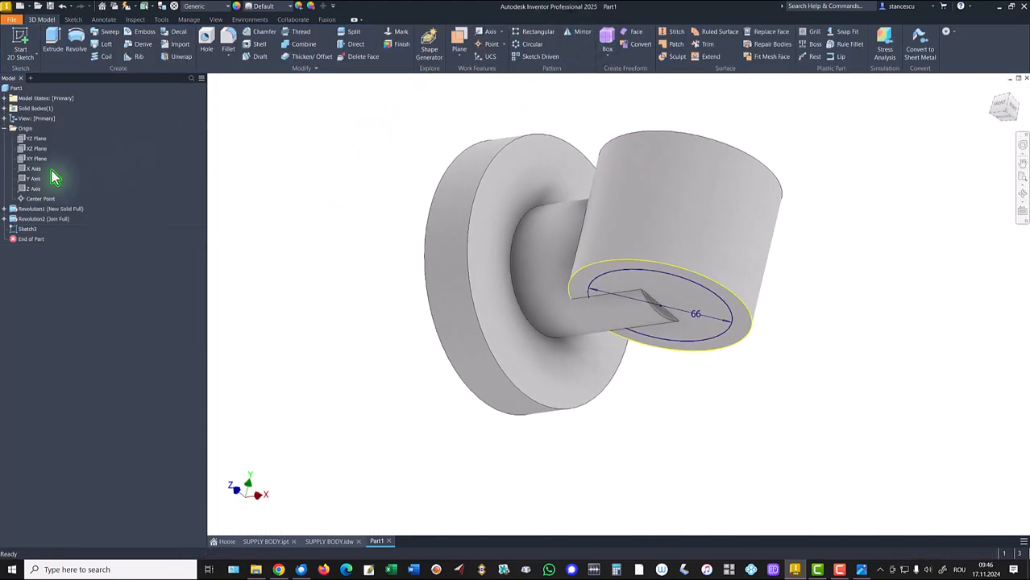
# - Start a sketch on the XY plane and draw a path from the circle's center: a vertical line, a tangent arc, and a horizontal line
pyautogui.click(25, 162)
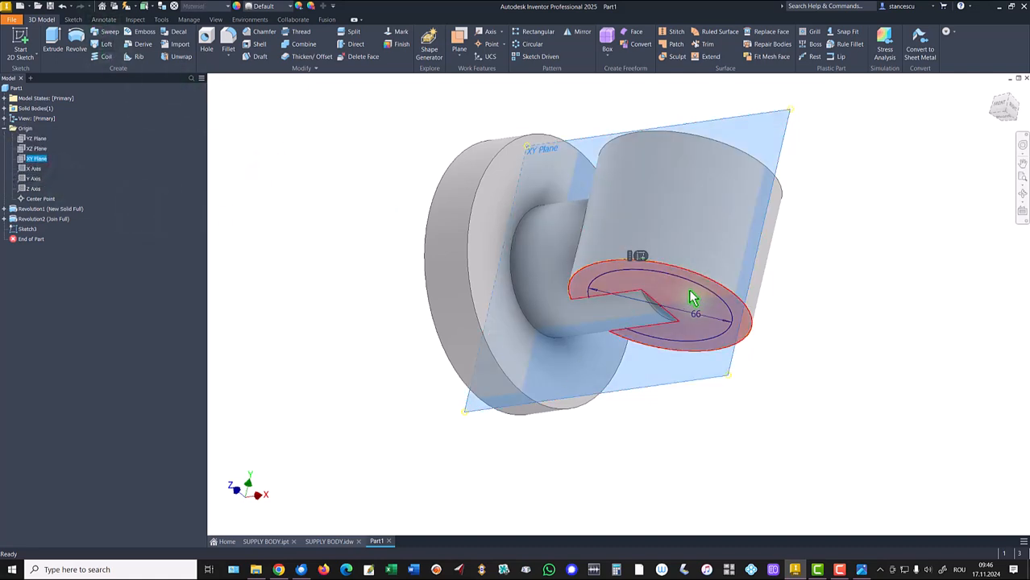
pyautogui.click(640, 258)
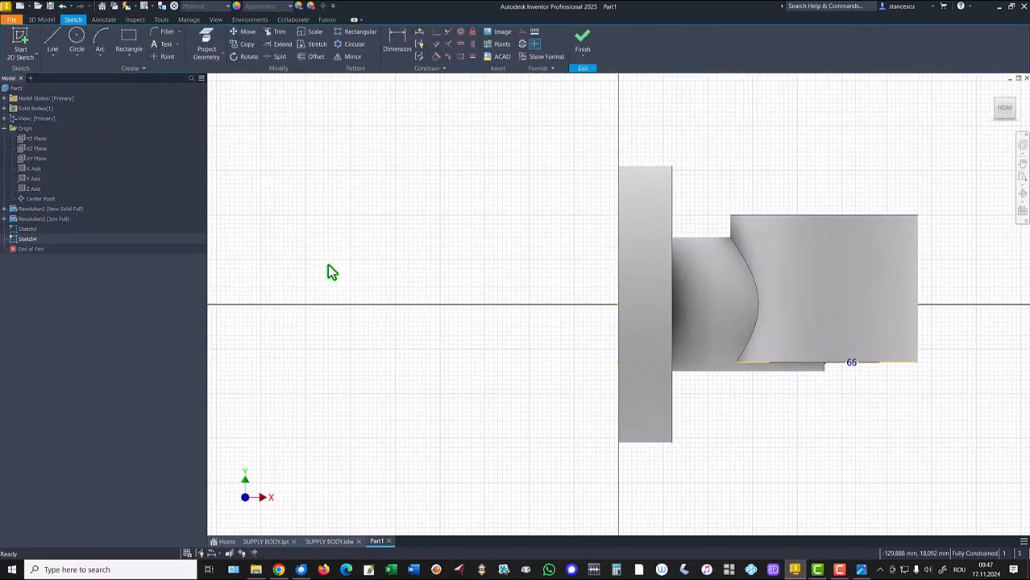
pyautogui.press('F5')
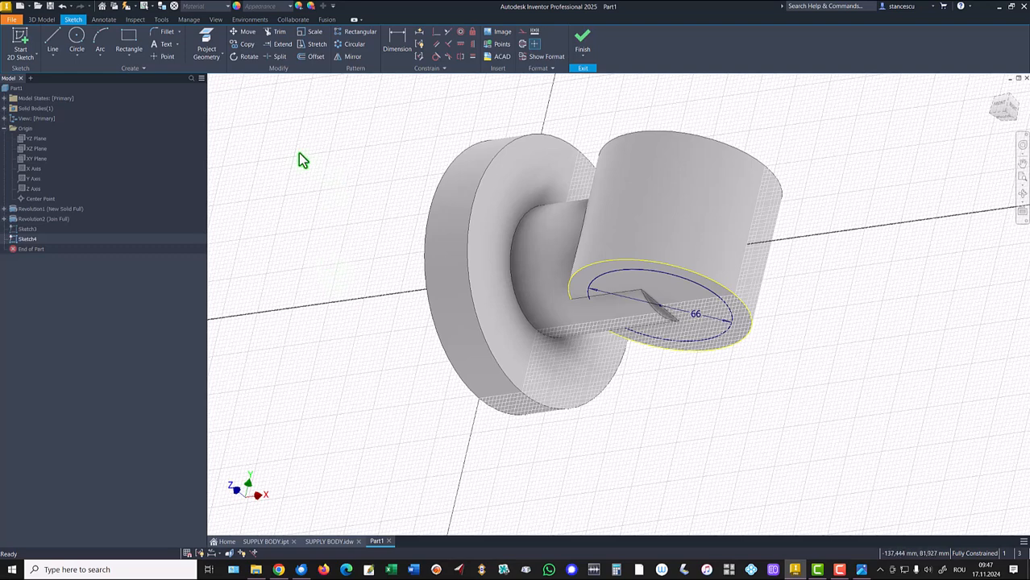
pyautogui.click(52, 39)
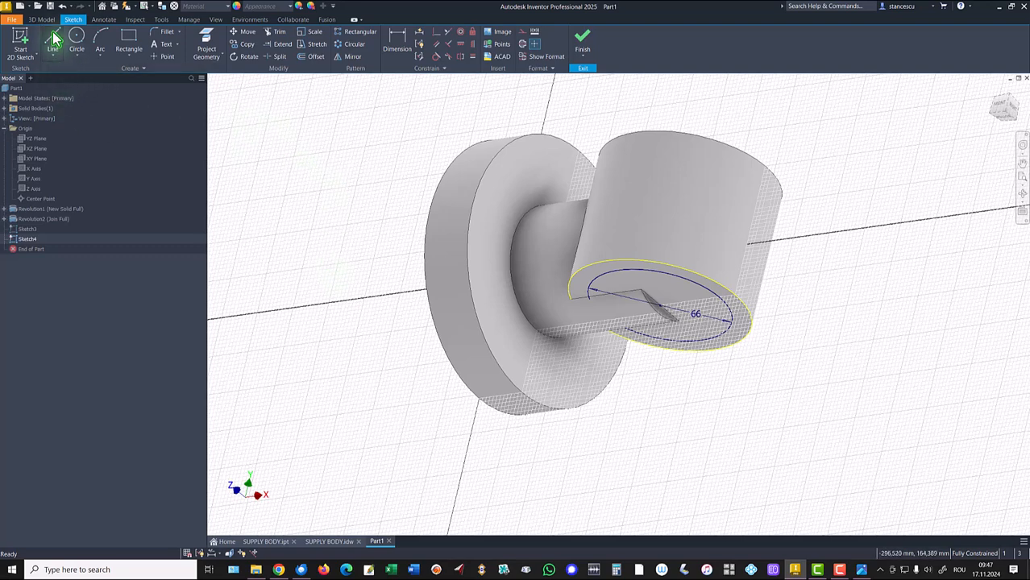
pyautogui.click(661, 307)
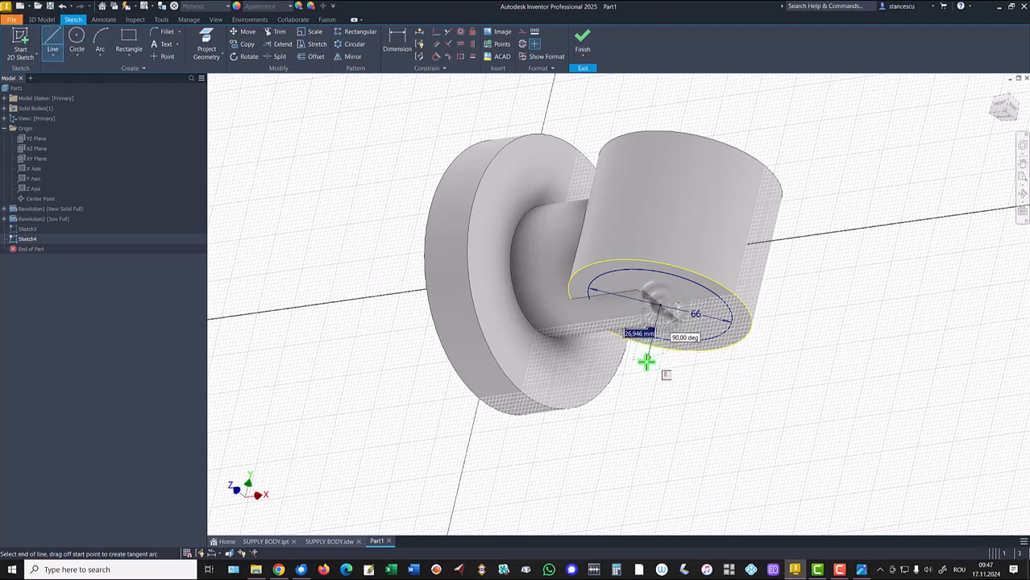
pyautogui.click(645, 362)
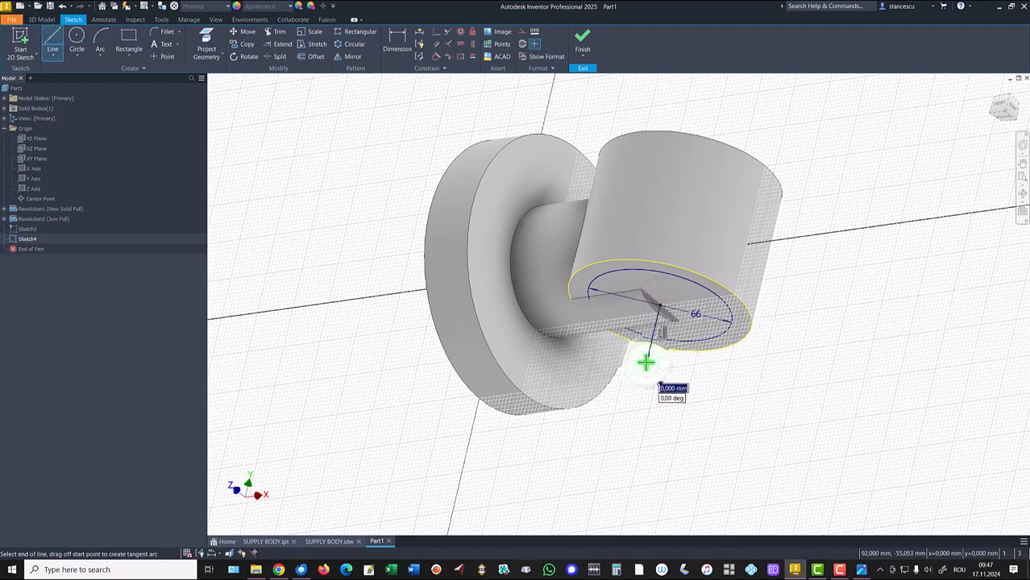
pyautogui.moveTo(645, 363); pyautogui.dragTo(648, 415)
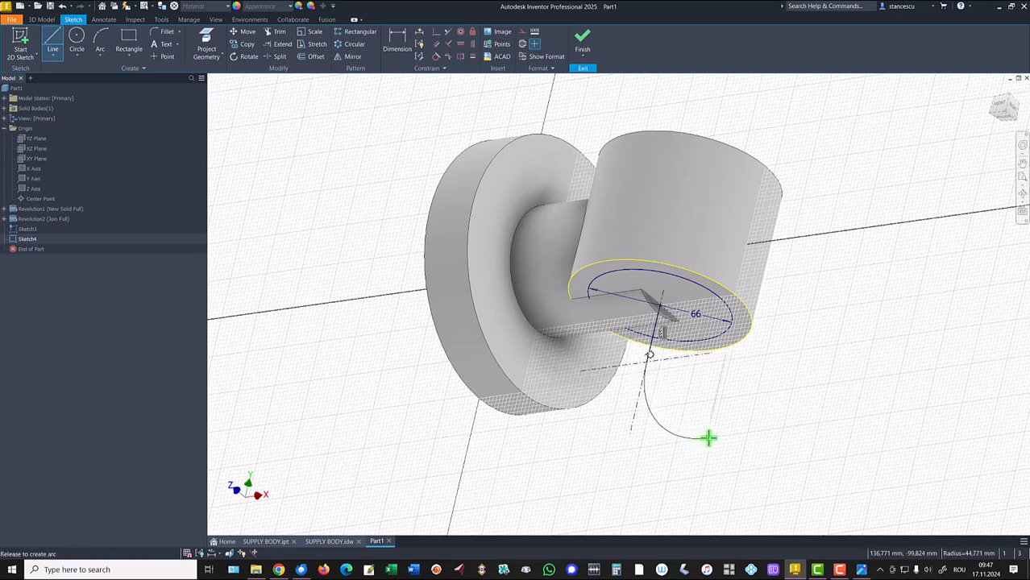
pyautogui.moveTo(705, 437); pyautogui.dragTo(704, 437)
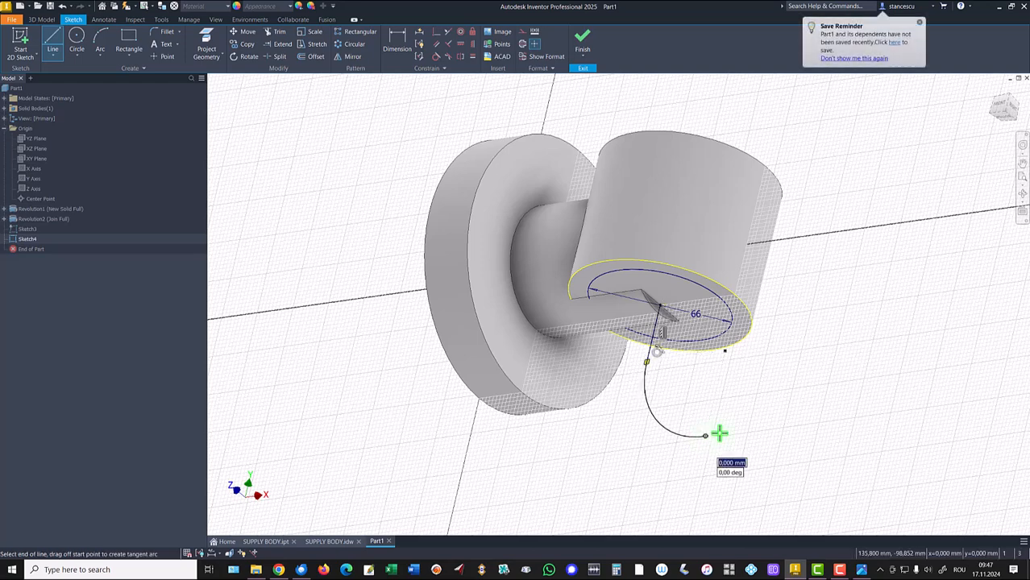
pyautogui.click(770, 428)
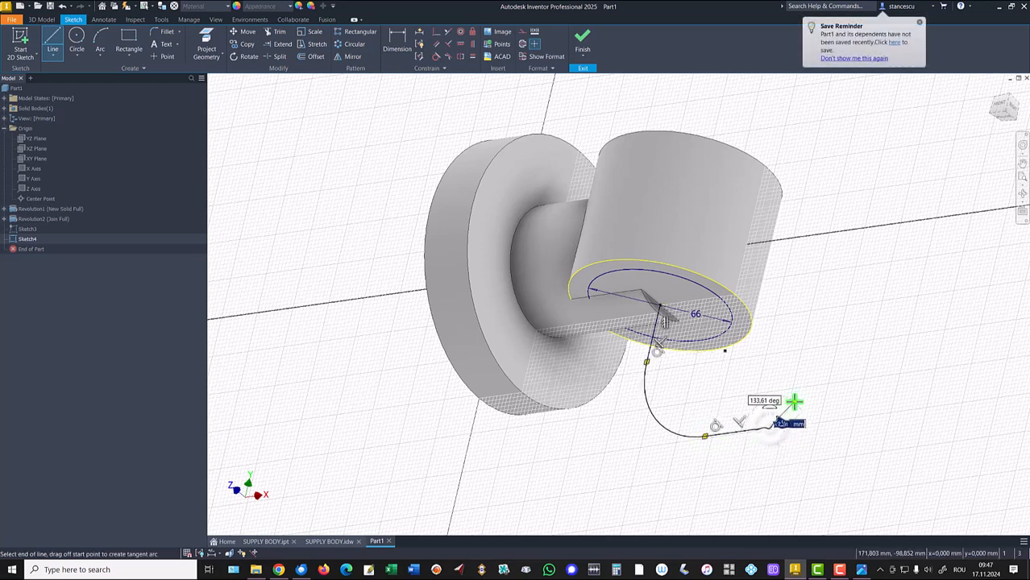
pyautogui.press('Escape')
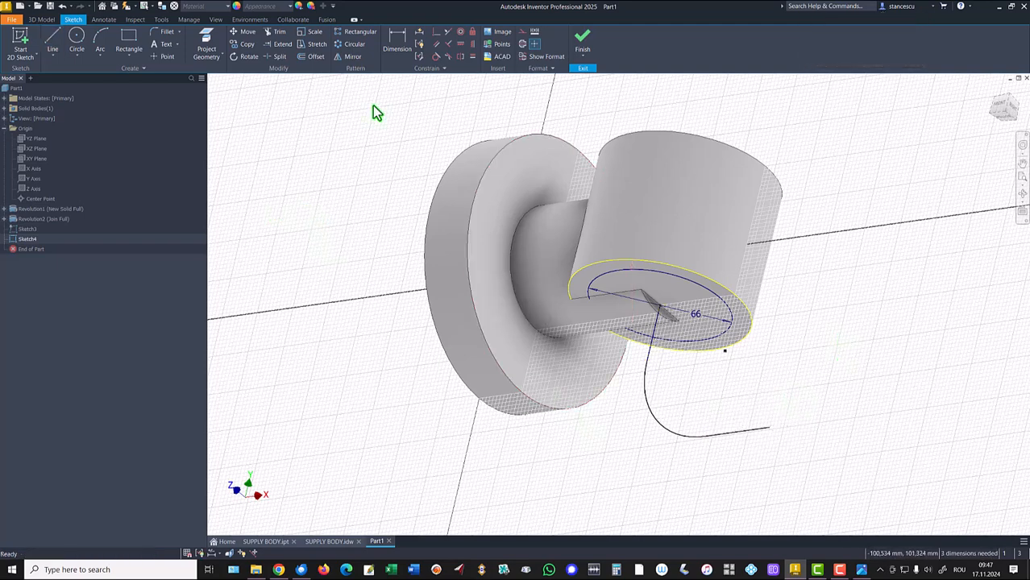
# - Dimension the path's arc radius as 38 mm
pyautogui.press('d')
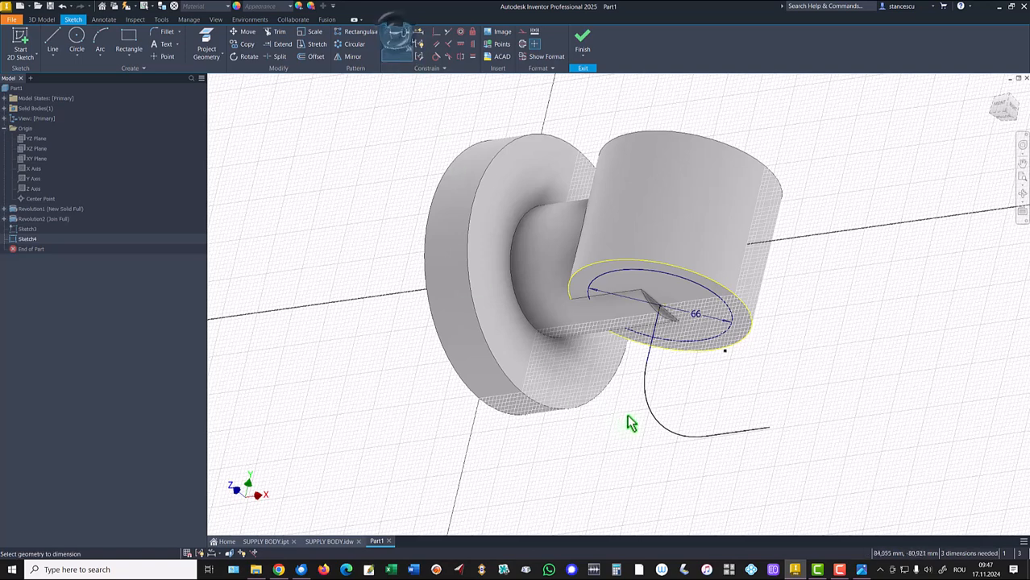
pyautogui.click(668, 434)
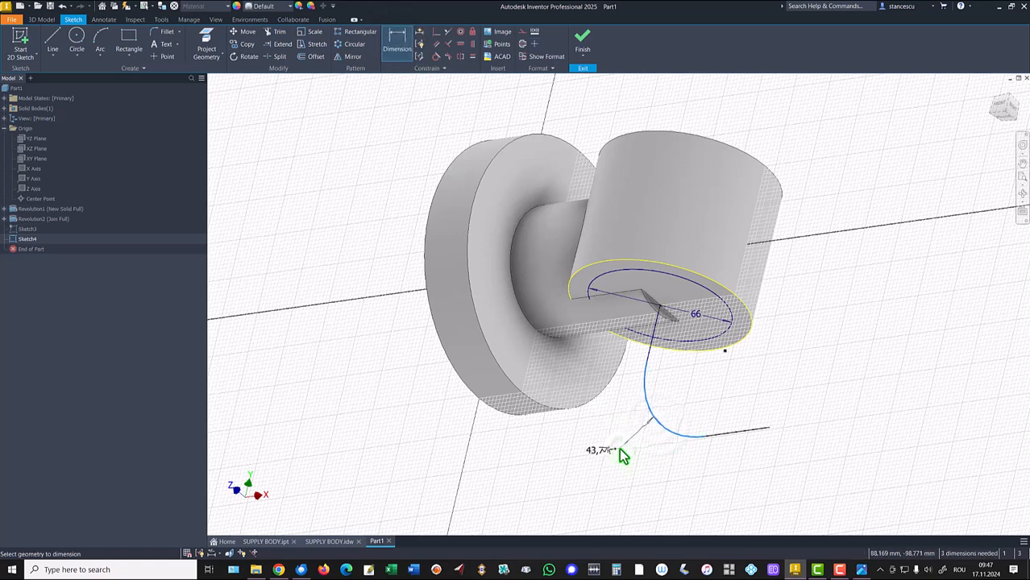
pyautogui.click(619, 449)
pyautogui.write('38')
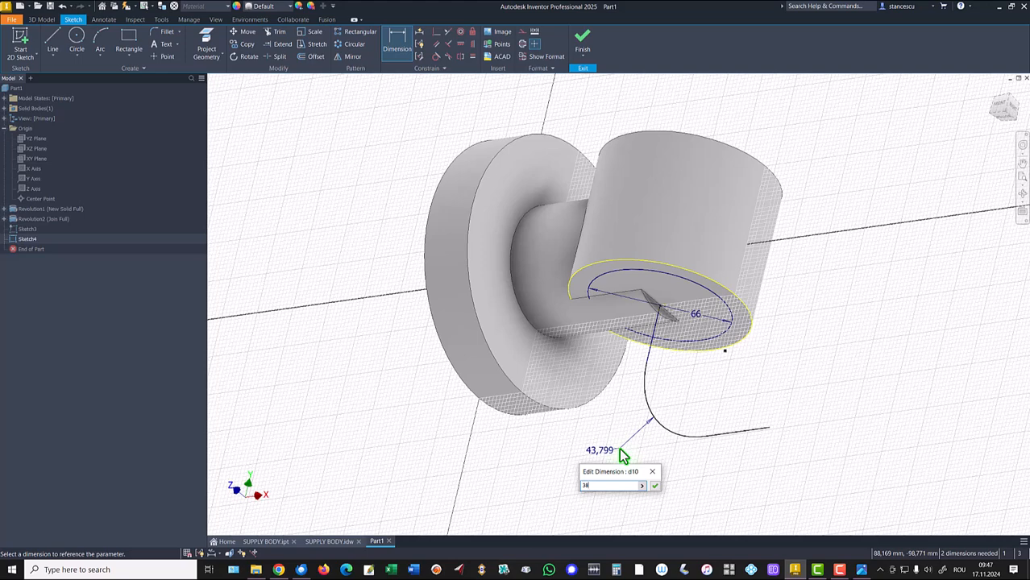
pyautogui.press('Return')
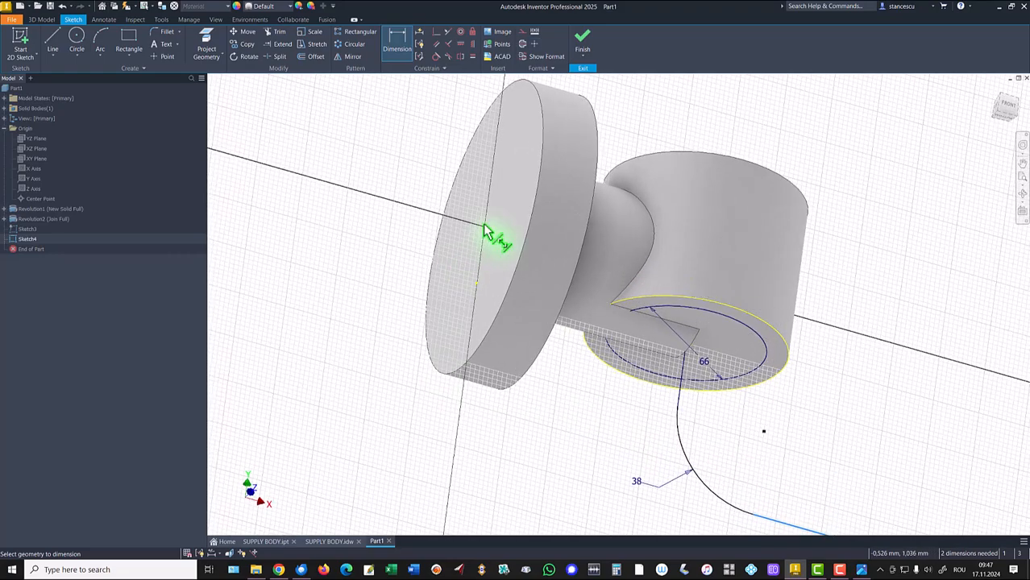
# - Dimension the horizontal path line 75 mm below the main horizontal axis
pyautogui.click(484, 229)
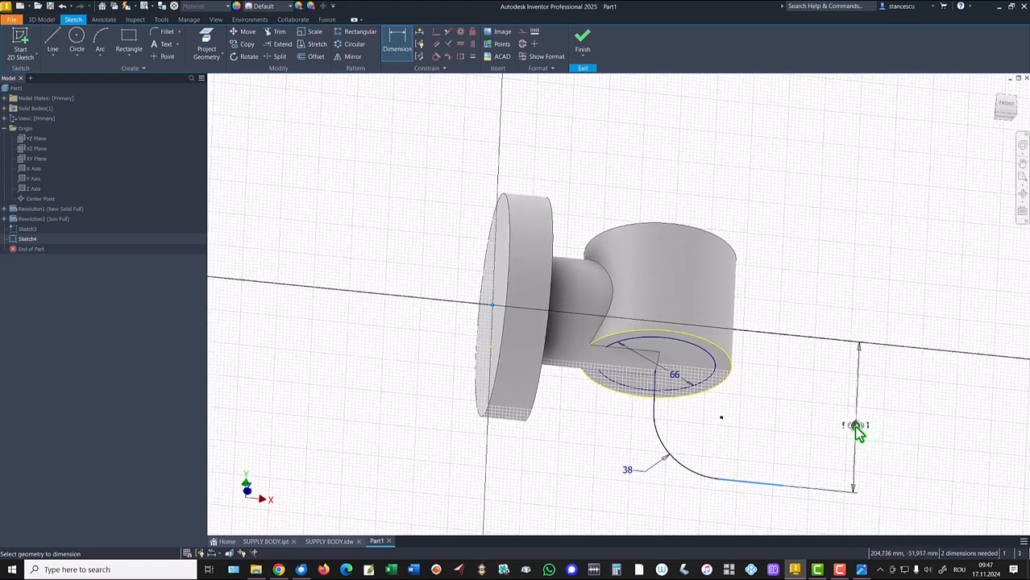
pyautogui.click(856, 431)
pyautogui.write('75')
pyautogui.press('Return')
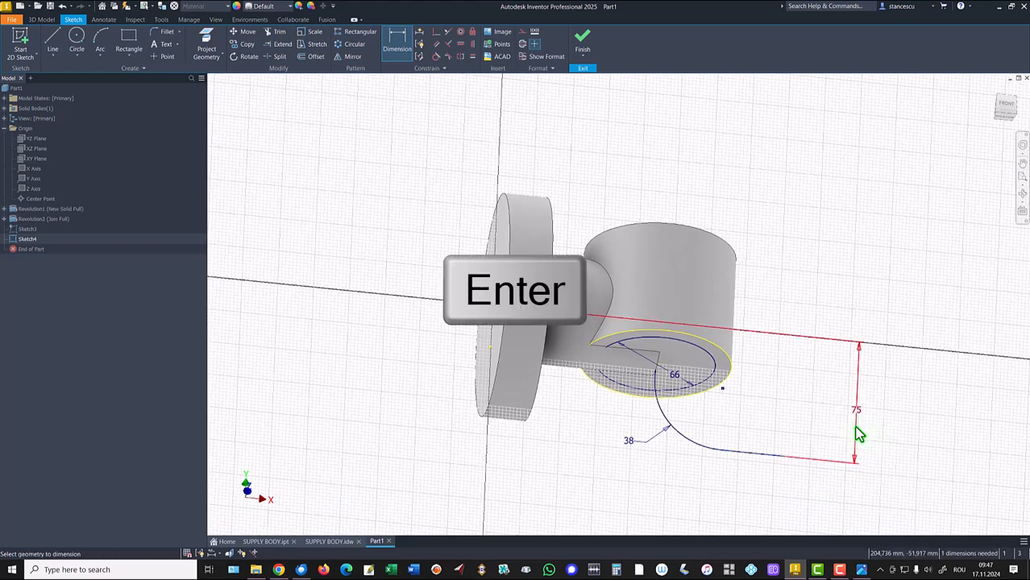
# - Dimension the horizontal line's end 170 mm from the flange face and finish the sketch
pyautogui.click(786, 455)
pyautogui.click(494, 313)
pyautogui.click(679, 164)
pyautogui.write('1')
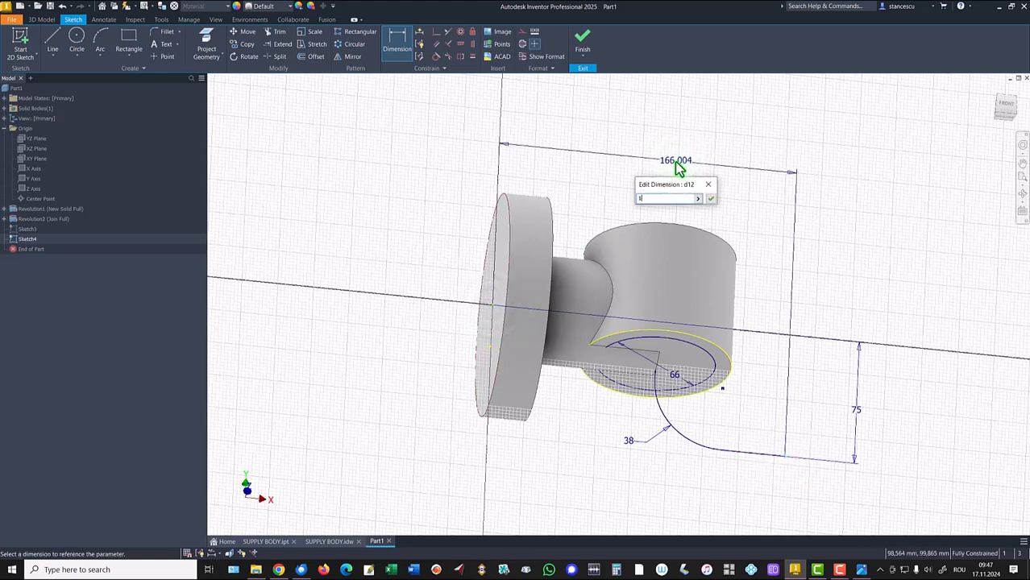
pyautogui.write('70')
pyautogui.press('Return')
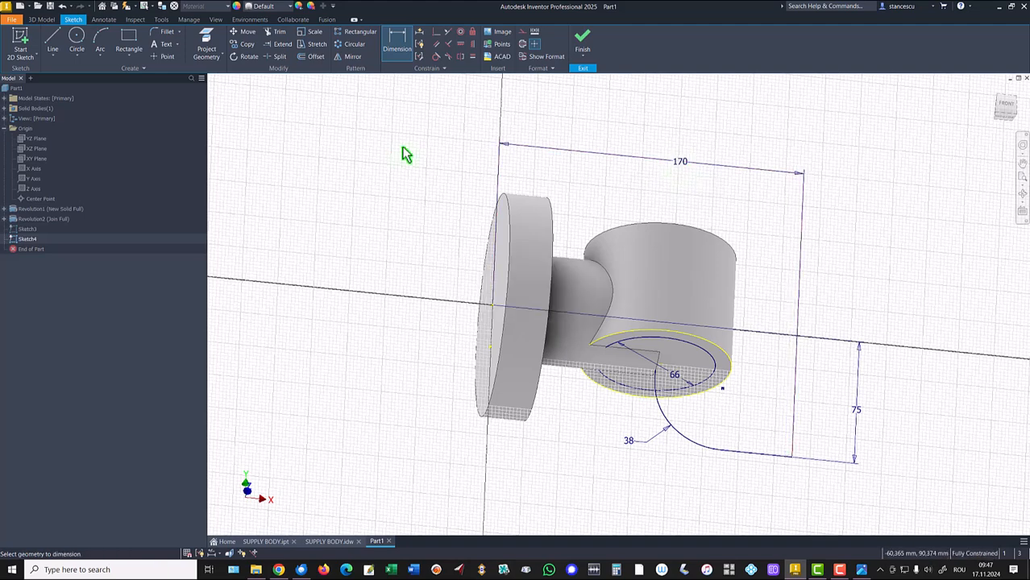
pyautogui.click(581, 39)
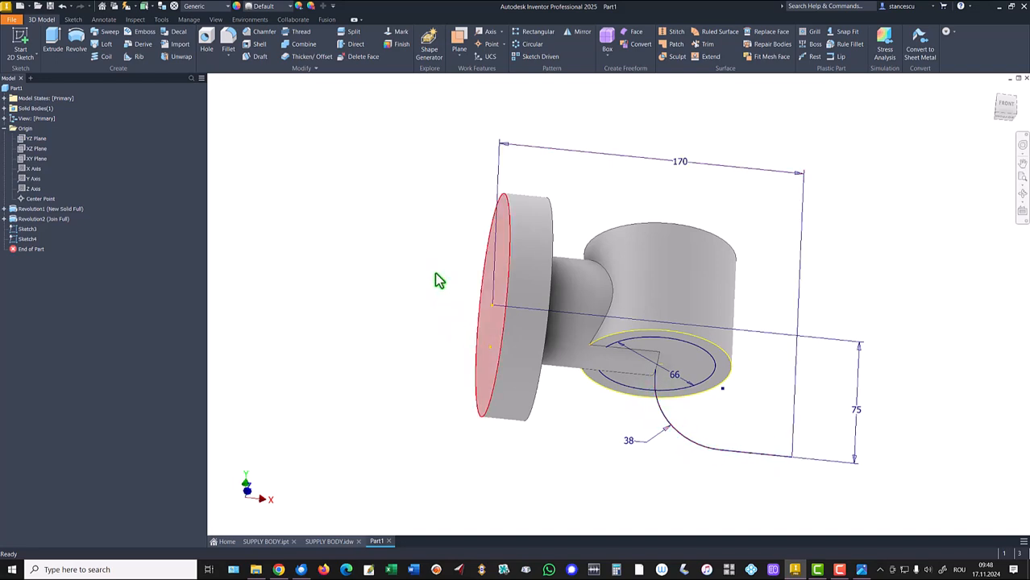
# - Sweep the 66 mm circle along the line-arc-line path, joined to the body
pyautogui.click(108, 32)
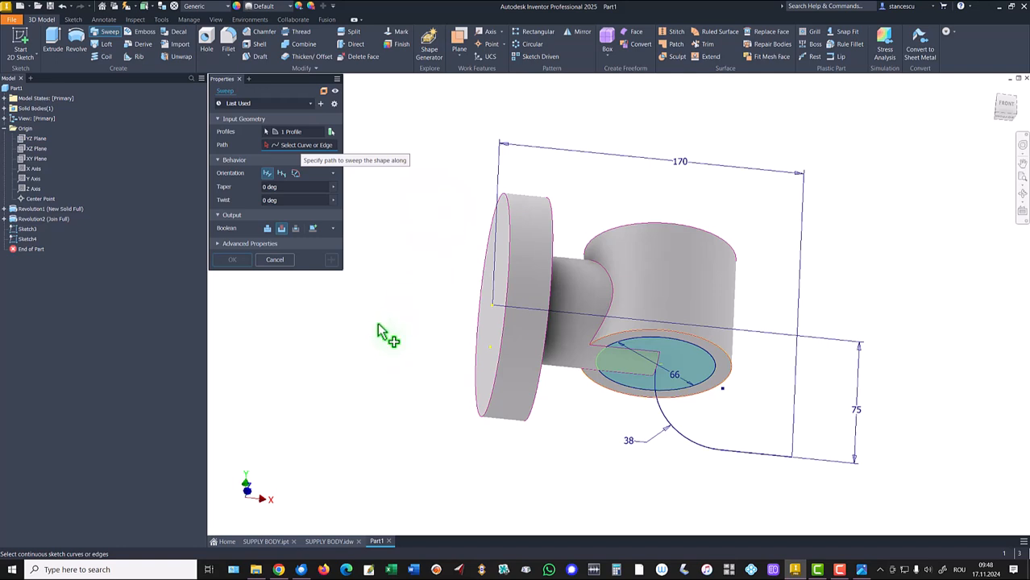
pyautogui.click(687, 446)
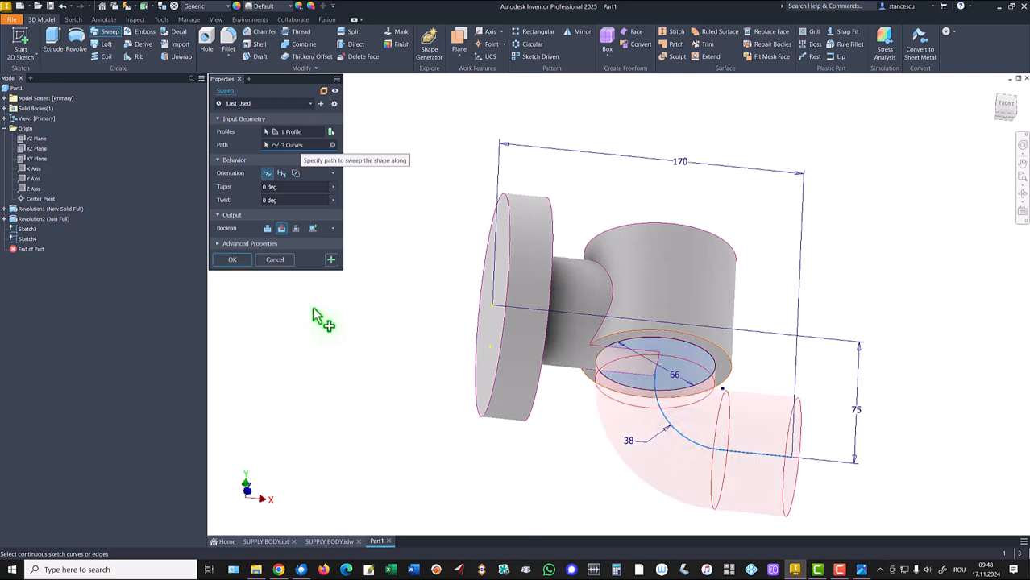
pyautogui.click(270, 234)
pyautogui.press('Return')
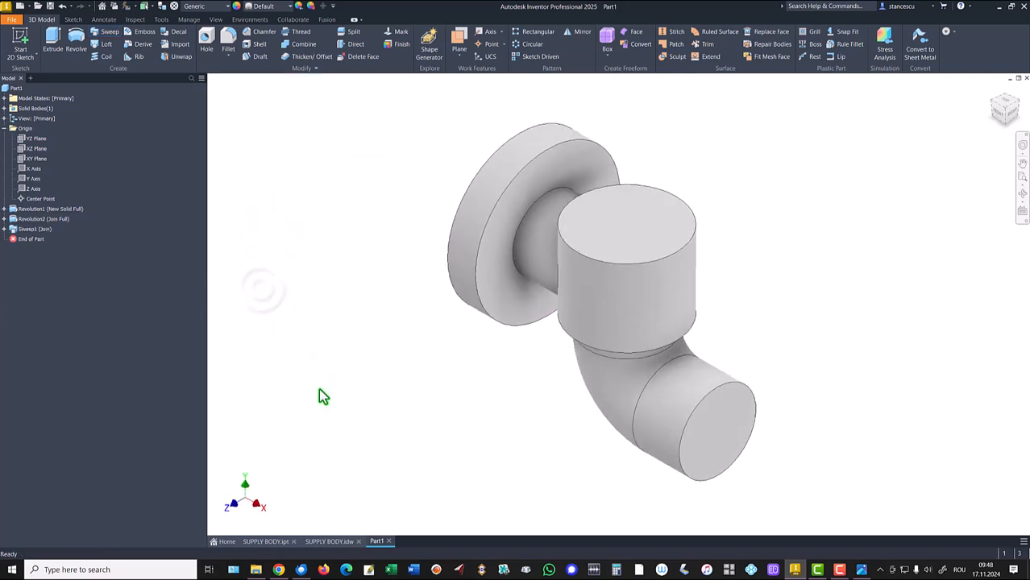
# - Examine the section B-B view in the SUPPLY BODY drawing and return to the part
pyautogui.click(330, 542)
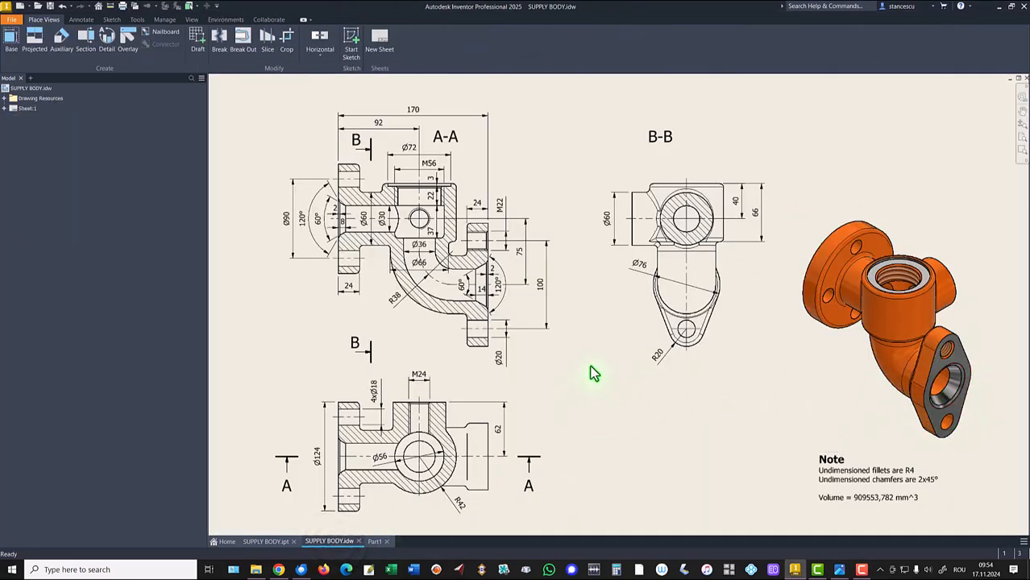
pyautogui.click(640, 272)
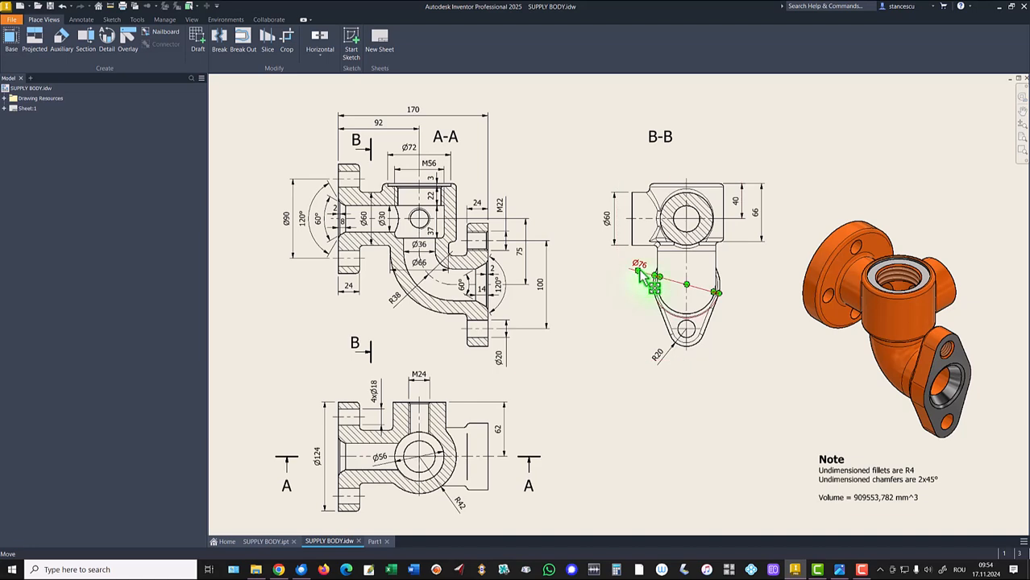
pyautogui.click(676, 353)
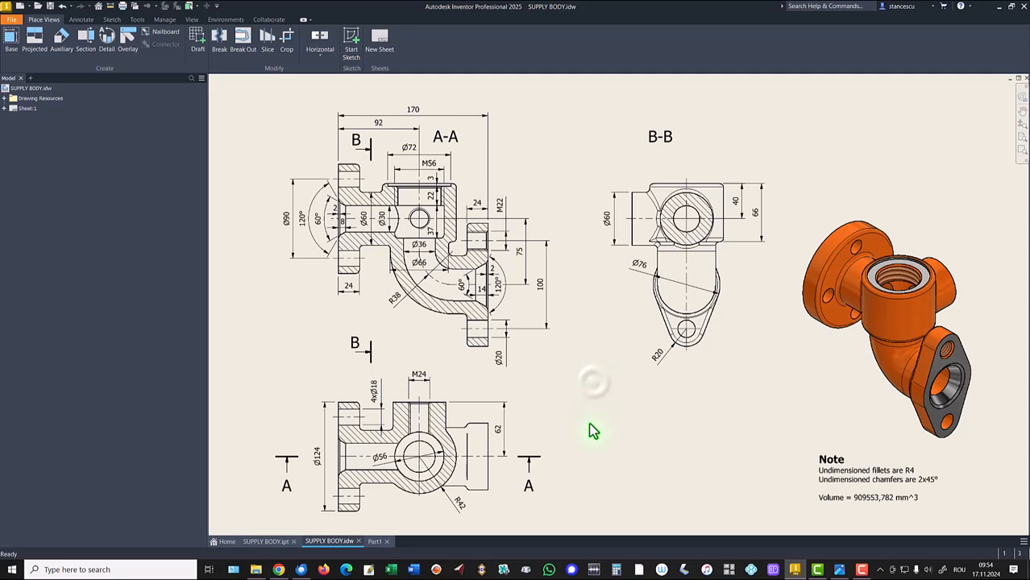
pyautogui.click(376, 543)
# - Project the side branch's circular edge into the new sketch and convert the projected circle to construction geometry
pyautogui.click(738, 424)
pyautogui.click(768, 418)
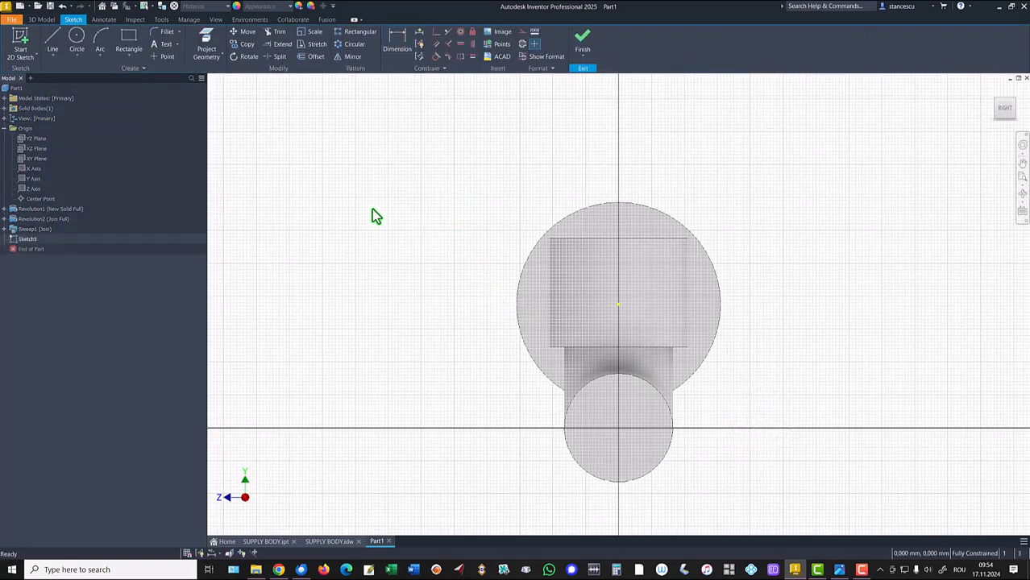
pyautogui.click(206, 45)
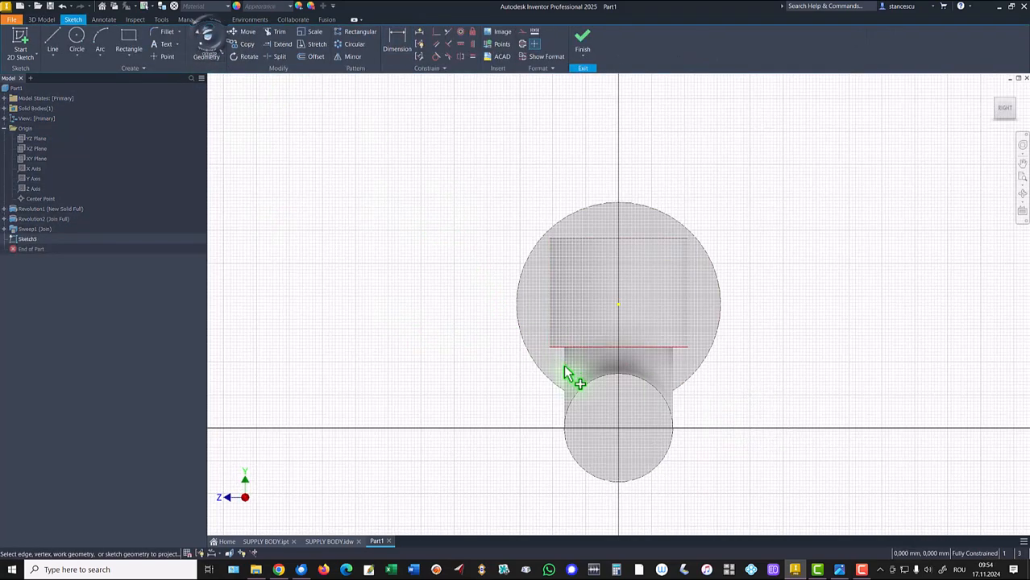
pyautogui.click(597, 382)
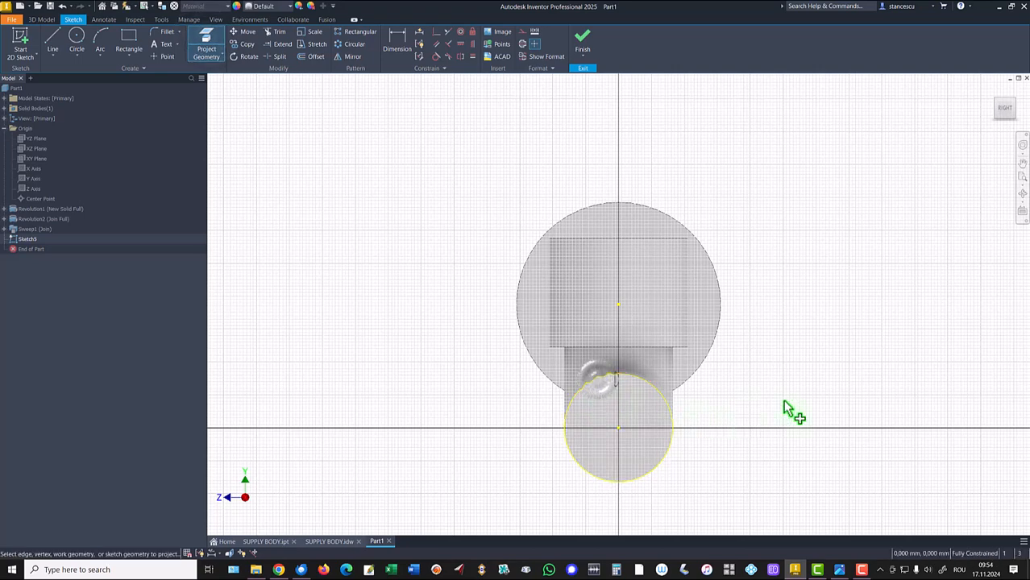
pyautogui.press('Escape')
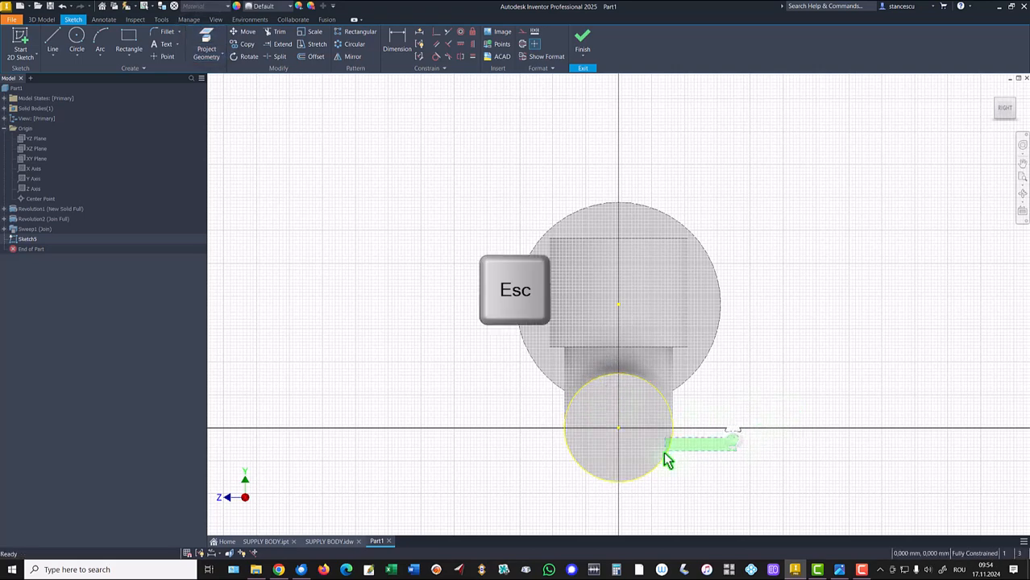
pyautogui.click(669, 456)
pyautogui.rightClick(708, 451)
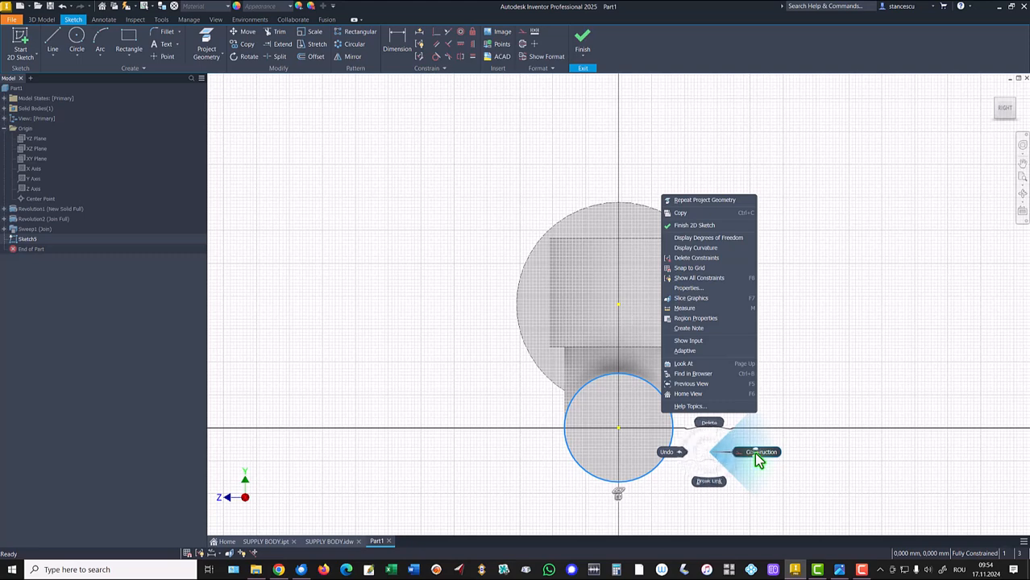
pyautogui.click(754, 455)
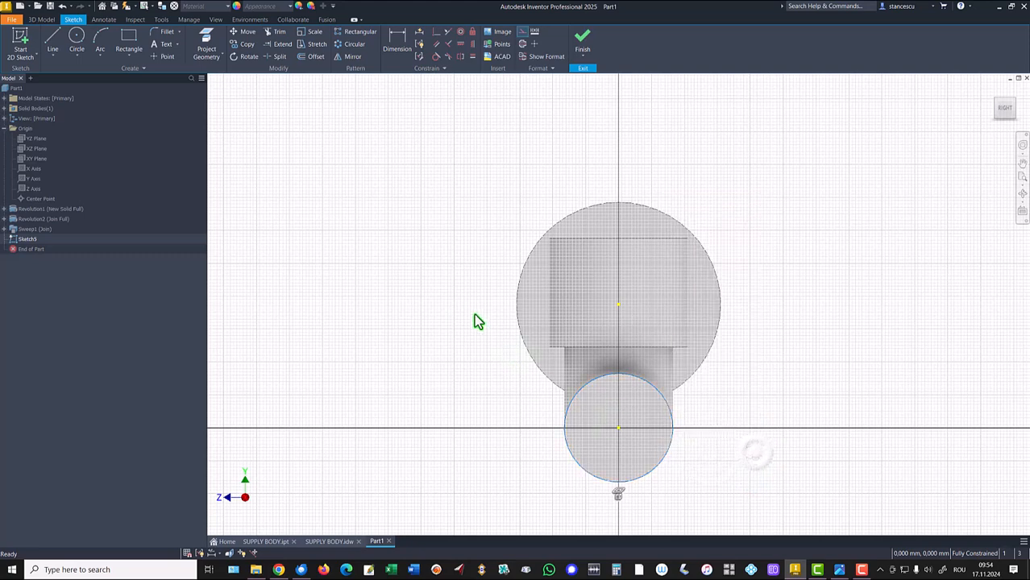
# - Draw a 76 mm circle on the projected circle's centre and a 40 mm circle above it
pyautogui.click(76, 41)
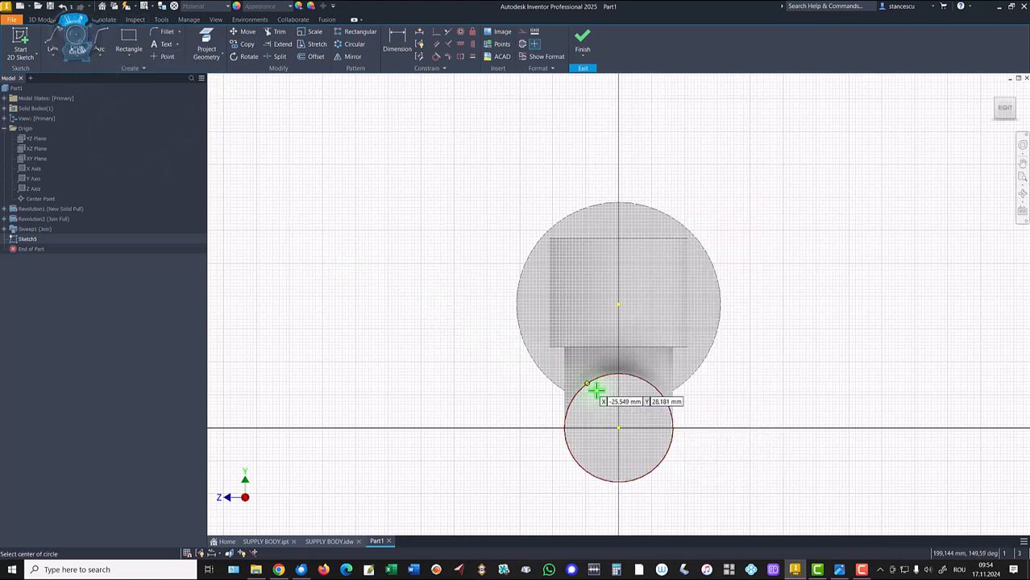
pyautogui.click(618, 428)
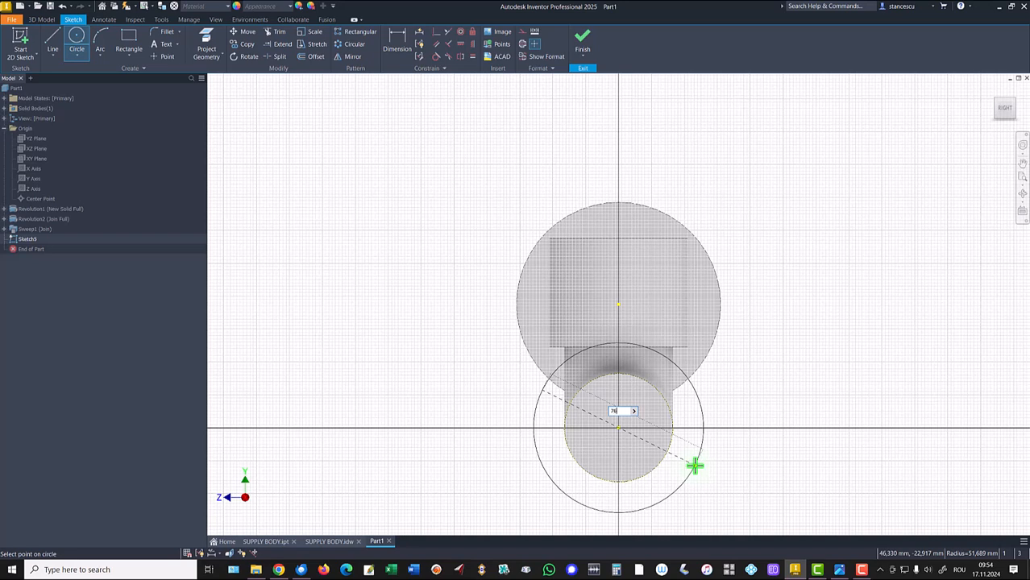
pyautogui.press('Return')
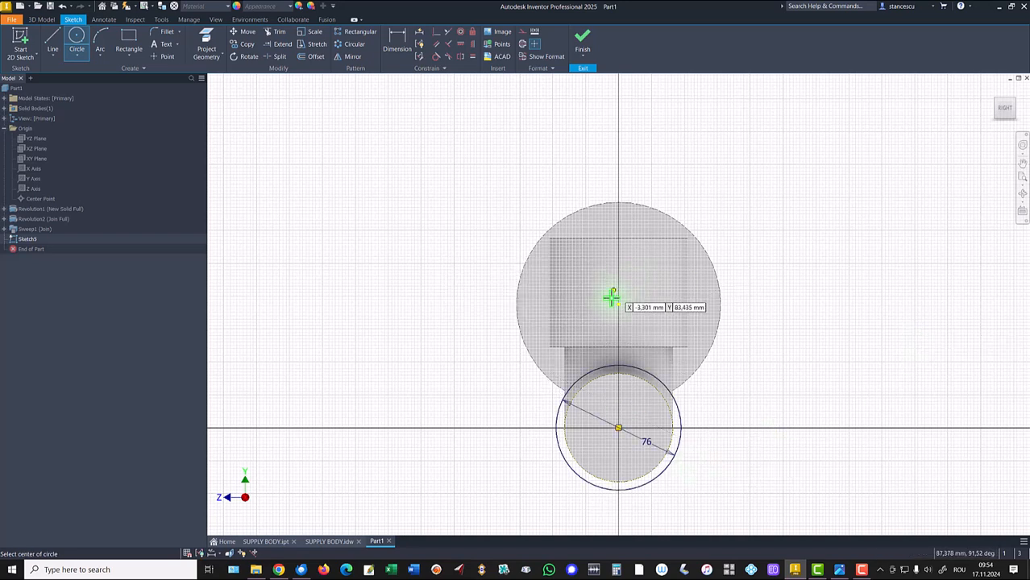
pyautogui.click(619, 284)
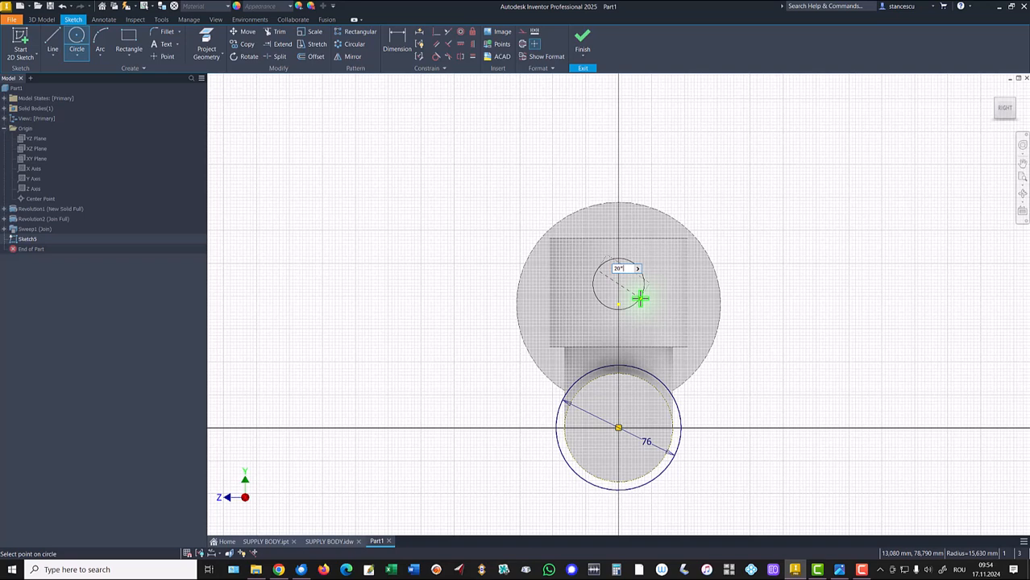
pyautogui.press('Return')
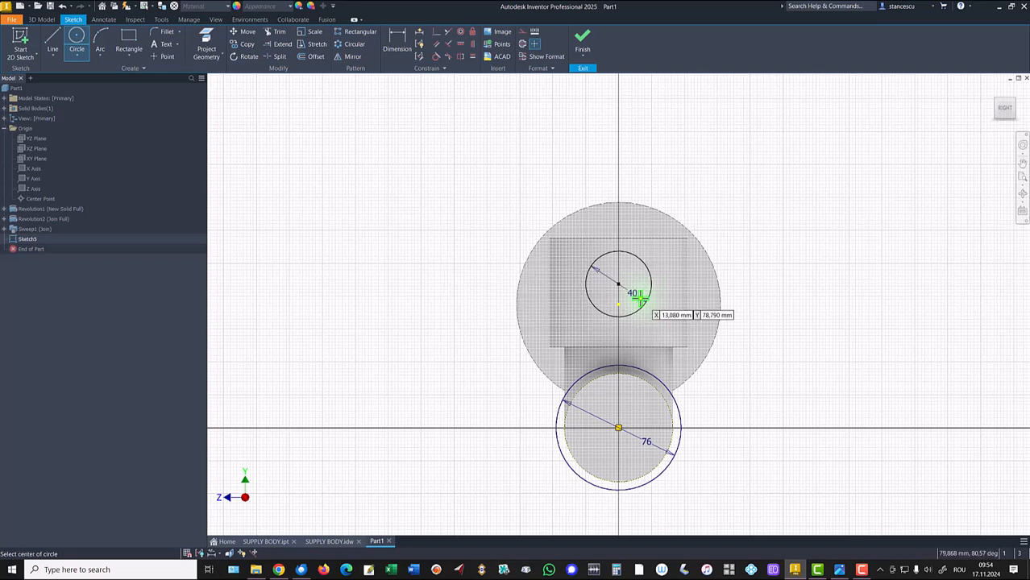
# - Draw a circle below the 76 mm circle and constrain it equal to the 40 mm circle
pyautogui.moveTo(673, 403); pyautogui.dragTo(674, 248, button='middle')
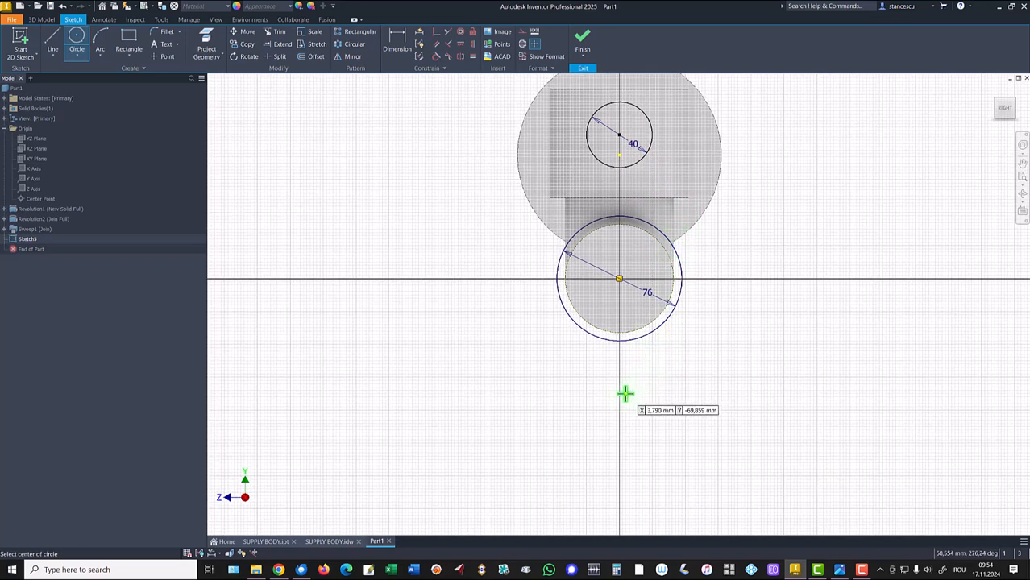
pyautogui.click(618, 394)
pyautogui.click(643, 414)
pyautogui.click(473, 57)
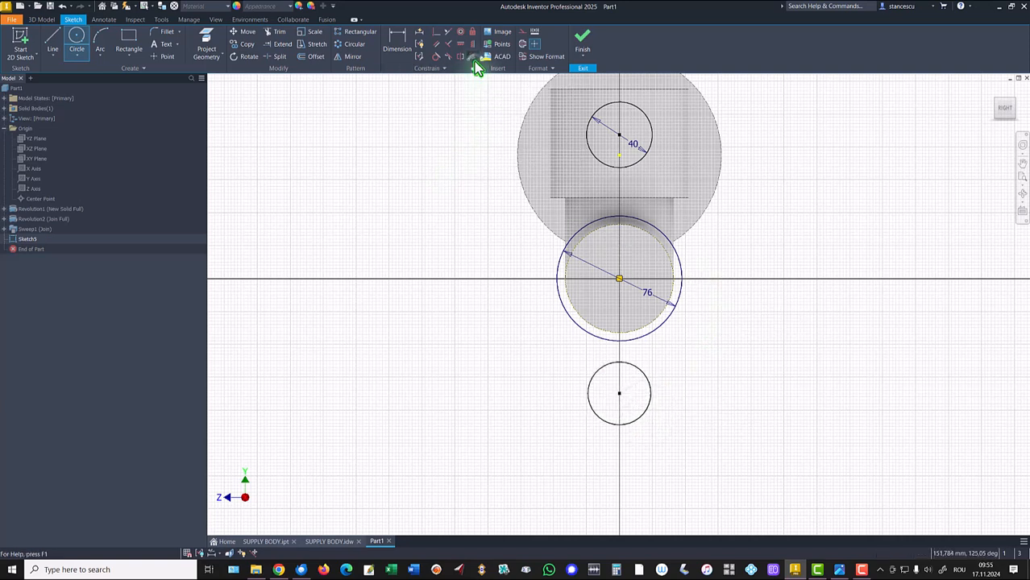
pyautogui.click(597, 157)
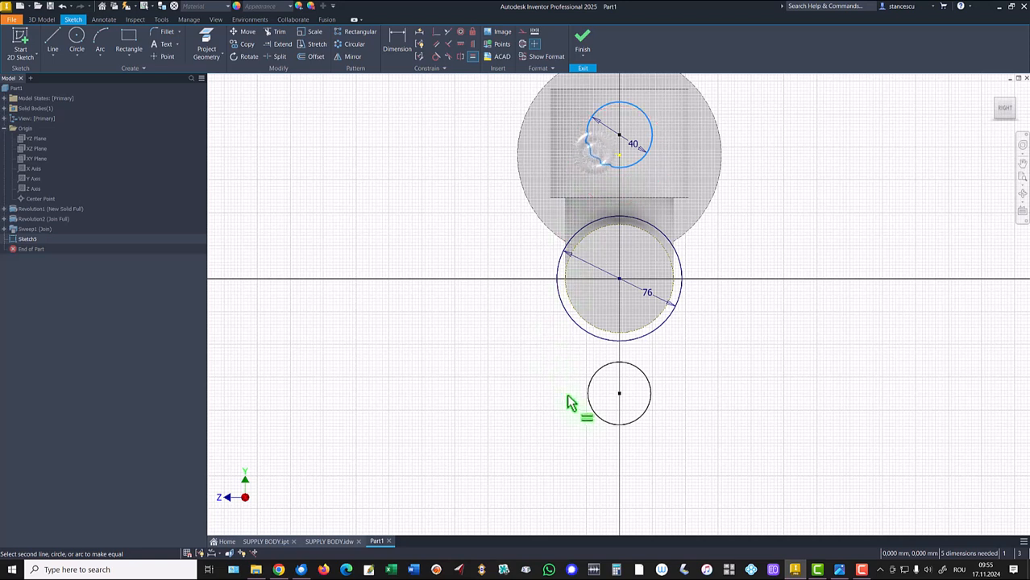
pyautogui.click(591, 409)
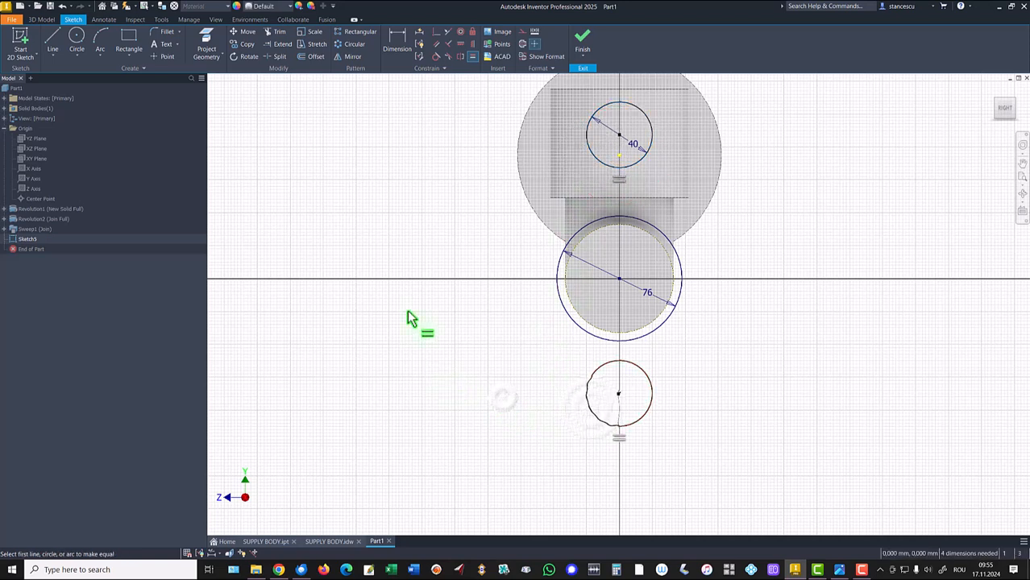
# - Constrain both 40 mm circle centres vertically aligned with the 76 mm circle's centre
pyautogui.press('l')
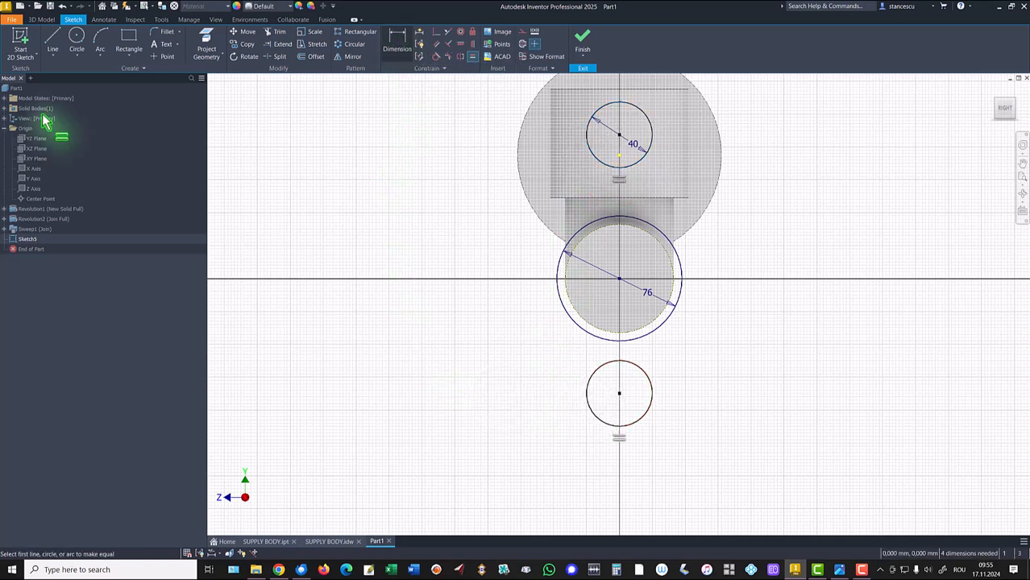
pyautogui.click(473, 44)
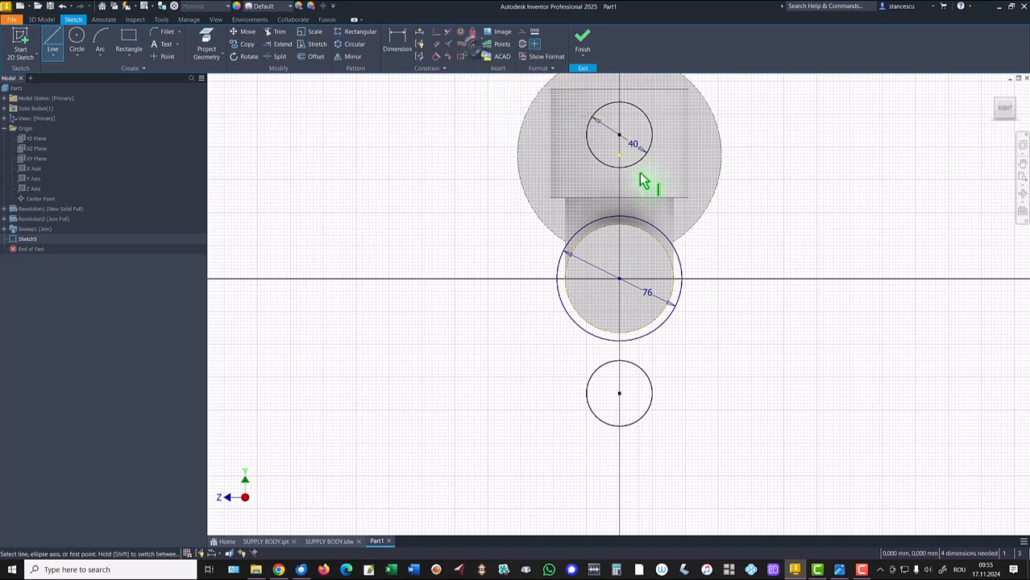
pyautogui.click(620, 136)
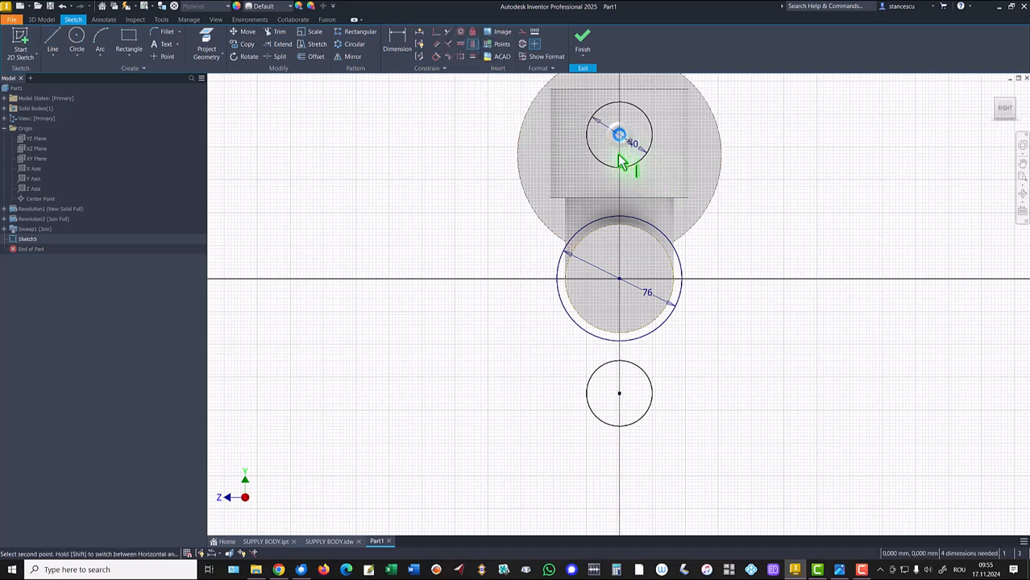
pyautogui.click(619, 281)
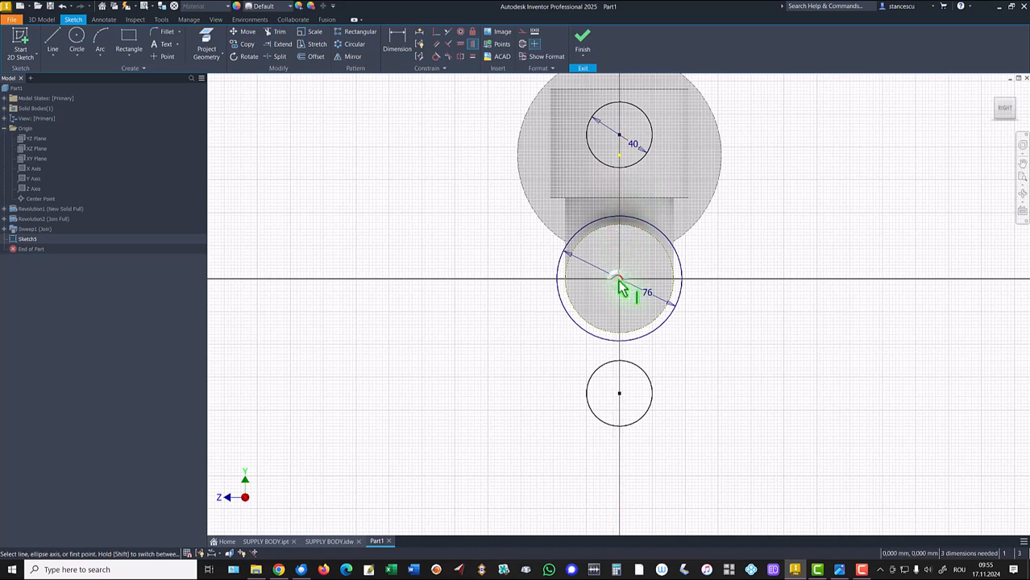
pyautogui.click(619, 136)
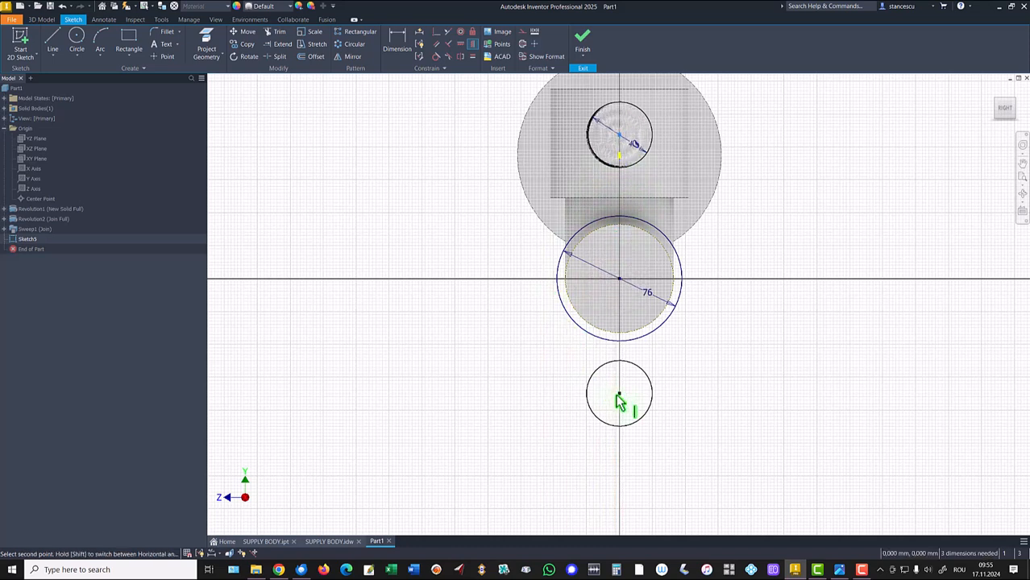
pyautogui.click(619, 394)
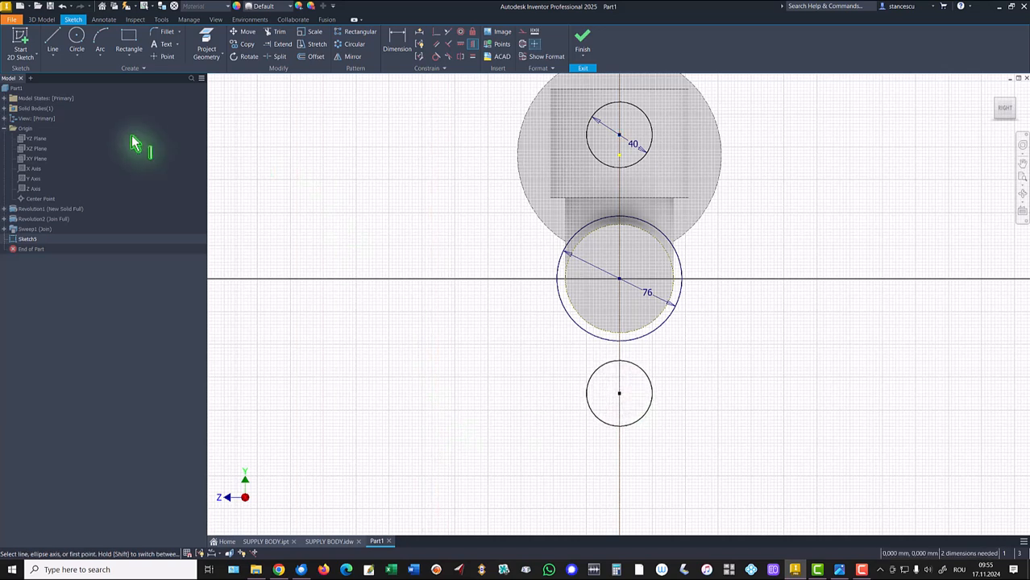
# - Draw four tangent lines joining both 40 mm circles to each side of the 76 mm circle
pyautogui.click(53, 39)
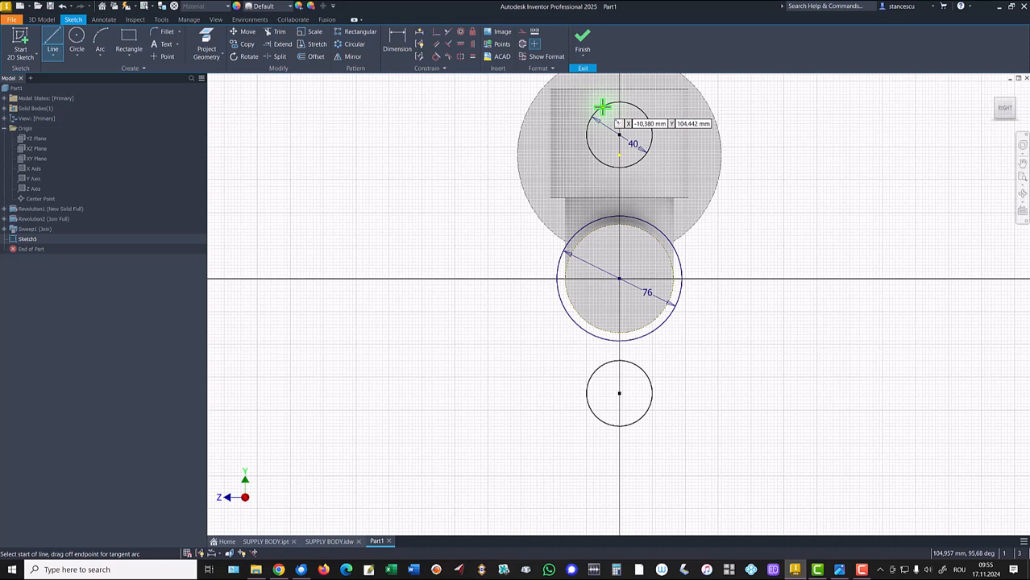
pyautogui.moveTo(602, 104); pyautogui.dragTo(557, 265)
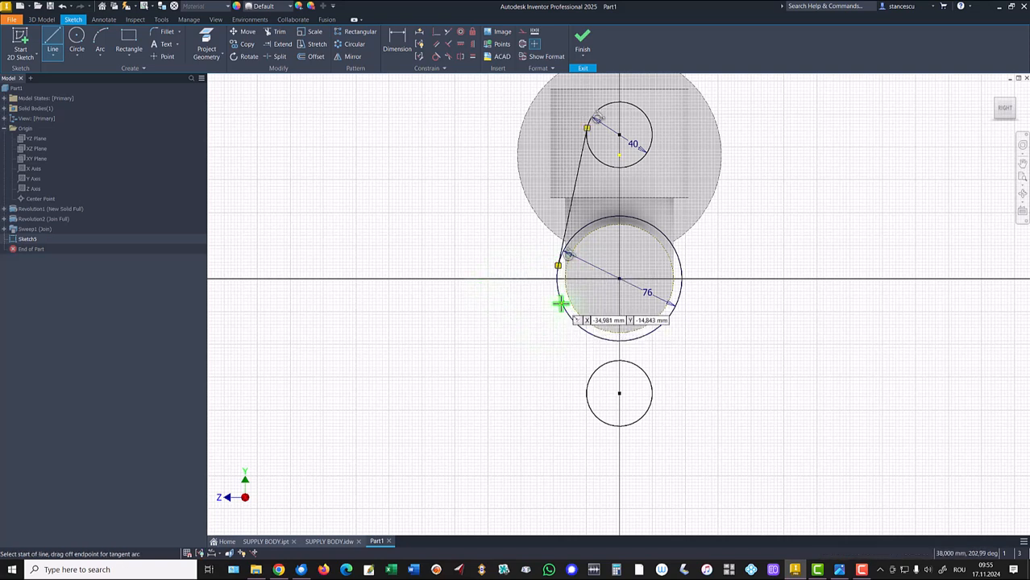
pyautogui.click(560, 303)
pyautogui.moveTo(560, 303); pyautogui.dragTo(586, 405)
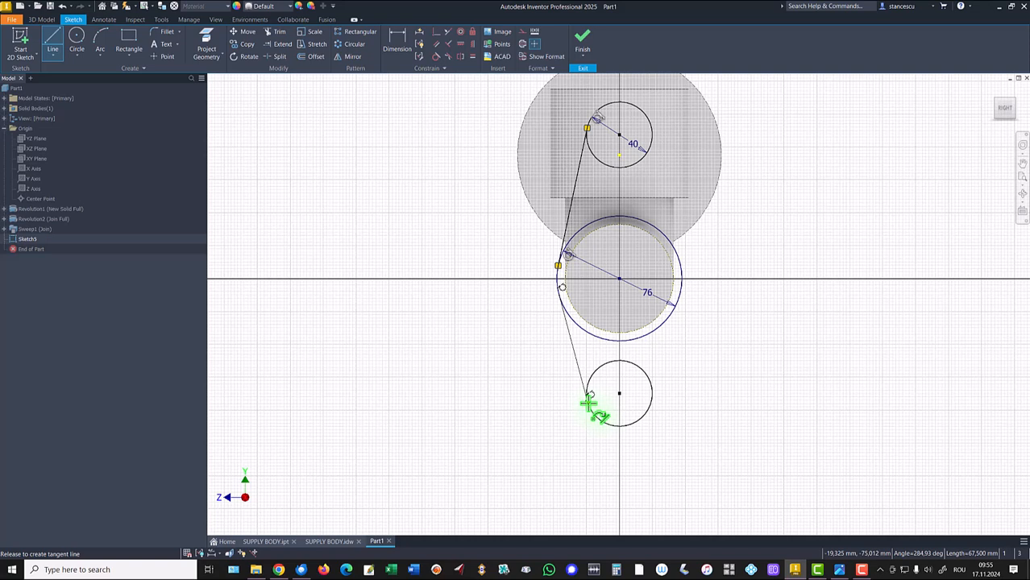
pyautogui.moveTo(589, 403); pyautogui.dragTo(590, 405)
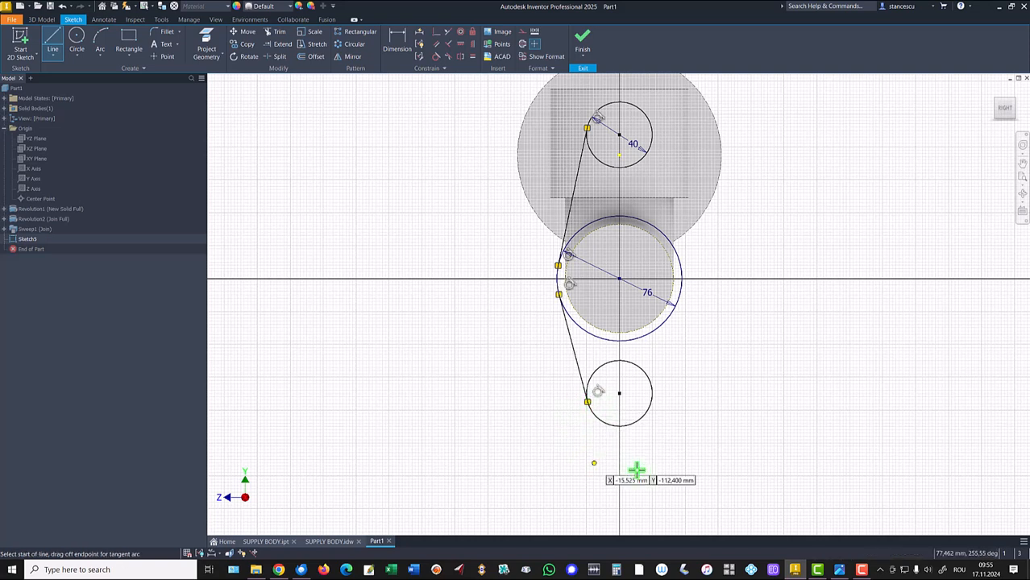
pyautogui.moveTo(635, 422); pyautogui.dragTo(682, 298)
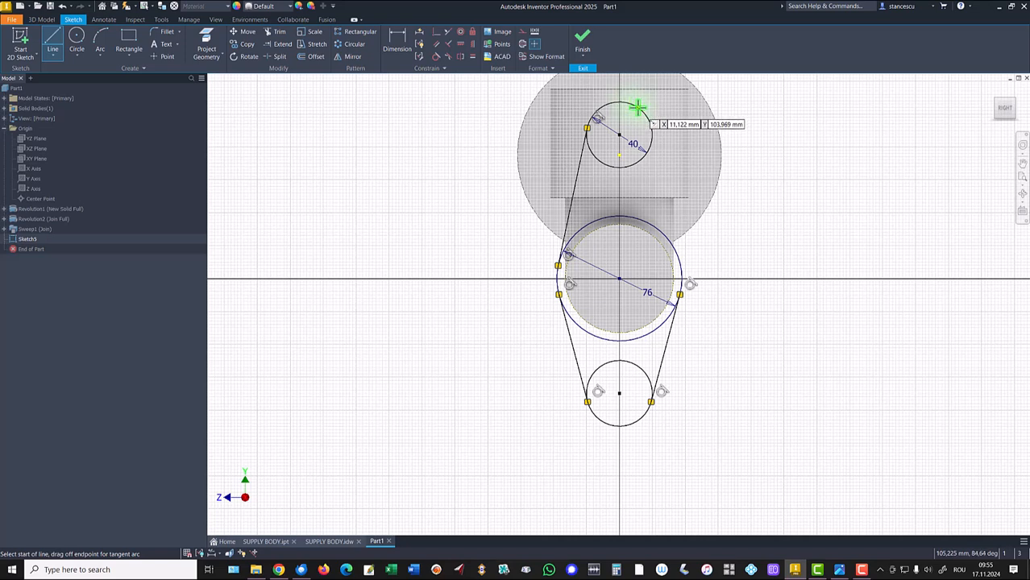
pyautogui.moveTo(638, 107); pyautogui.dragTo(679, 259)
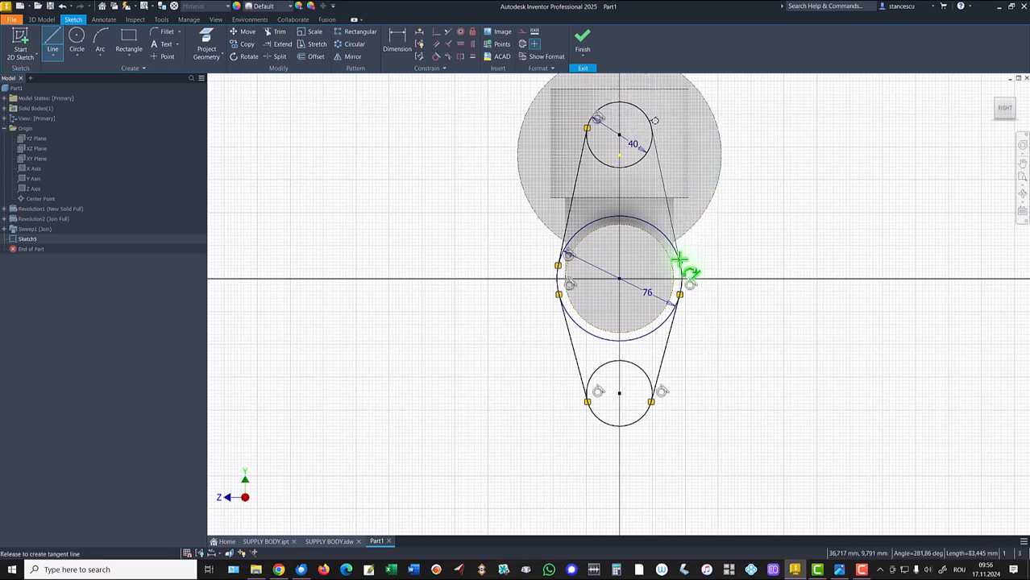
pyautogui.moveTo(681, 268); pyautogui.dragTo(681, 270)
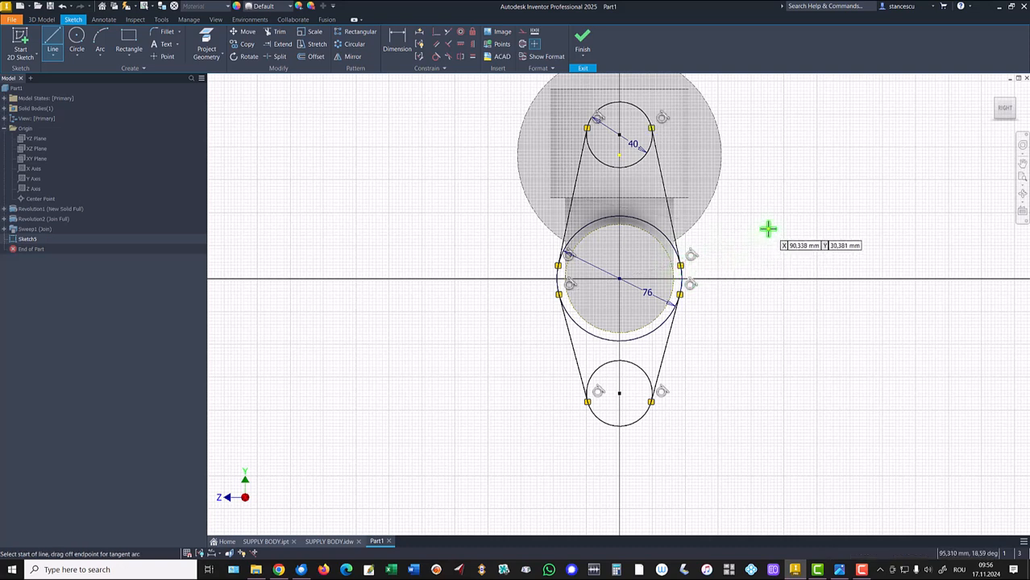
pyautogui.press('Escape')
# - Make the upper and lower right tangent lines equal in length
pyautogui.click(472, 58)
pyautogui.click(660, 191)
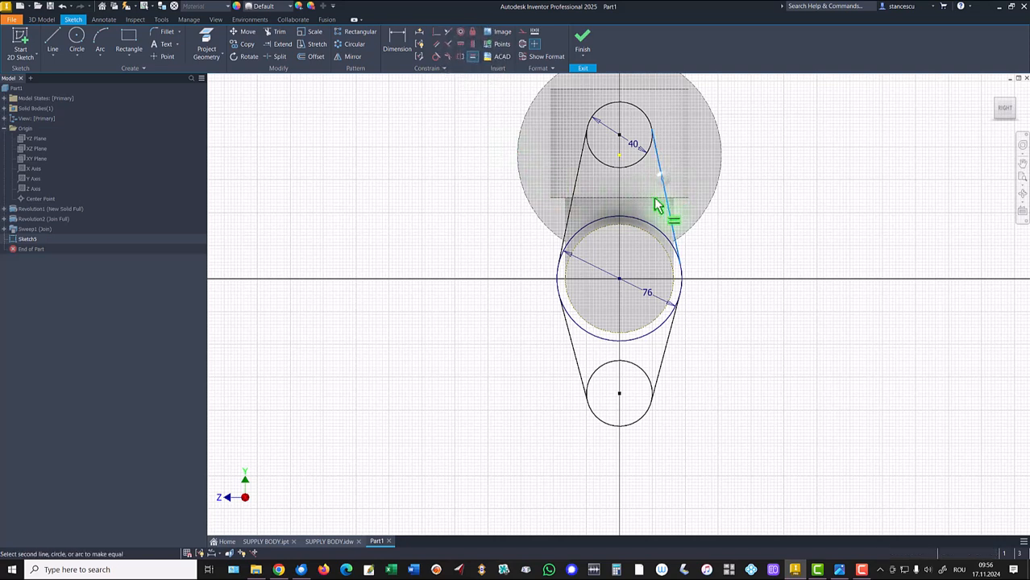
pyautogui.click(667, 360)
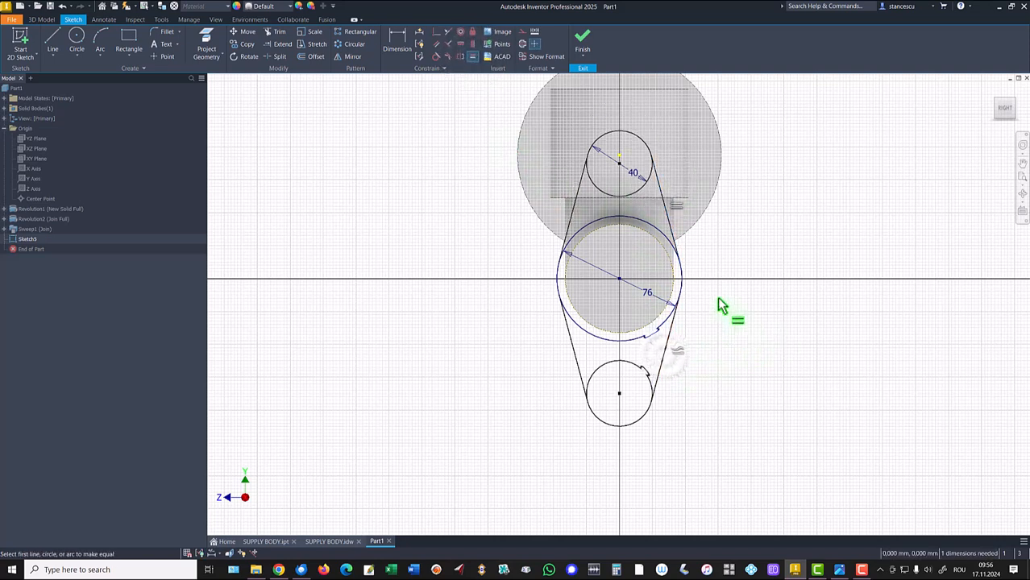
# - Trim the inner arcs of the two 40 mm circles between the tangent lines
pyautogui.click(274, 32)
pyautogui.click(603, 194)
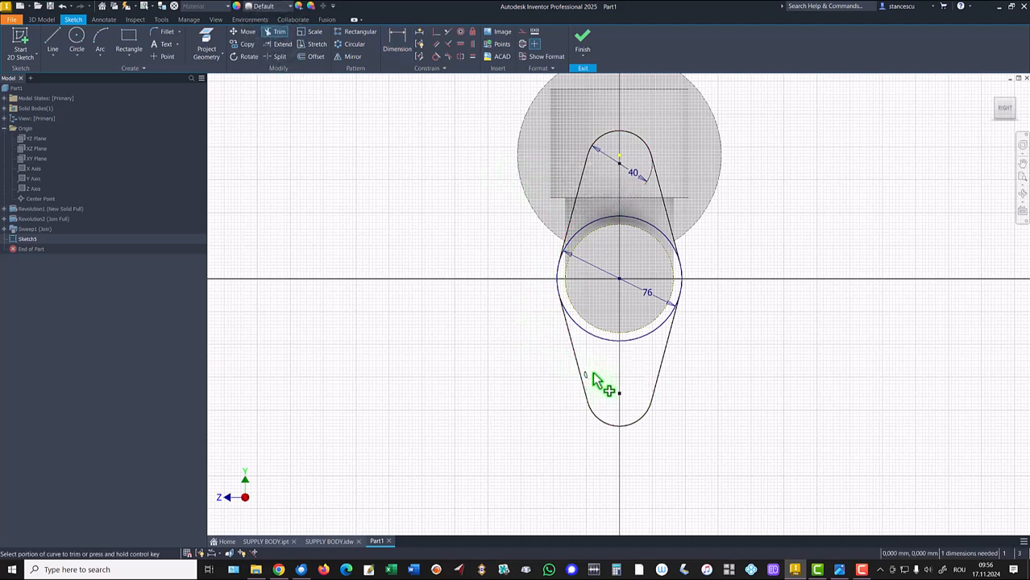
pyautogui.click(596, 223)
# - Split the 76 mm circle at the tangent lines and convert its lower arc to construction geometry
pyautogui.click(275, 56)
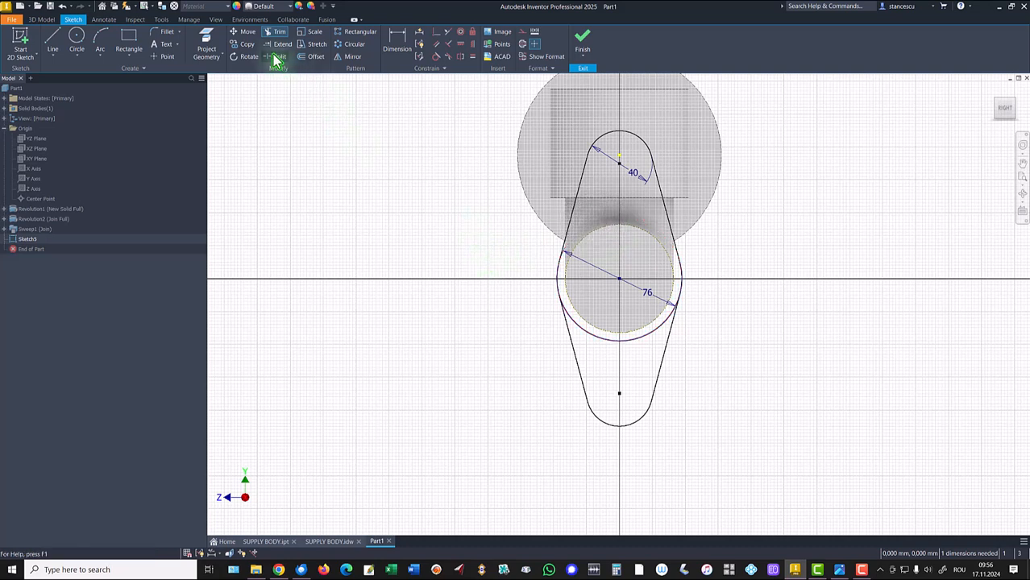
pyautogui.click(592, 335)
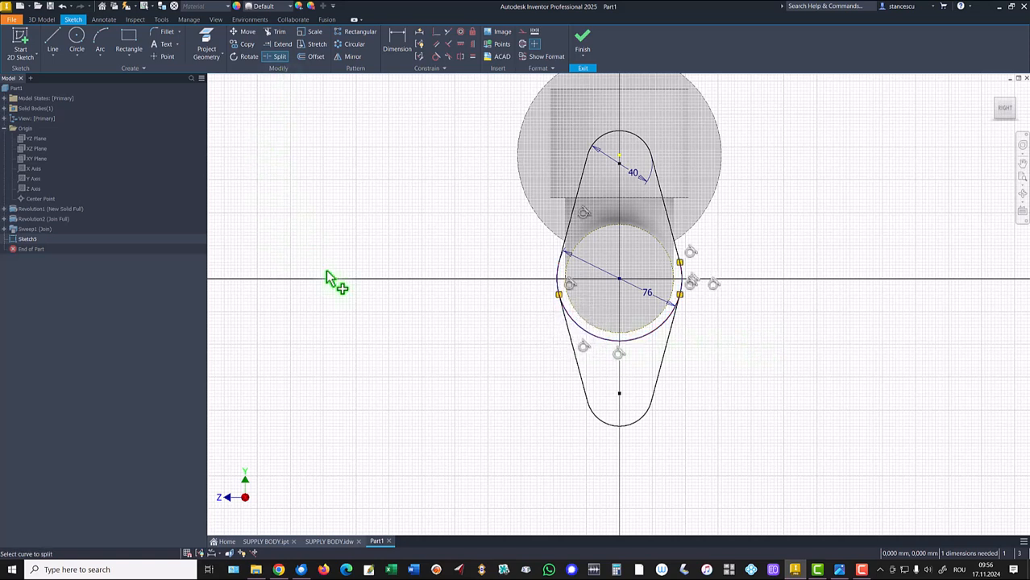
pyautogui.press('Escape')
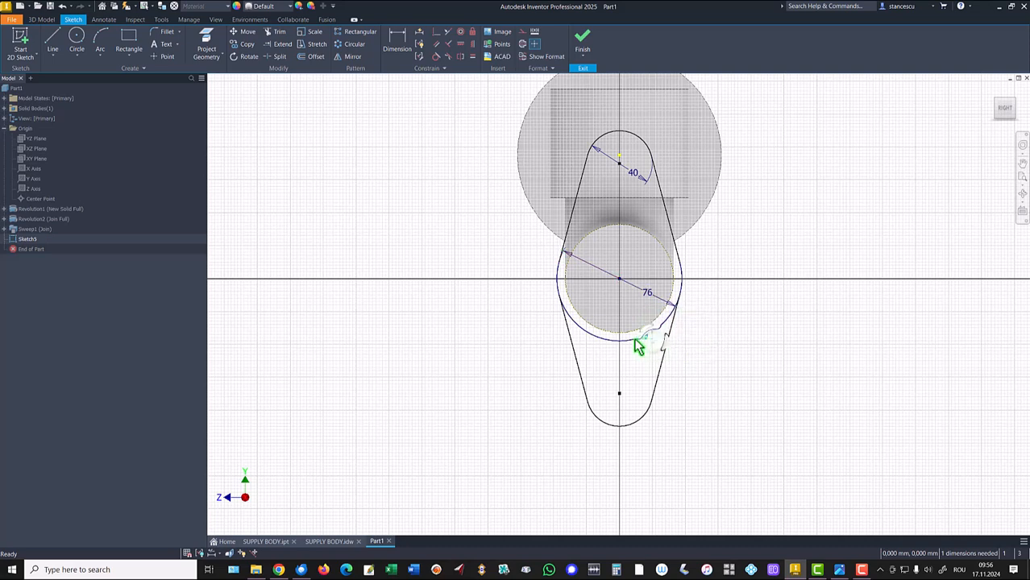
pyautogui.rightClick(739, 346)
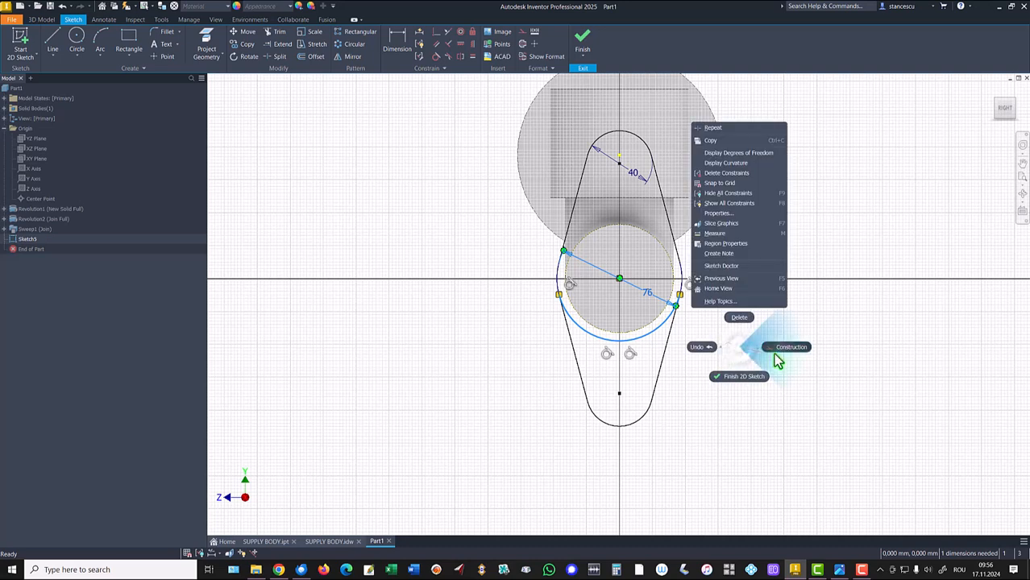
pyautogui.click(790, 348)
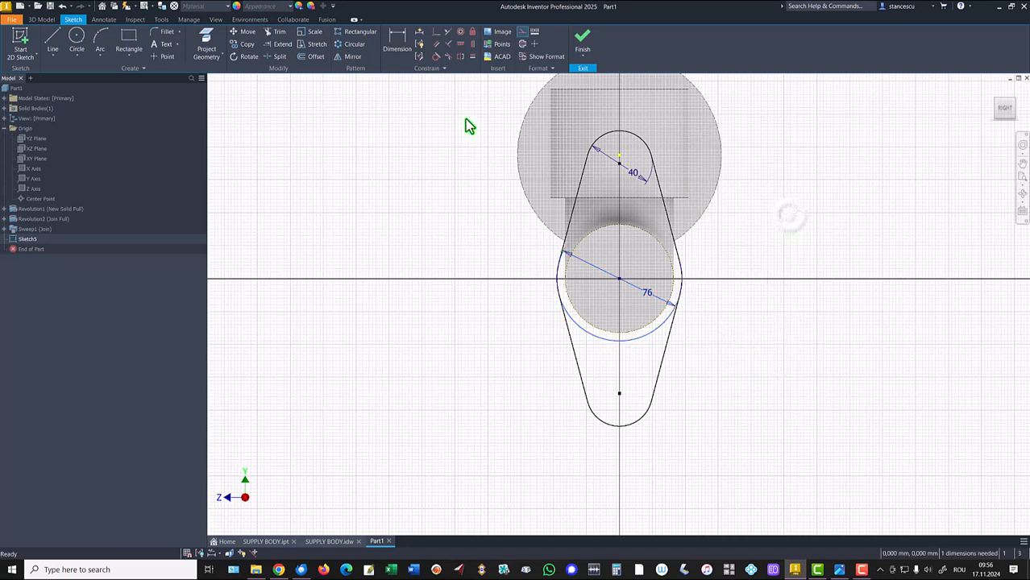
# - Dimension the distance between the two 40 mm circle centres as 100 mm
pyautogui.click(398, 41)
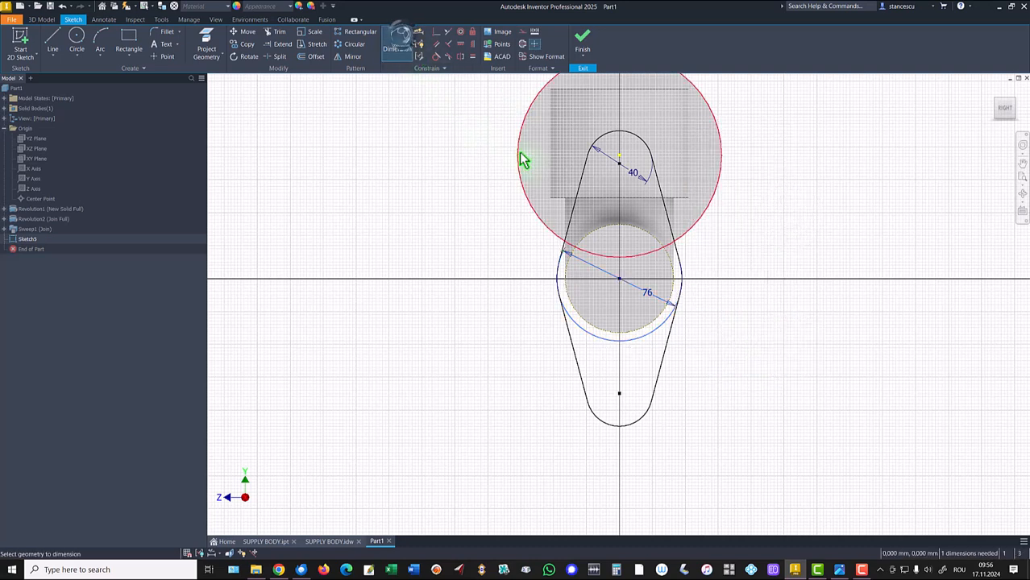
pyautogui.click(619, 164)
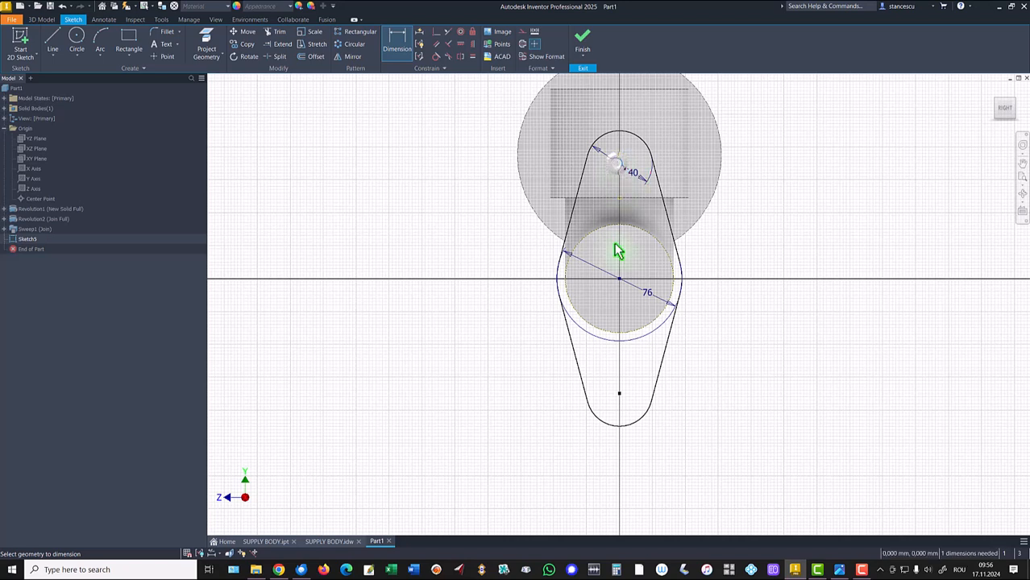
pyautogui.click(619, 394)
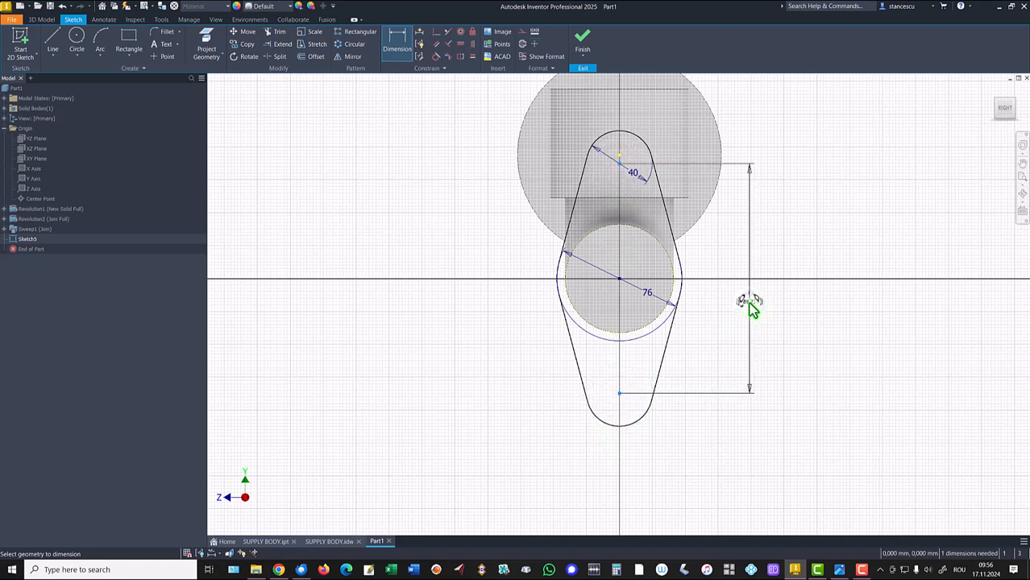
pyautogui.click(750, 306)
pyautogui.write('100')
pyautogui.press('Return')
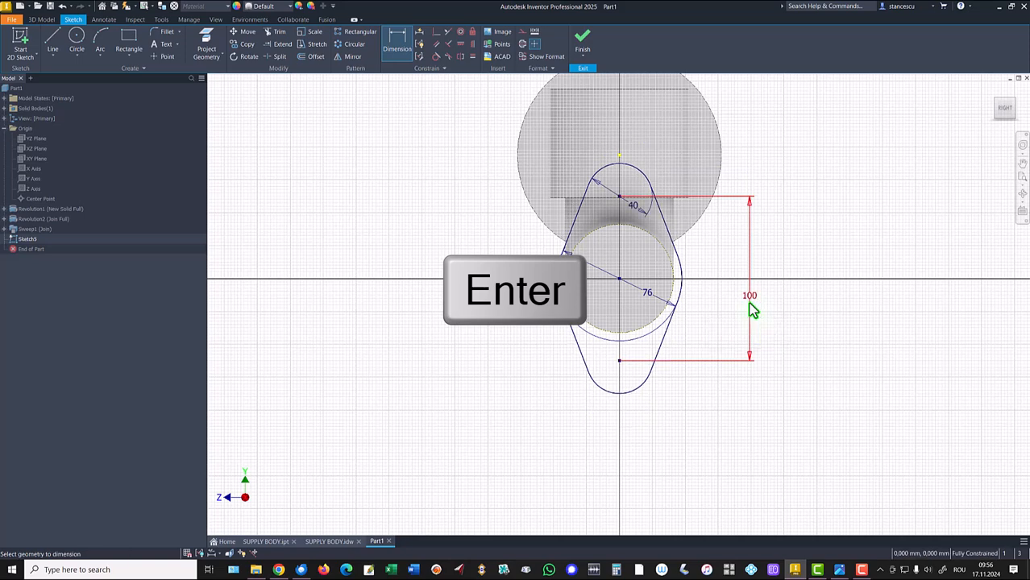
# - Finish the sketch and extrude the lobed flange profile 24 mm back toward the elbow, joined to the body
pyautogui.click(582, 40)
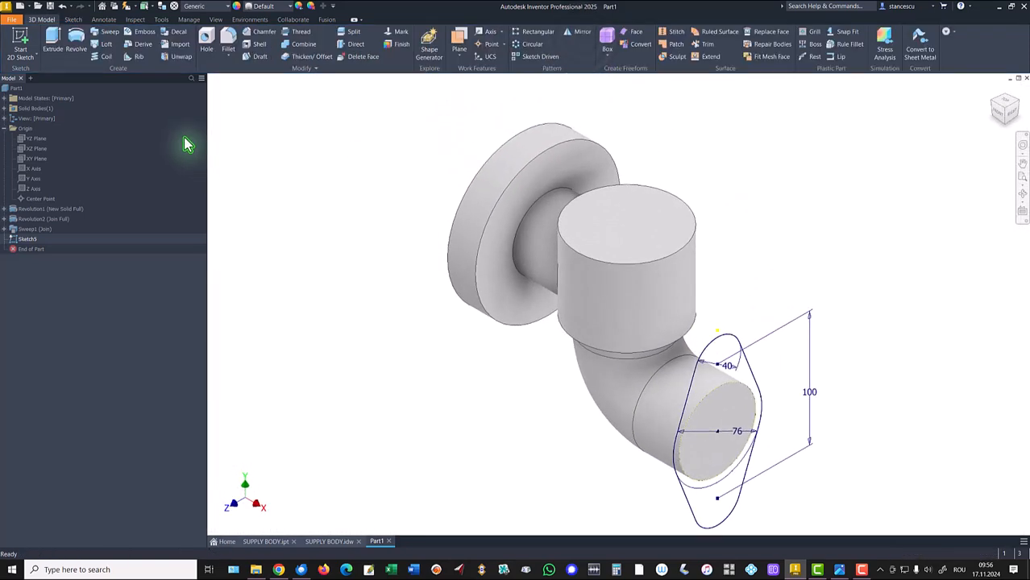
pyautogui.click(52, 37)
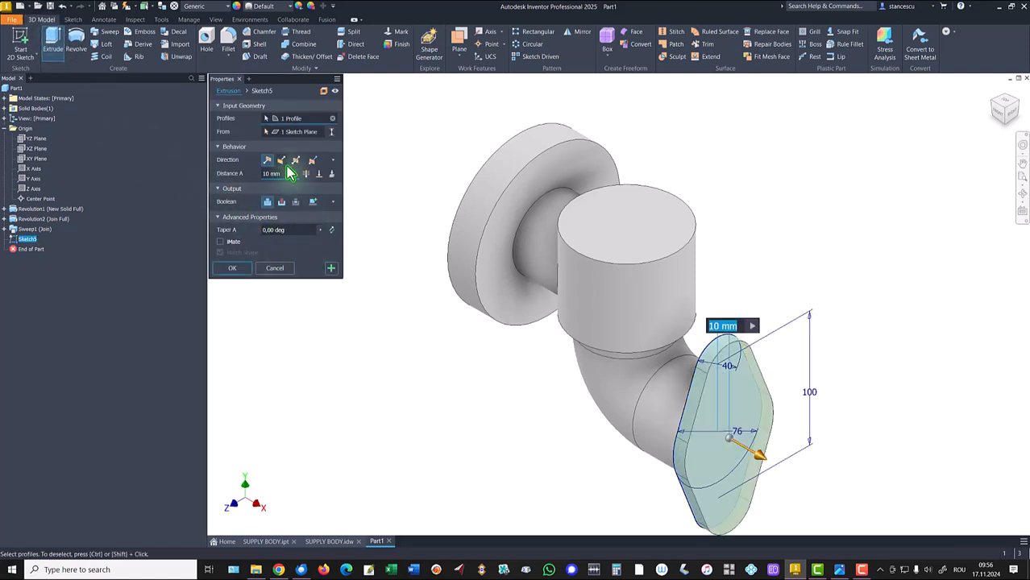
pyautogui.click(282, 161)
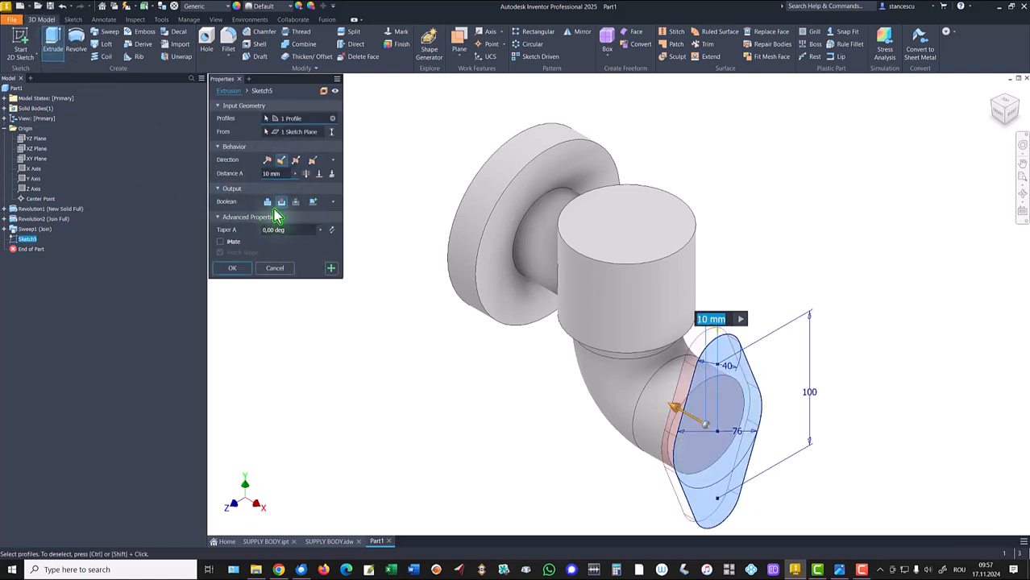
pyautogui.click(267, 202)
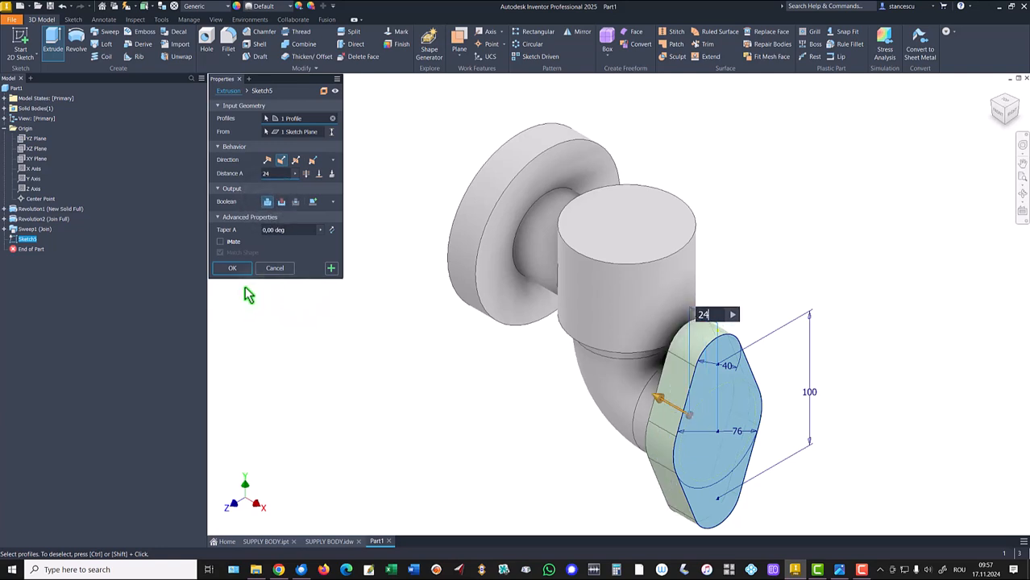
pyautogui.click(232, 267)
pyautogui.press('F6')
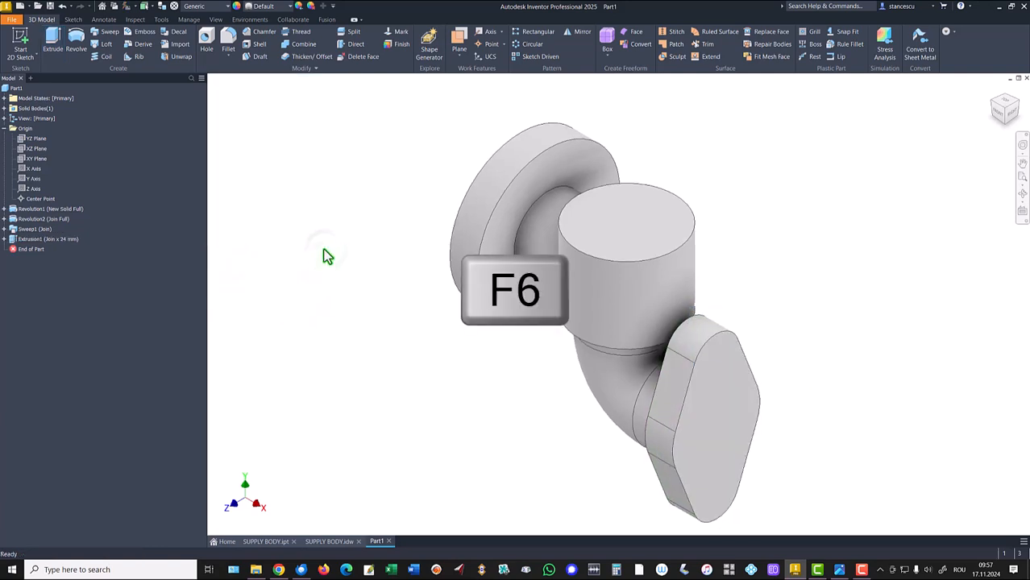
# - Consult the SUPPLY BODY.idw drawing views before returning to the part
pyautogui.click(337, 541)
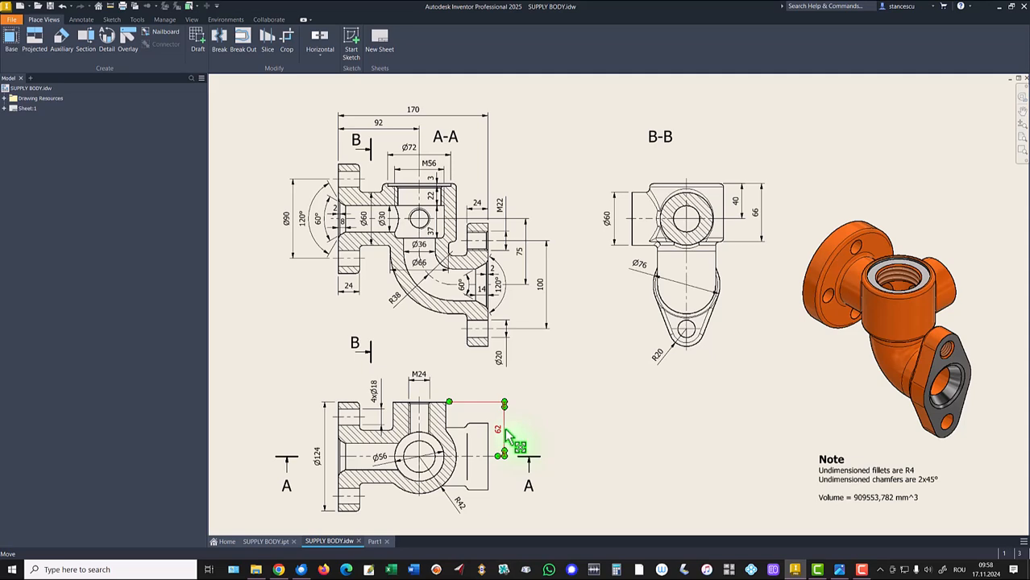
pyautogui.click(374, 542)
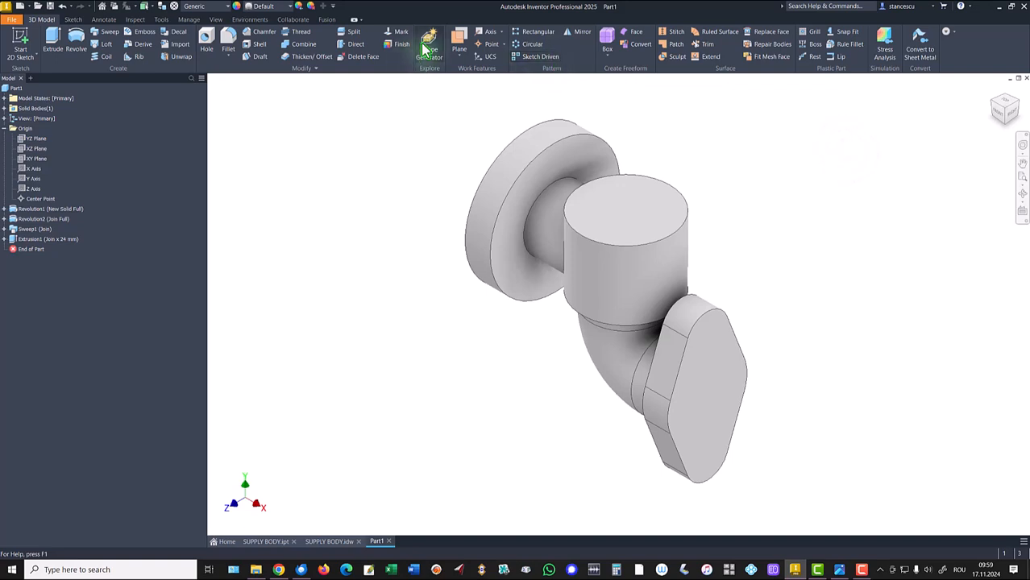
# - Create a work plane parallel to the flange face through a work point where the upper cylinder's axis meets its top face
pyautogui.click(461, 43)
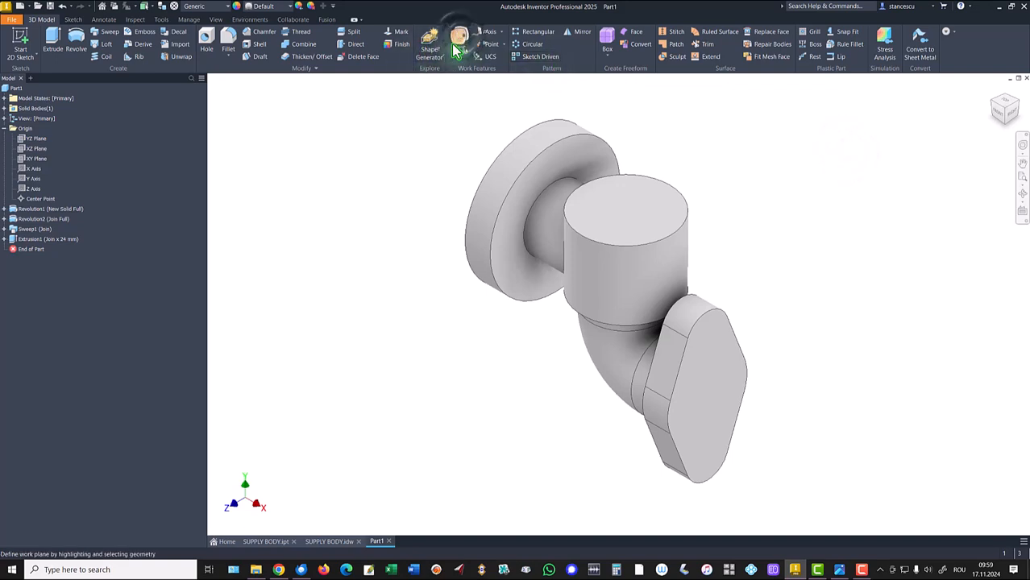
pyautogui.click(712, 367)
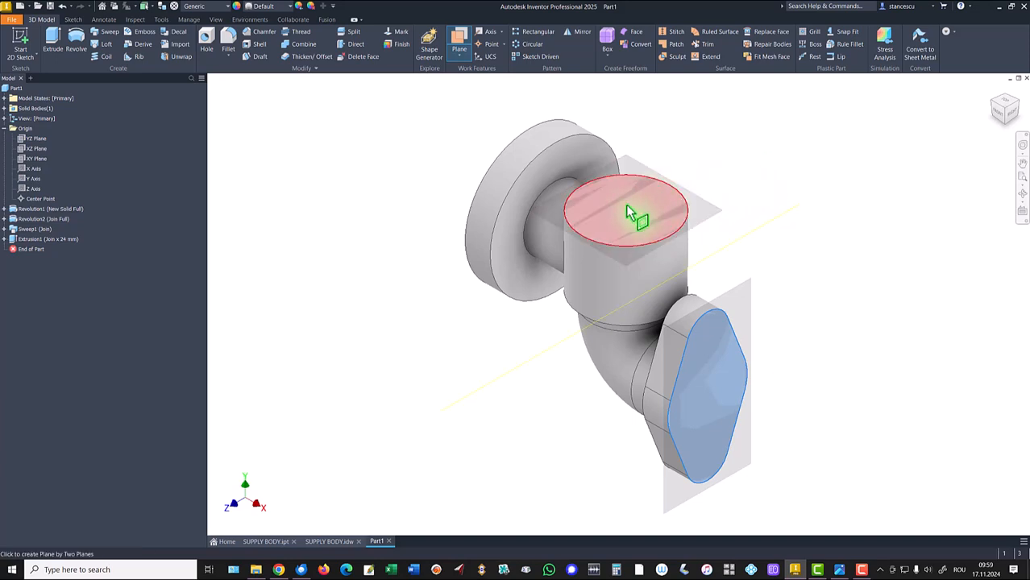
pyautogui.rightClick(787, 175)
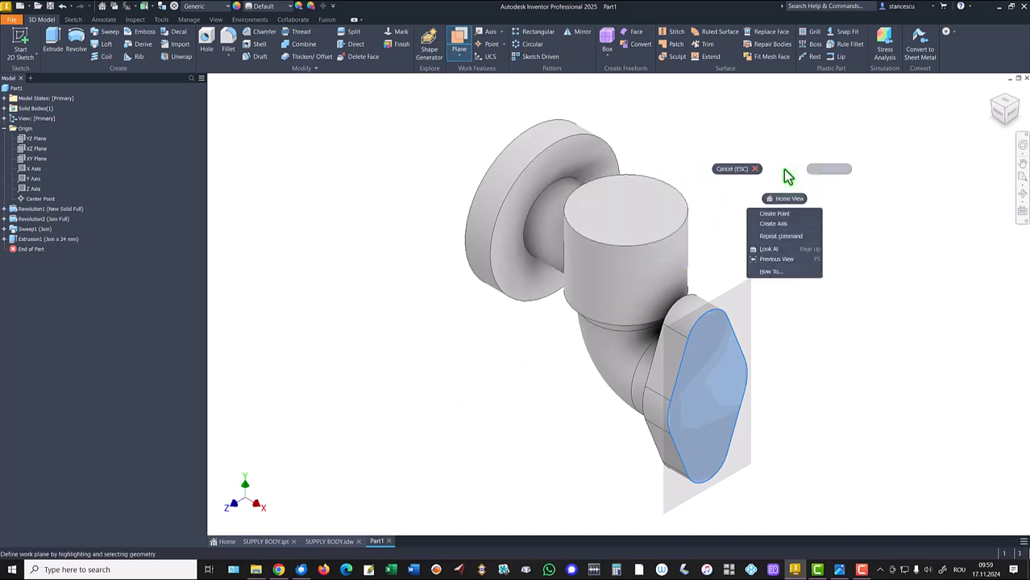
pyautogui.click(784, 214)
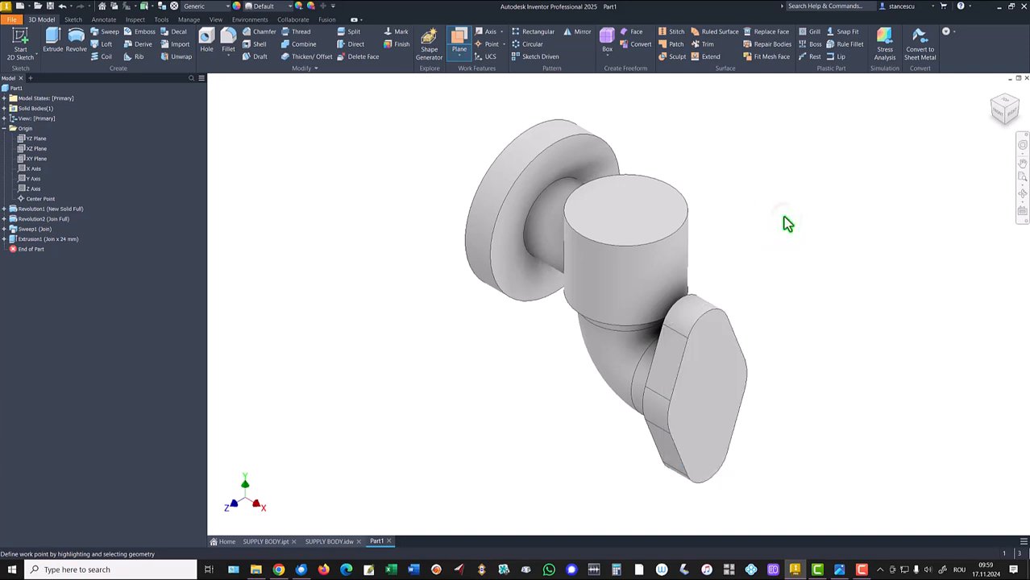
pyautogui.rightClick(751, 168)
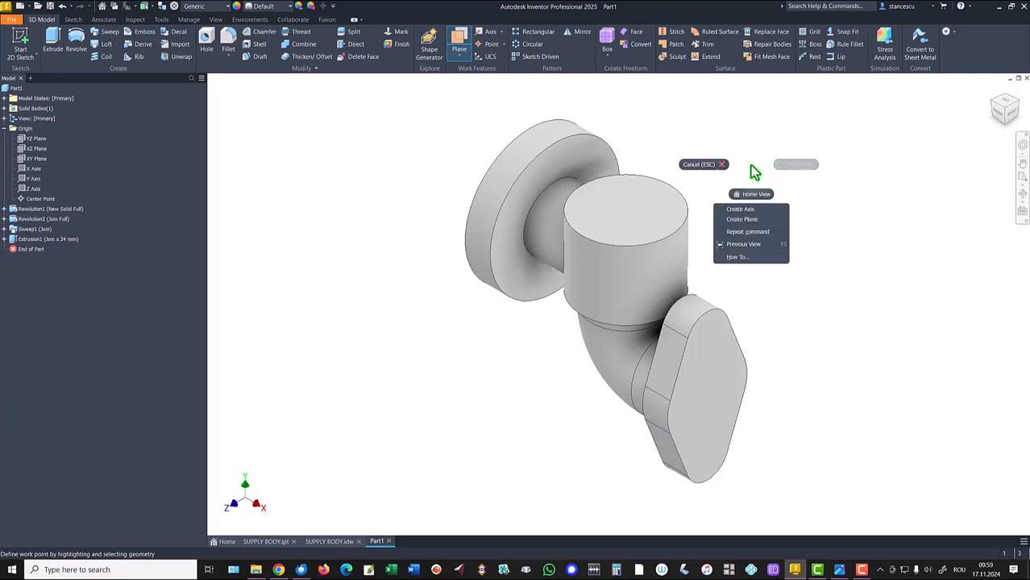
pyautogui.click(749, 211)
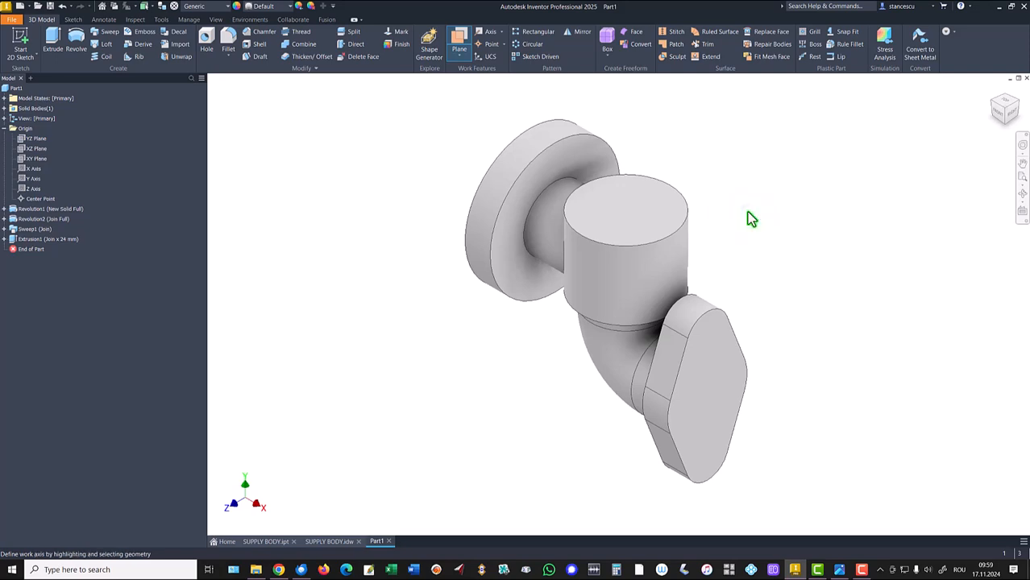
pyautogui.click(678, 253)
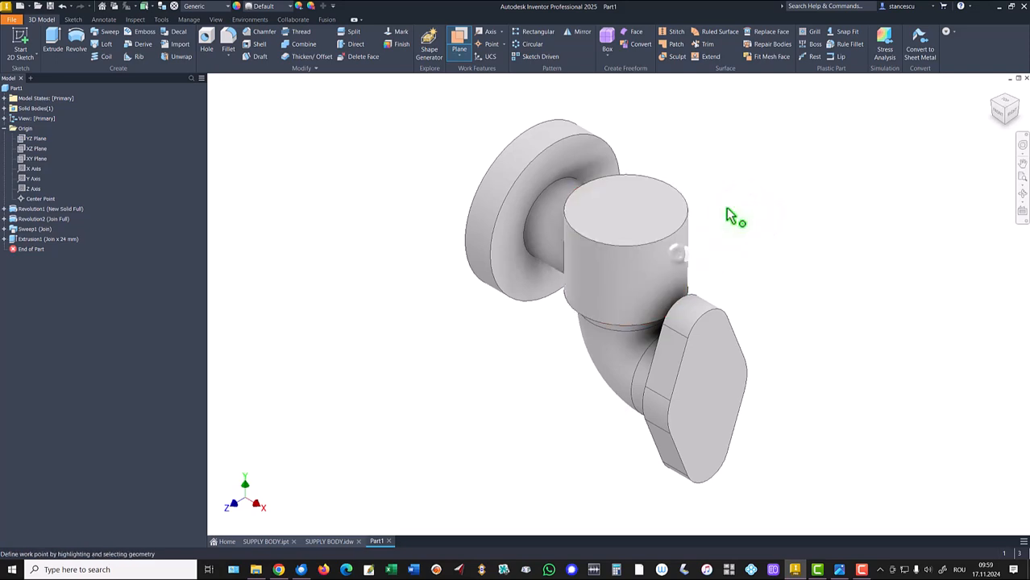
pyautogui.click(658, 206)
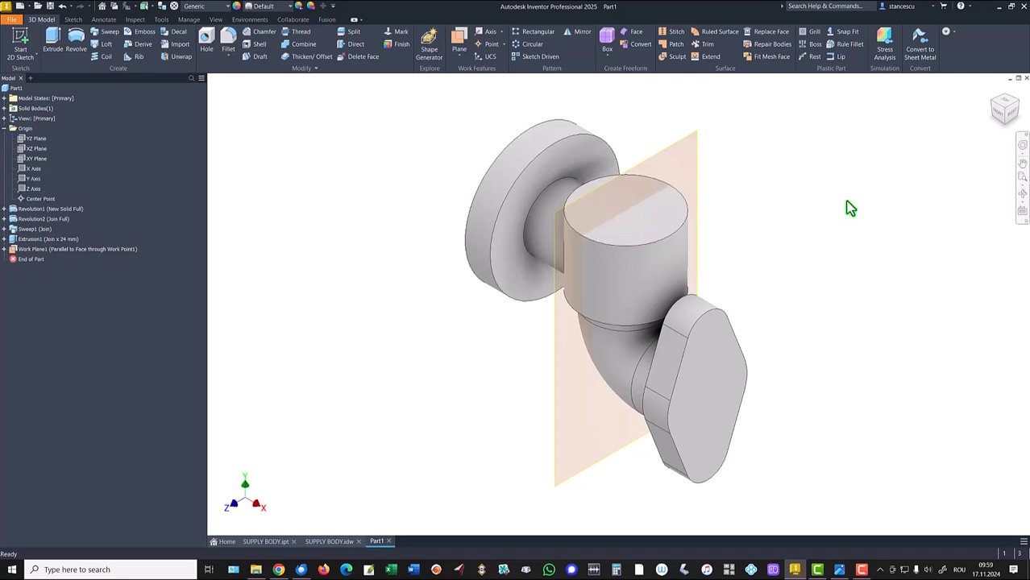
# - Start a sketch on the new work plane with sliced graphics and draw a rectangle 62 mm wide from the cylinder's centre point
pyautogui.click(694, 165)
pyautogui.press('s')
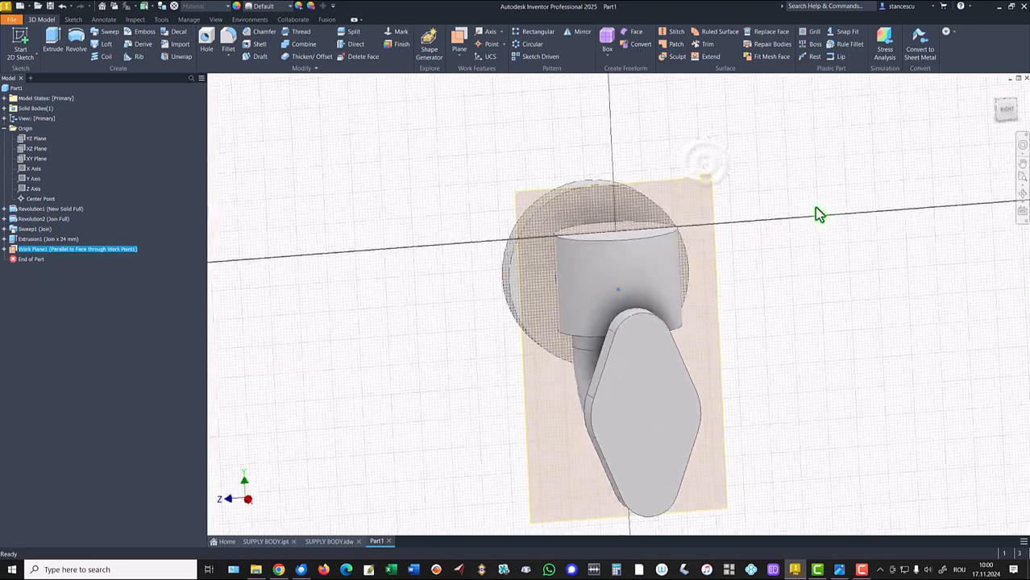
pyautogui.press('F7')
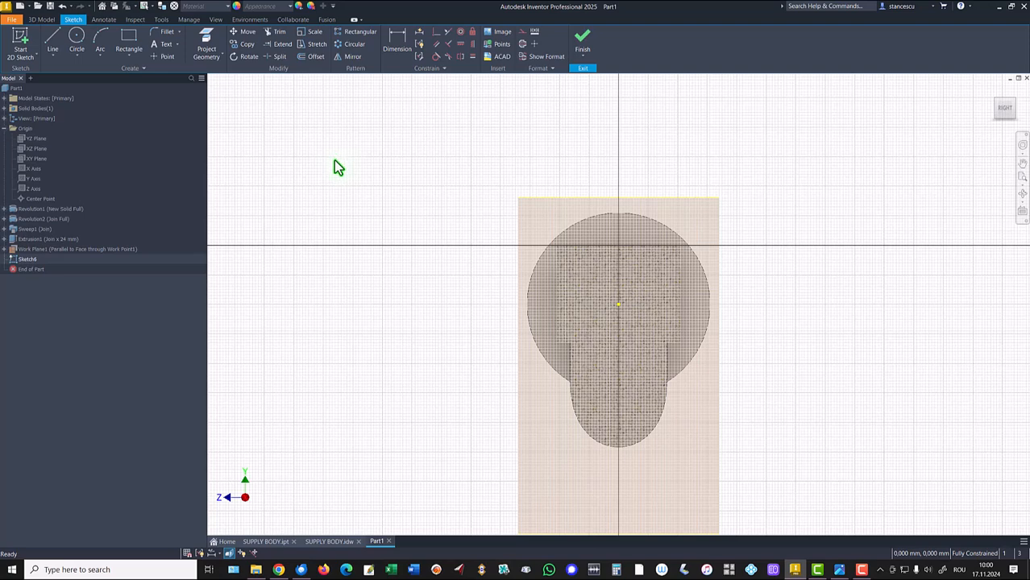
pyautogui.click(130, 39)
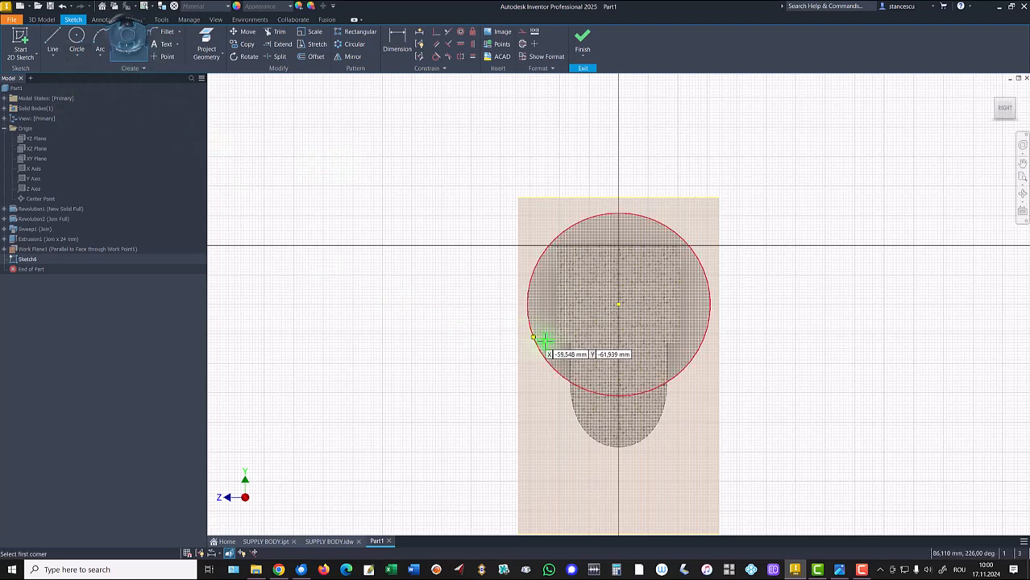
pyautogui.click(617, 305)
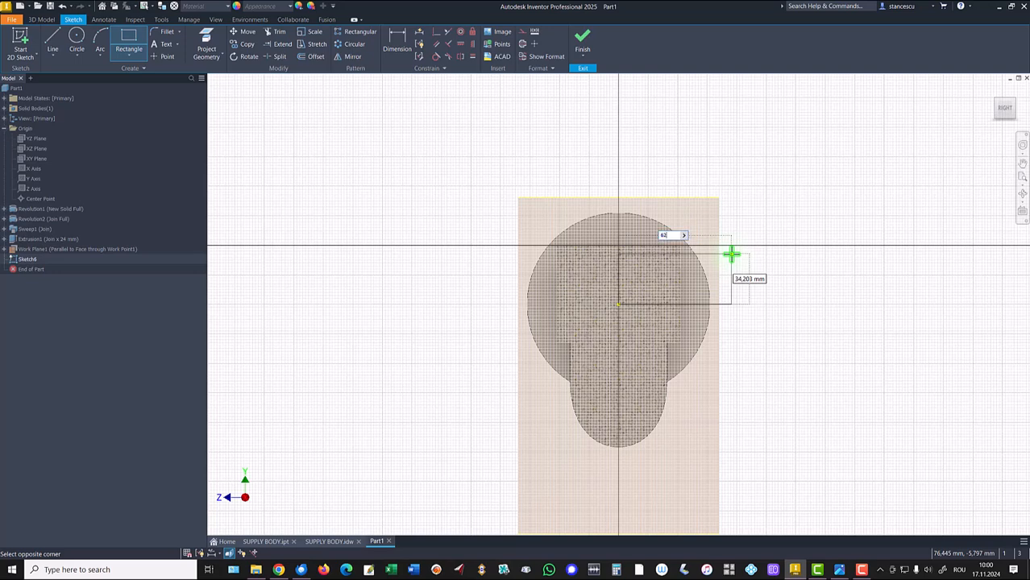
pyautogui.press('Return')
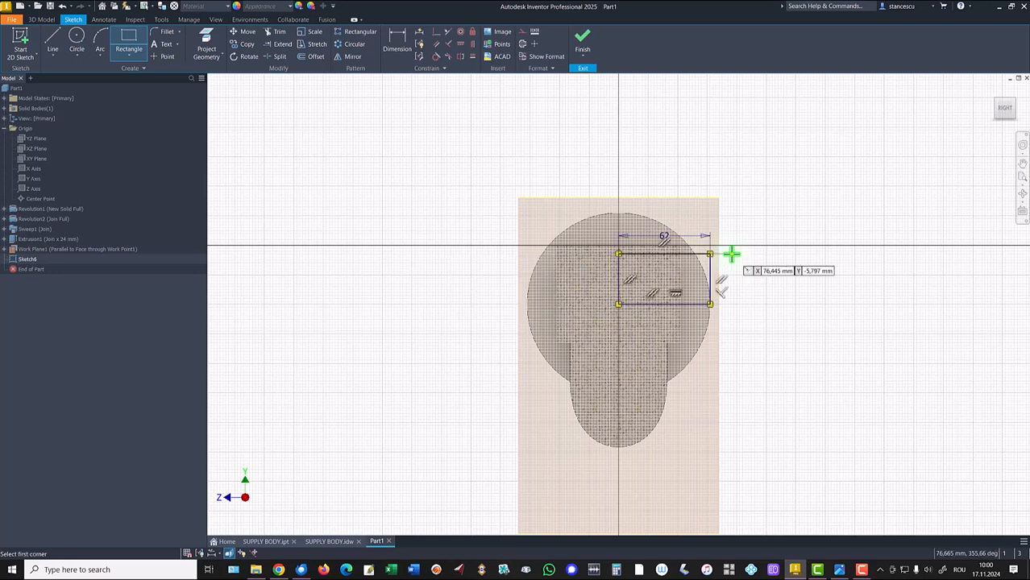
pyautogui.press('Escape')
# - Convert the rectangle's bottom edge, through the centre point, into a centreline
pyautogui.click(694, 303)
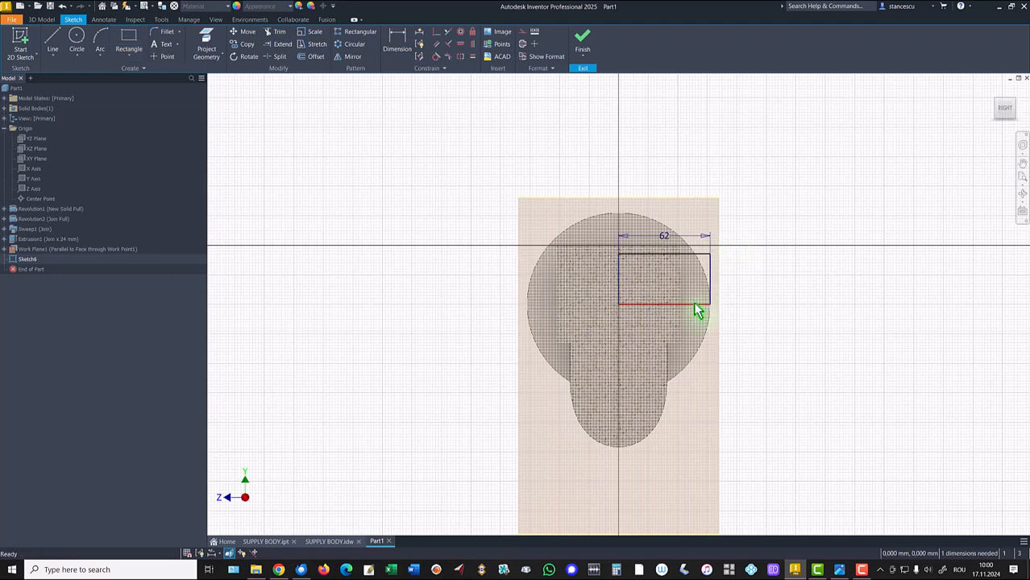
pyautogui.rightClick(759, 201)
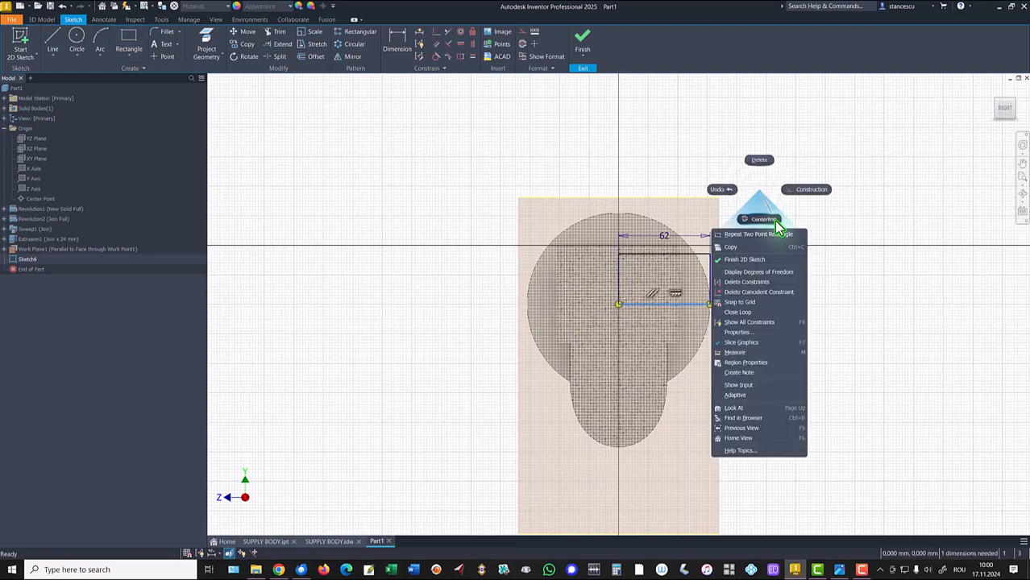
pyautogui.click(772, 223)
# - Dimension the rectangle's top edge from the centreline as a Ø60 mm diameter
pyautogui.click(395, 40)
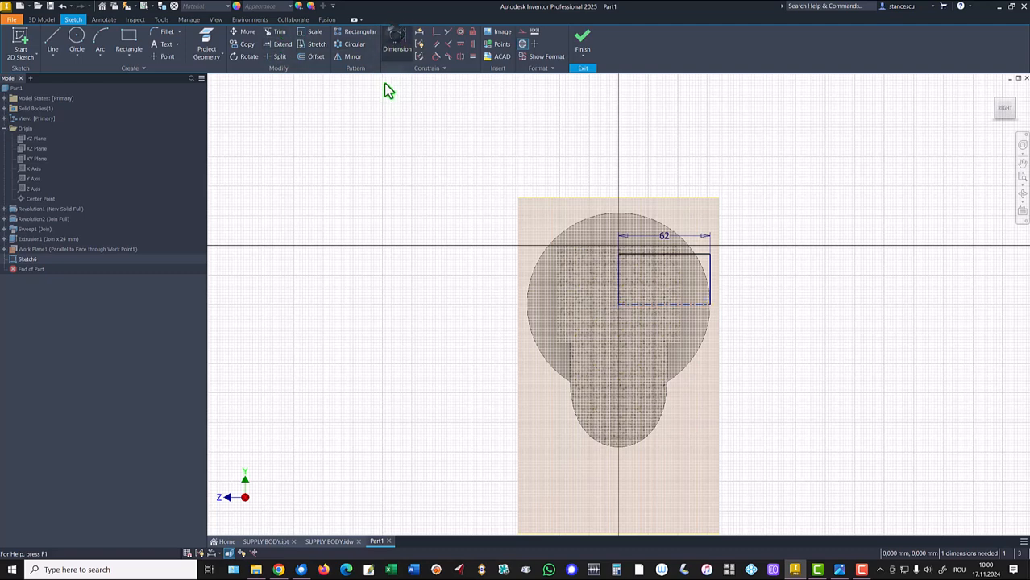
pyautogui.click(687, 305)
pyautogui.click(704, 254)
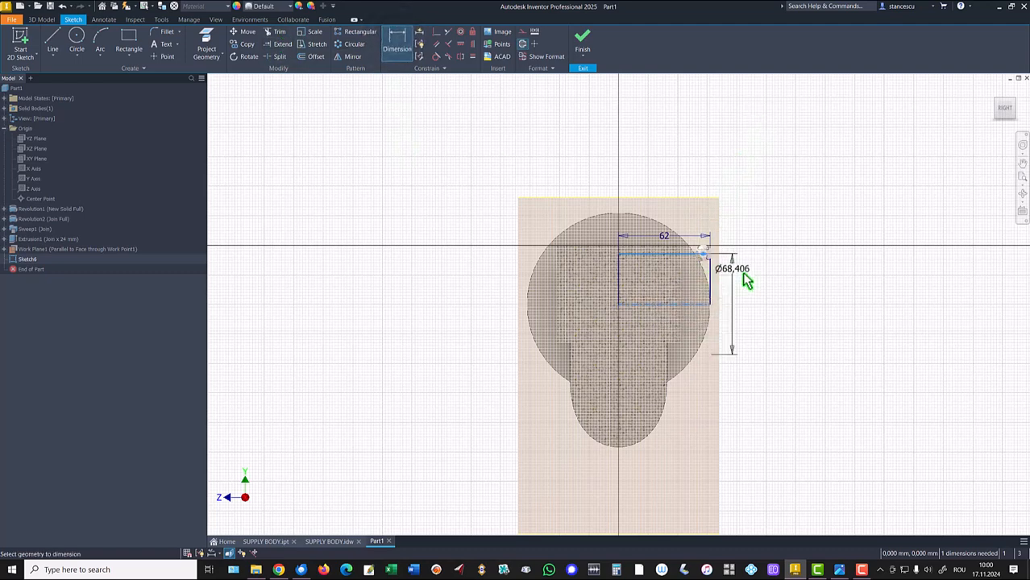
pyautogui.click(759, 287)
pyautogui.write('60')
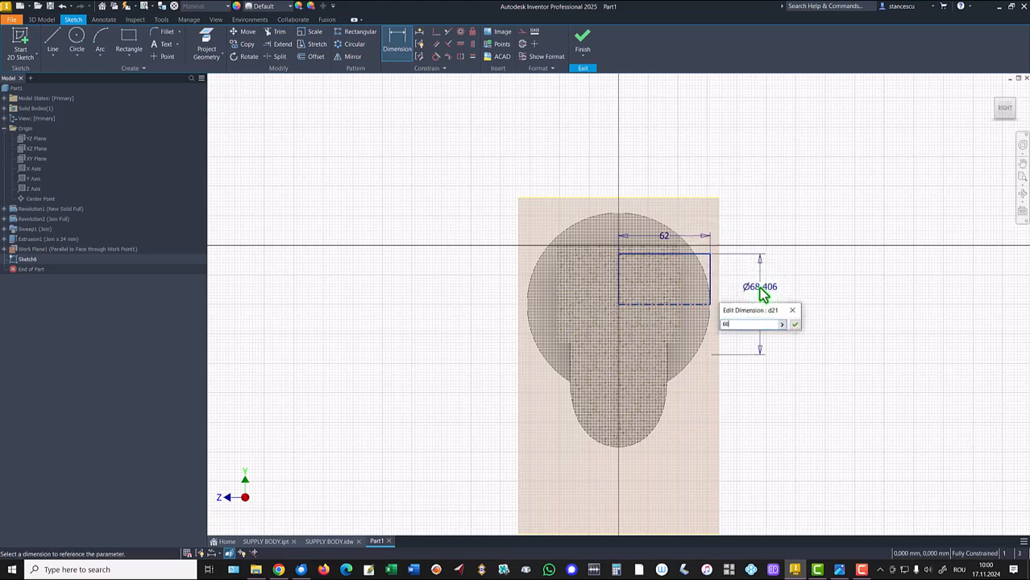
pyautogui.press('Return')
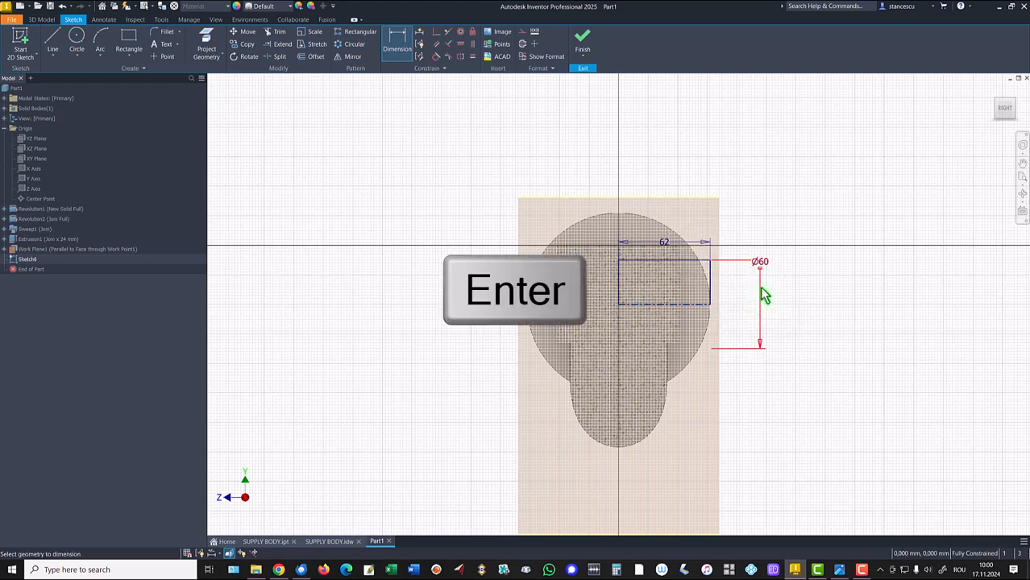
# - Finish the sketch and revolve the rectangle profile around the centreline to add the Ø60 mm upper boss
pyautogui.click(582, 38)
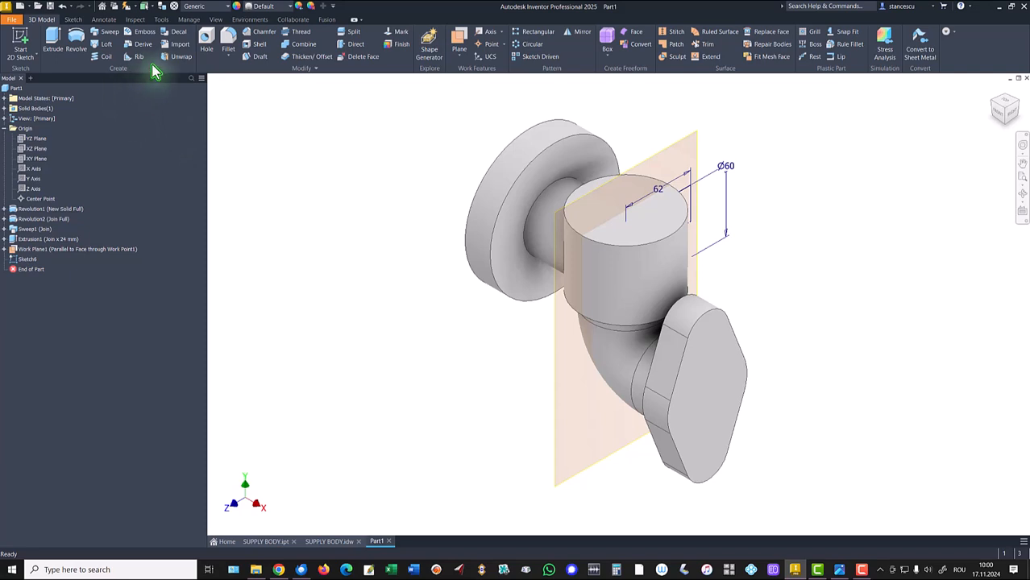
pyautogui.click(76, 40)
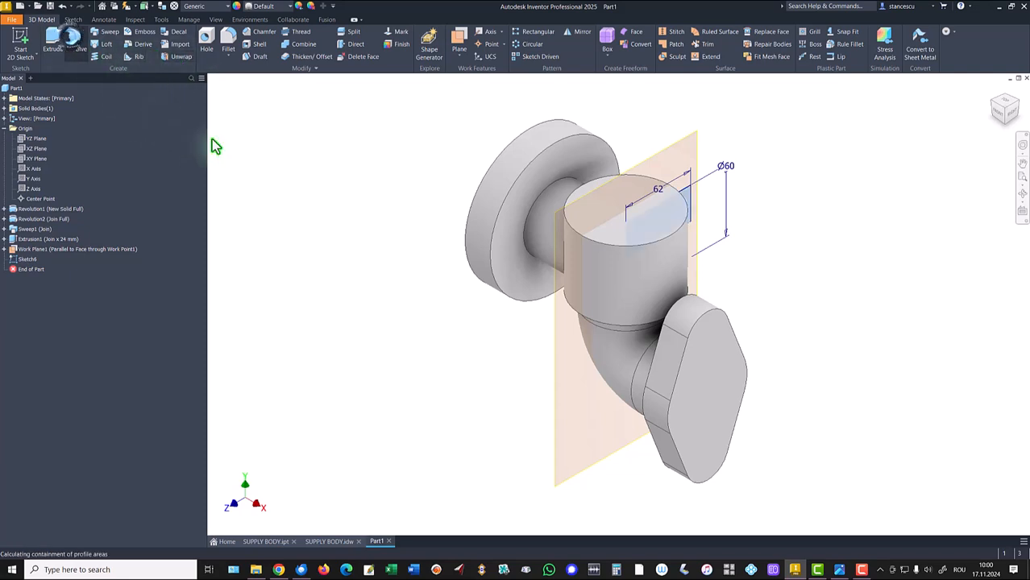
pyautogui.click(233, 233)
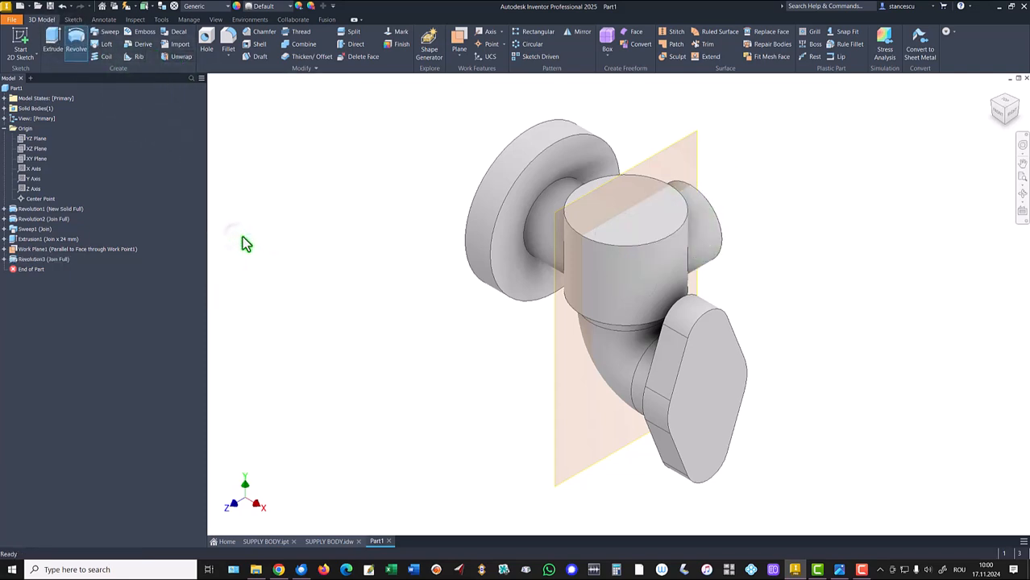
# - Hide the work plane and return to the home view
pyautogui.rightClick(677, 145)
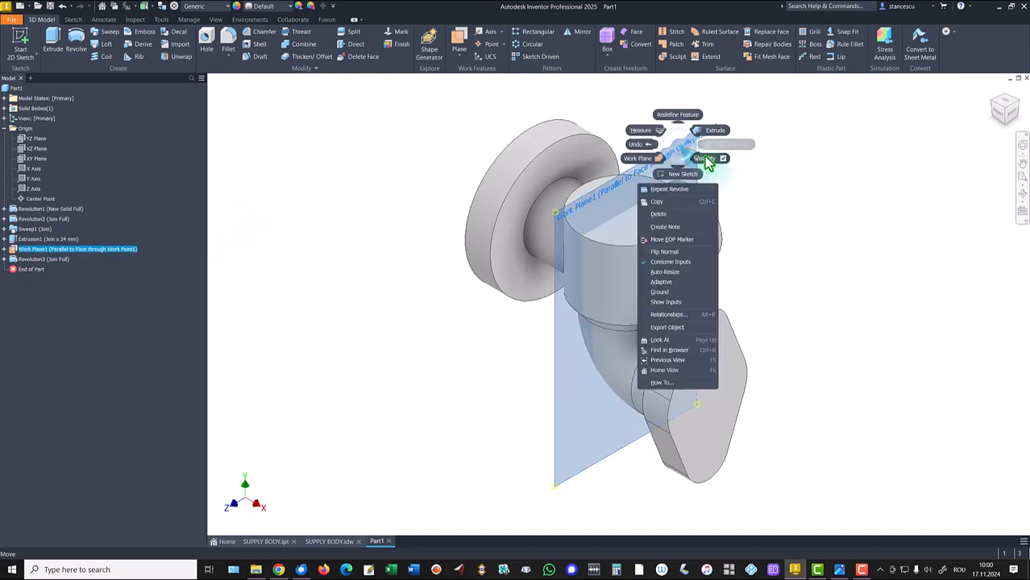
pyautogui.click(706, 157)
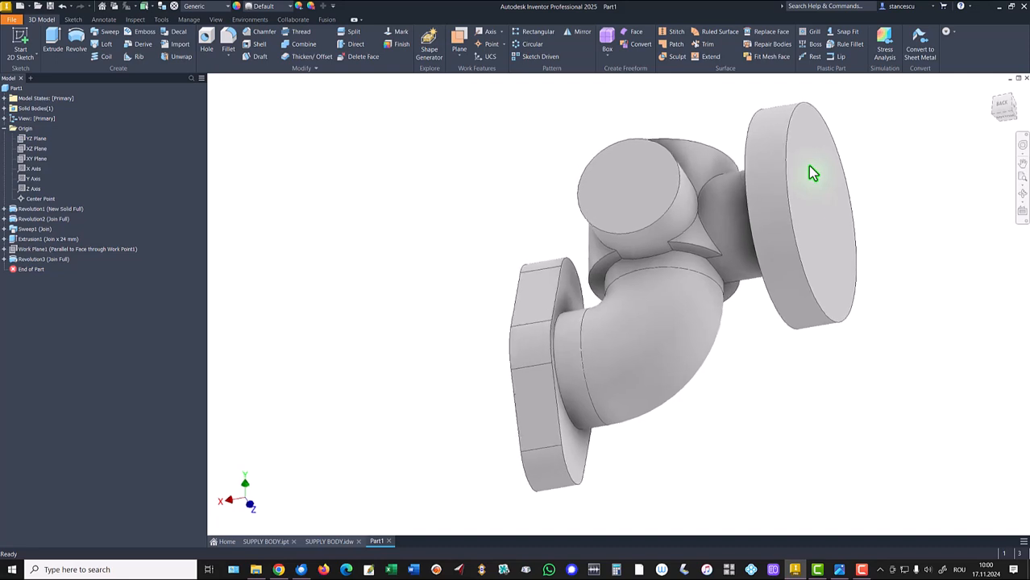
pyautogui.press('F6')
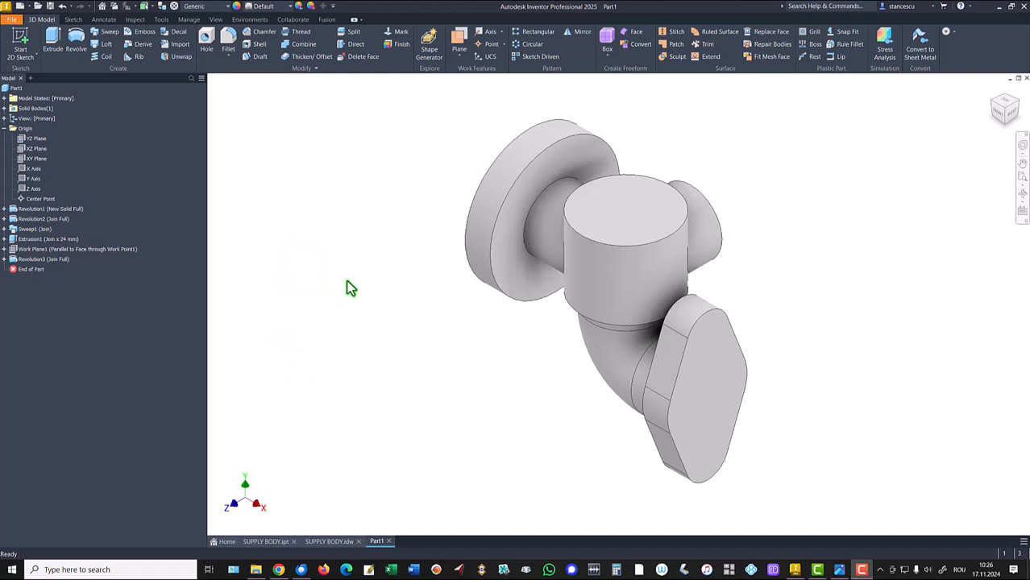
# - Check the drawing and set up a tapped spotface hole with ISO Metric profile, size 56, M56x5.5, full-depth thread
pyautogui.click(325, 542)
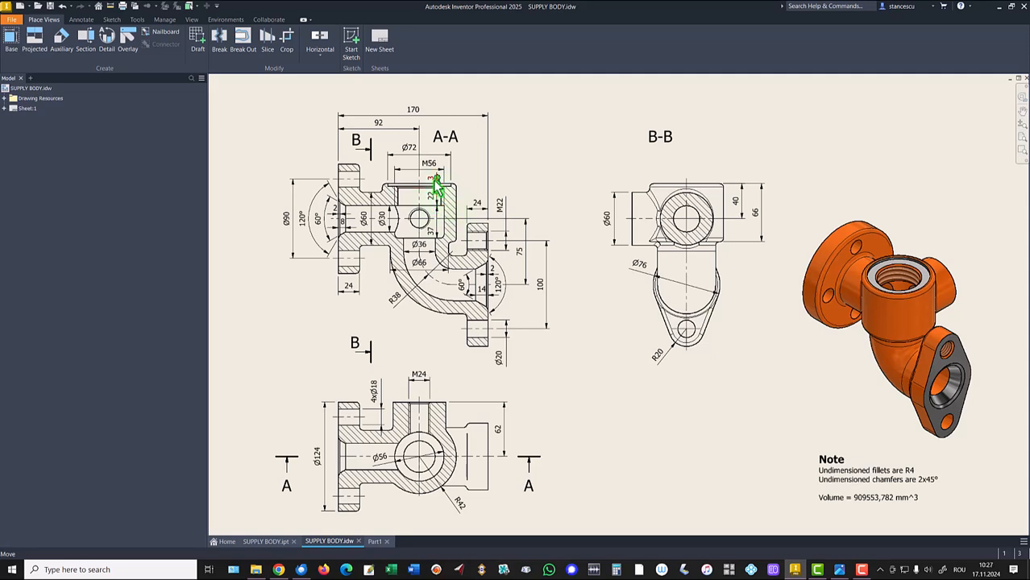
pyautogui.click(375, 542)
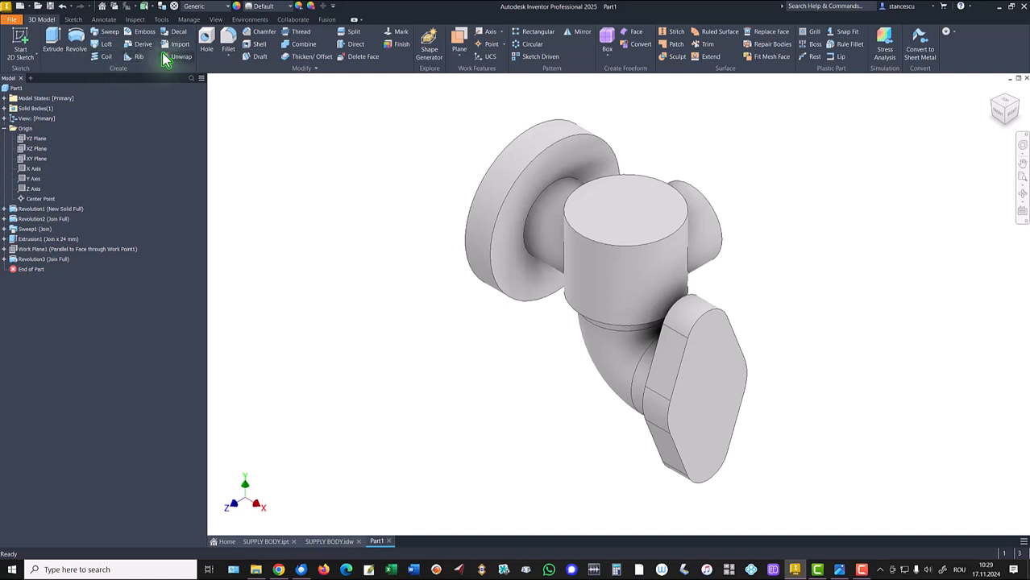
pyautogui.click(206, 40)
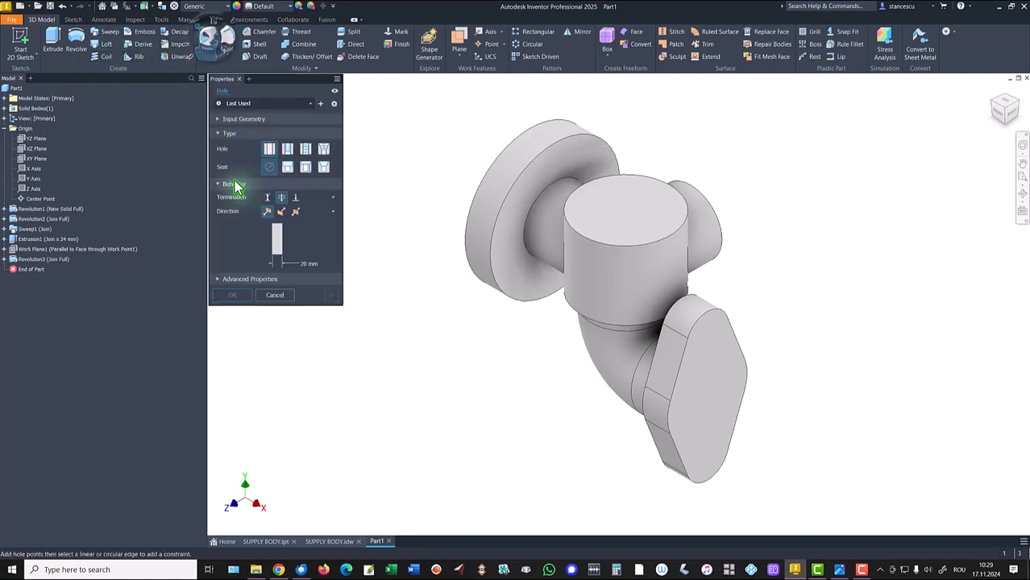
pyautogui.click(304, 152)
pyautogui.click(306, 170)
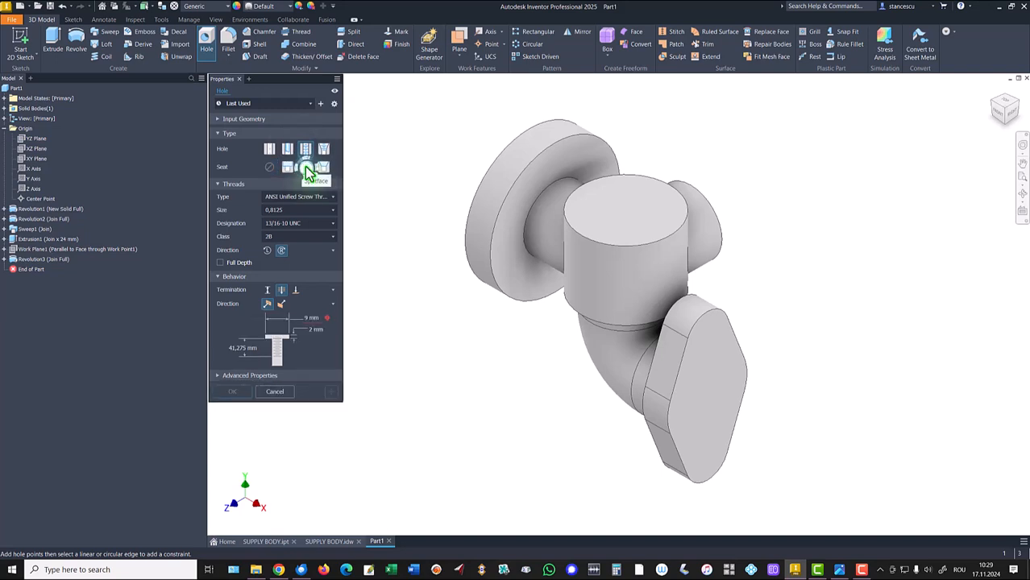
pyautogui.click(288, 199)
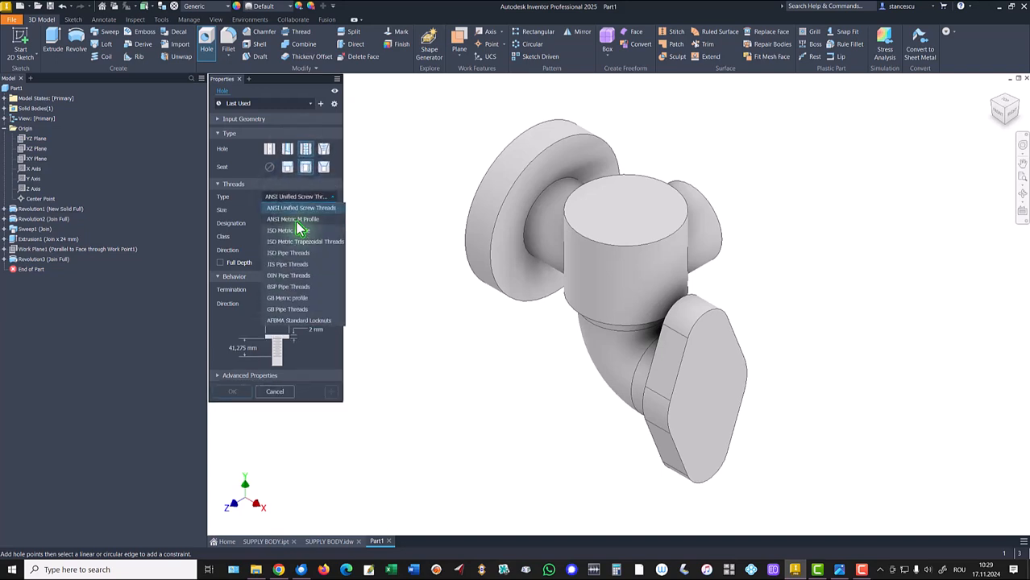
pyautogui.click(295, 231)
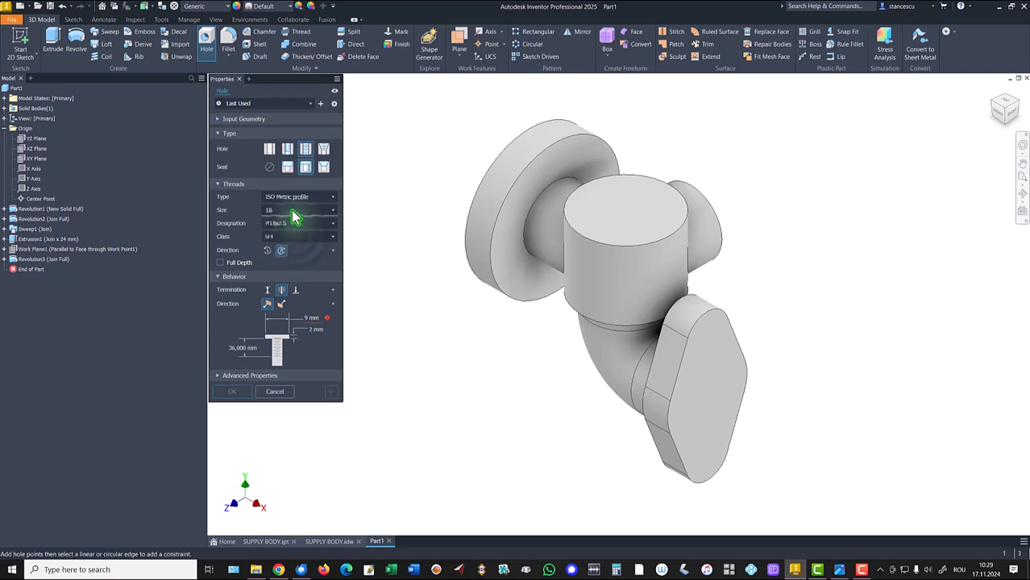
pyautogui.click(295, 211)
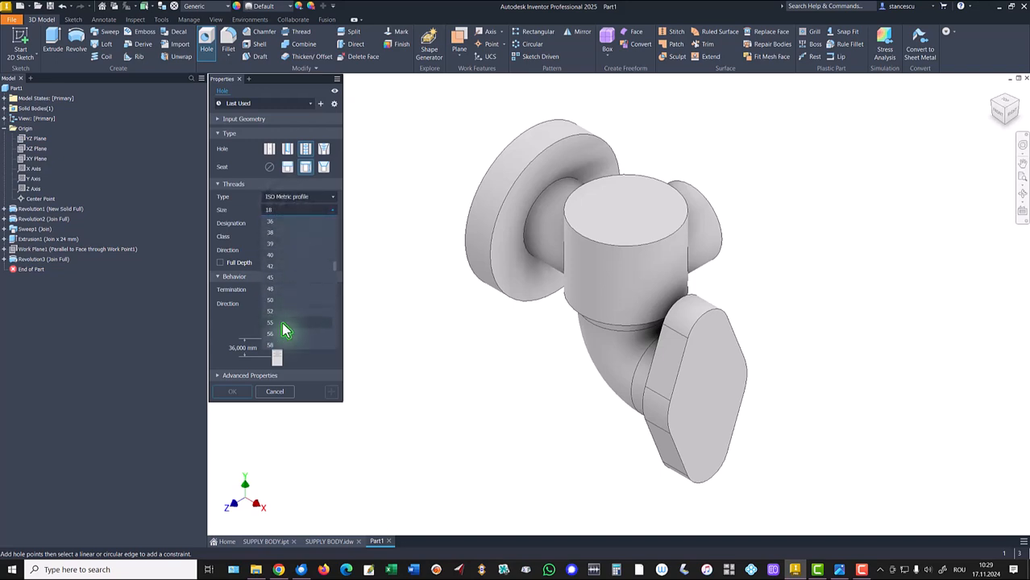
pyautogui.click(271, 335)
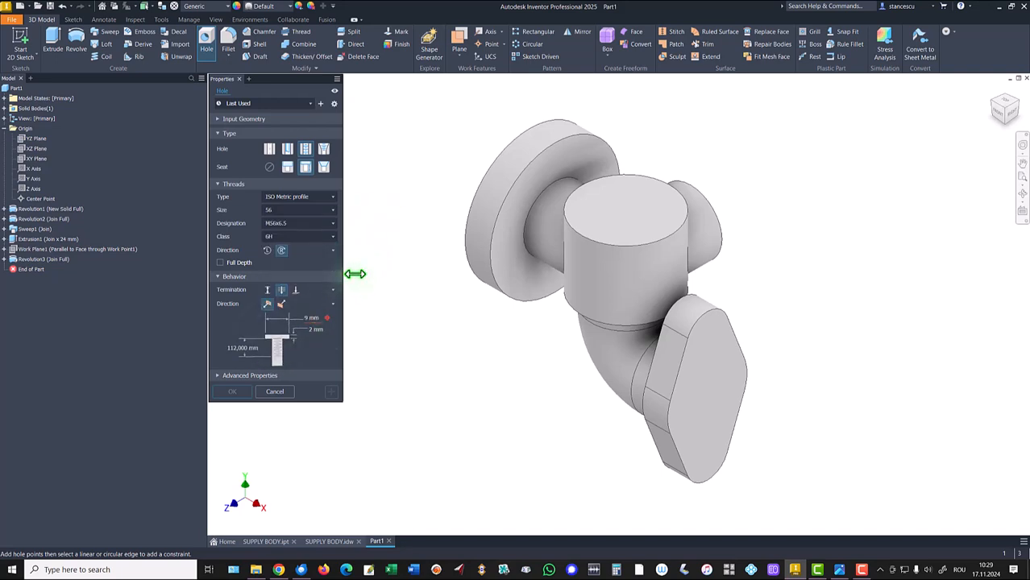
pyautogui.click(313, 320)
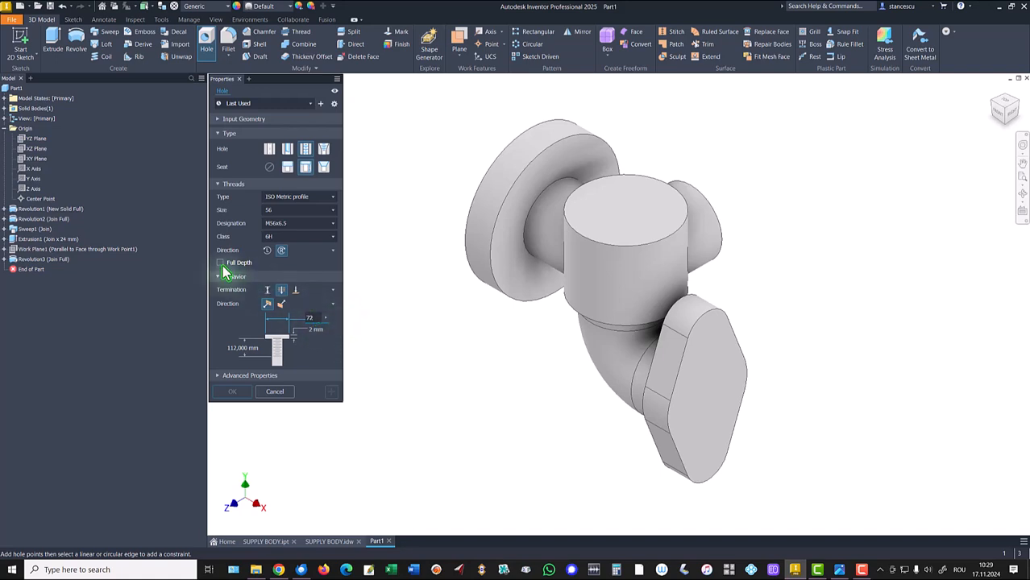
pyautogui.click(221, 264)
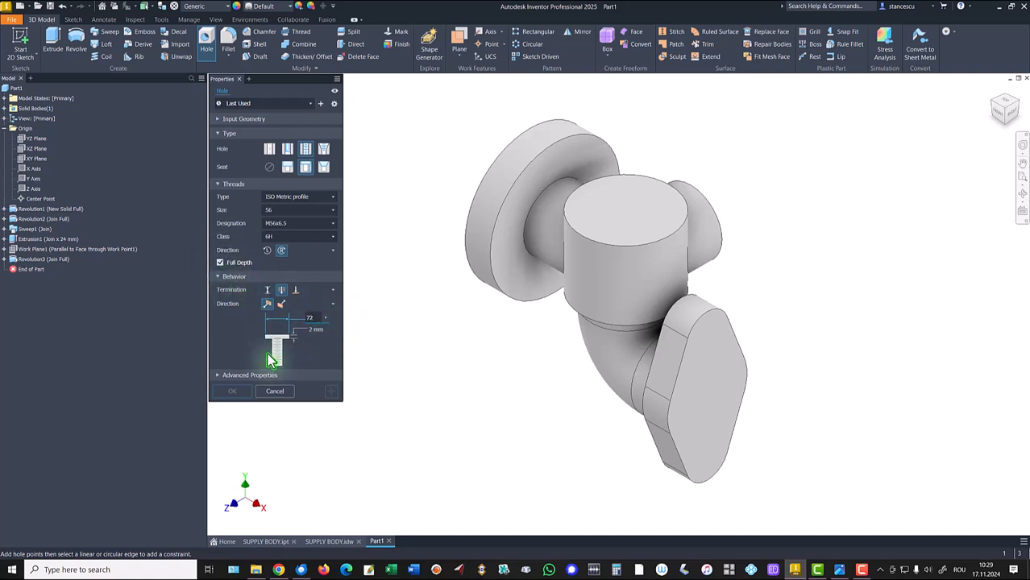
# - Set the hole's flat drill point, spotface Ø72 mm by 3 mm deep, and 22 mm hole depth
pyautogui.click(268, 290)
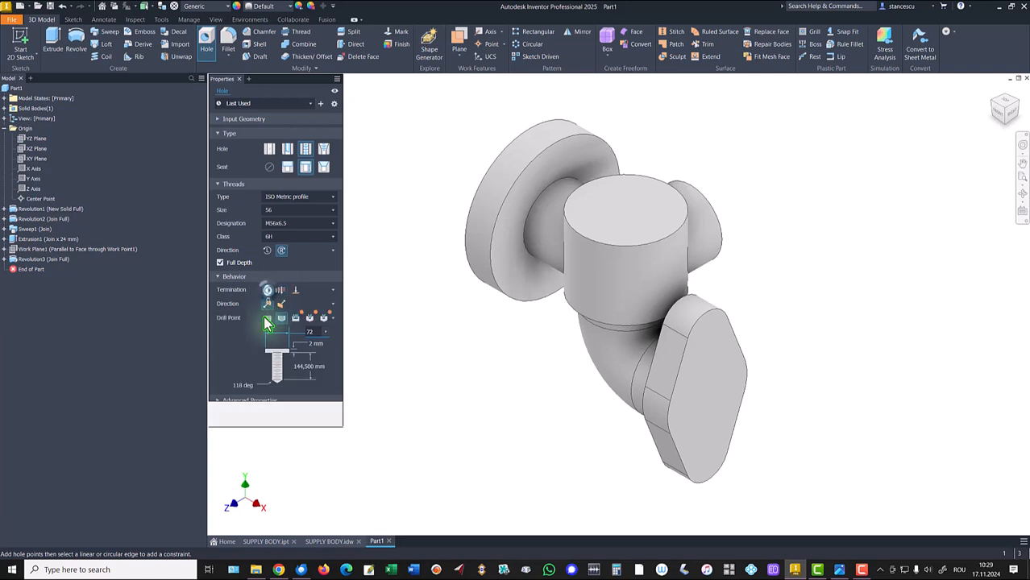
pyautogui.click(267, 320)
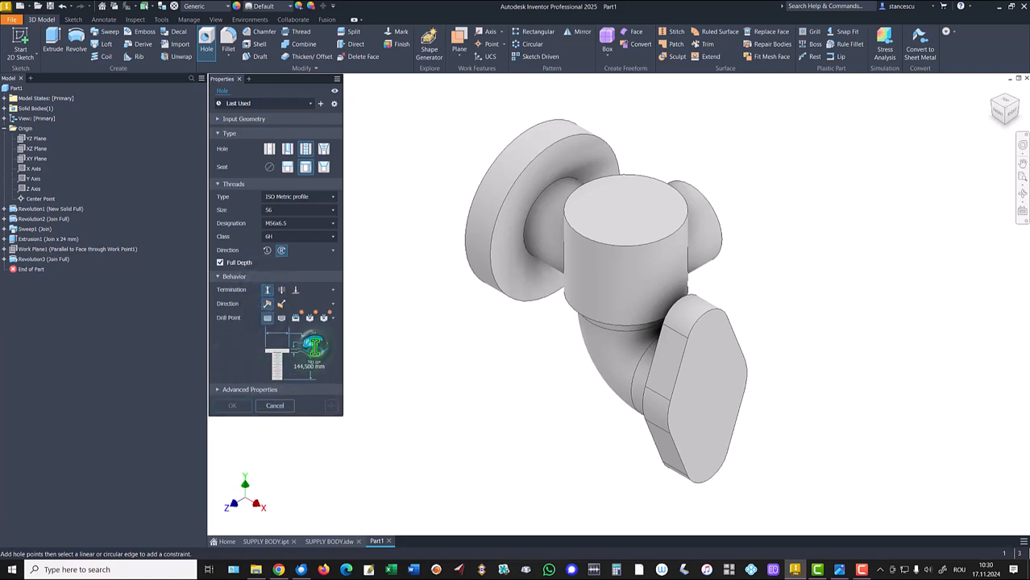
pyautogui.click(314, 346)
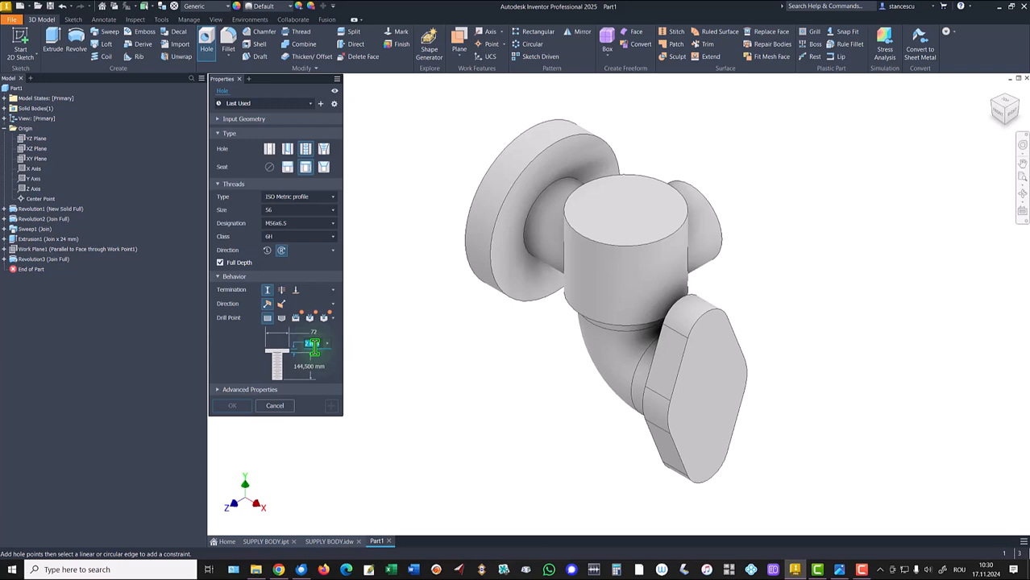
pyautogui.click(309, 367)
# - Place the hole concentric on the upper boss's top face and confirm it
pyautogui.click(625, 208)
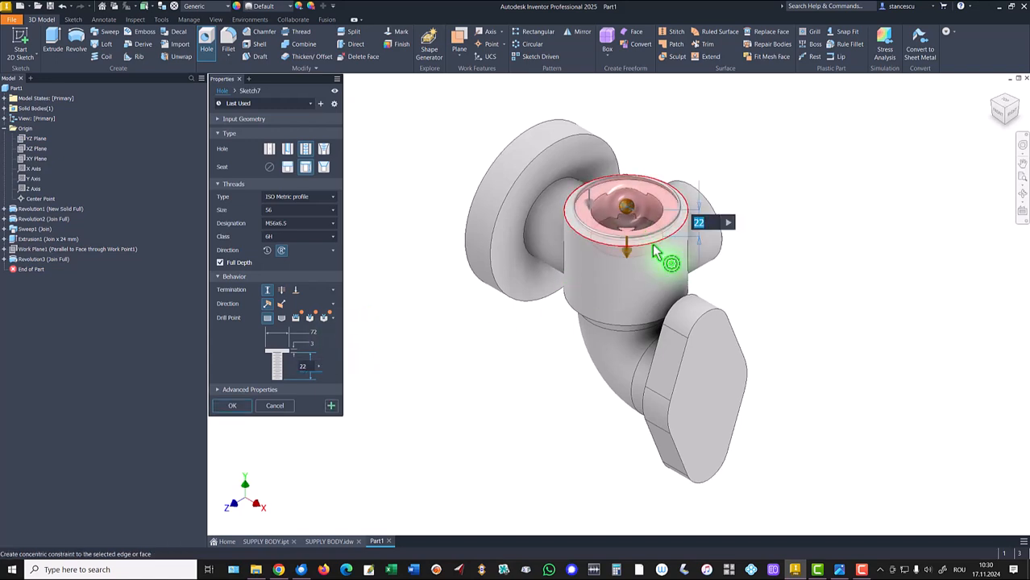
pyautogui.click(651, 234)
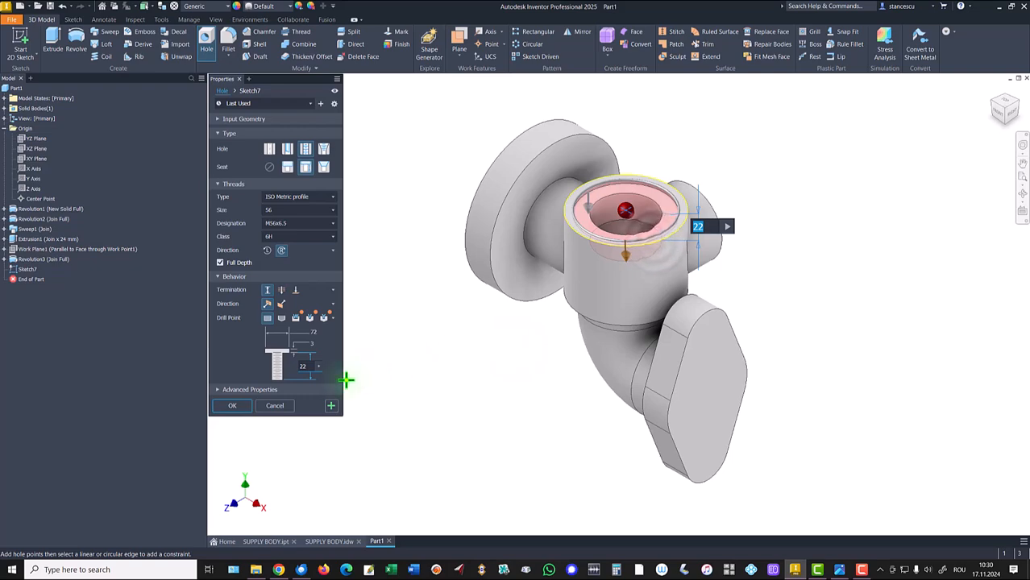
pyautogui.click(231, 406)
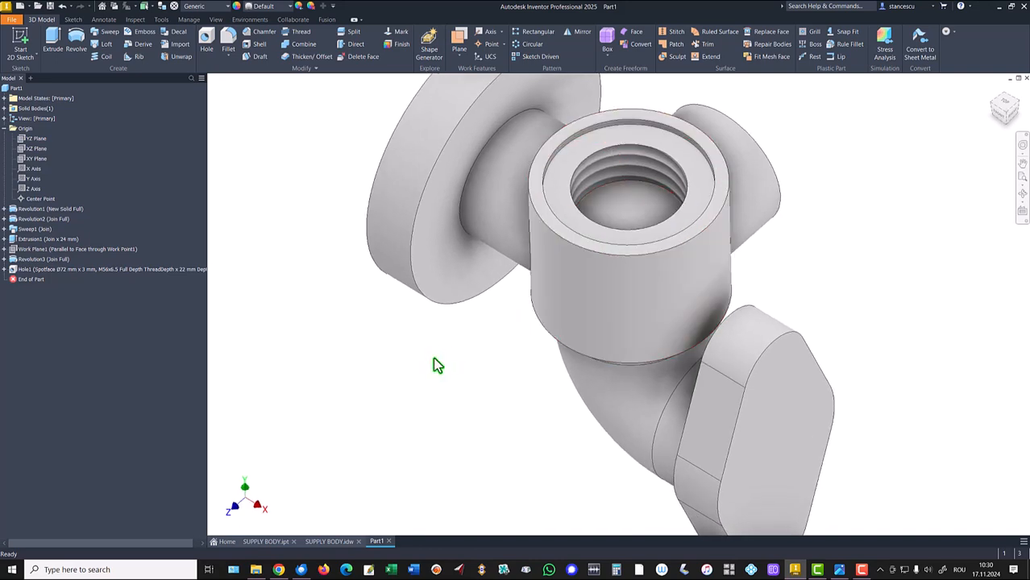
# - Recheck the drawing, start a sketch on the XY plane with sliced graphics, and project the hole's bottom edge
pyautogui.press('F6')
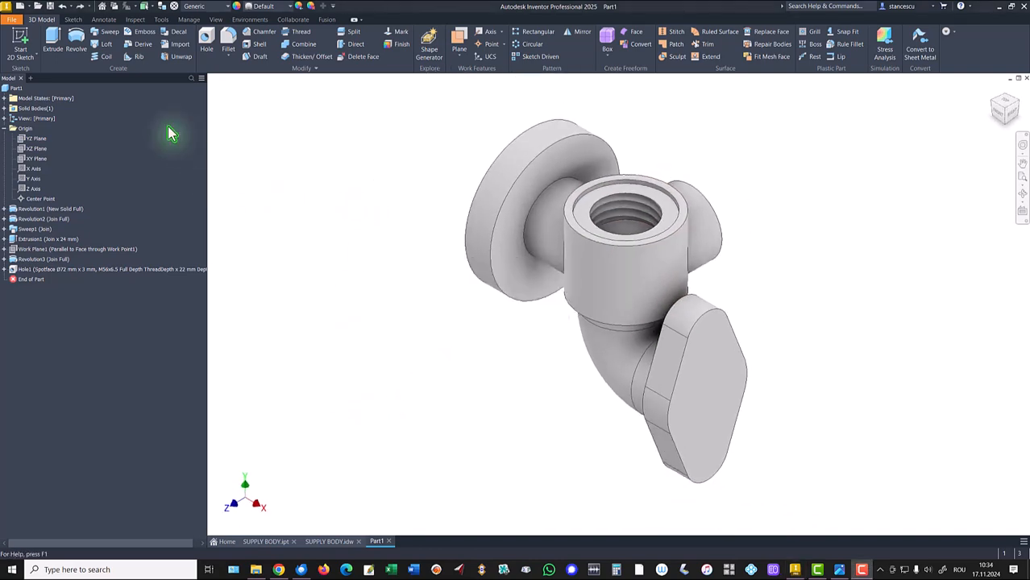
pyautogui.click(321, 543)
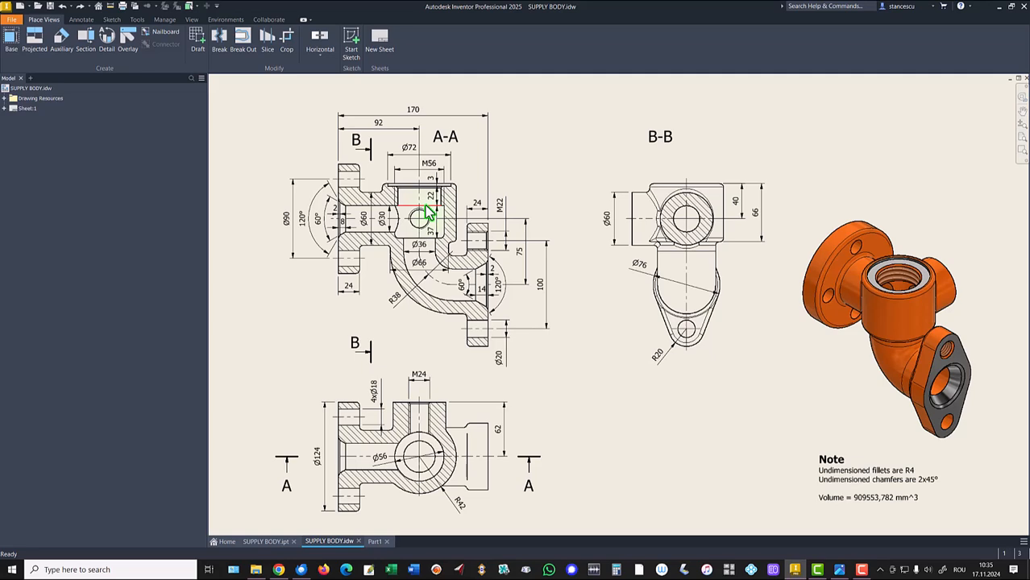
pyautogui.click(378, 544)
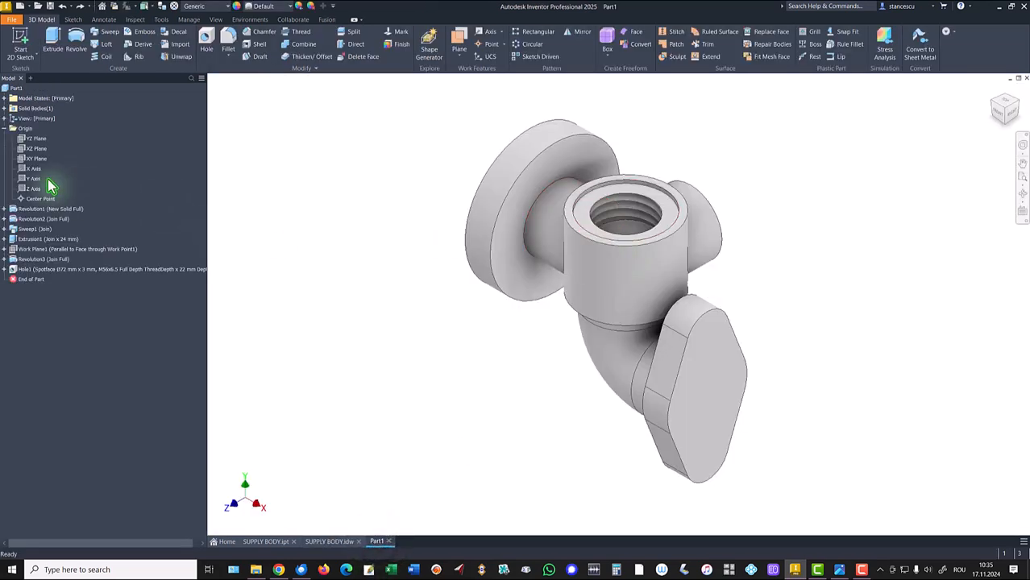
pyautogui.click(32, 159)
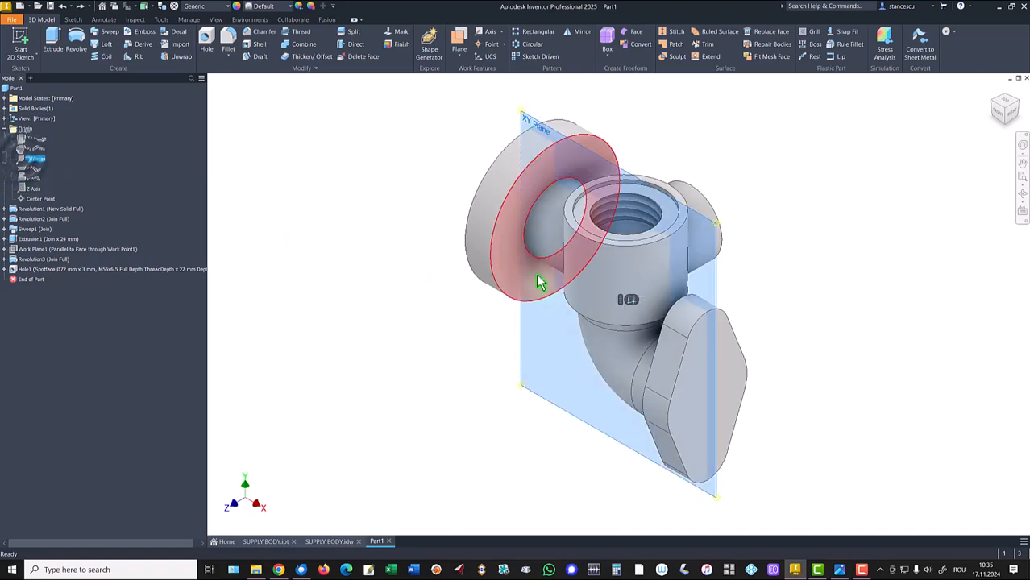
pyautogui.press('s')
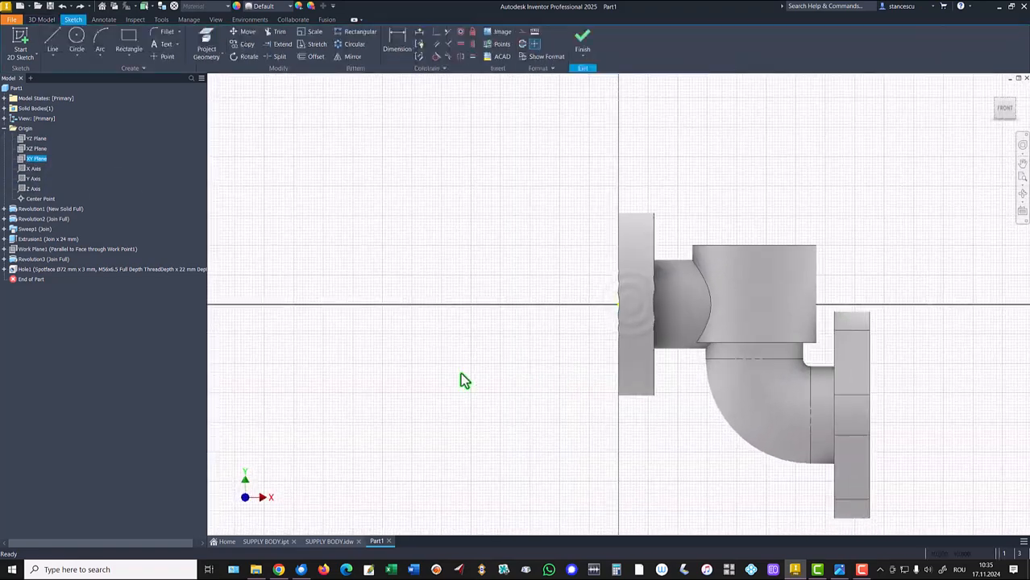
pyautogui.press('F7')
pyautogui.press('Home')
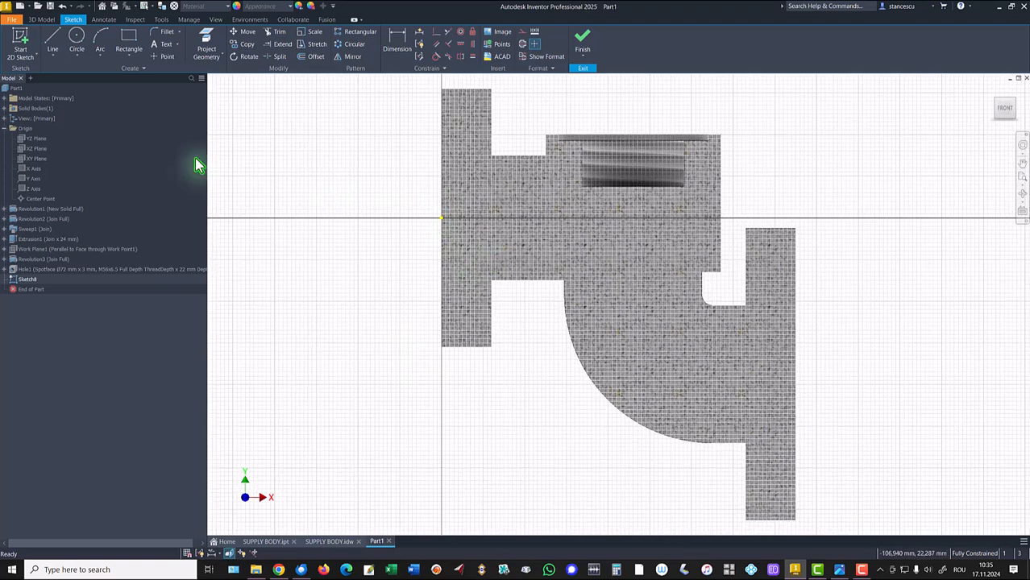
pyautogui.click(215, 55)
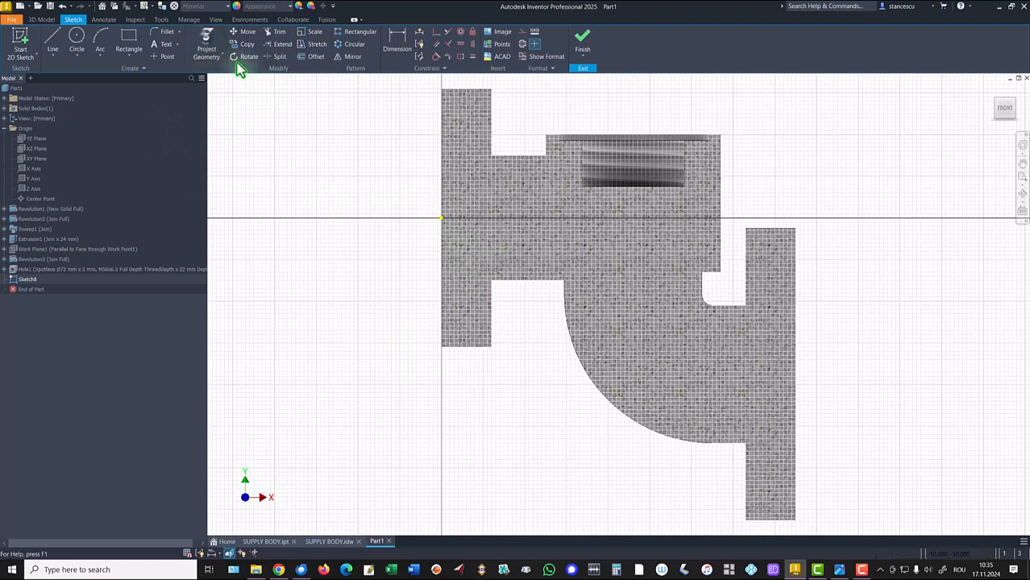
pyautogui.click(609, 196)
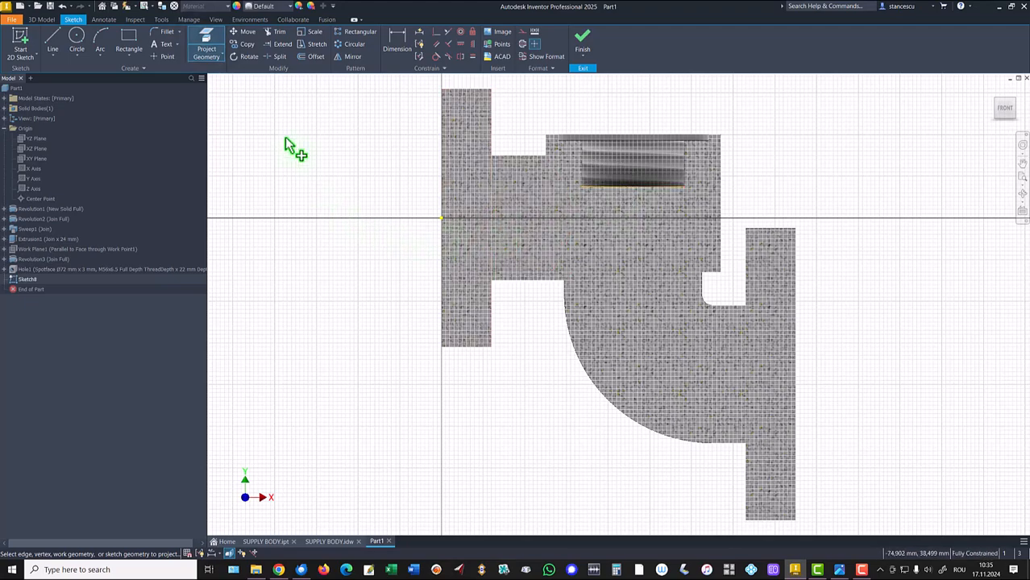
# - Draw a rectangle about 30 mm wide and 48 mm tall down from the projected hole edge's midpoint
pyautogui.keyDown('shift'); pyautogui.moveTo(286, 139); pyautogui.dragTo(301, 172, button='middle'); pyautogui.keyUp('shift')
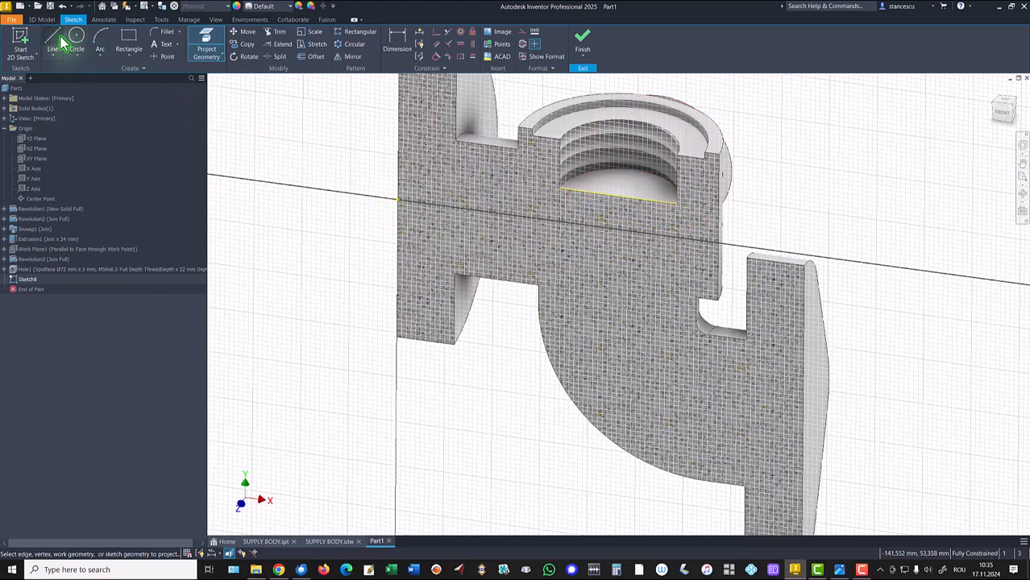
pyautogui.click(135, 45)
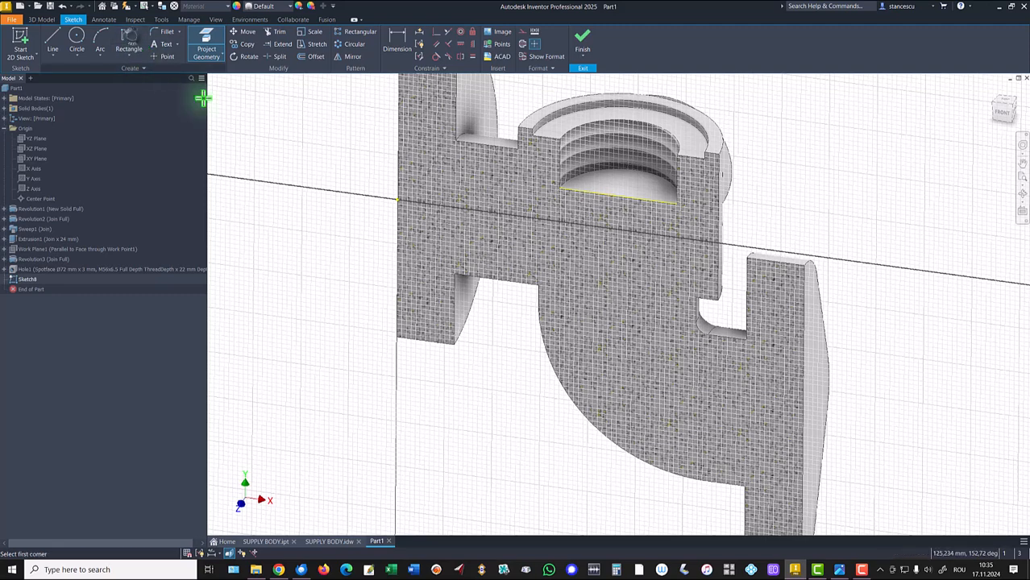
pyautogui.click(619, 198)
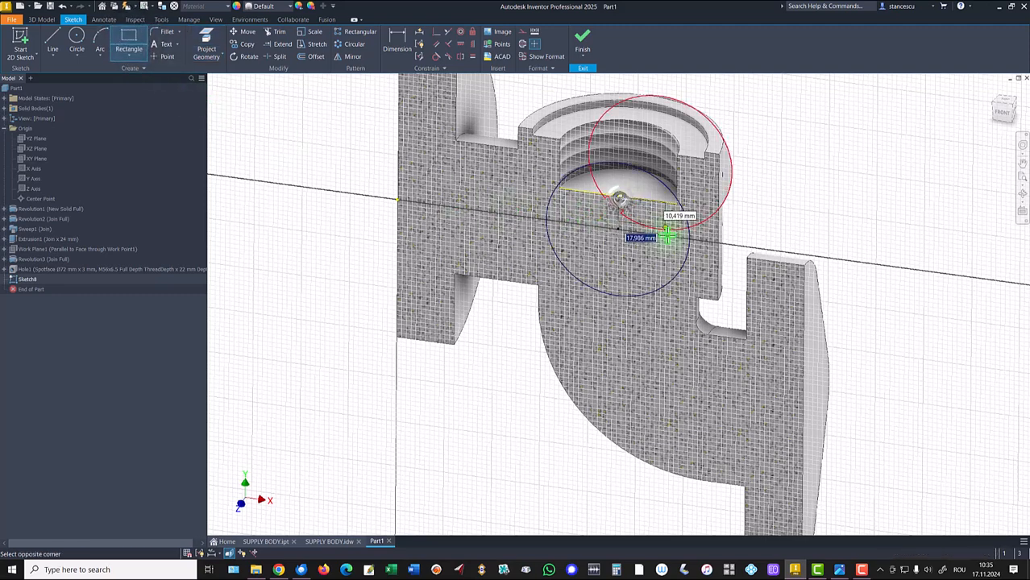
pyautogui.click(690, 312)
pyautogui.press('Escape')
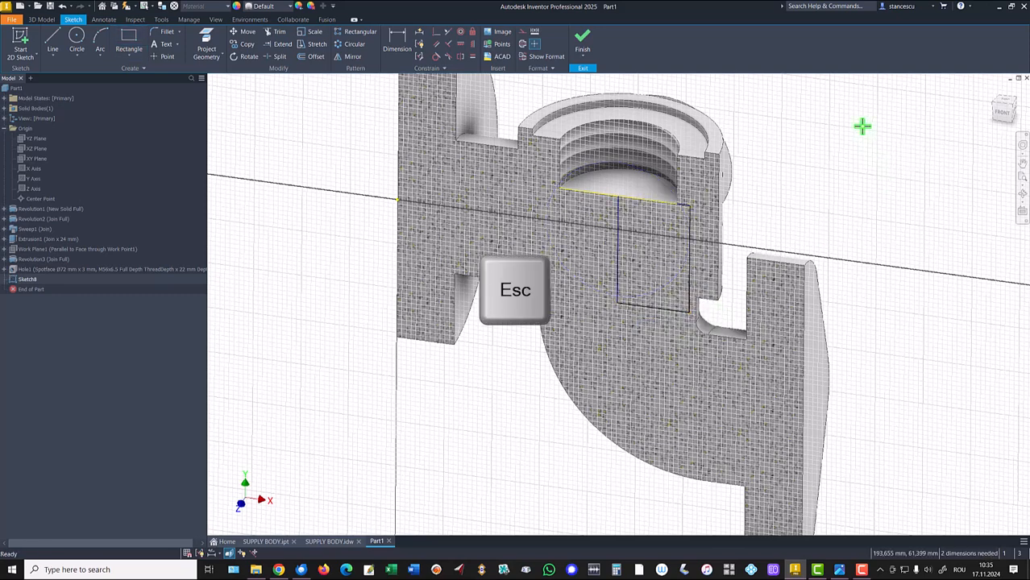
# - Convert the rectangle's left edge, on the hole axis, into a centerline
pyautogui.click(616, 260)
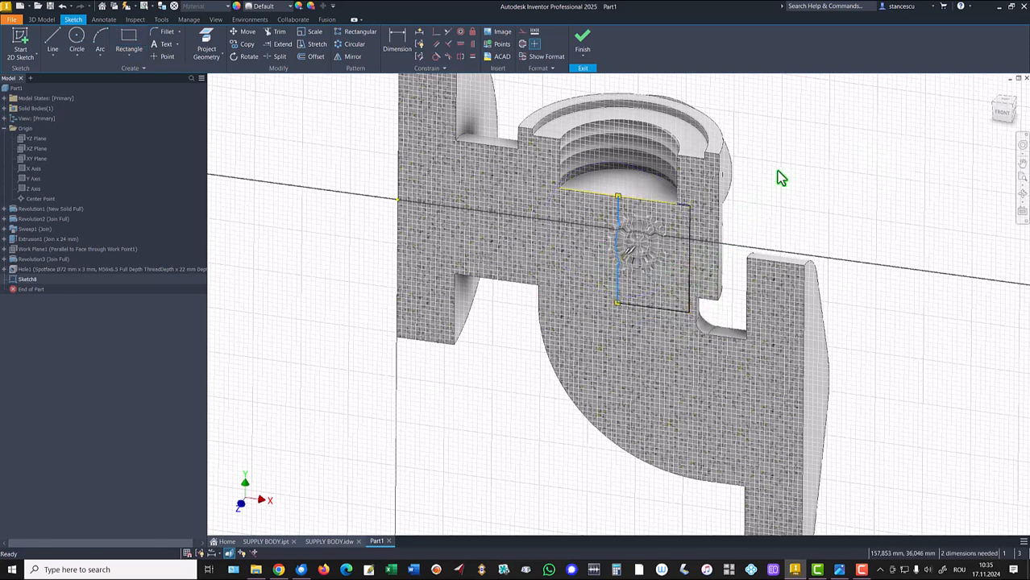
pyautogui.rightClick(789, 165)
pyautogui.click(790, 184)
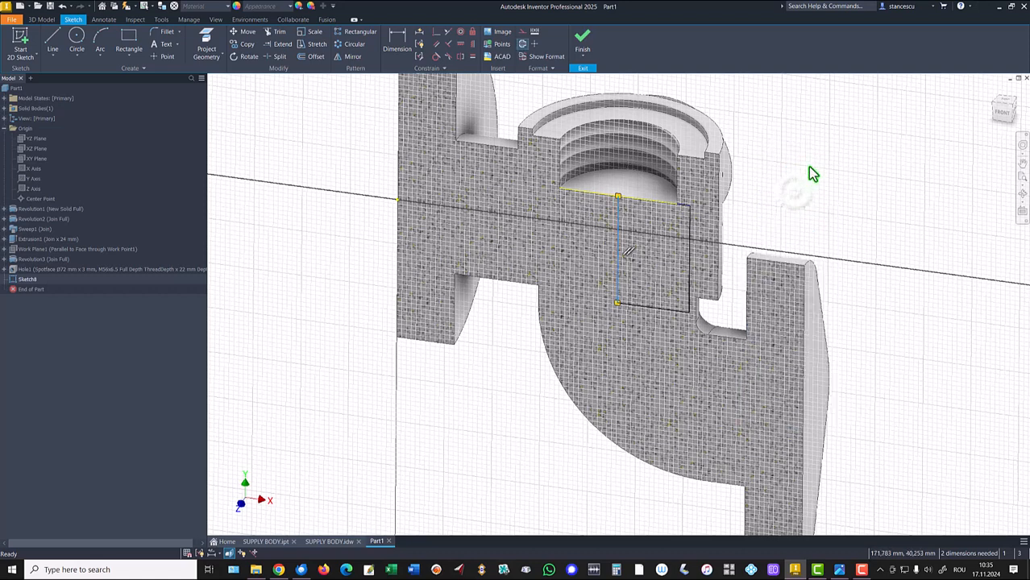
# - Dimension the rectangle's width from the centerline as a Ø56 mm diameter
pyautogui.click(396, 42)
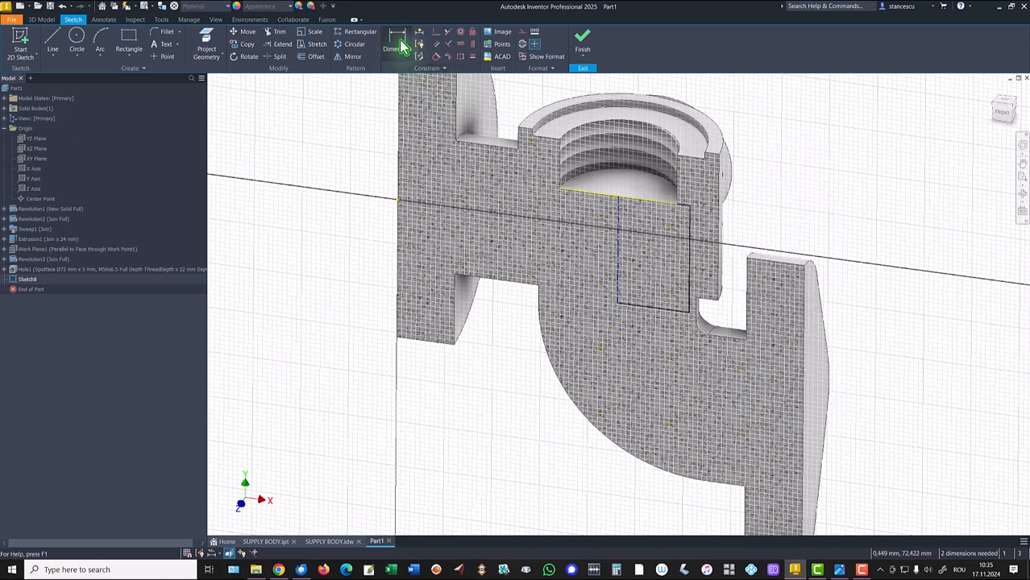
pyautogui.click(620, 216)
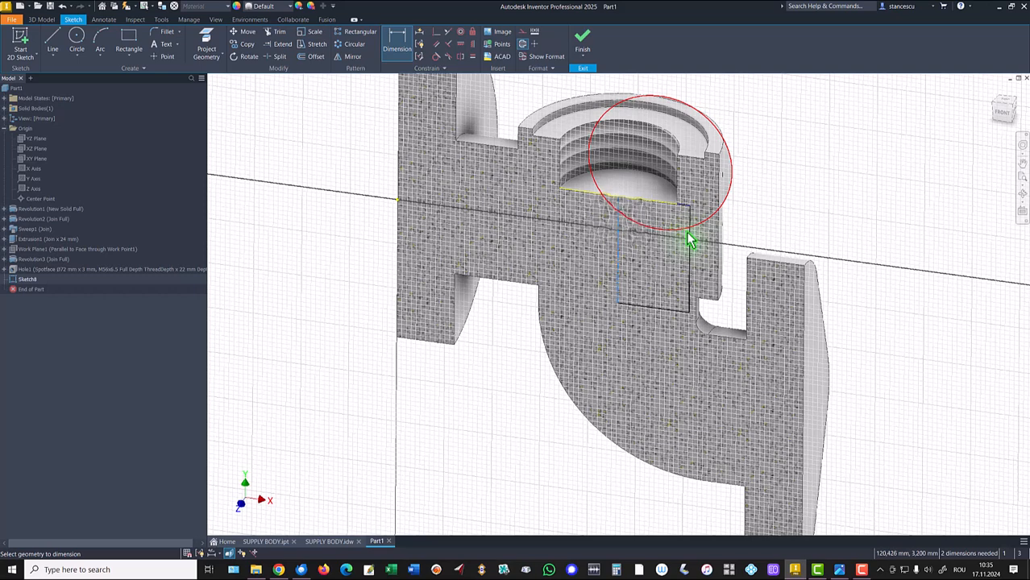
pyautogui.click(689, 235)
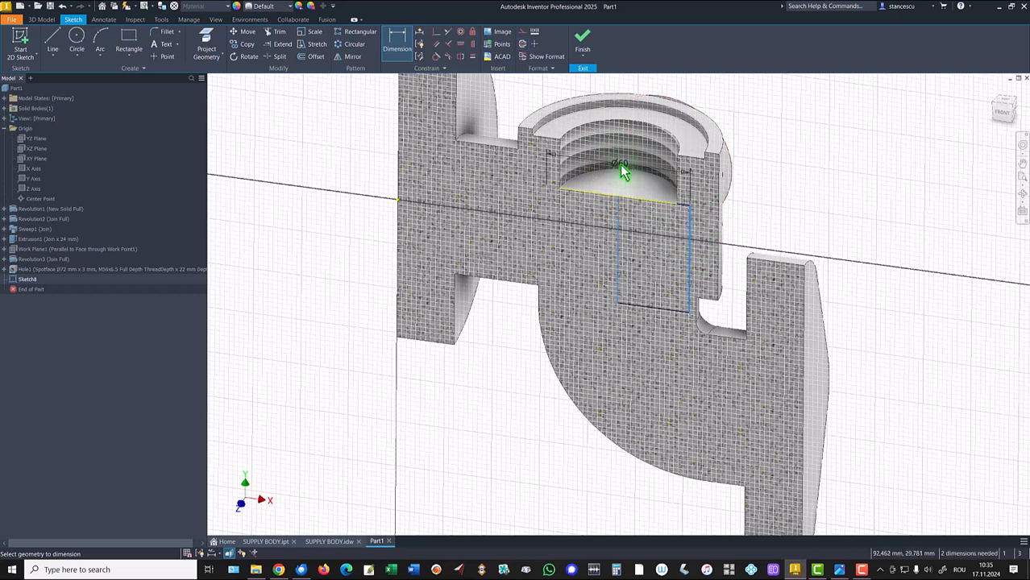
pyautogui.click(618, 175)
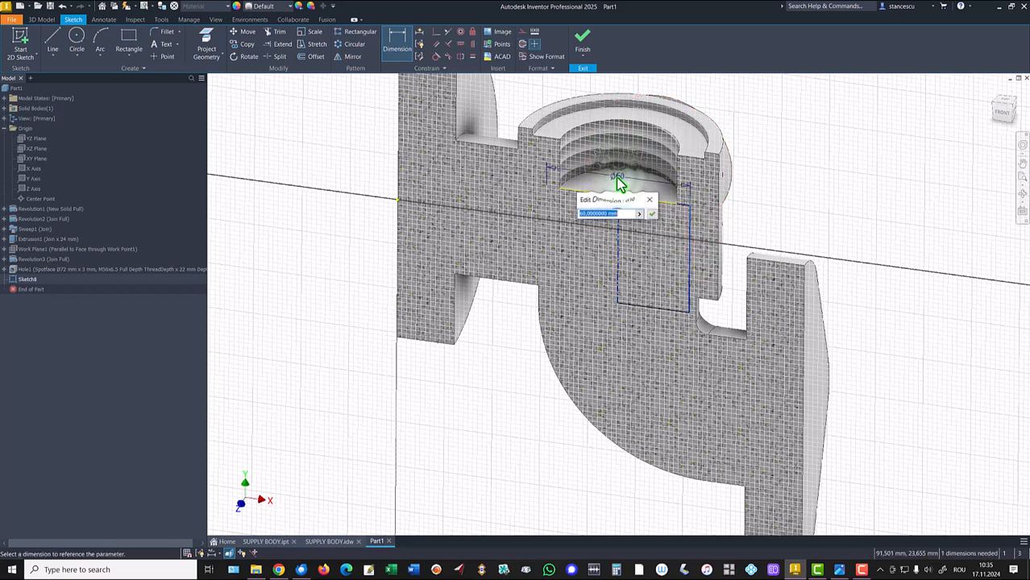
pyautogui.write('56')
pyautogui.press('Return')
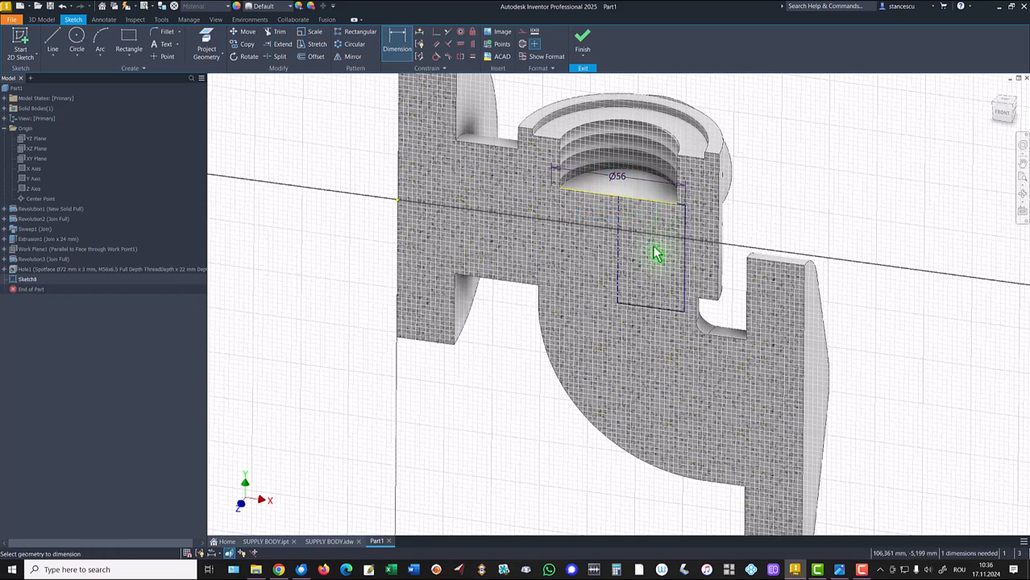
# - Dimension the rectangle's height to 37 mm
pyautogui.click(686, 229)
pyautogui.click(867, 288)
pyautogui.write('37')
pyautogui.press('Return')
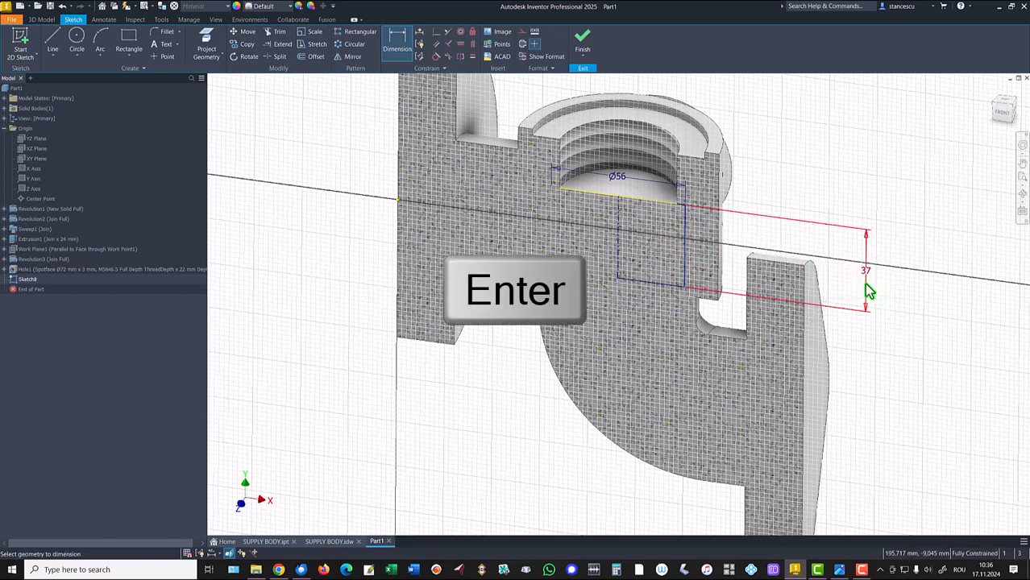
# - Finish the sketch and revolve the rectangle a full 360° as a cut about the centerline
pyautogui.scroll(-5, 800, 186)
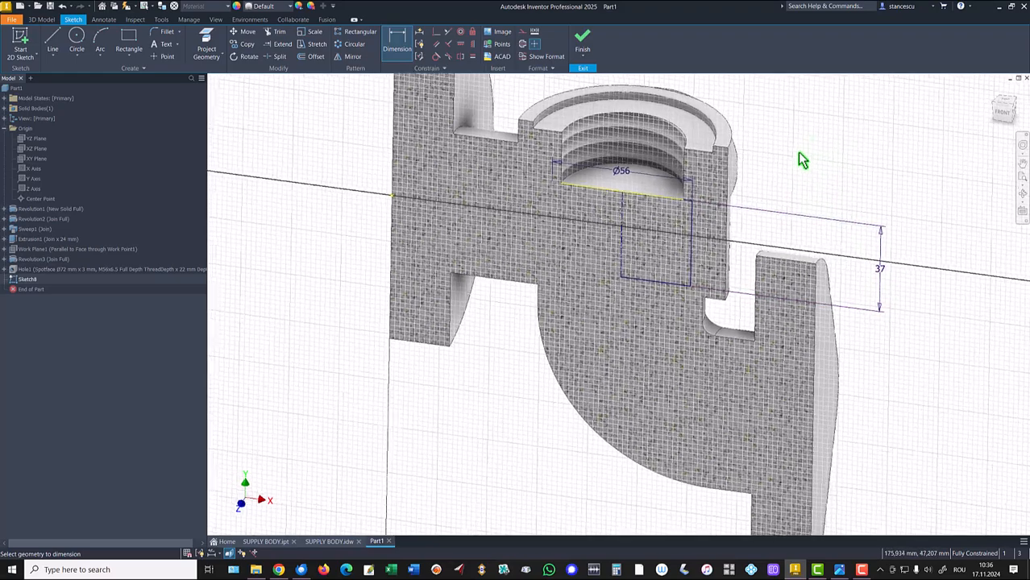
pyautogui.scroll(-1, 756, 190)
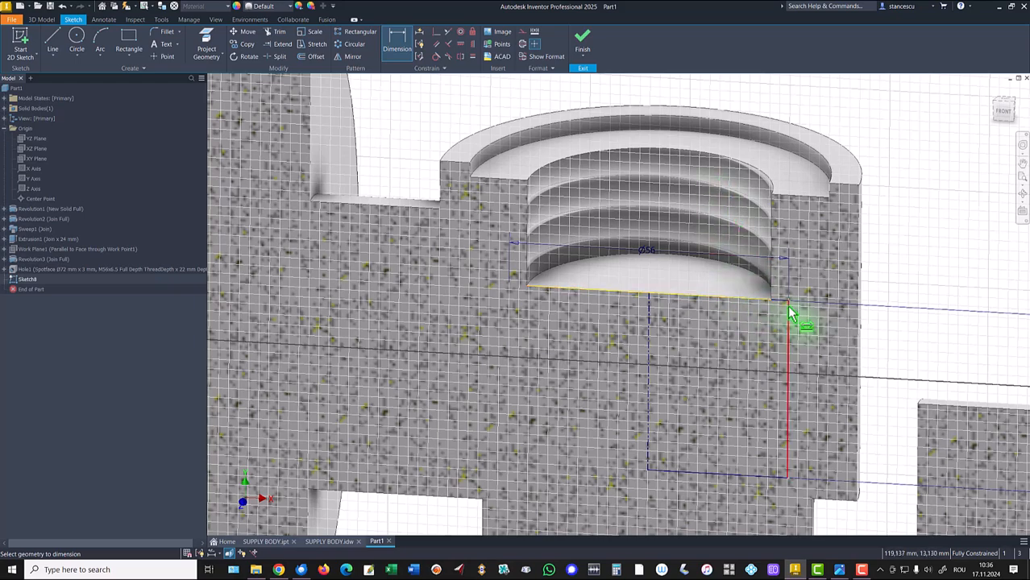
pyautogui.keyDown('shift'); pyautogui.moveTo(622, 257); pyautogui.dragTo(647, 279, button='middle'); pyautogui.keyUp('shift')
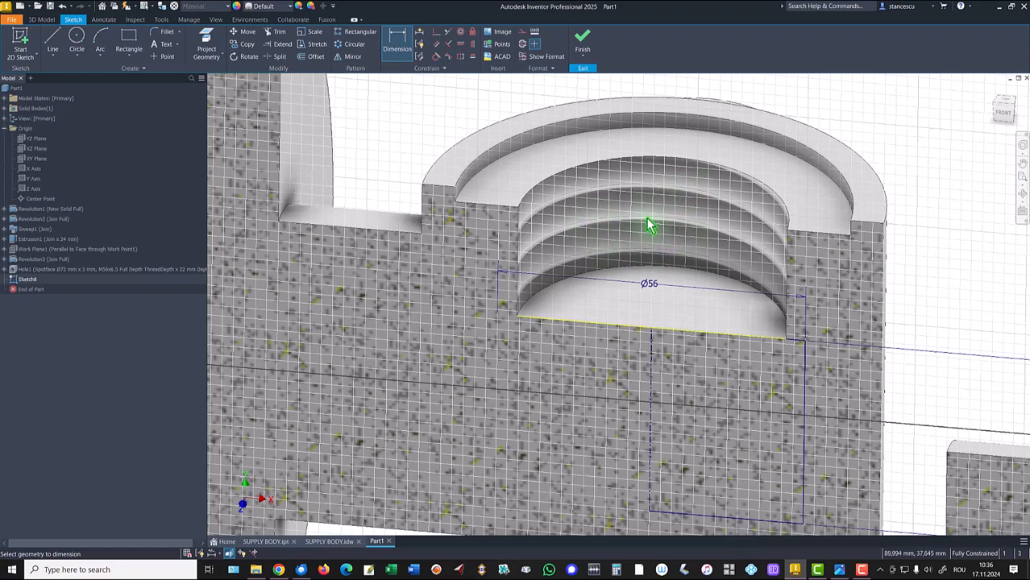
pyautogui.moveTo(637, 217)
pyautogui.keyDown('shift'); pyautogui.mouseDown(button='middle')
pyautogui.moveTo(662, 226)
pyautogui.moveTo(701, 196)
pyautogui.moveTo(679, 184)
pyautogui.moveTo(655, 203)
pyautogui.moveTo(685, 221)
pyautogui.moveTo(654, 248)
pyautogui.moveTo(667, 267)
pyautogui.moveTo(613, 294)
pyautogui.moveTo(594, 245)
pyautogui.moveTo(564, 224)
pyautogui.moveTo(573, 243)
pyautogui.moveTo(625, 266)
pyautogui.mouseUp(button='middle'); pyautogui.keyUp('shift')
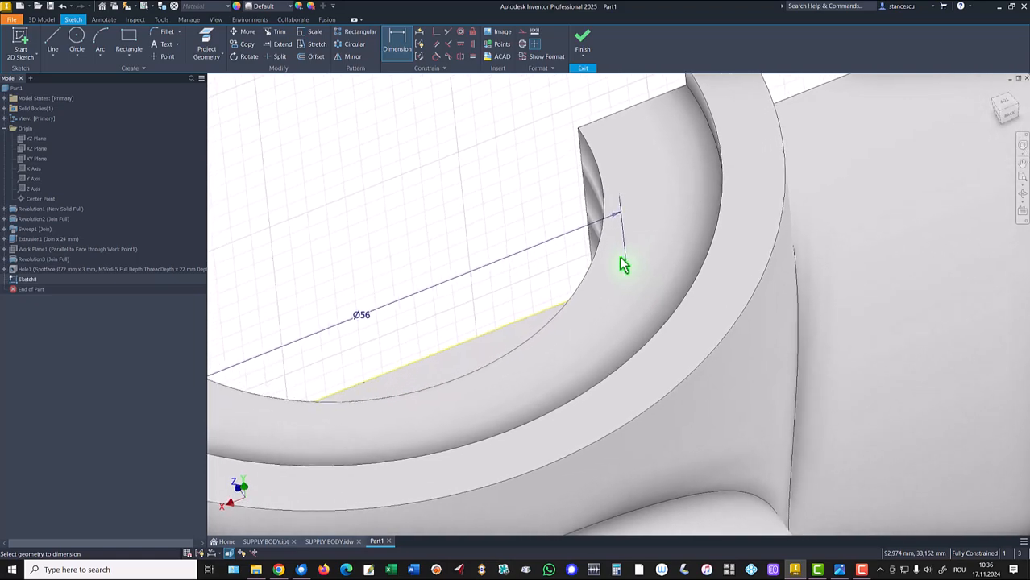
pyautogui.press('F6')
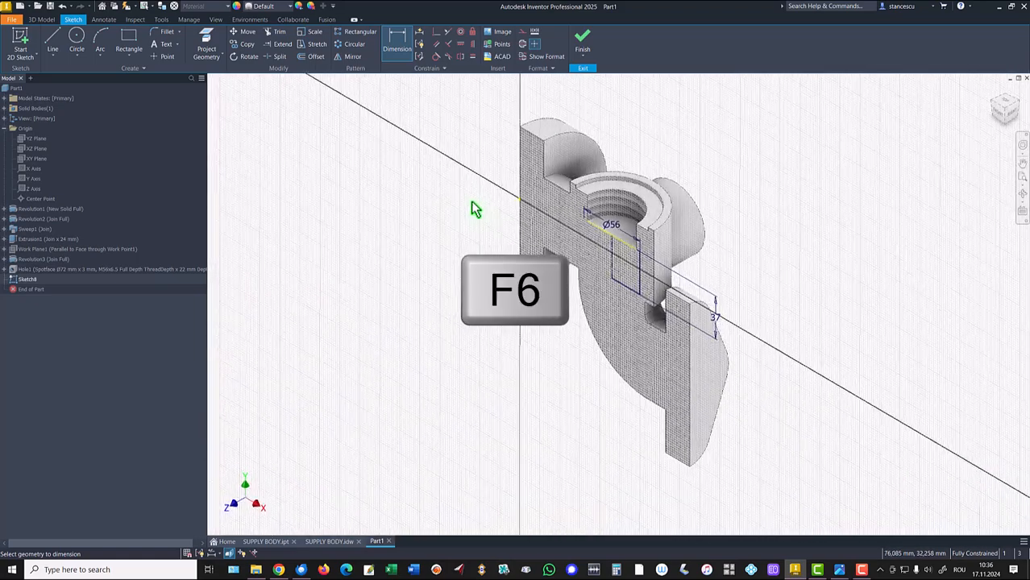
pyautogui.click(583, 43)
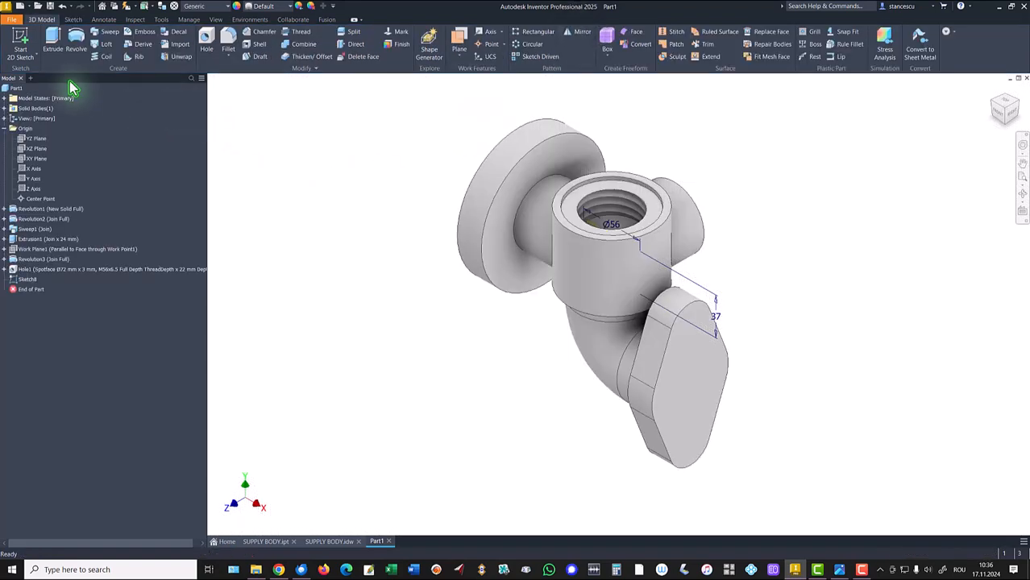
pyautogui.click(76, 40)
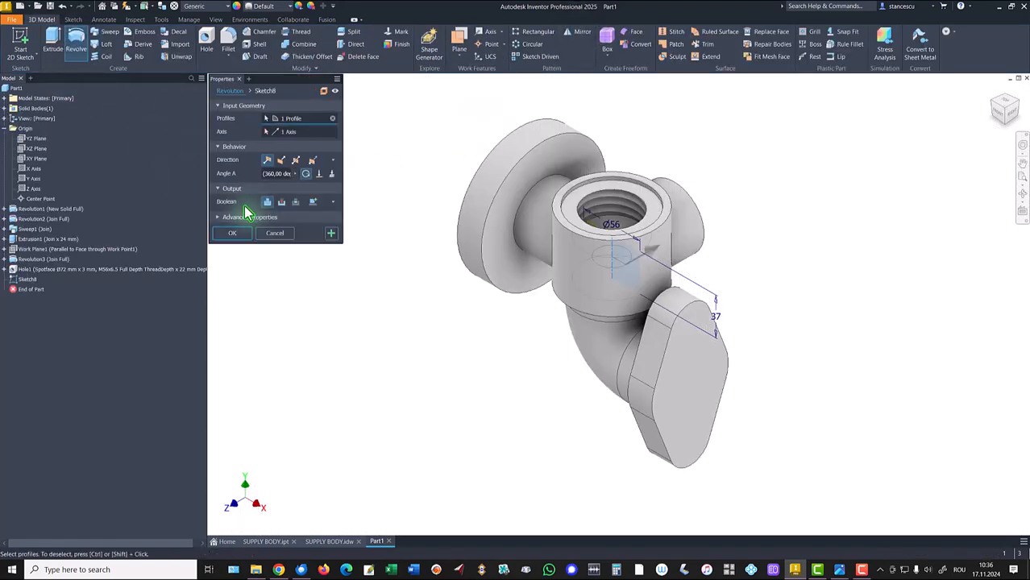
pyautogui.click(281, 201)
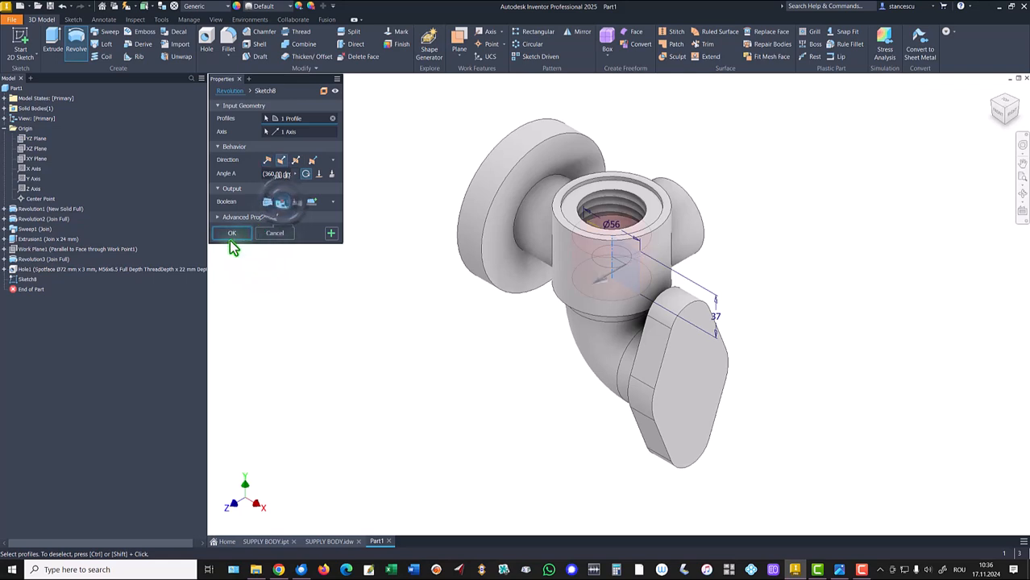
pyautogui.click(231, 234)
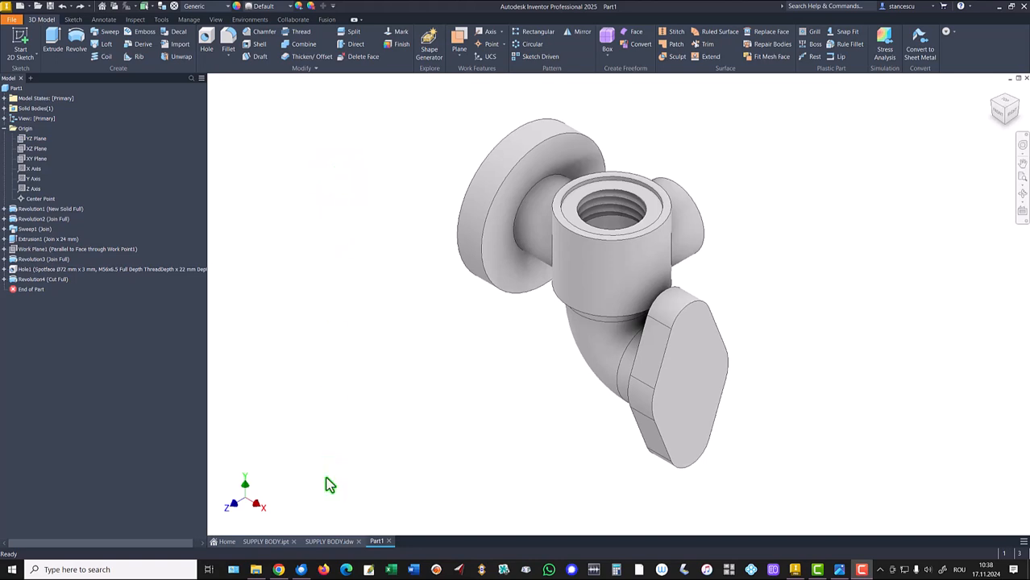
# - Review the section A-A view on the SUPPLY BODY drawing, then return to the part
pyautogui.click(337, 542)
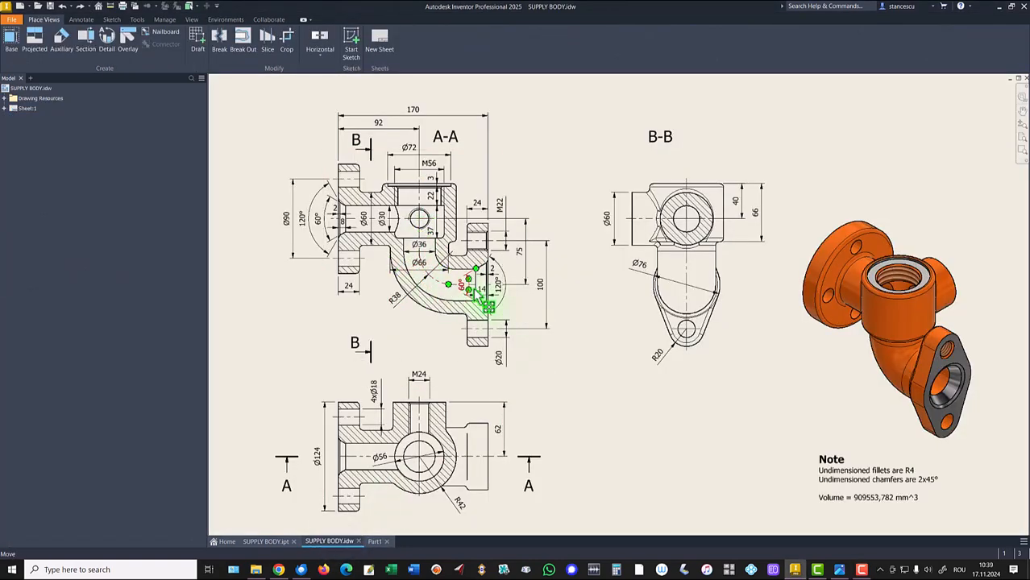
pyautogui.click(389, 309)
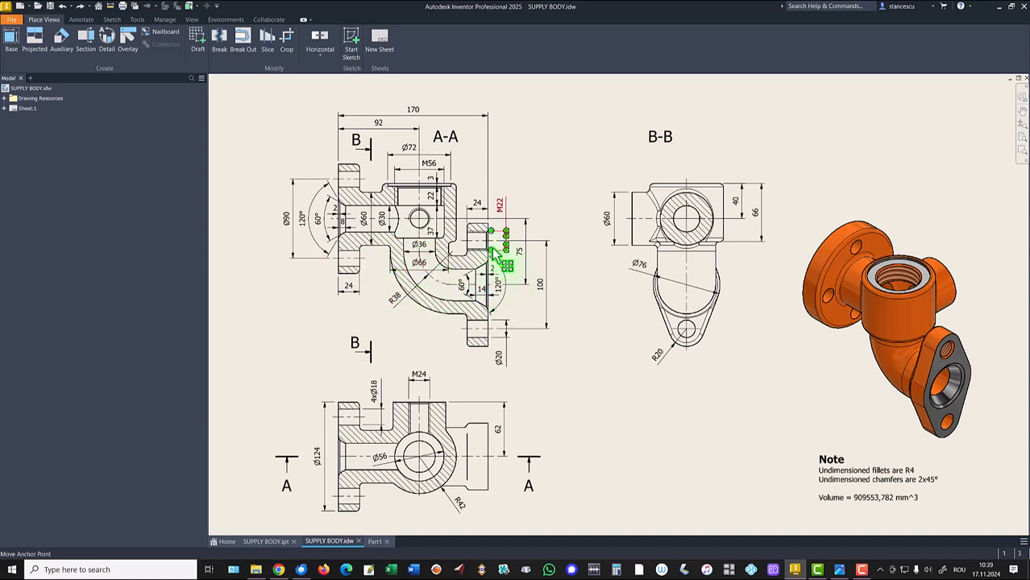
pyautogui.click(493, 343)
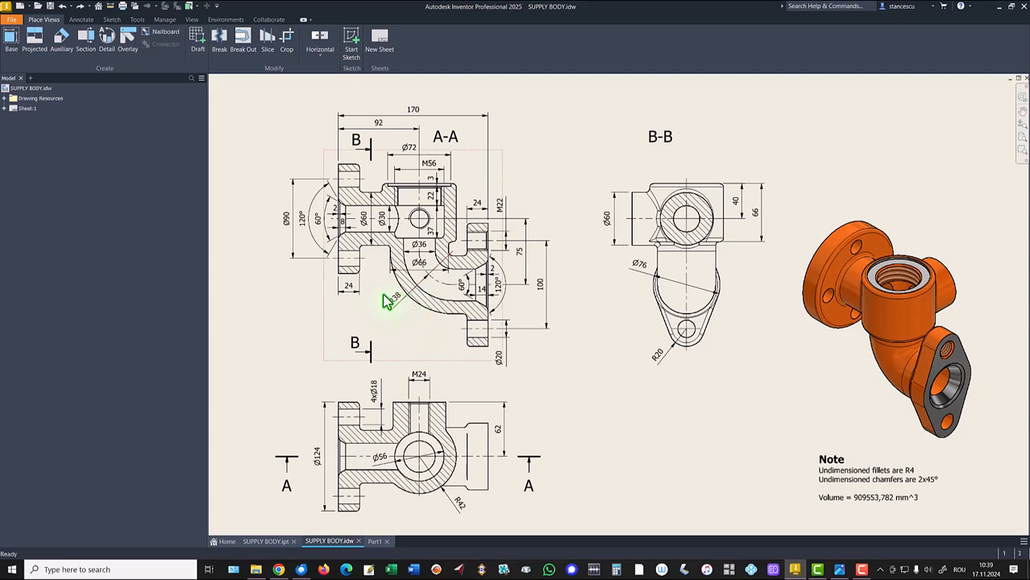
pyautogui.click(376, 543)
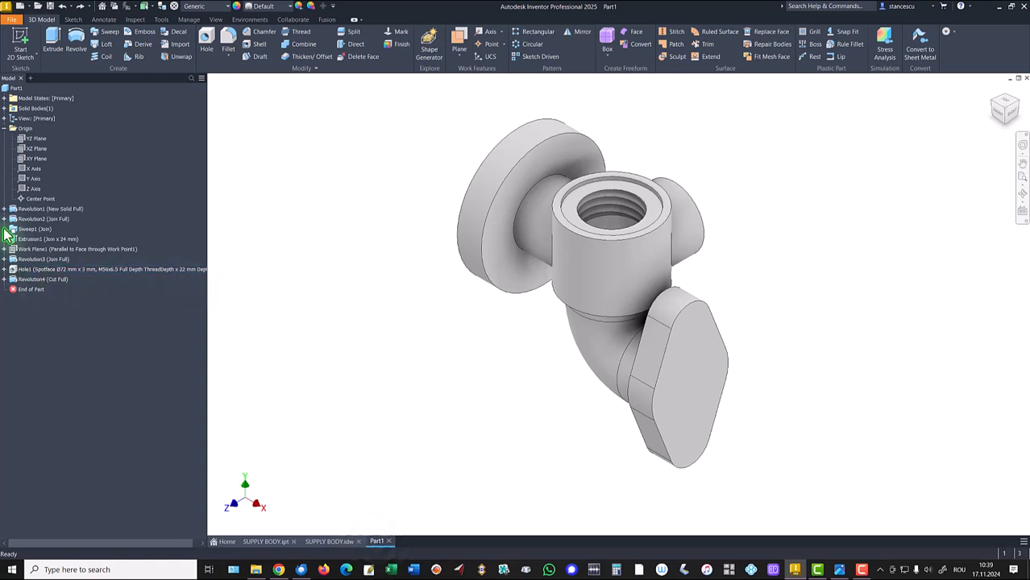
# - Expand the sweep feature and make its Sketch4 visible
pyautogui.click(4, 229)
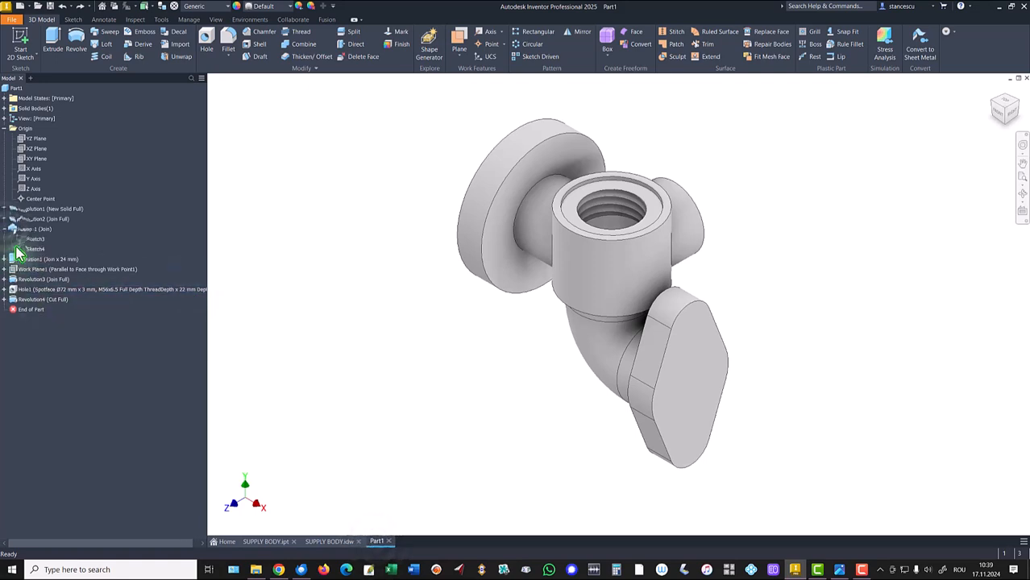
pyautogui.rightClick(33, 249)
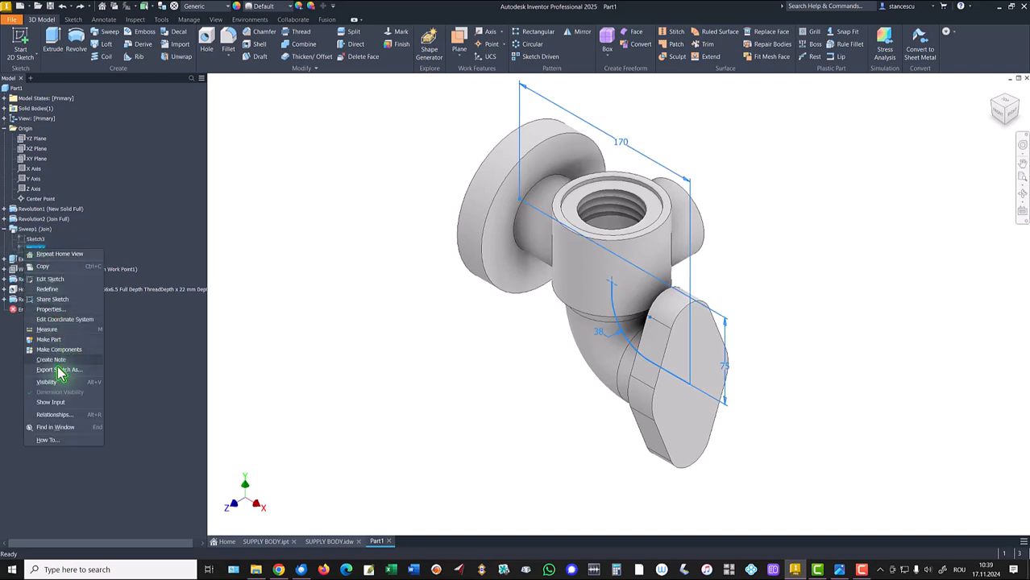
pyautogui.click(46, 391)
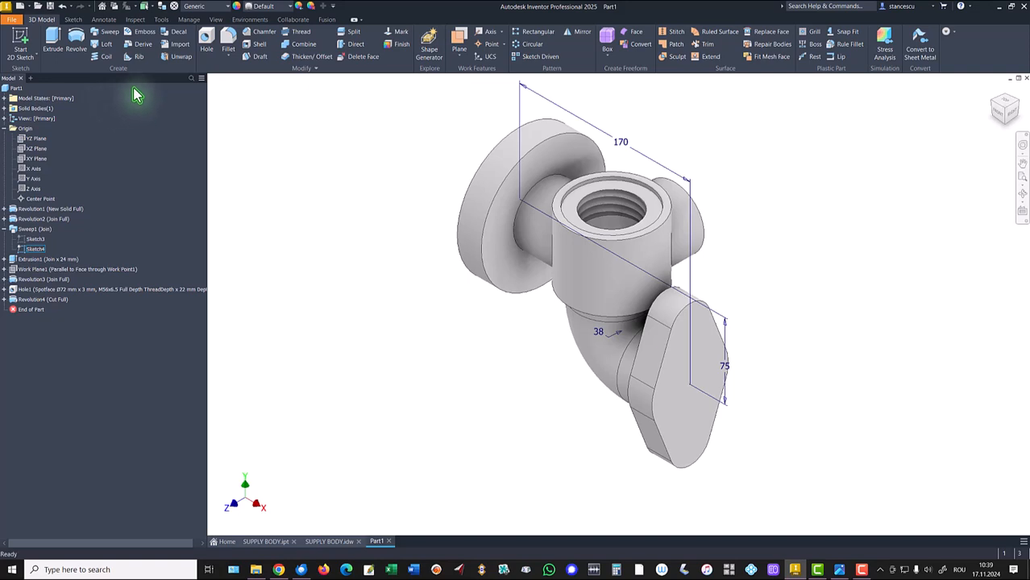
# - Start a new sketch on the XY plane and project the bore's bottom circular edge into it
pyautogui.click(34, 160)
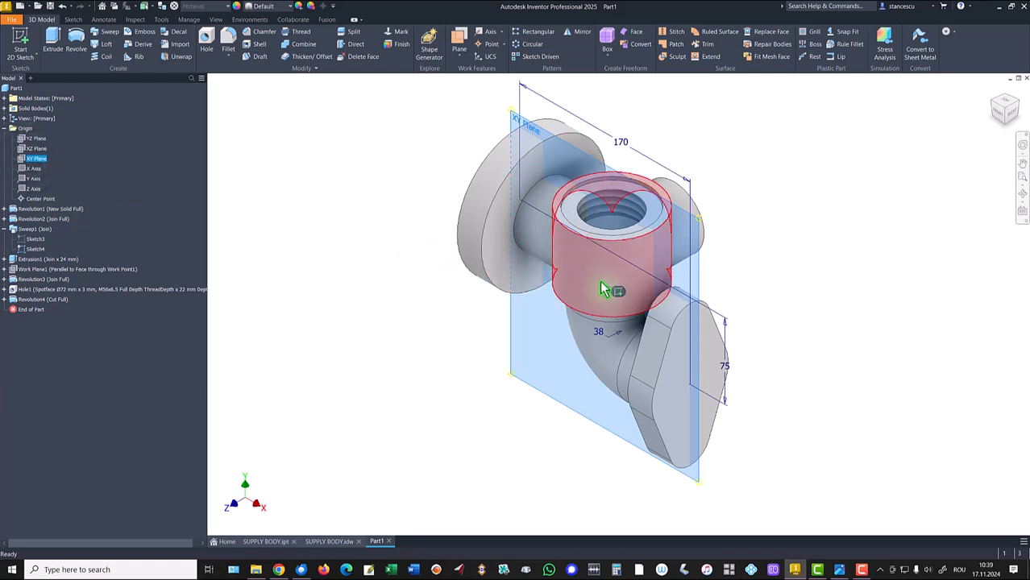
pyautogui.click(412, 271)
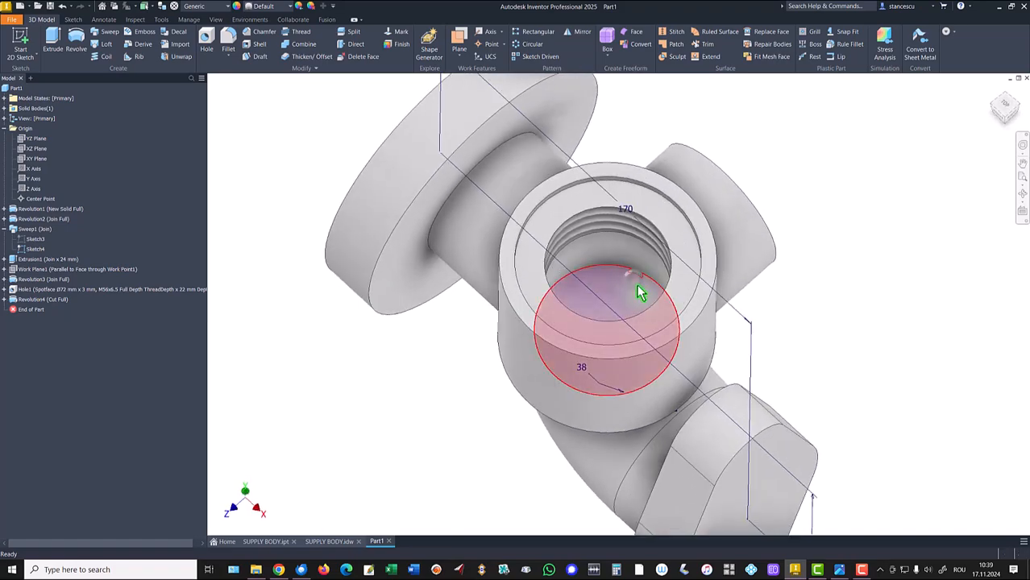
pyautogui.click(637, 290)
pyautogui.click(705, 279)
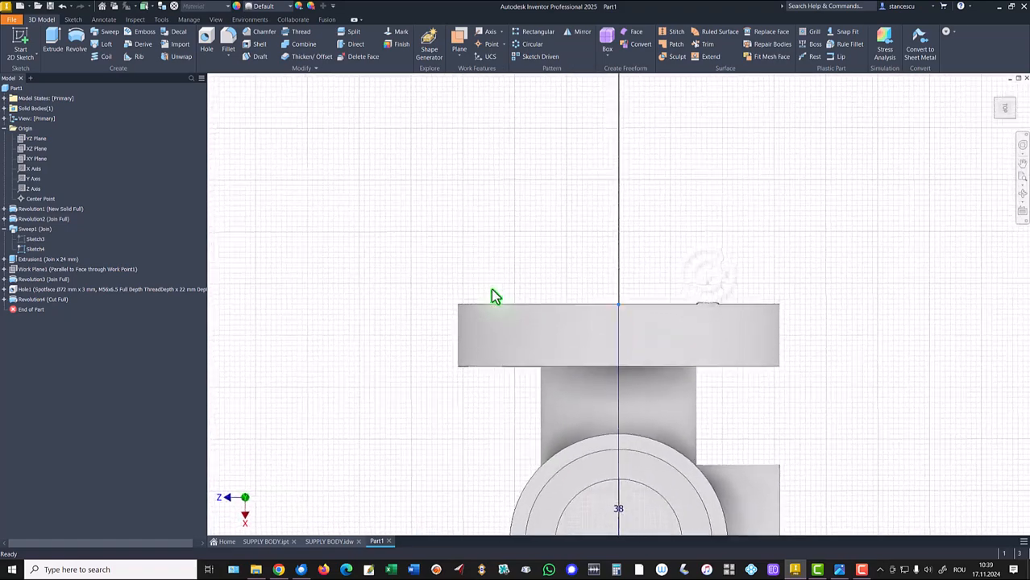
pyautogui.press('F6')
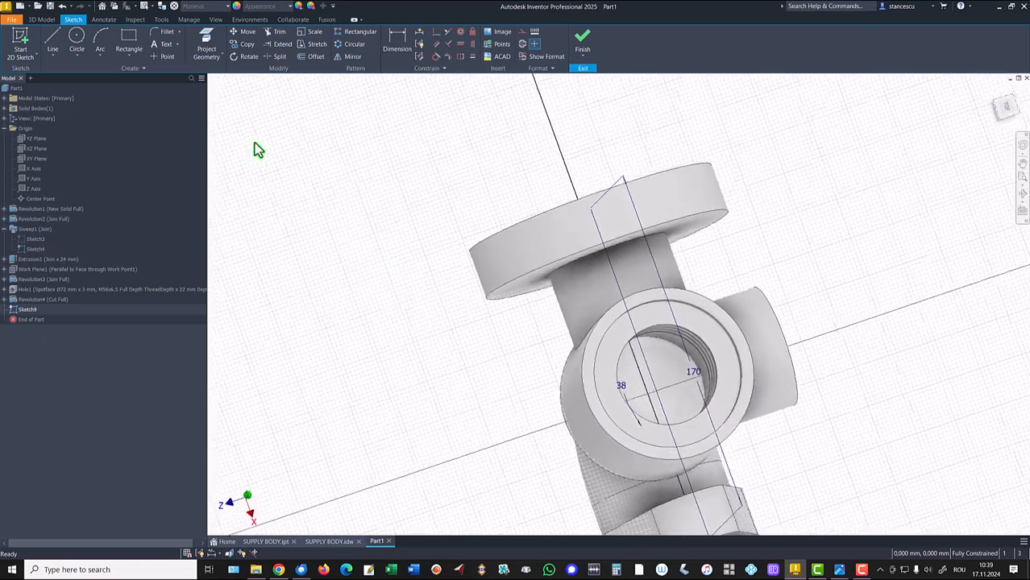
pyautogui.click(205, 44)
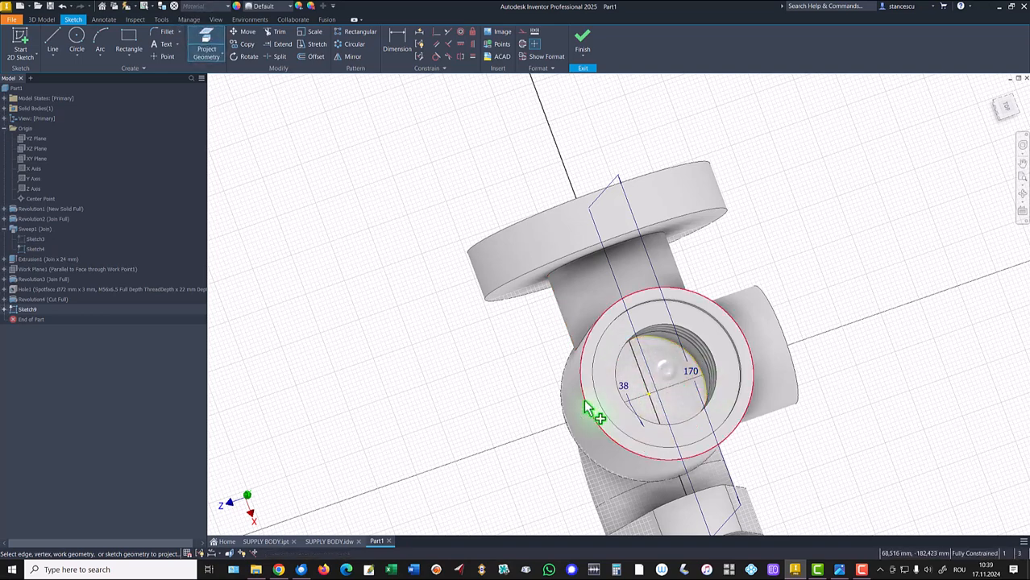
pyautogui.click(655, 410)
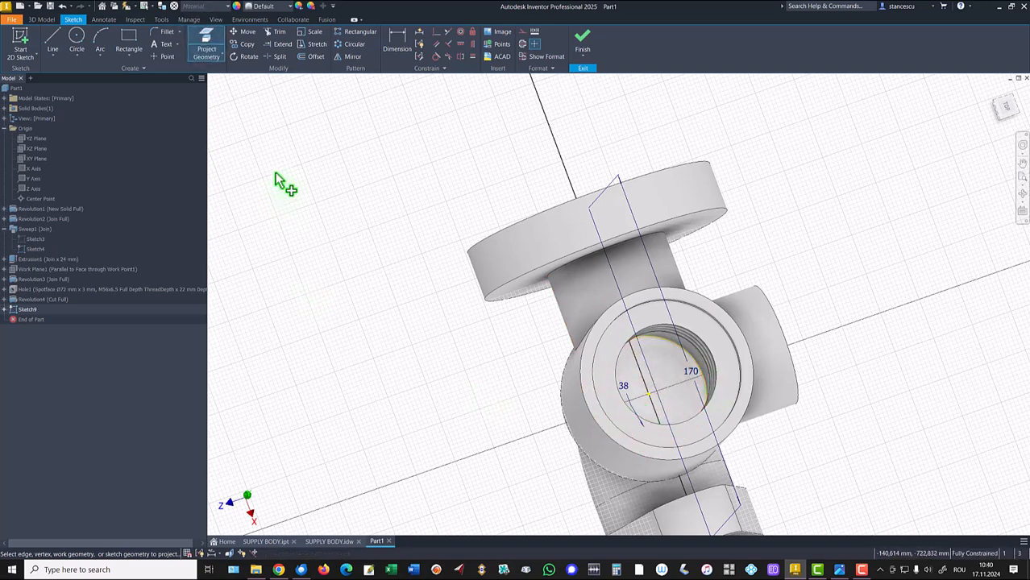
# - Draw a Ø36 mm circle centered on the projected geometry and finish the sketch
pyautogui.click(77, 36)
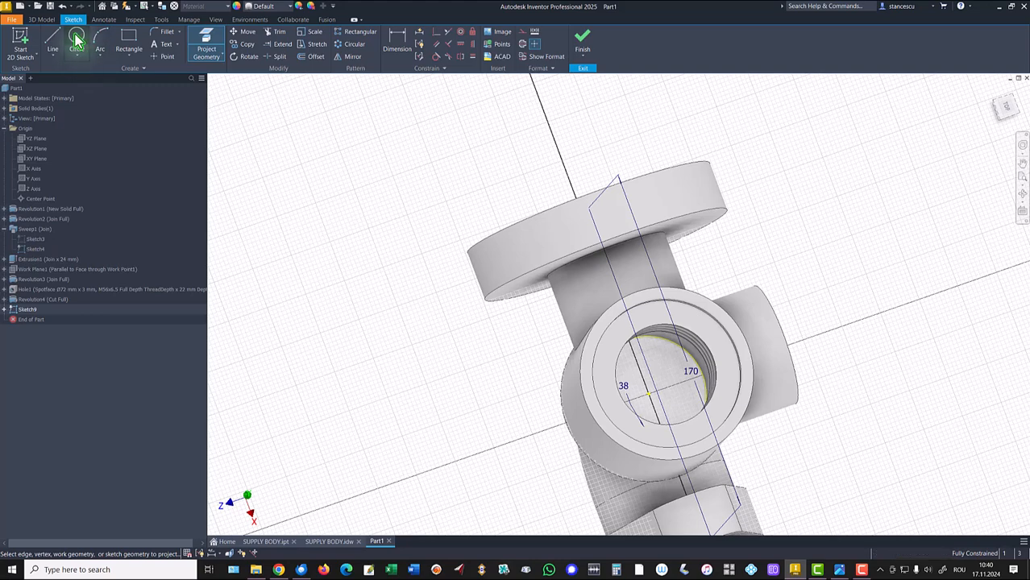
pyautogui.click(649, 394)
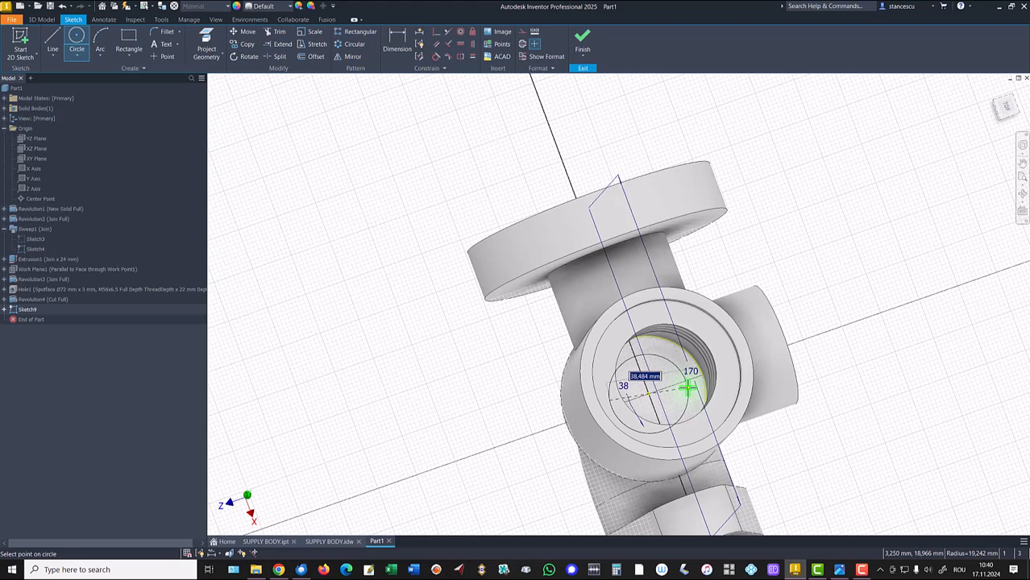
pyautogui.write('36')
pyautogui.press('Return')
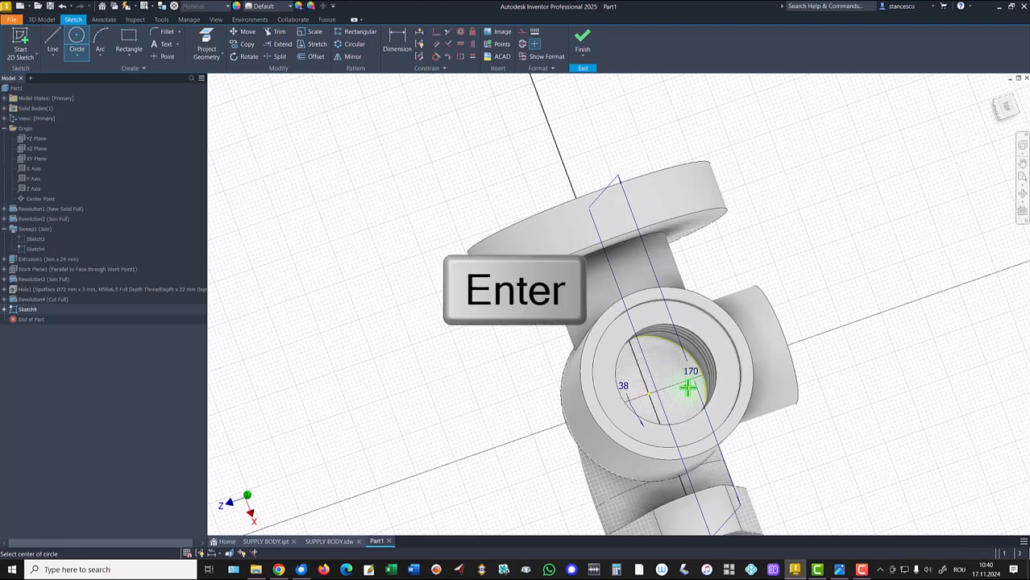
pyautogui.click(582, 44)
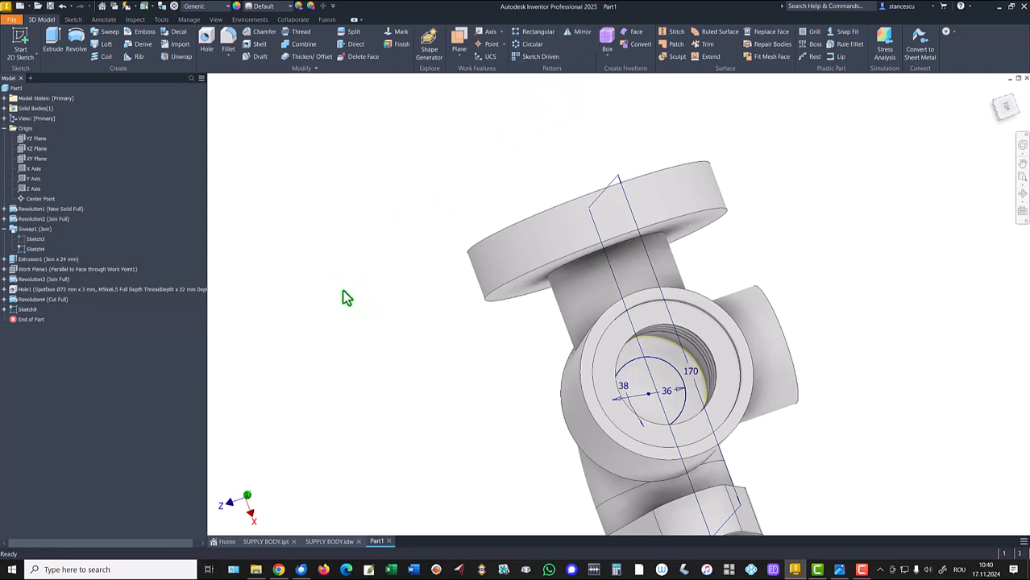
pyautogui.press('F6')
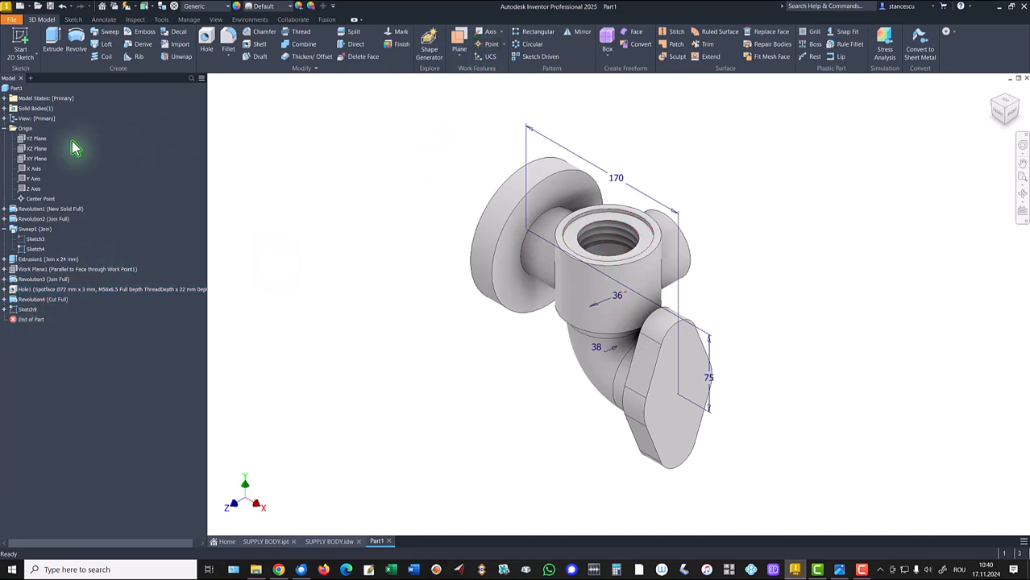
# - Start a new sketch on the XY plane with sliced graphics and project the bore's bottom edge and the side flange's face edges
pyautogui.click(36, 157)
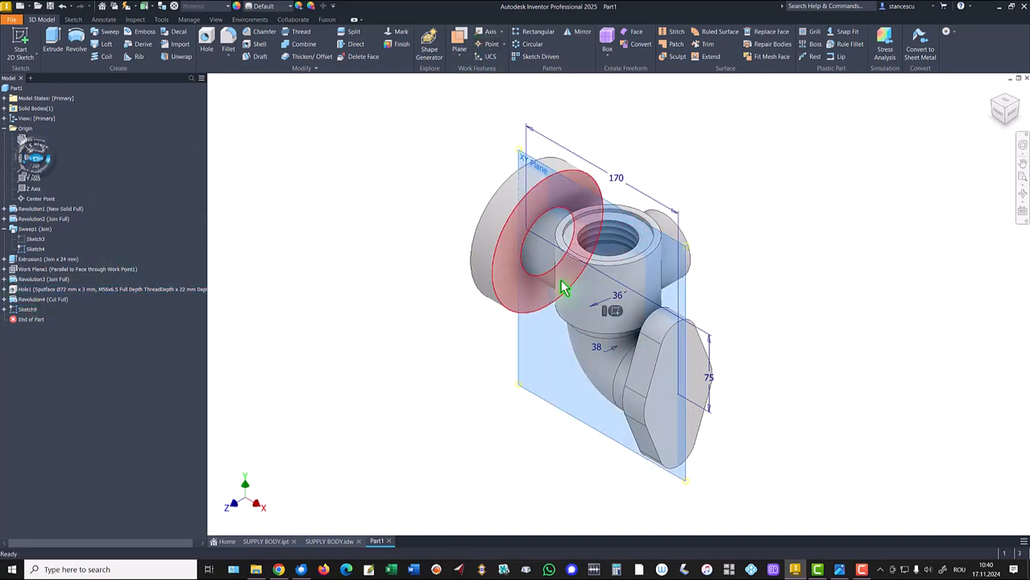
pyautogui.press('pageup')
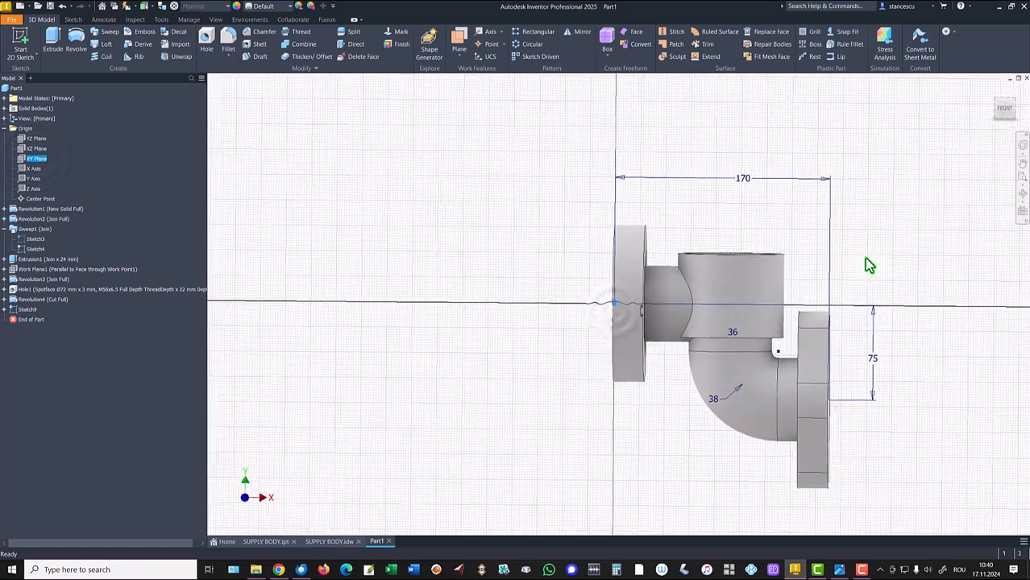
pyautogui.press('s')
pyautogui.press('F7')
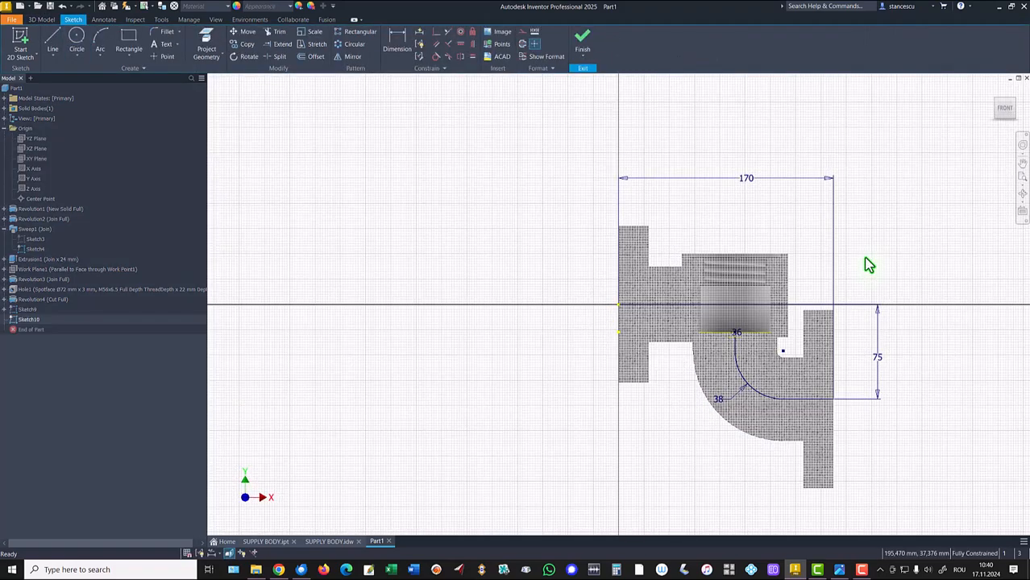
pyautogui.press('Home')
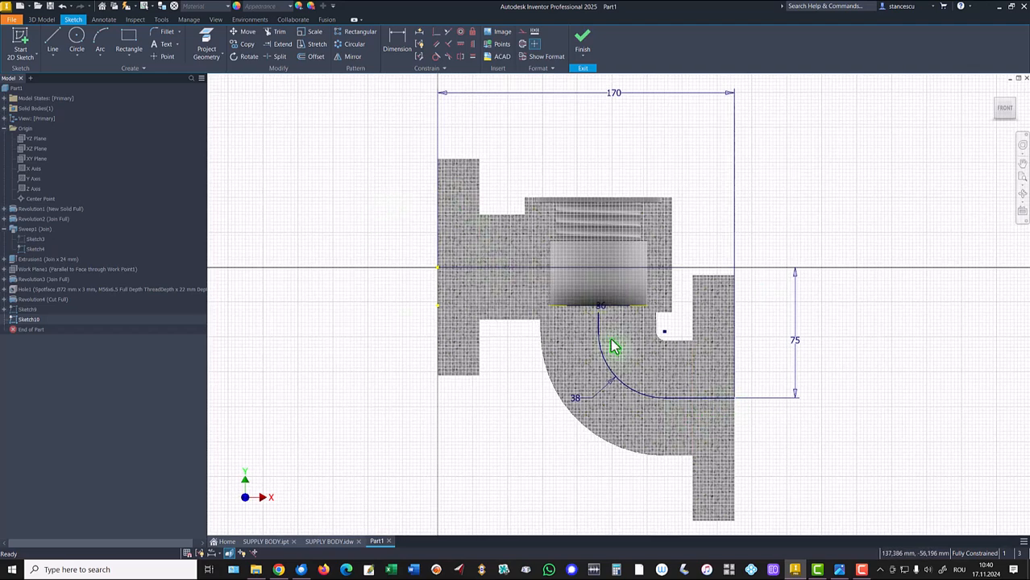
pyautogui.scroll(5, 601, 322)
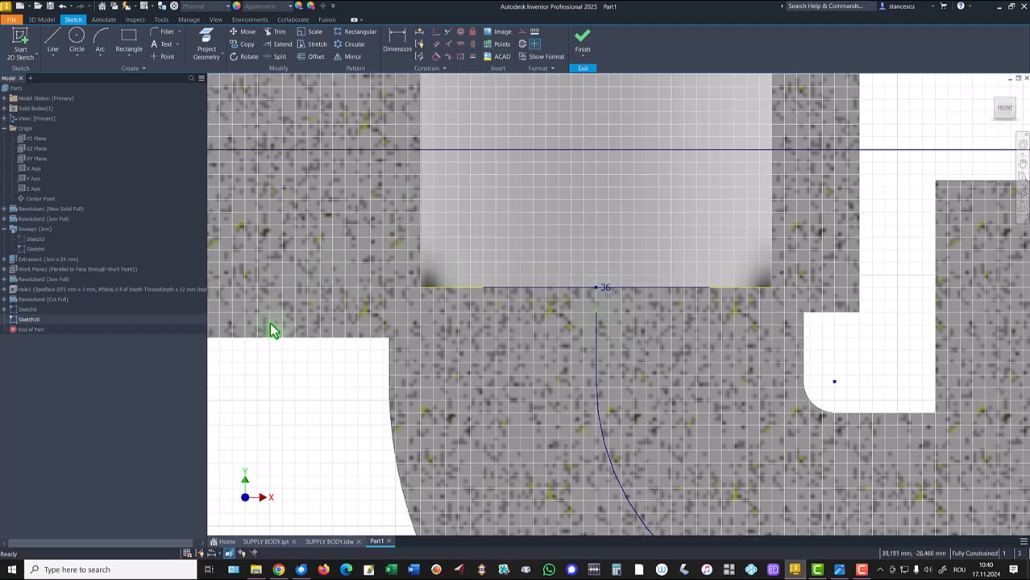
pyautogui.scroll(-2, 282, 376)
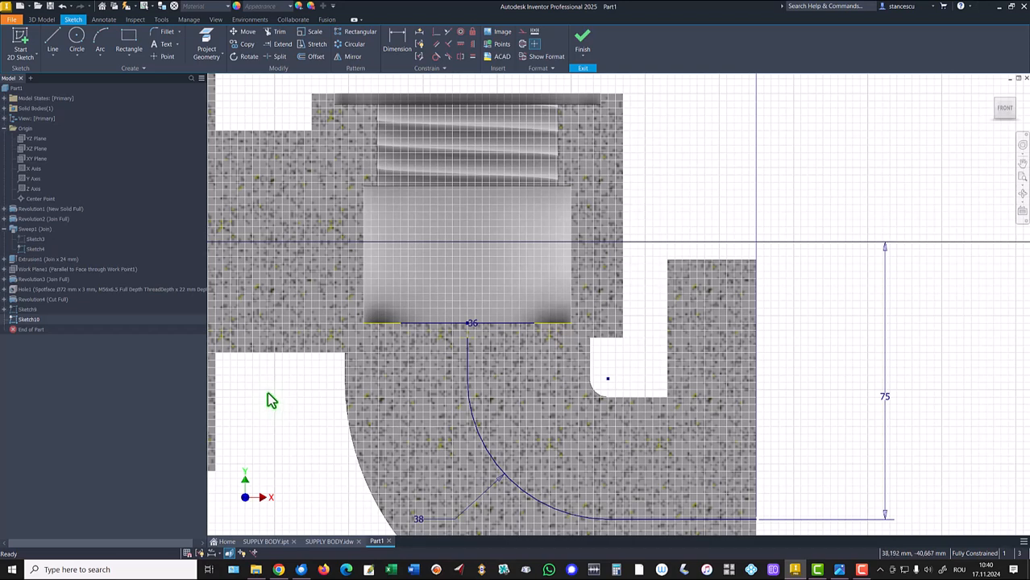
pyautogui.click(206, 42)
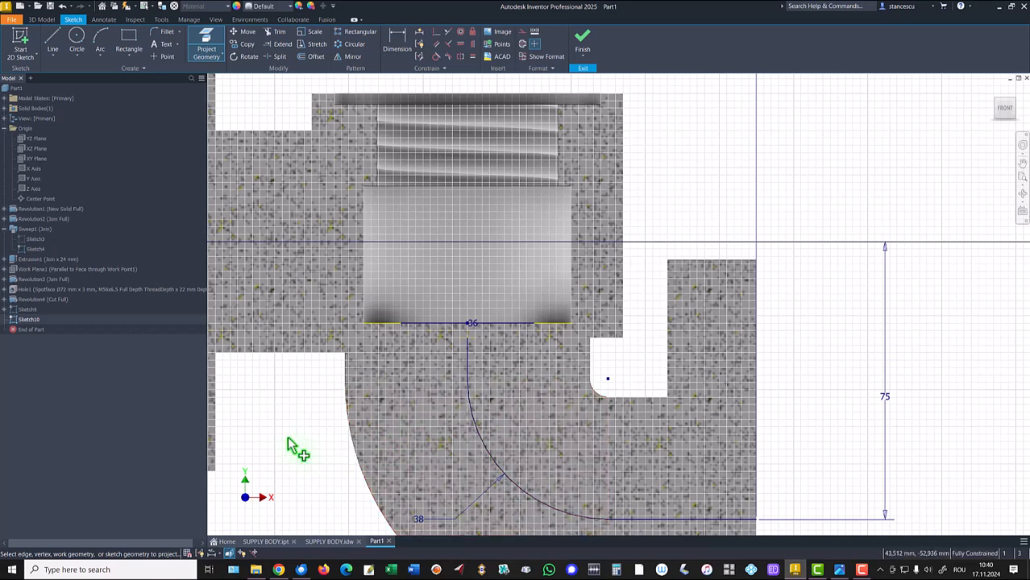
pyautogui.click(516, 323)
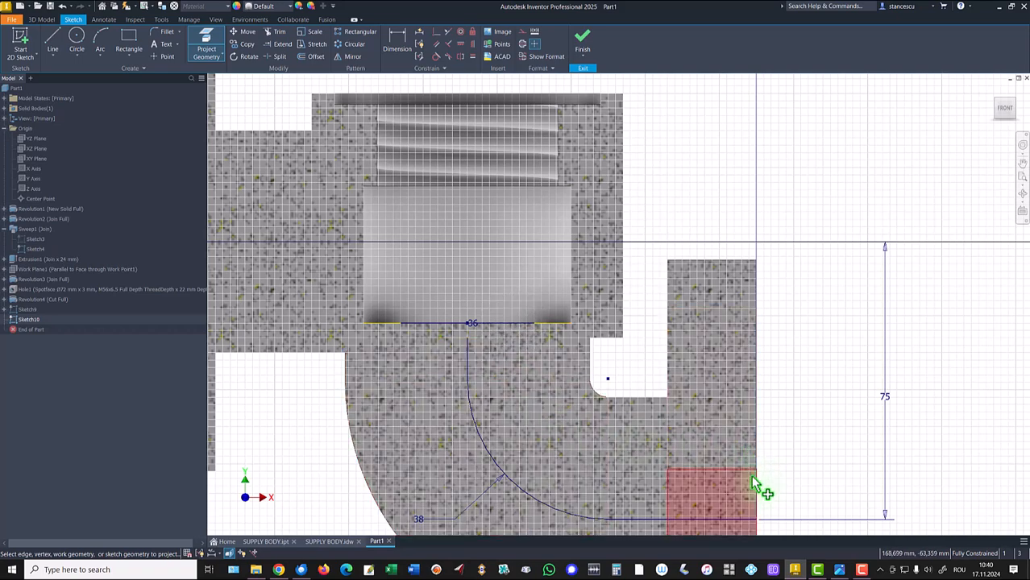
pyautogui.moveTo(757, 482)
pyautogui.mouseDown(button='middle')
pyautogui.moveTo(818, 374)
pyautogui.moveTo(834, 314)
pyautogui.mouseUp(button='middle')
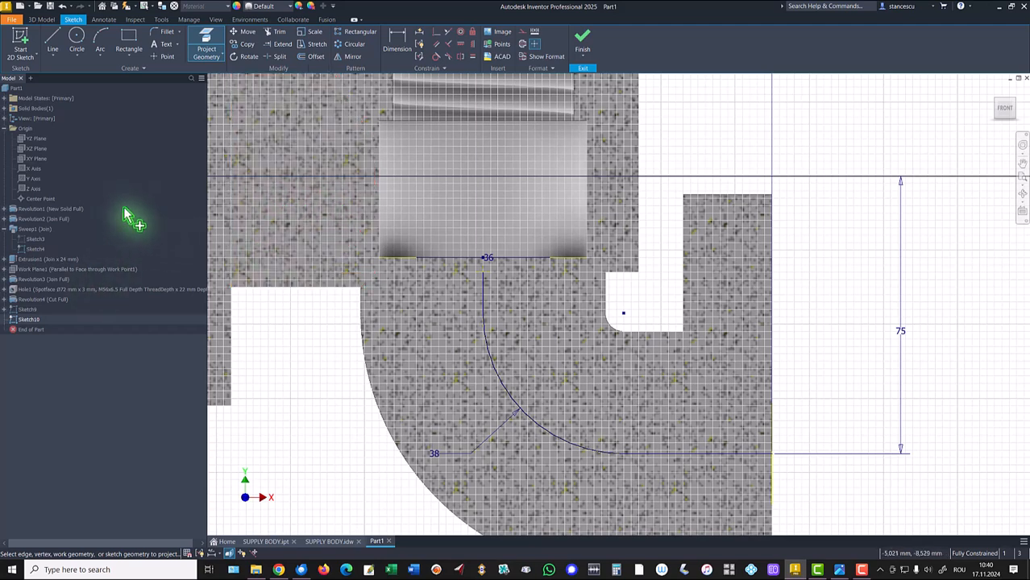
pyautogui.press('Escape')
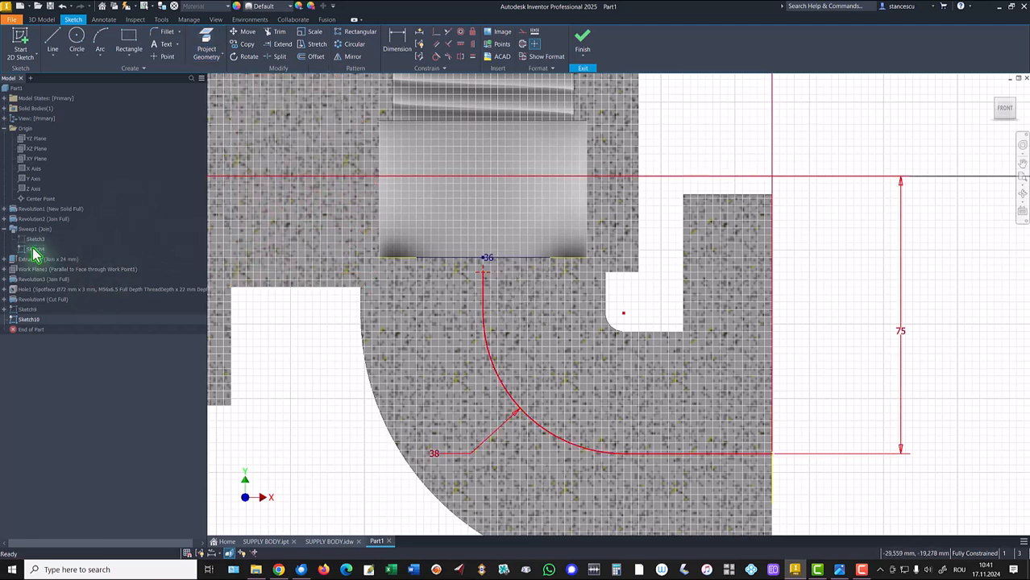
# - Hide Sketch4, then draw lines extending the projected arc up to the bore bottom and straight out to the flange face
pyautogui.rightClick(34, 255)
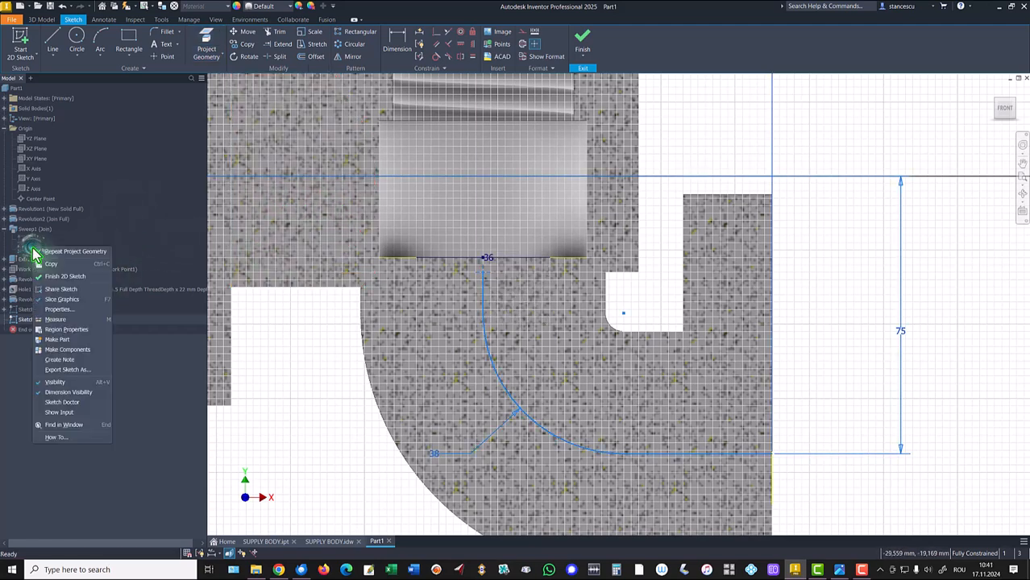
pyautogui.click(56, 385)
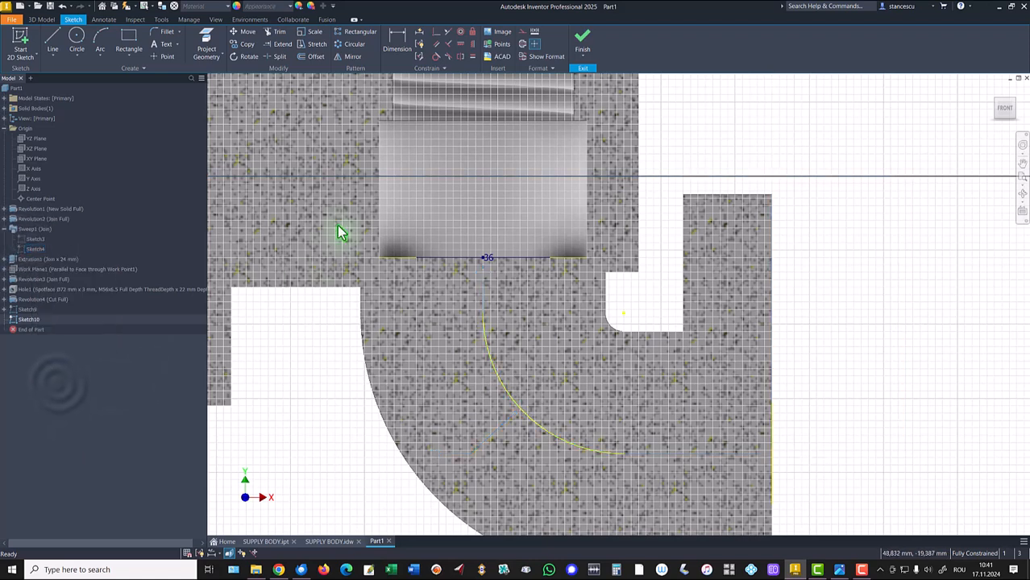
pyautogui.click(51, 42)
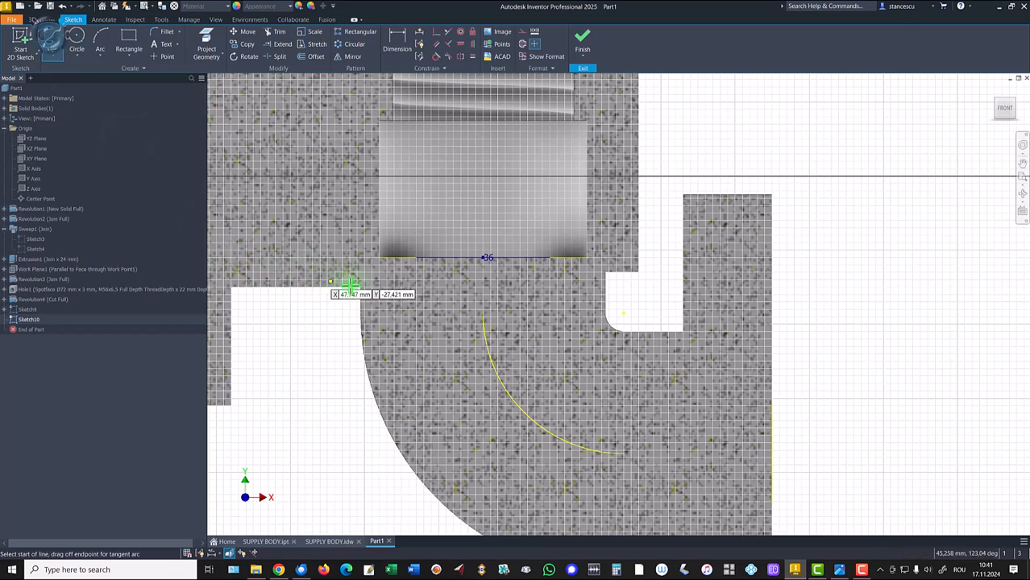
pyautogui.click(482, 313)
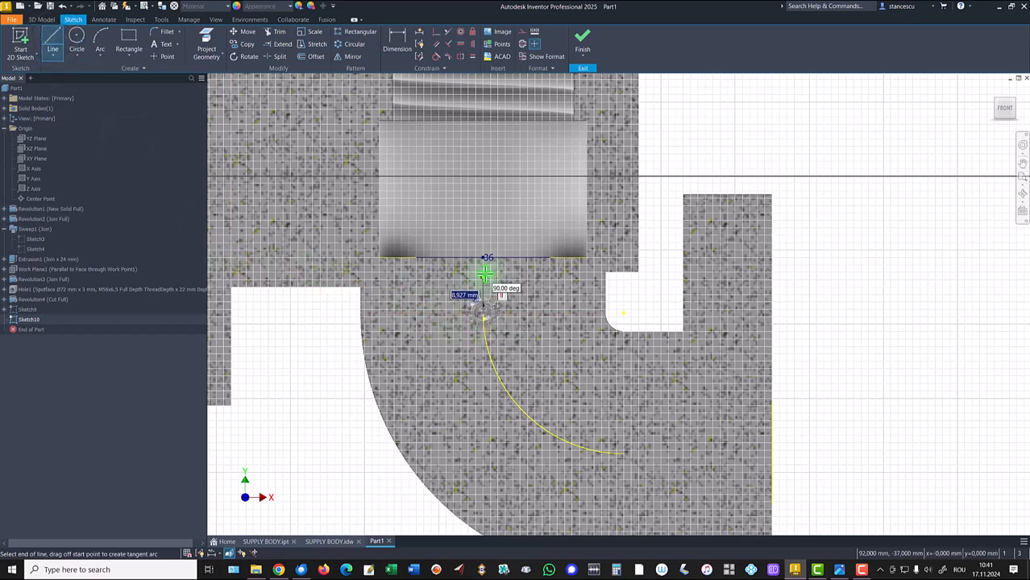
pyautogui.doubleClick(483, 258)
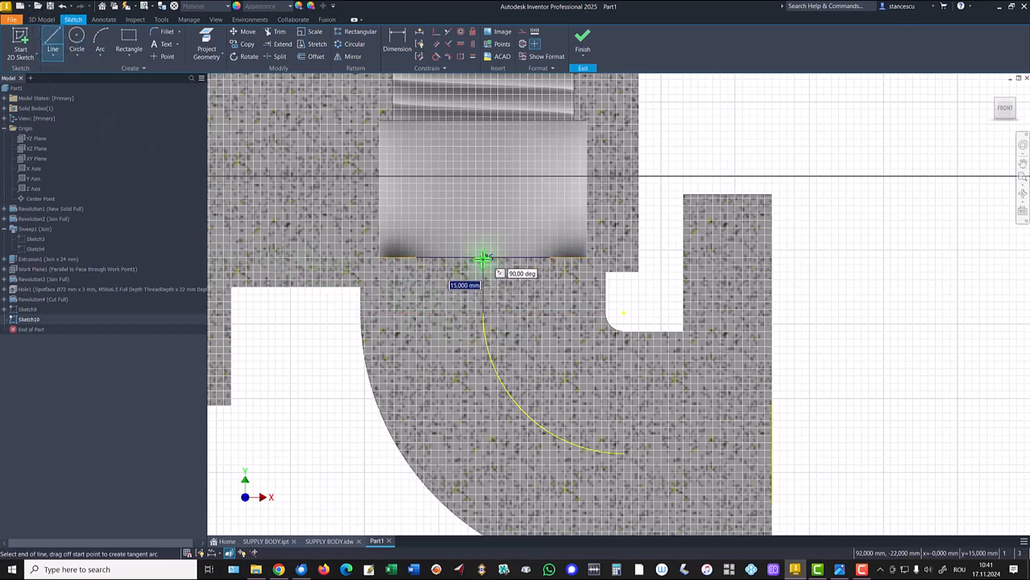
pyautogui.click(621, 455)
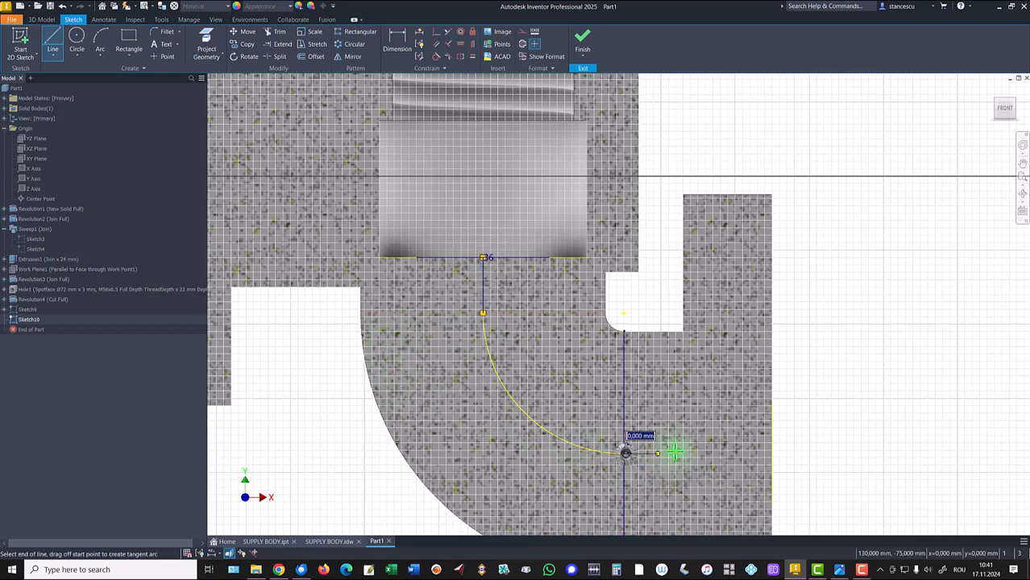
pyautogui.click(769, 453)
pyautogui.press('Escape')
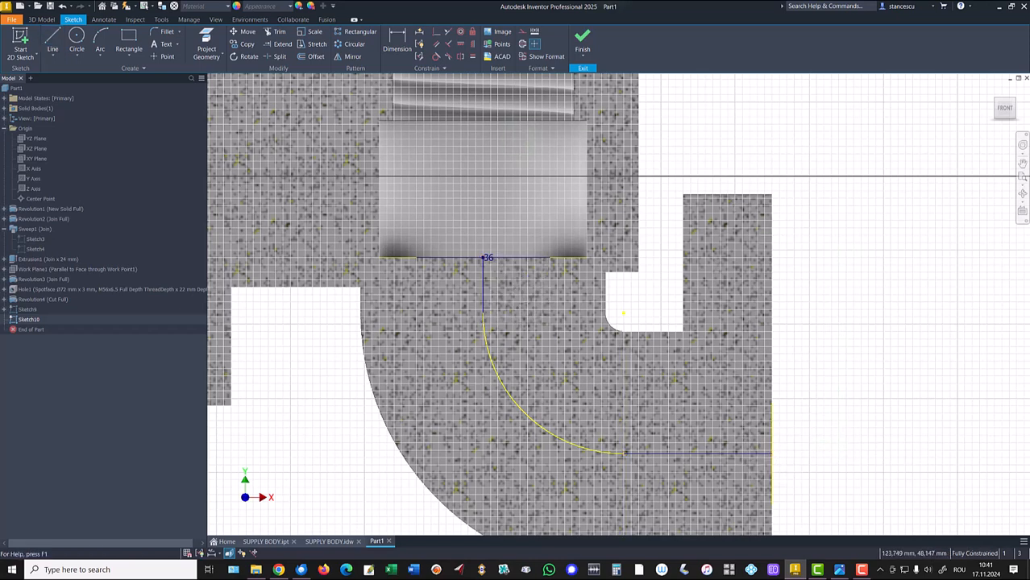
# - Finish the sketch and sweep the Ø36 circle along the arc-and-line path as a cut
pyautogui.click(583, 42)
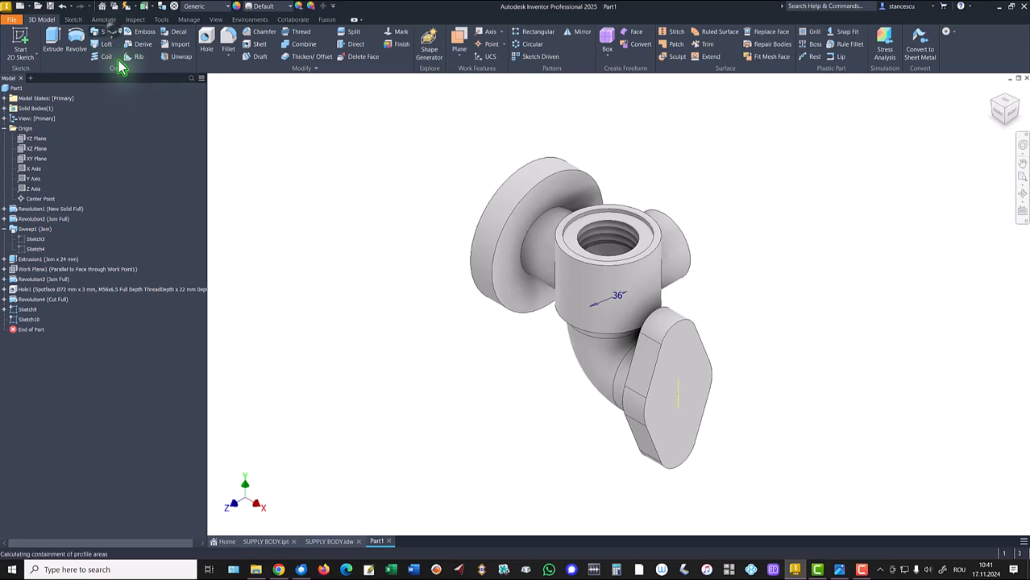
pyautogui.click(108, 33)
pyautogui.moveTo(460, 352)
pyautogui.keyDown('shift'); pyautogui.mouseDown(button='middle')
pyautogui.moveTo(613, 383)
pyautogui.moveTo(745, 339)
pyautogui.moveTo(743, 326)
pyautogui.mouseUp(button='middle'); pyautogui.keyUp('shift')
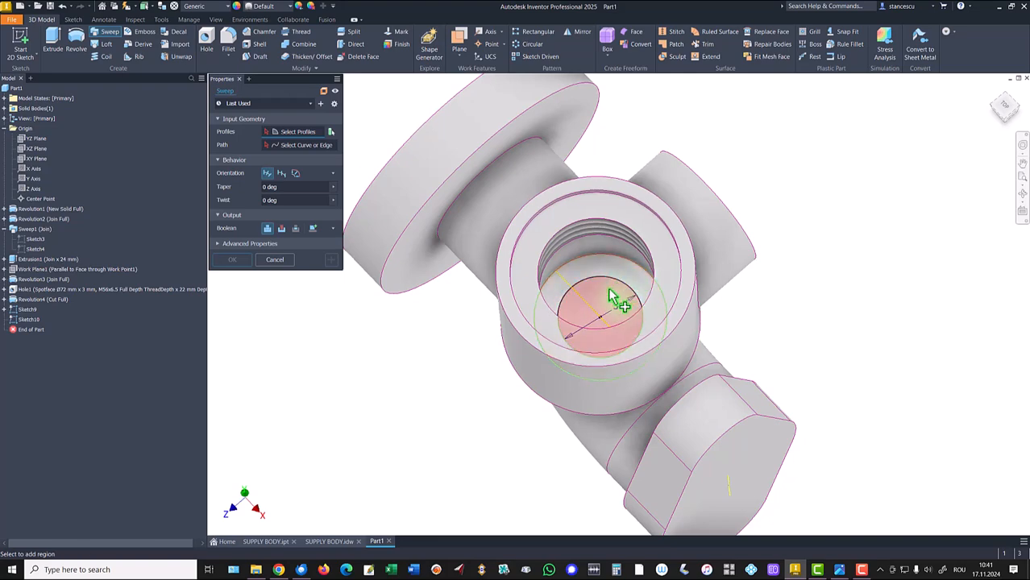
pyautogui.click(610, 298)
pyautogui.keyDown('shift'); pyautogui.moveTo(386, 364); pyautogui.dragTo(634, 367, button='middle'); pyautogui.keyUp('shift')
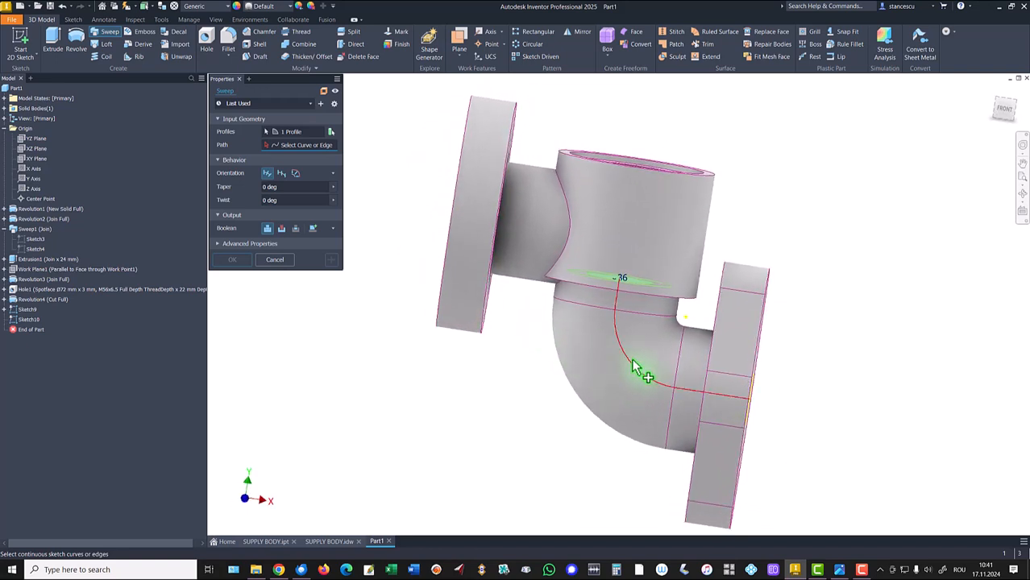
pyautogui.click(635, 367)
pyautogui.keyDown('shift'); pyautogui.moveTo(316, 405); pyautogui.dragTo(284, 232, button='middle'); pyautogui.keyUp('shift')
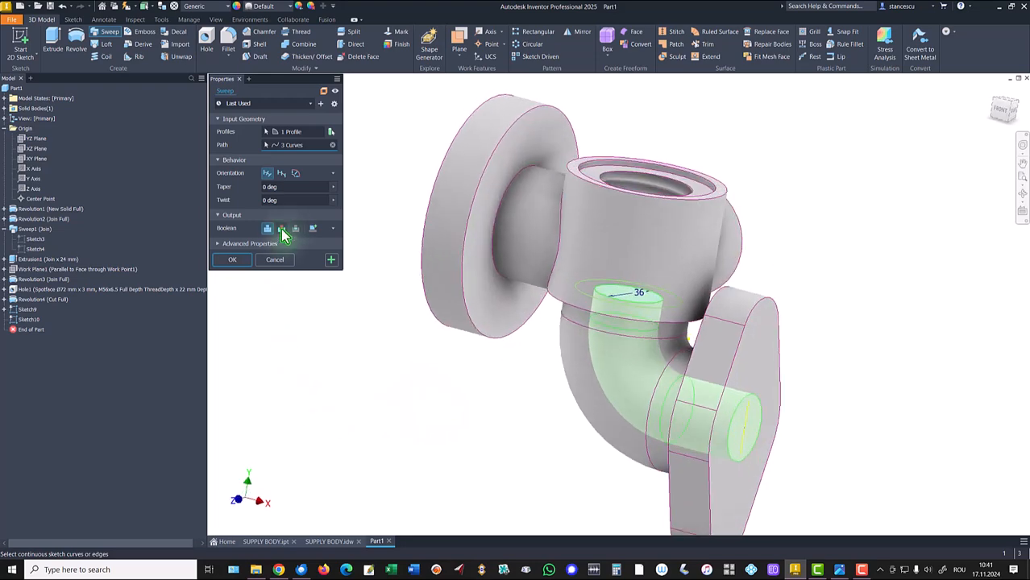
pyautogui.click(282, 229)
pyautogui.click(233, 261)
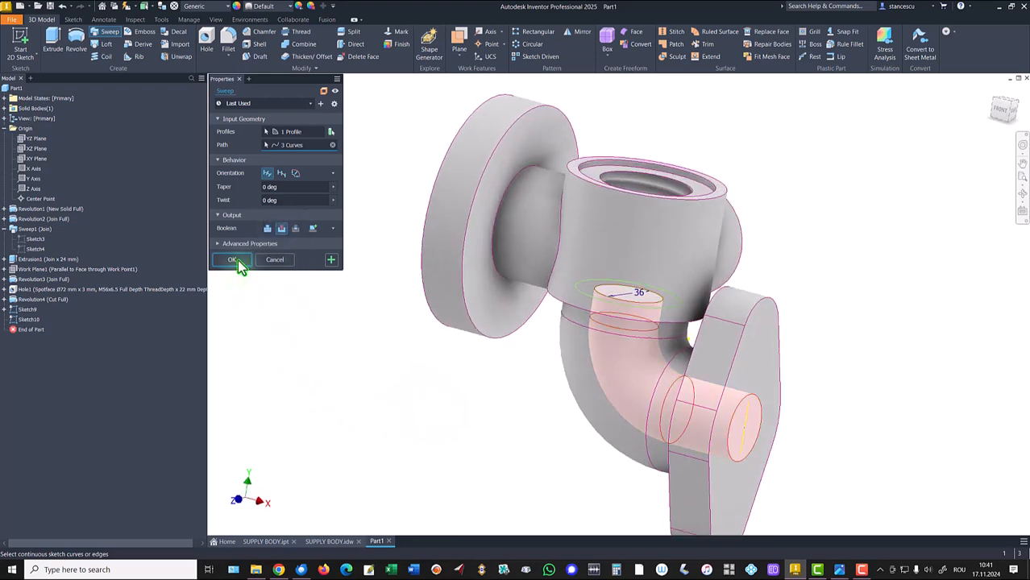
pyautogui.keyDown('shift'); pyautogui.moveTo(236, 298); pyautogui.dragTo(288, 329, button='middle'); pyautogui.keyUp('shift')
pyautogui.press('F6')
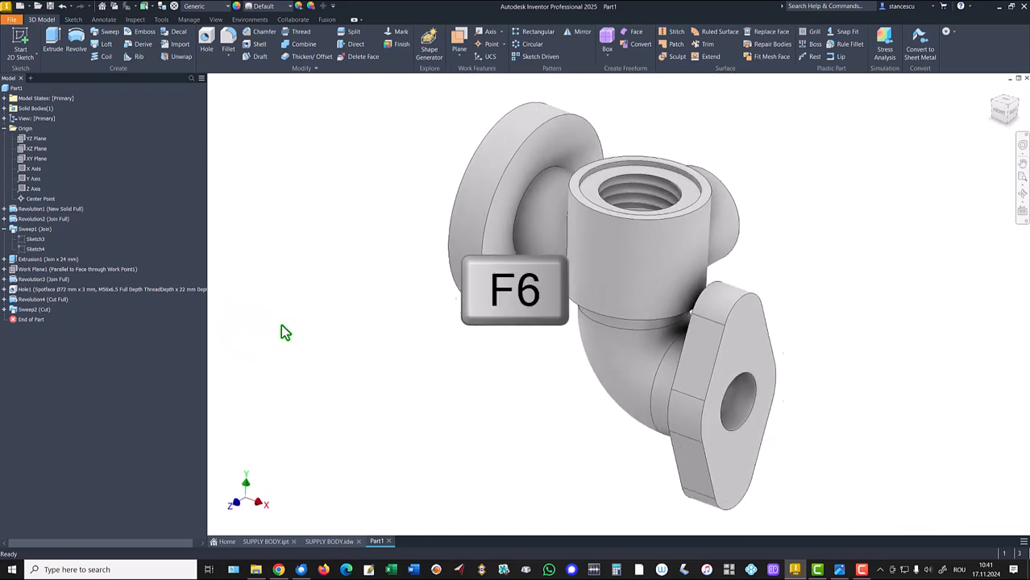
# - Switch to the SUPPLY BODY drawing and zoom into section A-A
pyautogui.click(340, 542)
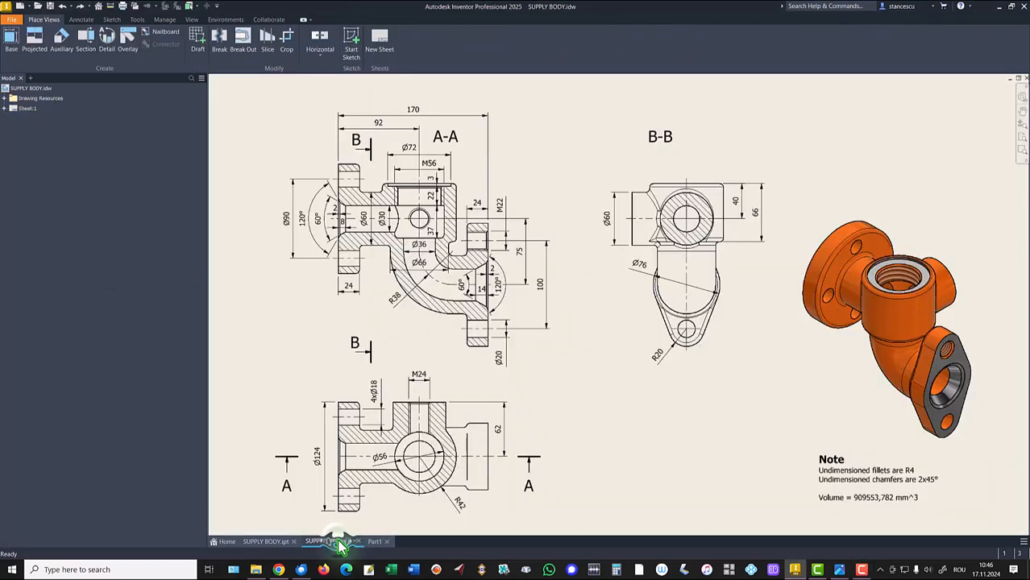
pyautogui.scroll(-3, 364, 226)
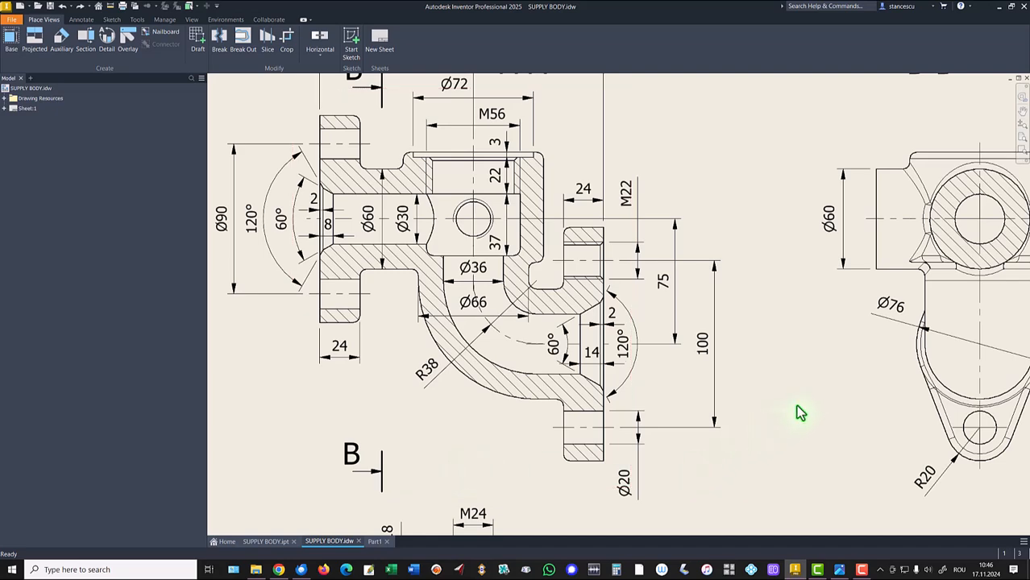
# - Return to the part model and start a new sketch on the XY plane with sliced graphics
pyautogui.press('Home')
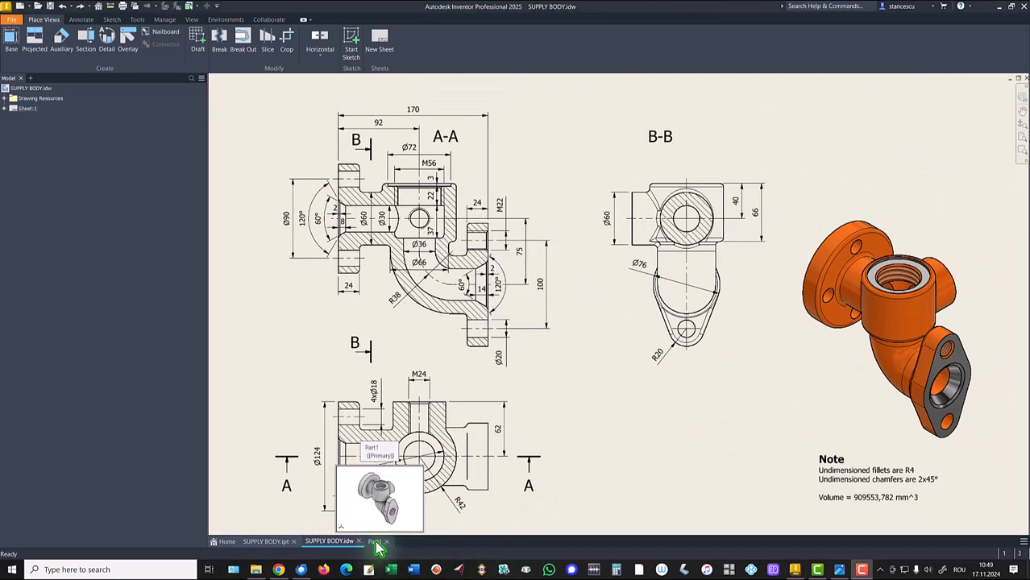
pyautogui.click(375, 541)
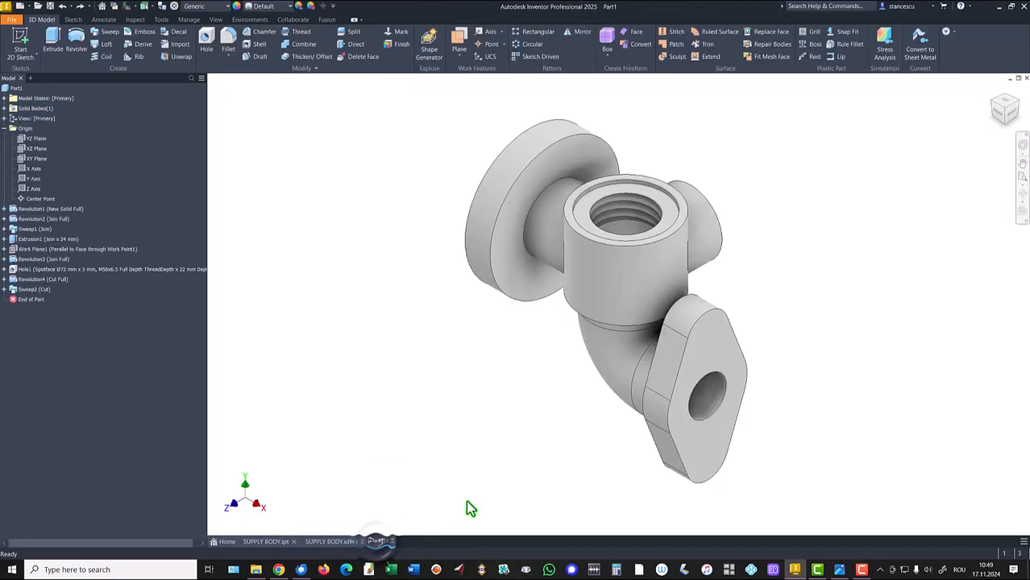
pyautogui.click(32, 158)
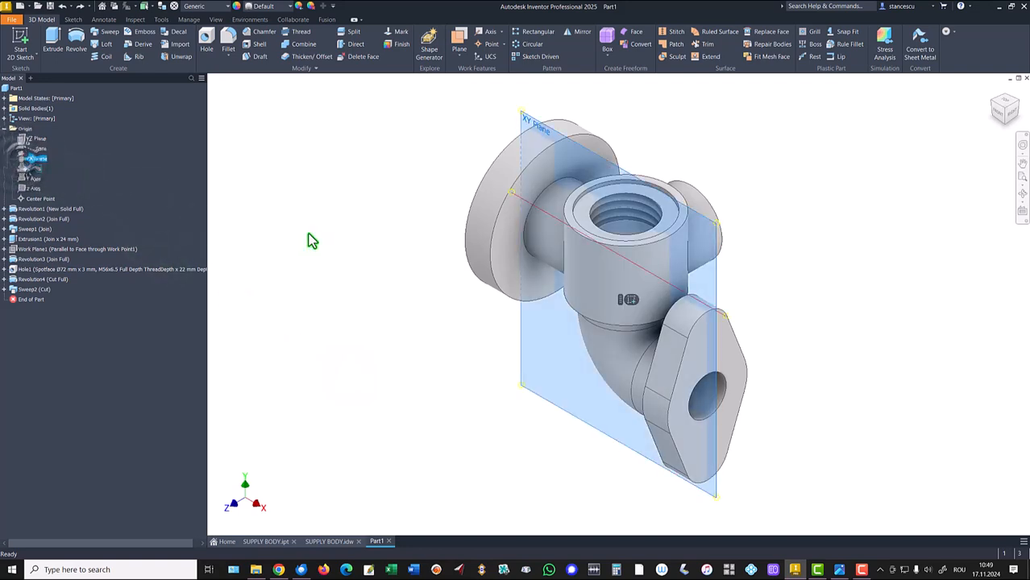
pyautogui.click(628, 302)
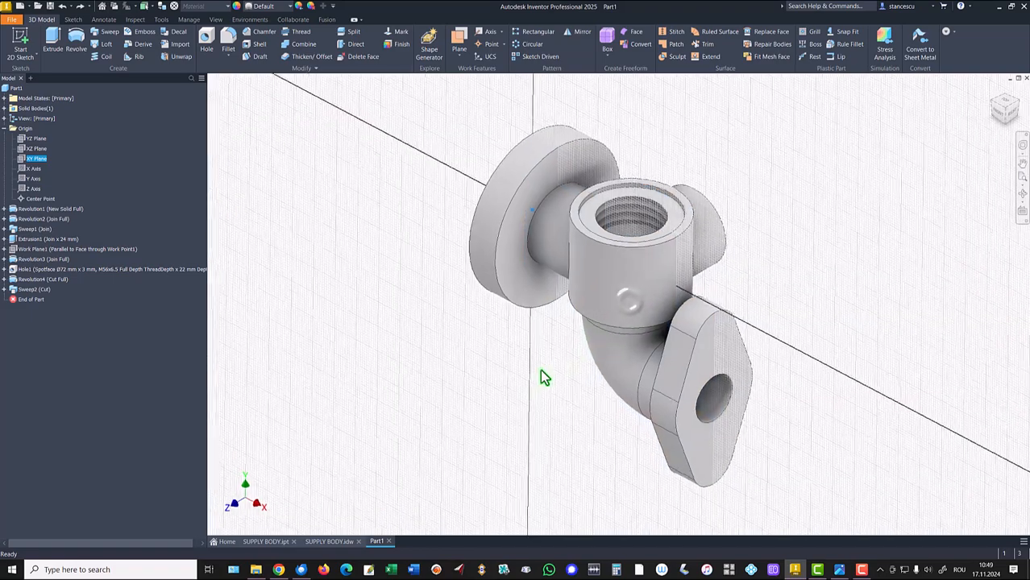
pyautogui.press('F7')
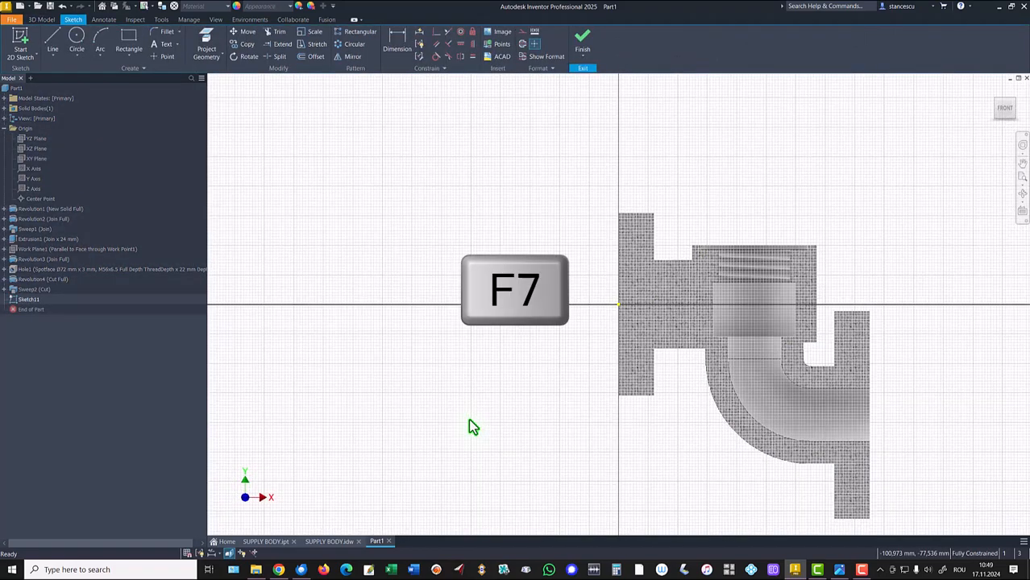
pyautogui.press('Home')
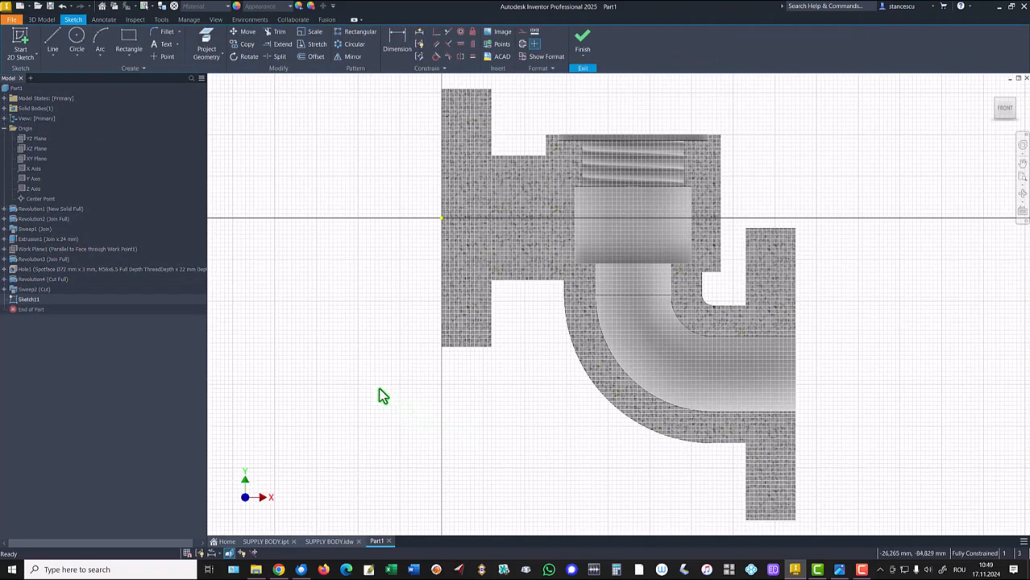
# - Project the threaded bore's top edge and draw a 37 mm line from it down to the axis, then along the axis to the origin
pyautogui.click(207, 41)
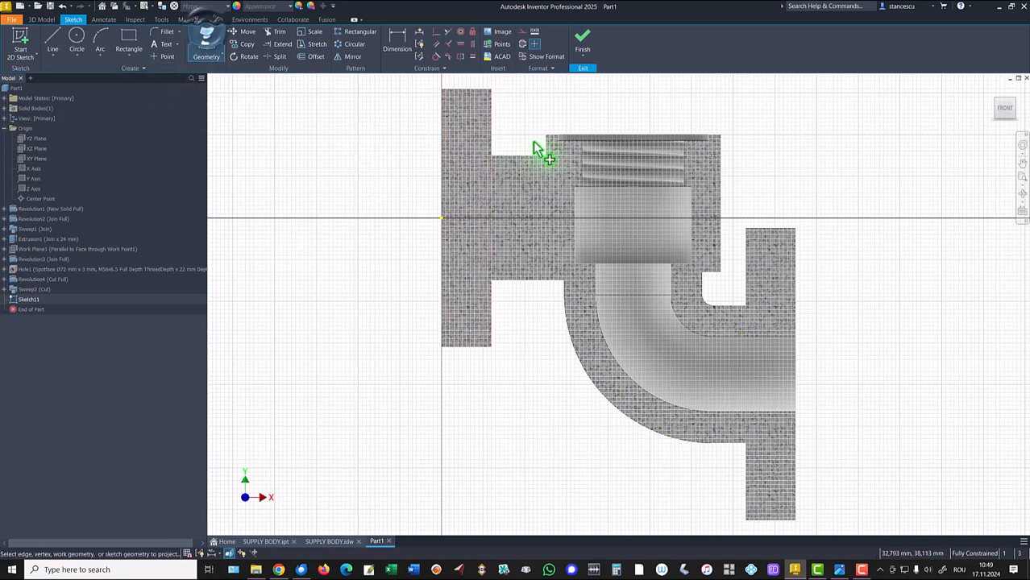
pyautogui.click(642, 144)
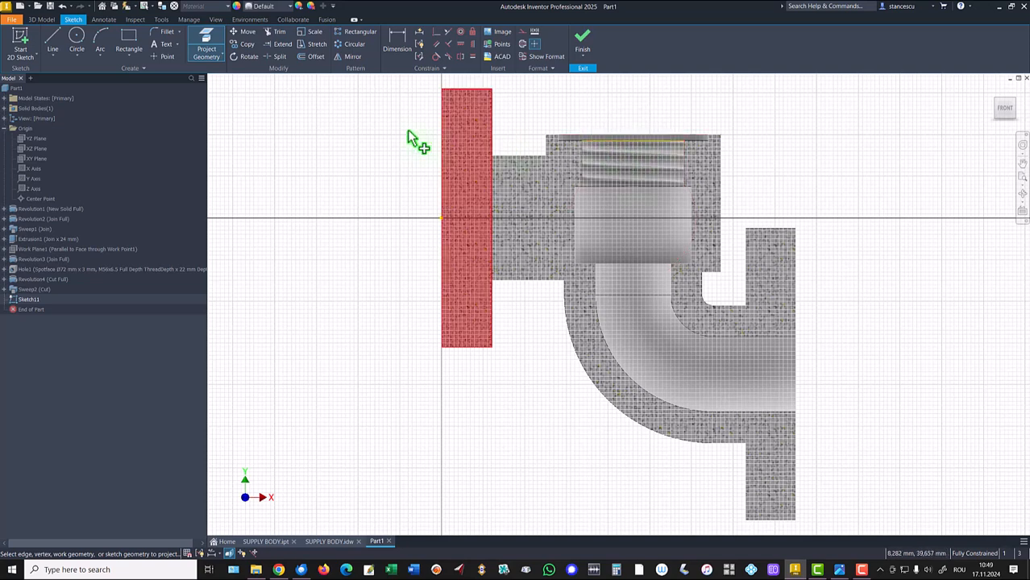
pyautogui.click(54, 44)
pyautogui.click(632, 141)
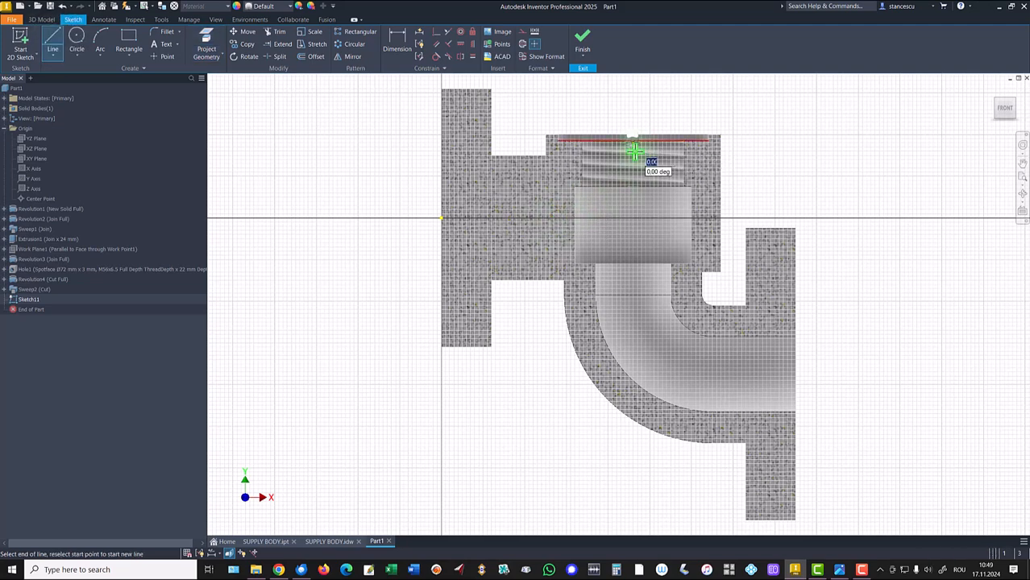
pyautogui.click(634, 220)
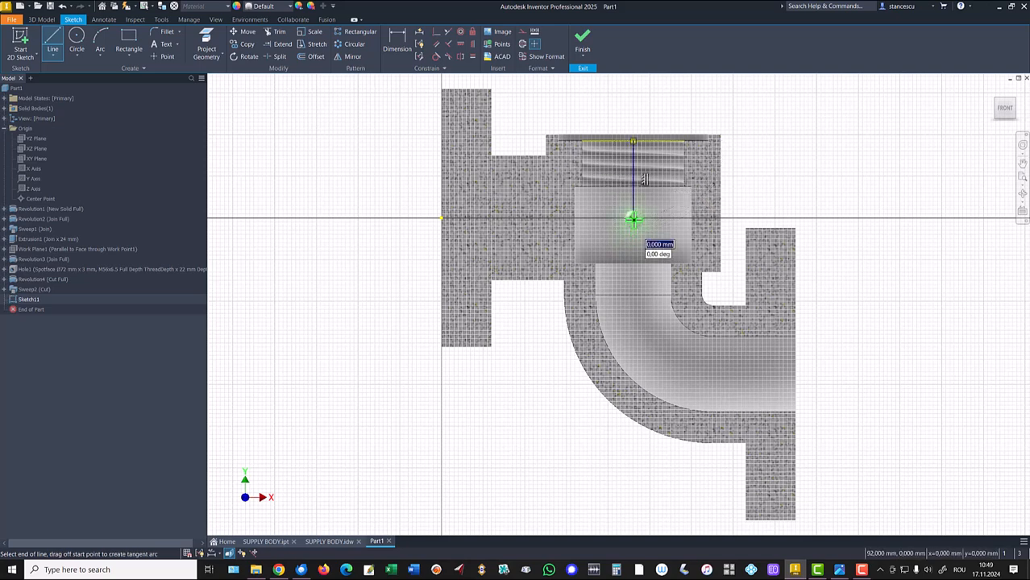
pyautogui.click(441, 219)
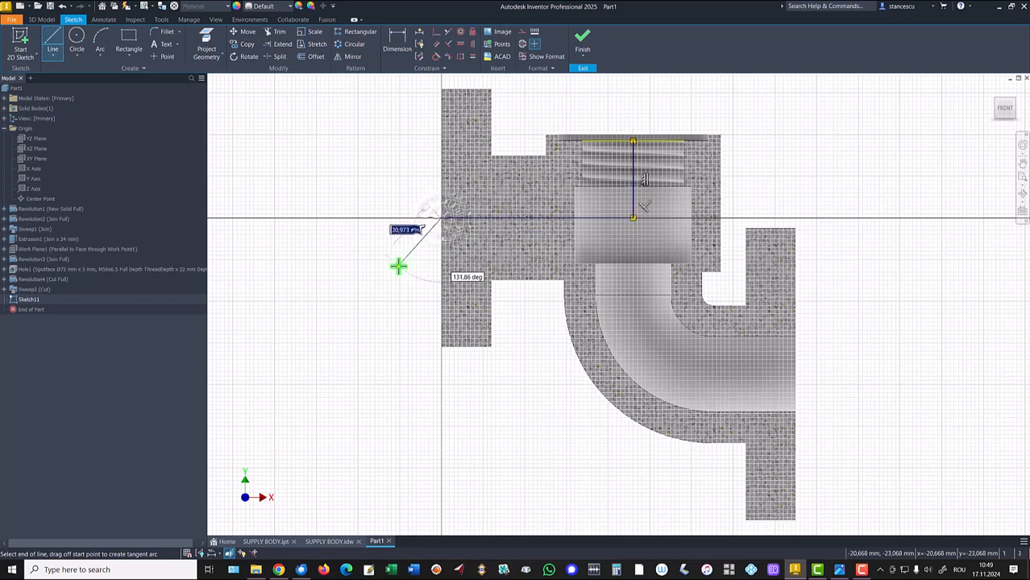
pyautogui.press('Escape')
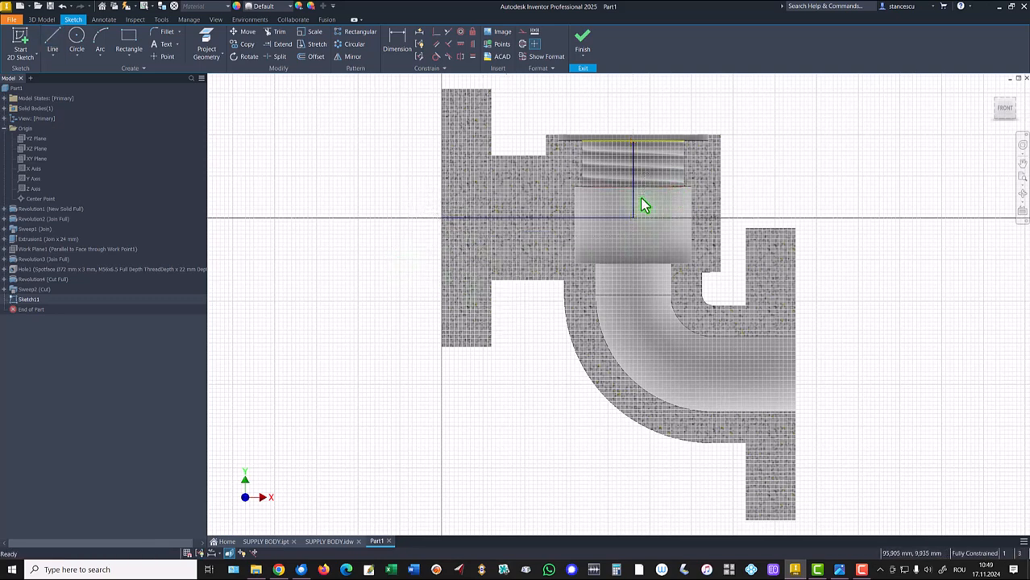
# - Set the vertical line as construction geometry and the horizontal axis line as a centerline
pyautogui.click(633, 200)
pyautogui.rightClick(834, 151)
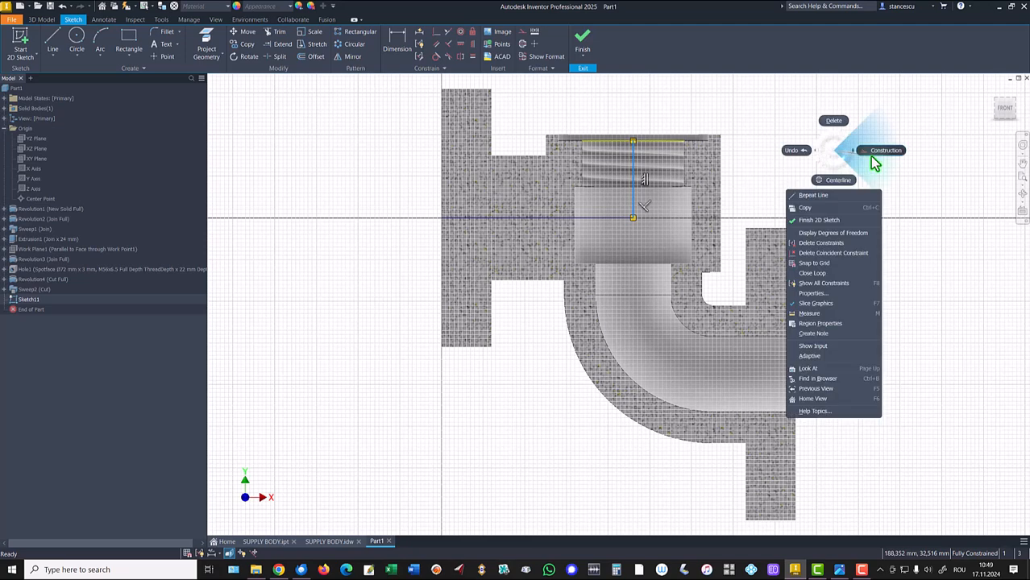
pyautogui.click(880, 154)
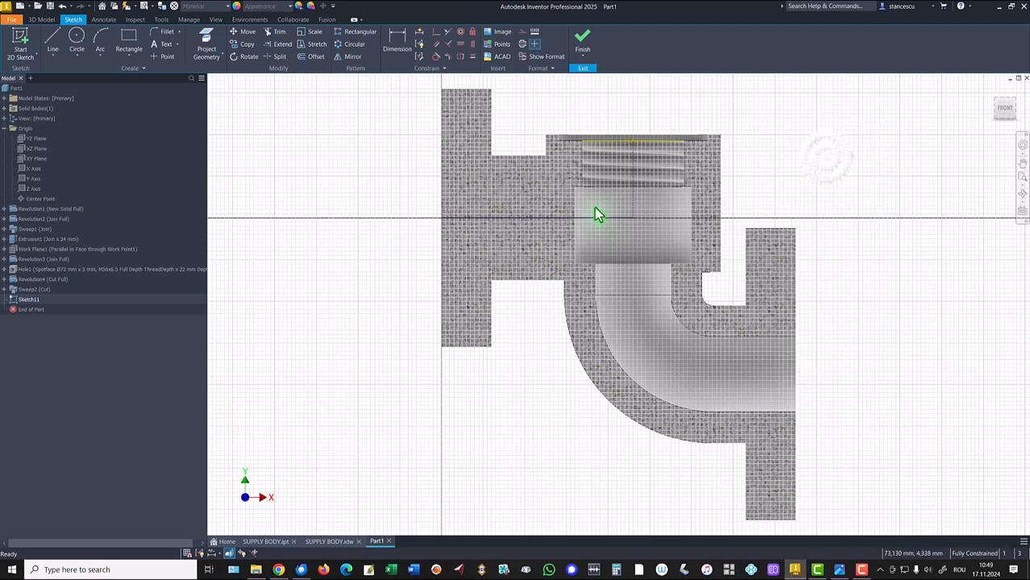
pyautogui.click(593, 218)
pyautogui.rightClick(835, 162)
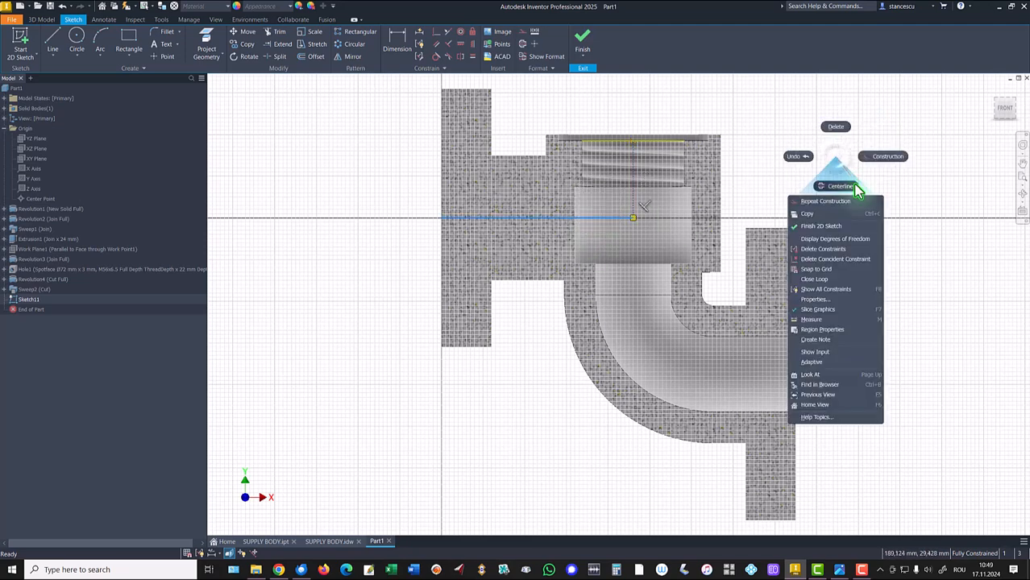
pyautogui.click(855, 186)
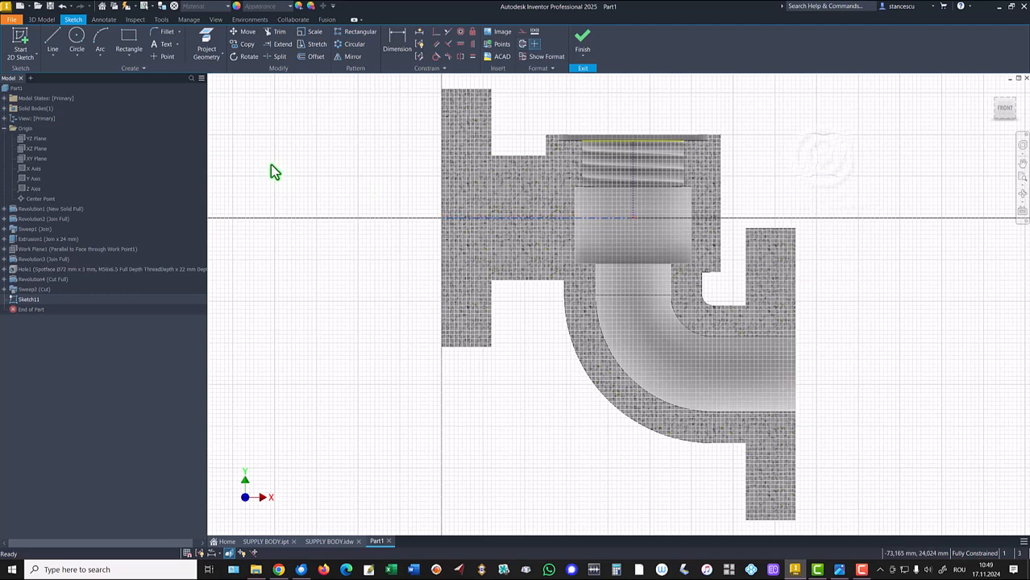
# - Draw a profile from the origin up the flange face, through two angled lines, horizontally at 18.5 mm to x 92 mm and down to the axis
pyautogui.click(52, 39)
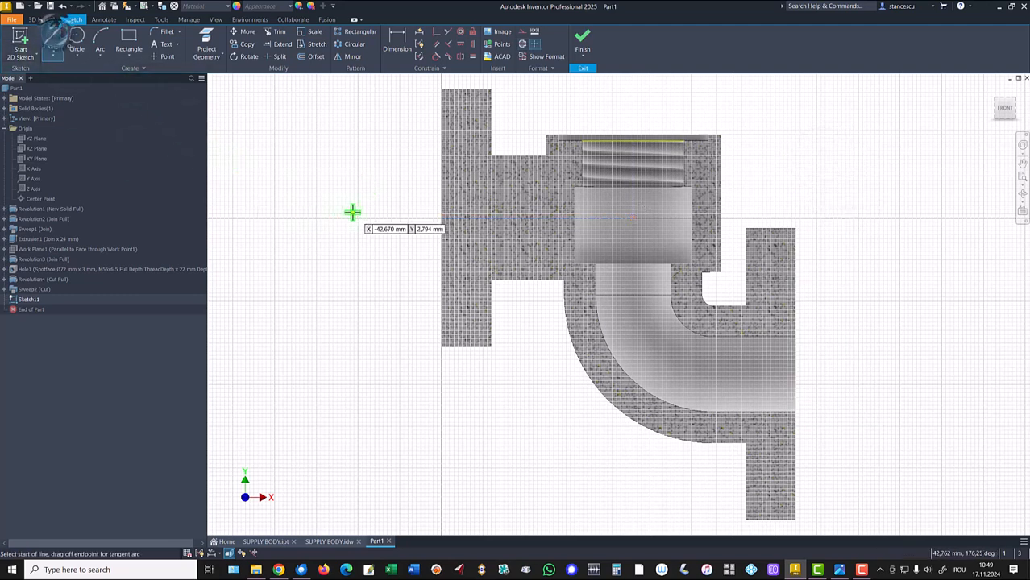
pyautogui.scroll(4, 352, 212)
pyautogui.moveTo(435, 232); pyautogui.dragTo(329, 340, button='middle')
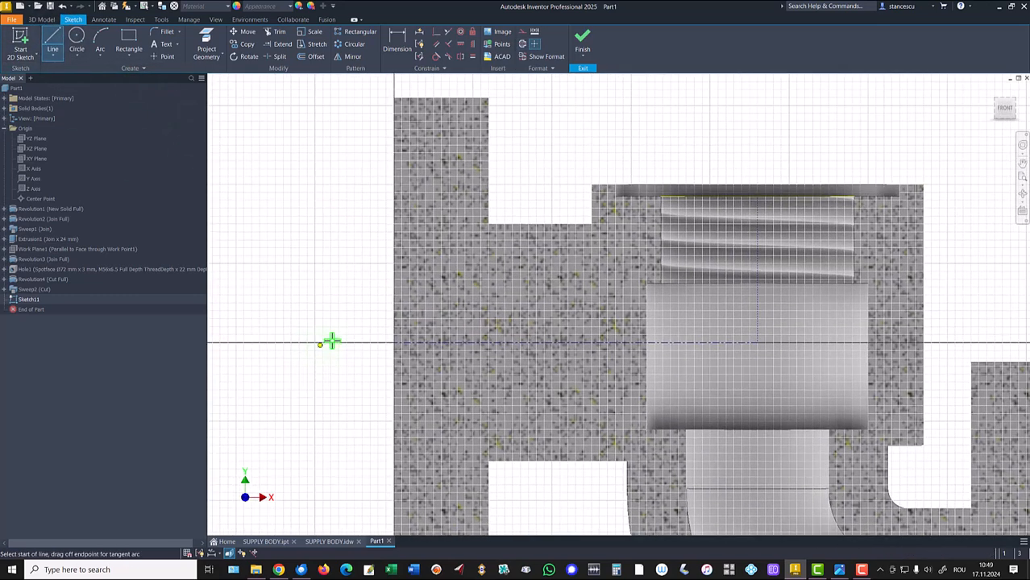
pyautogui.click(395, 344)
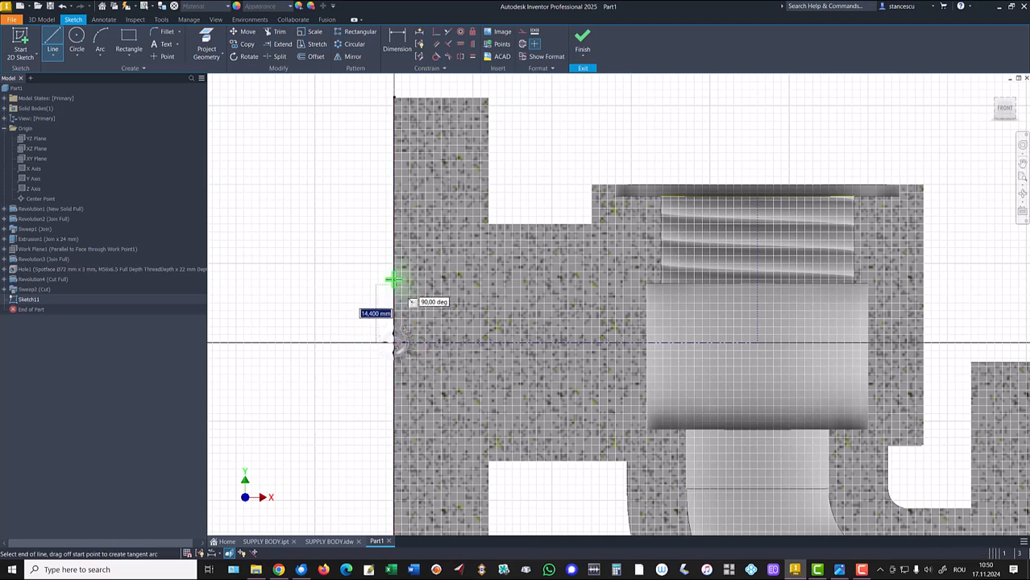
pyautogui.doubleClick(395, 238)
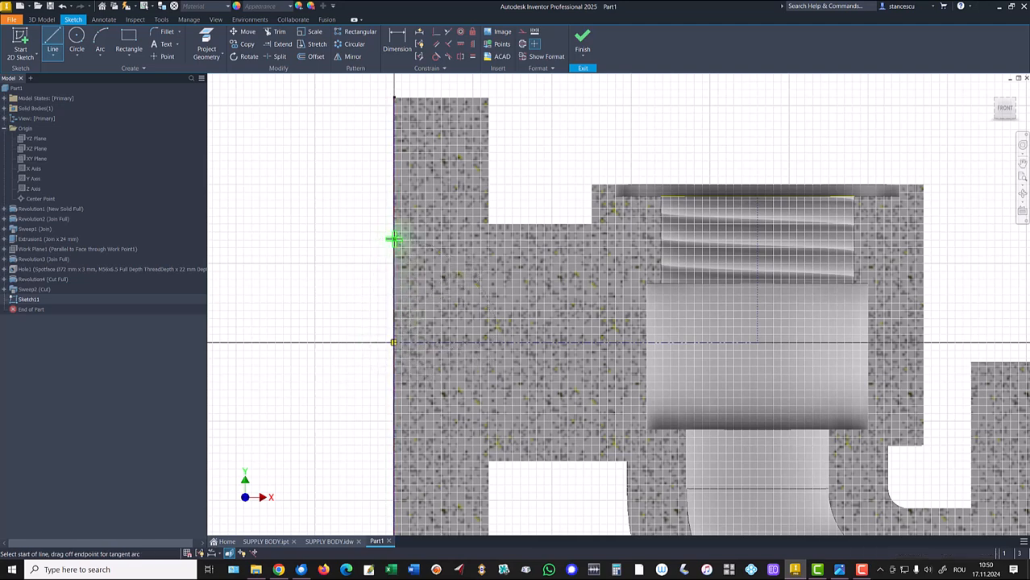
pyautogui.click(395, 239)
pyautogui.click(407, 255)
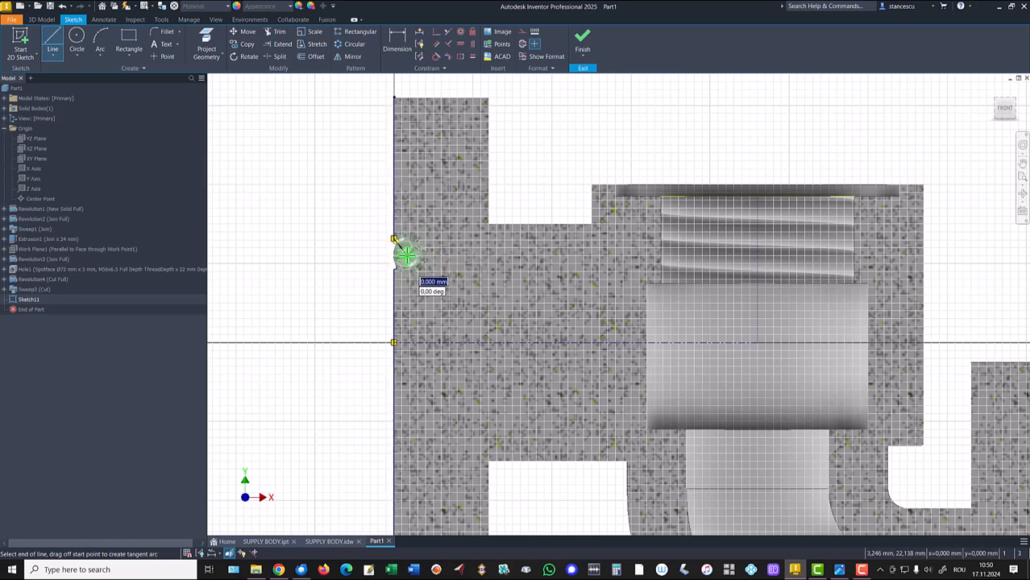
pyautogui.click(449, 268)
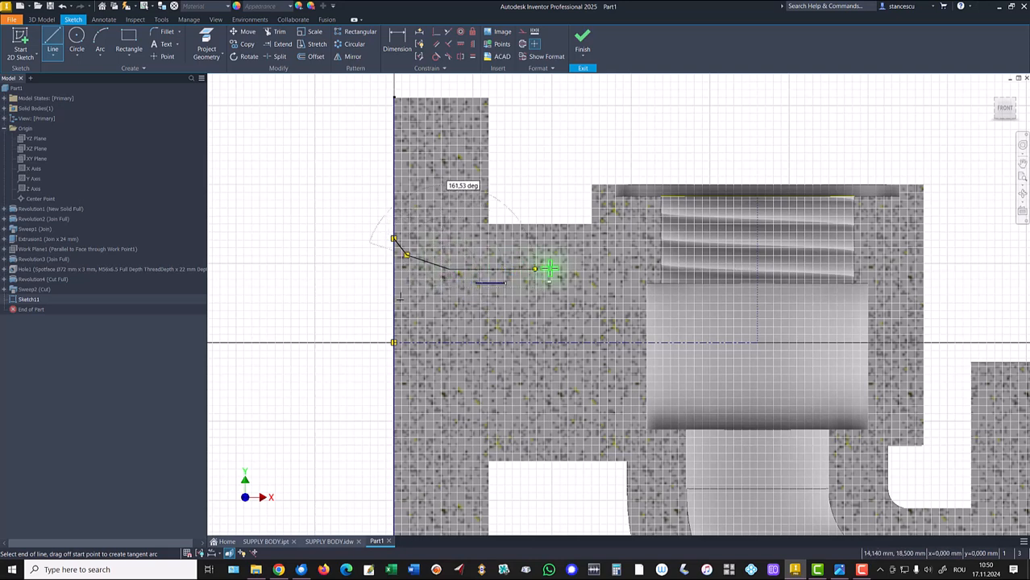
pyautogui.click(758, 269)
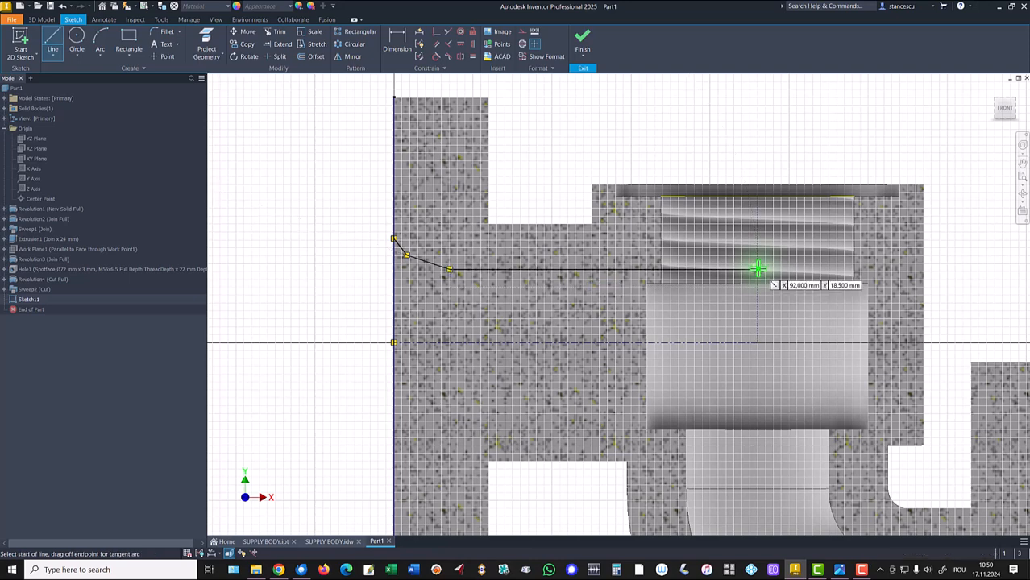
pyautogui.click(757, 269)
pyautogui.click(758, 269)
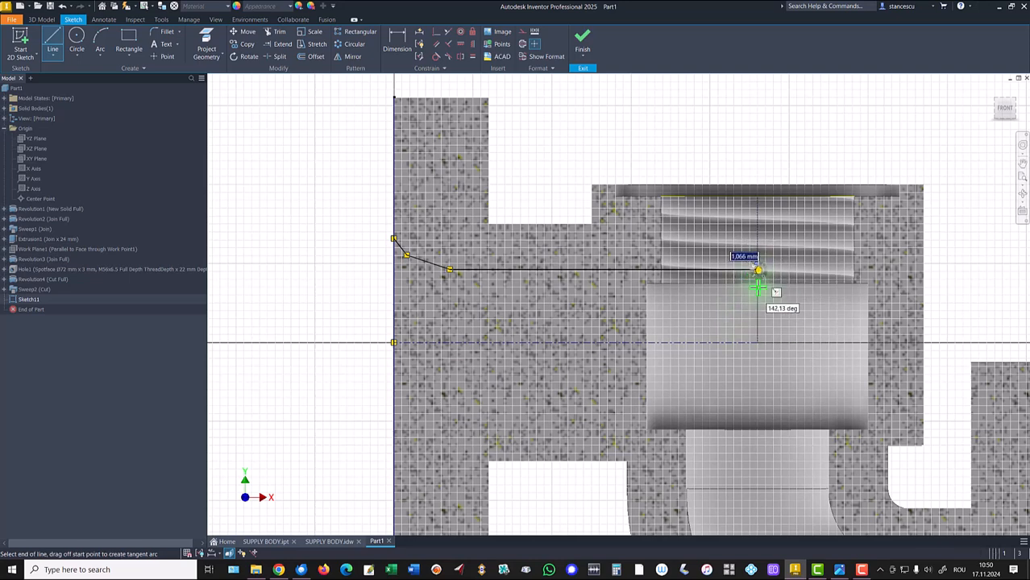
pyautogui.click(758, 343)
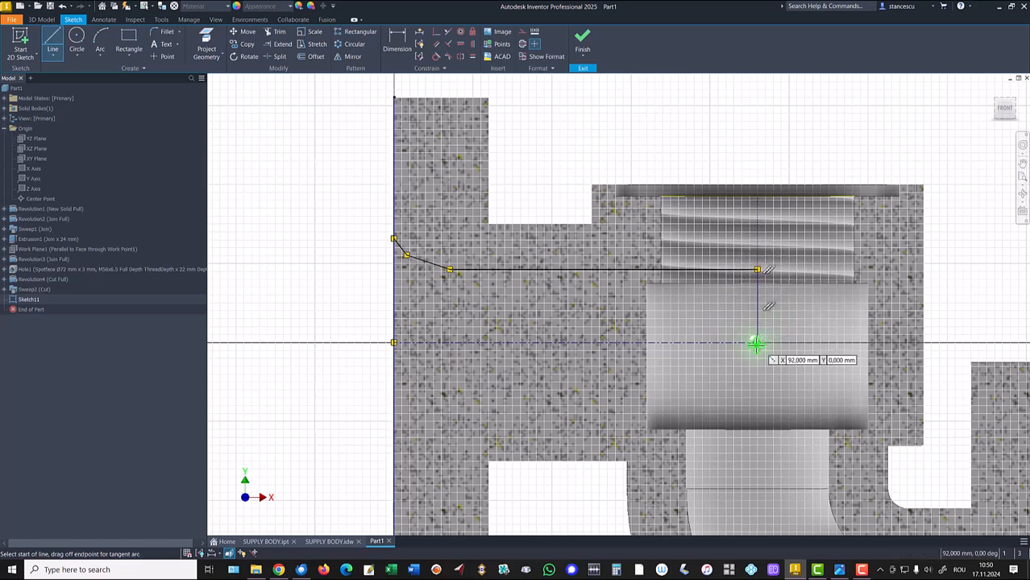
pyautogui.press('Escape')
# - Dimension the short angled line at 60° to the axis
pyautogui.click(397, 37)
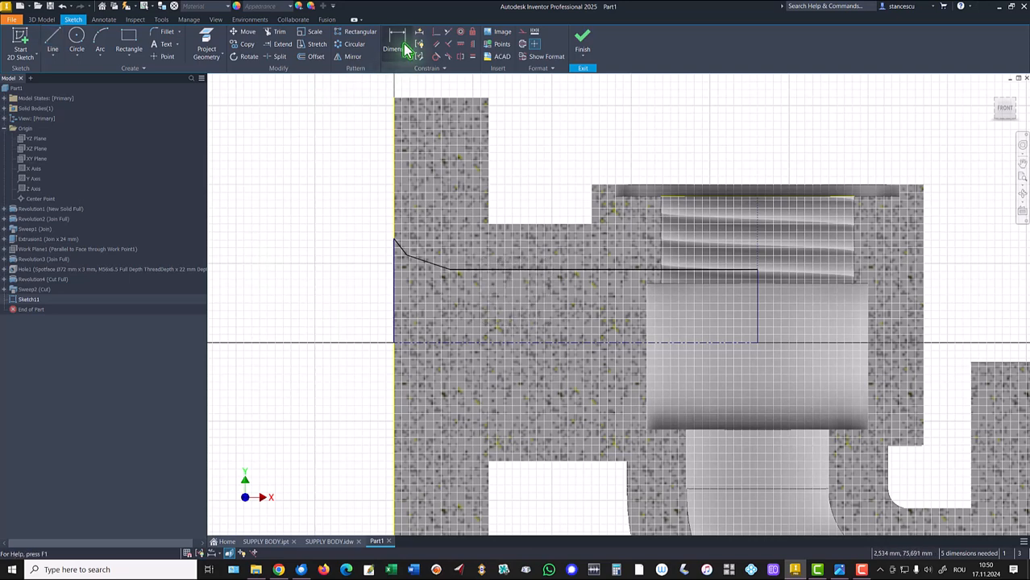
pyautogui.click(397, 243)
pyautogui.click(411, 352)
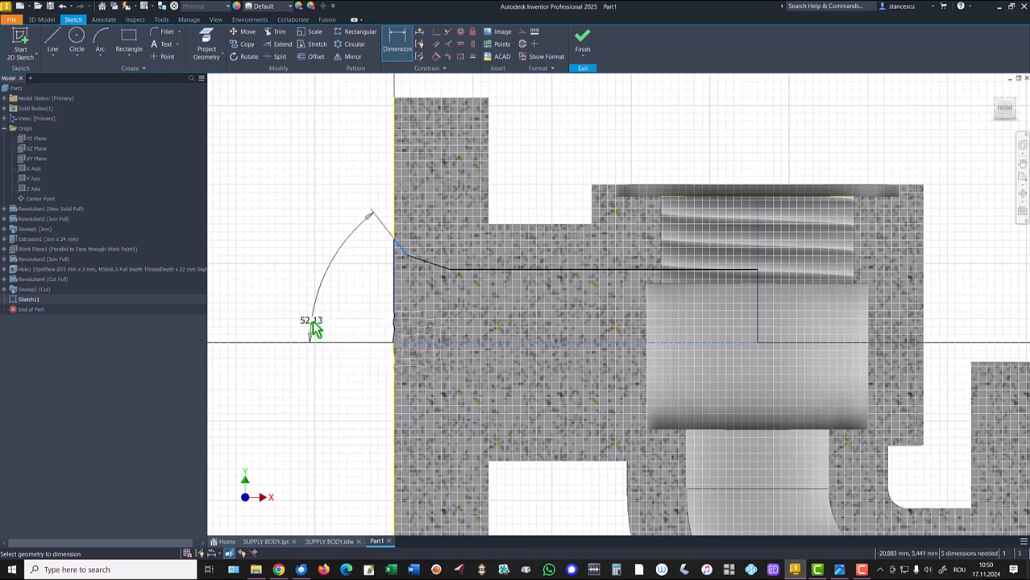
pyautogui.click(299, 300)
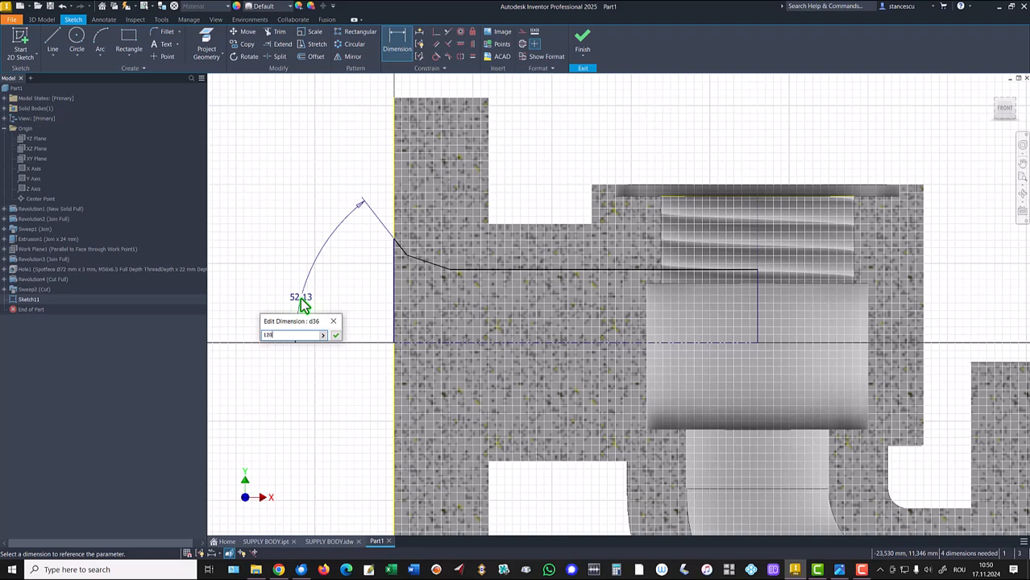
pyautogui.write('60')
pyautogui.press('Return')
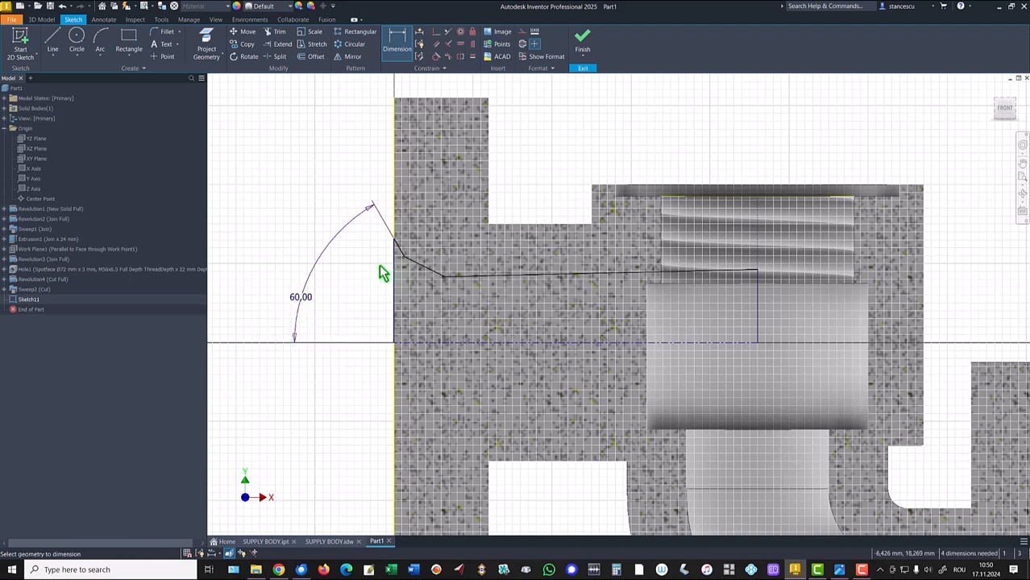
# - Dimension the second angled line to the axis as 60/2 degrees
pyautogui.click(419, 271)
pyautogui.click(429, 347)
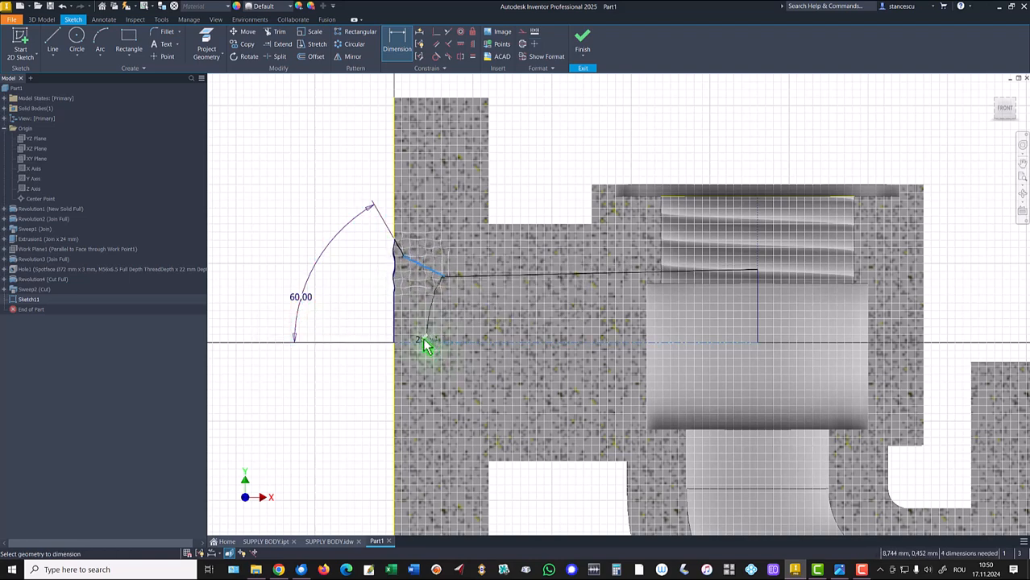
pyautogui.click(352, 320)
pyautogui.write('6')
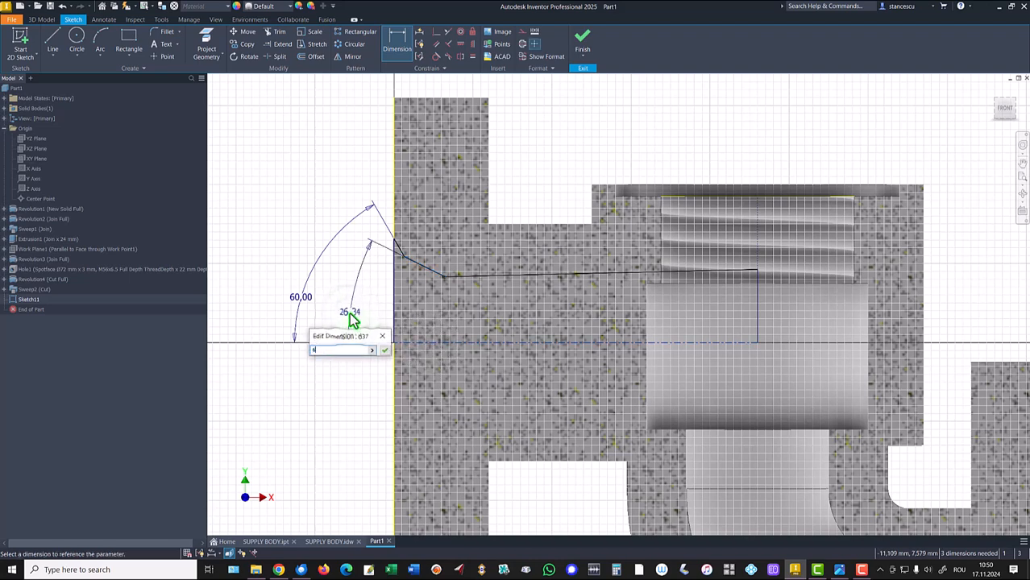
pyautogui.write('0/2')
pyautogui.press('Return')
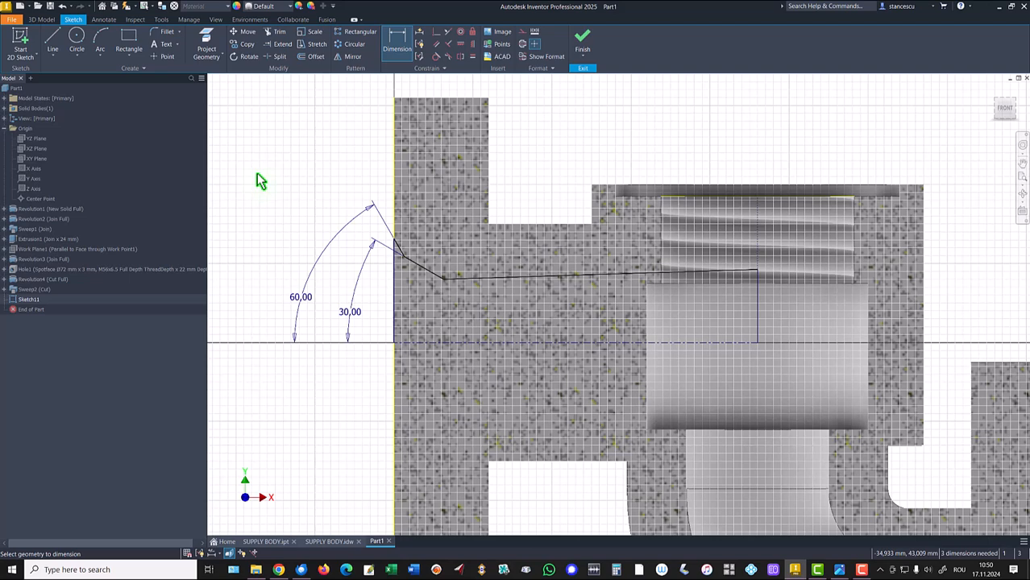
# - Dimension the short angled line's horizontal width as 2 mm
pyautogui.scroll(3, 377, 219)
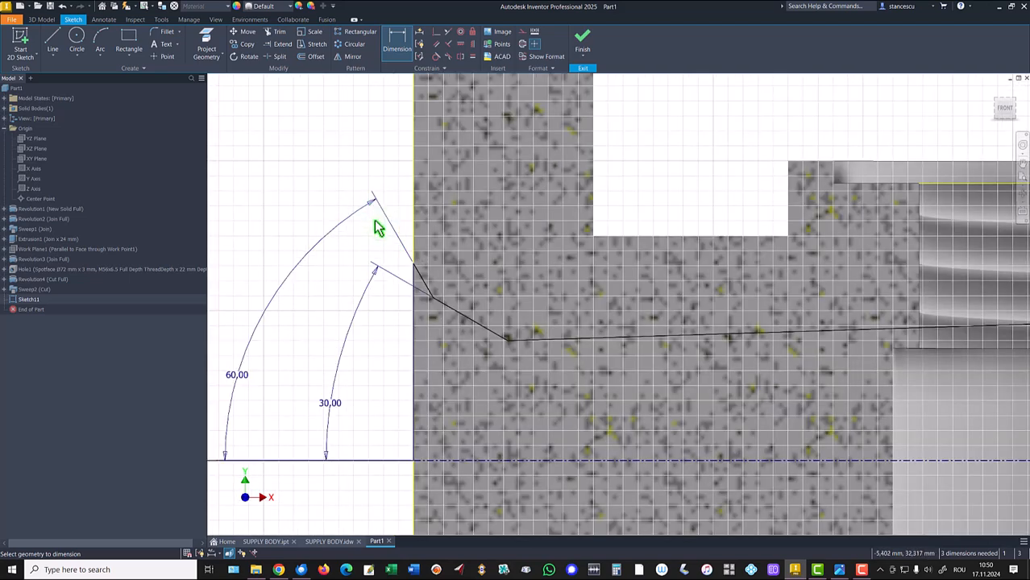
pyautogui.click(419, 277)
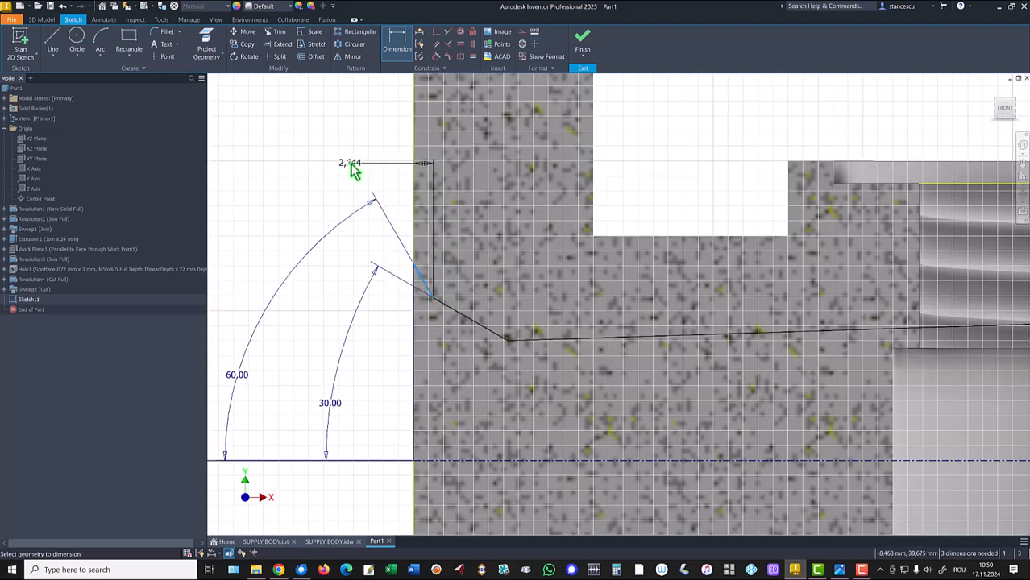
pyautogui.click(352, 169)
pyautogui.write('2')
pyautogui.press('Return')
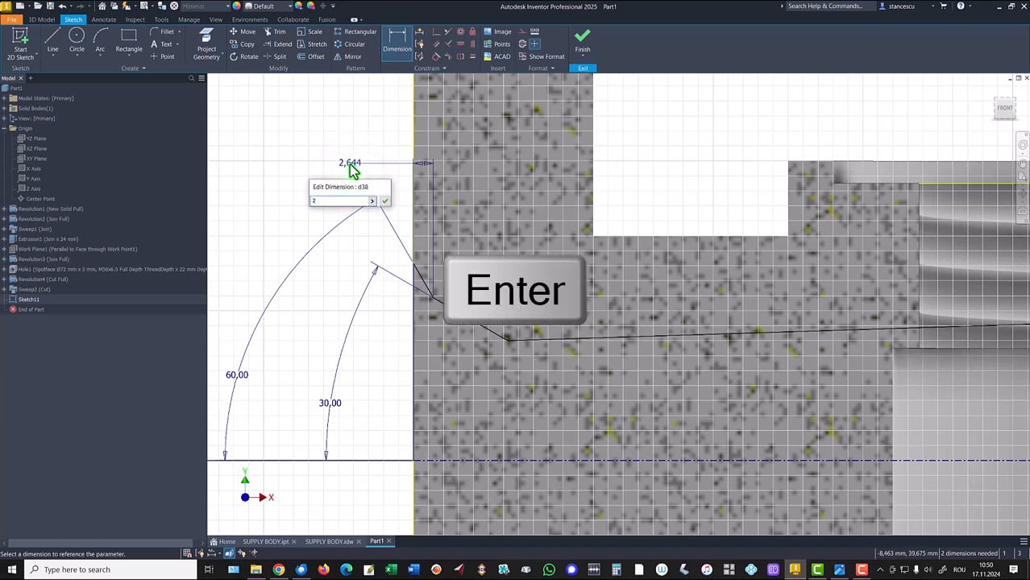
# - Dimension the end of the second angled line from the flange face horizontally as 8 mm
pyautogui.click(504, 339)
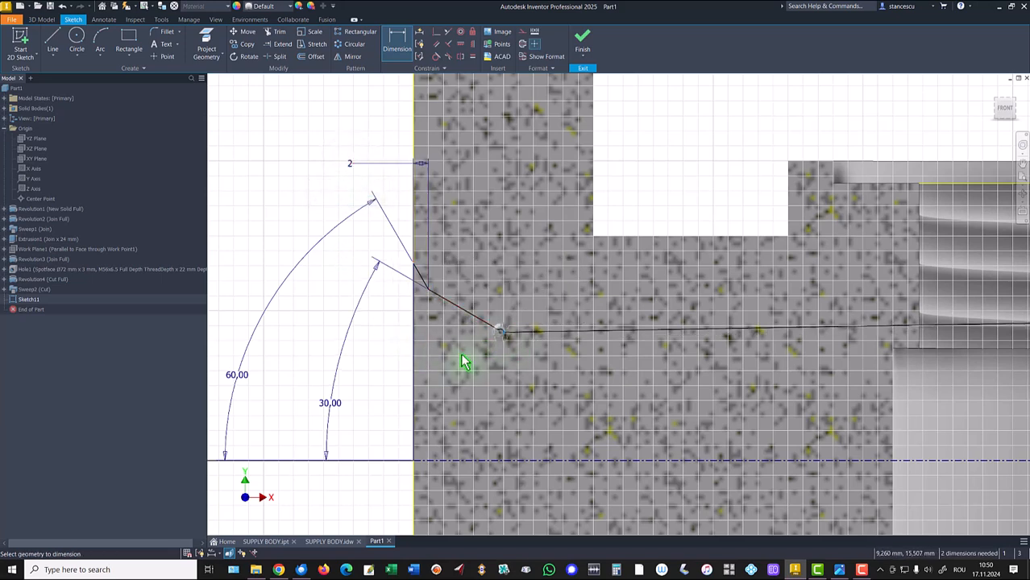
pyautogui.click(416, 380)
pyautogui.click(375, 358)
pyautogui.write('8')
pyautogui.press('Return')
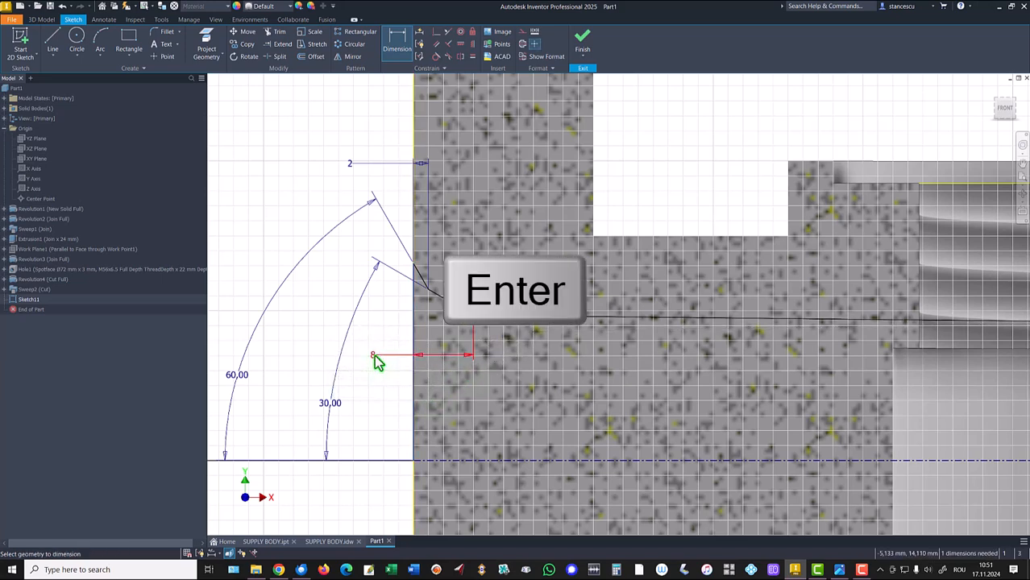
# - Add a dimension from the horizontal bore line to the axis, then undo it
pyautogui.click(610, 320)
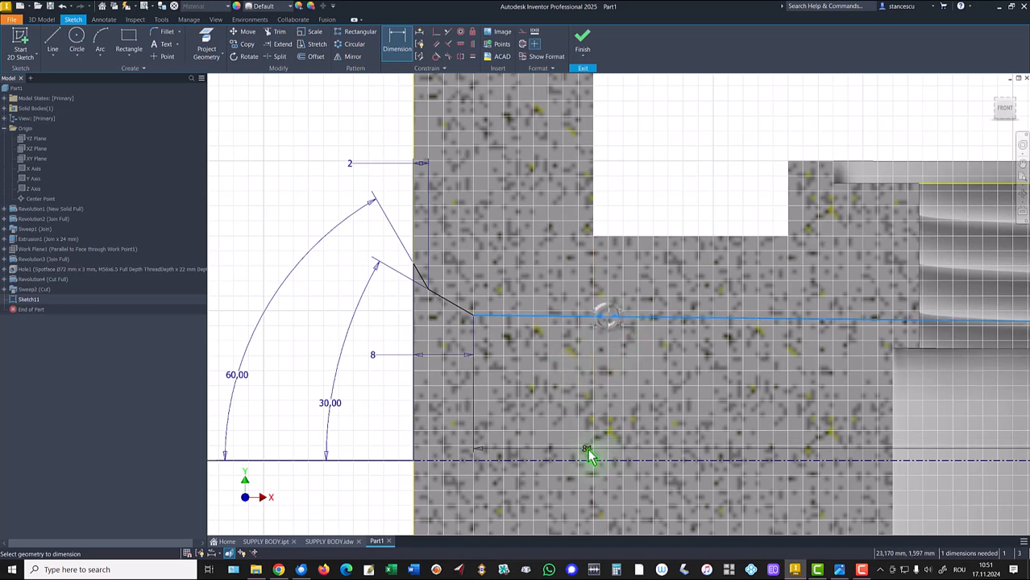
pyautogui.click(588, 461)
pyautogui.click(373, 419)
pyautogui.press('Escape')
pyautogui.press('Escape')
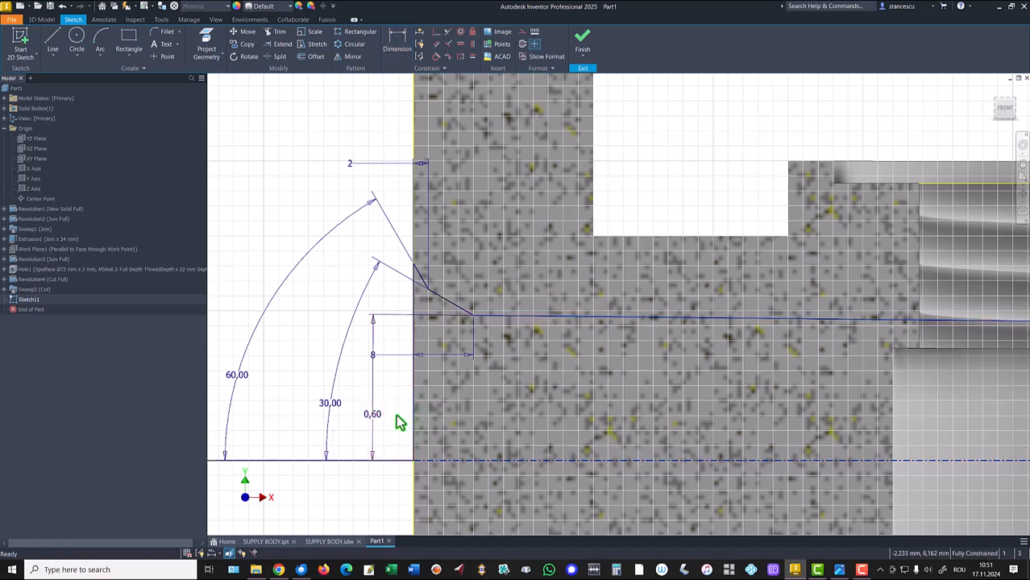
pyautogui.hotkey('ctrl', 'z')
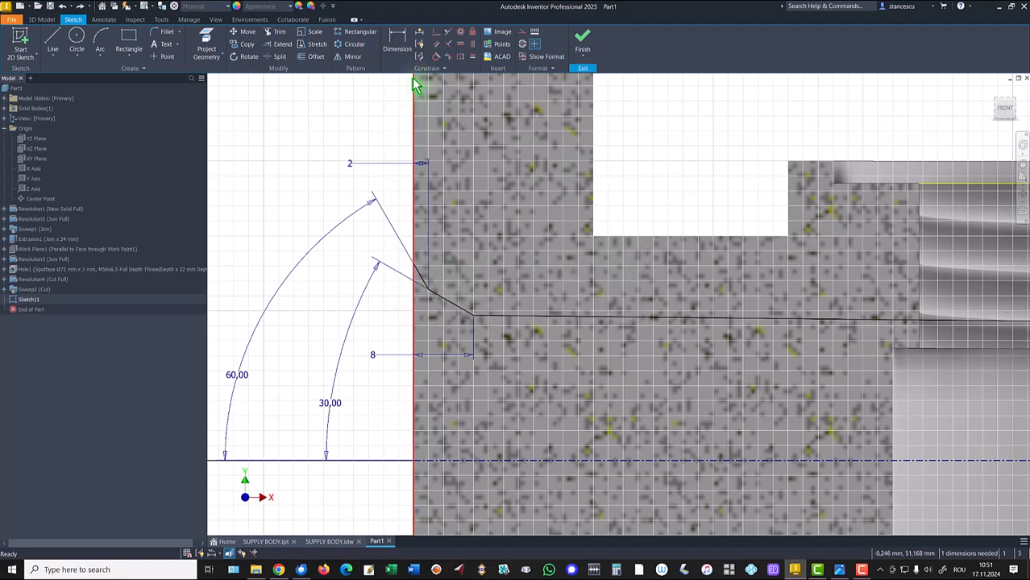
# - Try to dimension the horizontal bore line to the axis as a diameter, cancelling the over-constraint
pyautogui.click(461, 47)
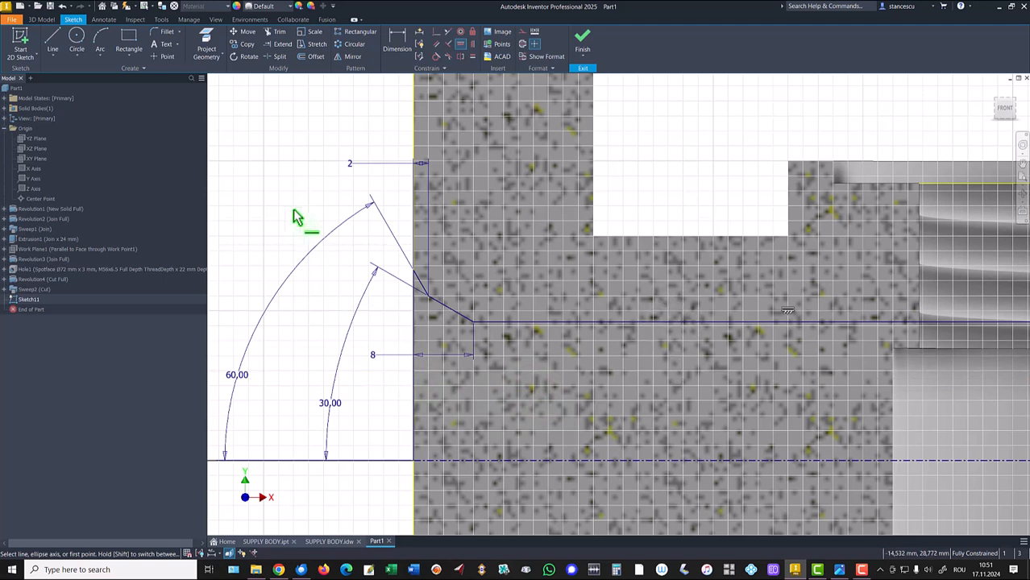
pyautogui.click(396, 47)
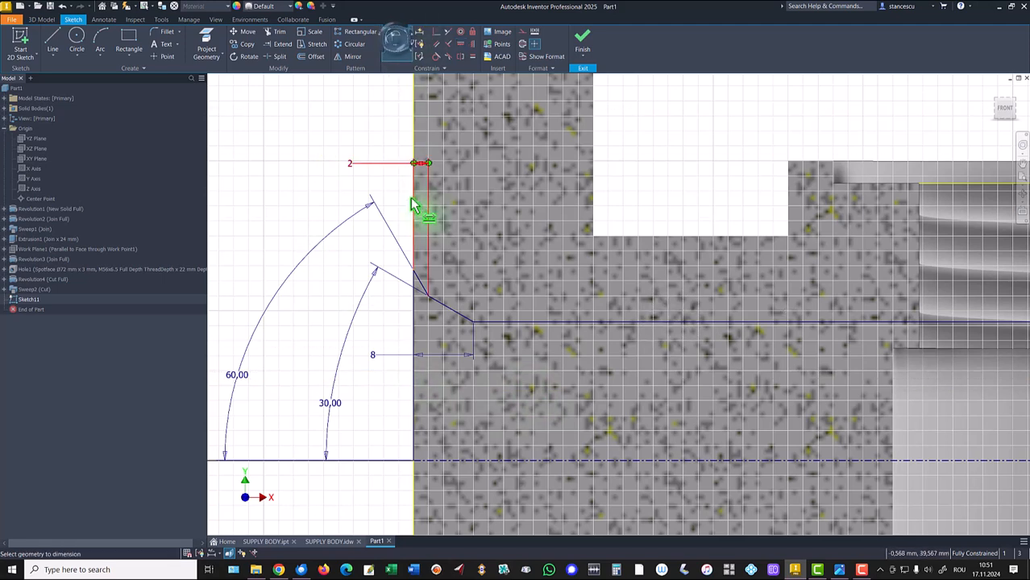
pyautogui.click(520, 322)
pyautogui.click(532, 462)
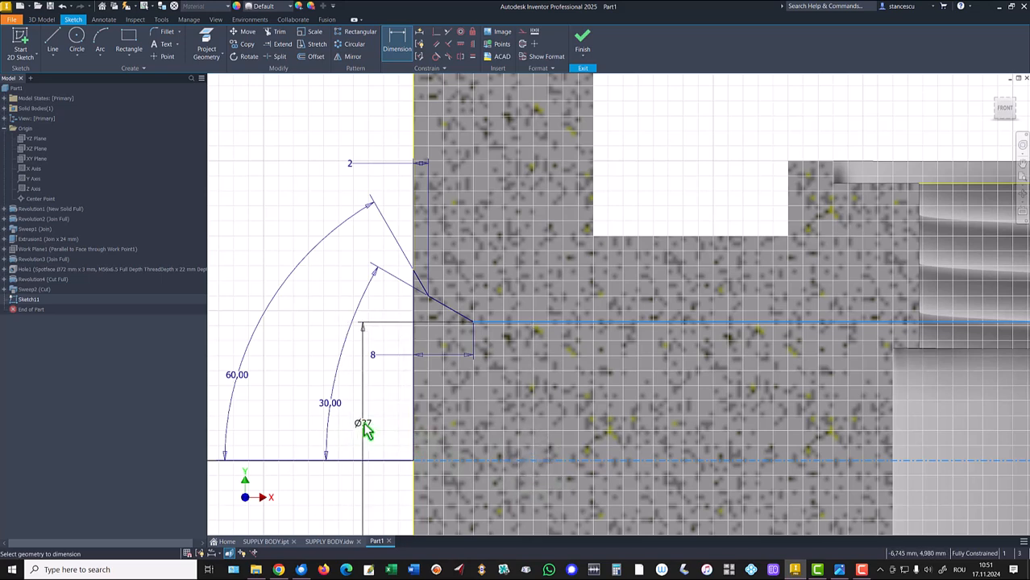
pyautogui.click(364, 430)
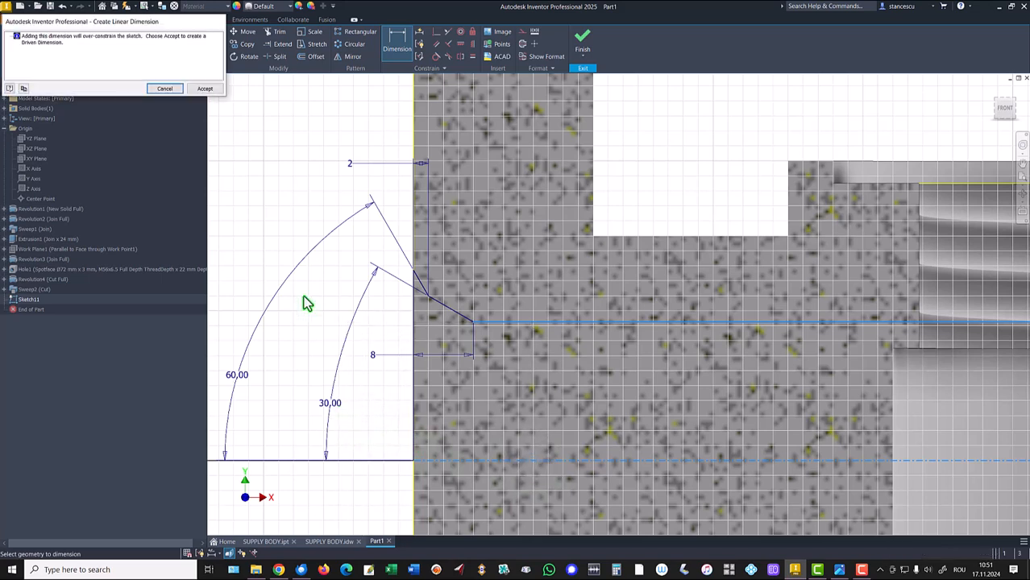
pyautogui.click(165, 89)
# - Delete the constraint on the horizontal bore line and drag the line down below the chamfer
pyautogui.scroll(-2, 375, 350)
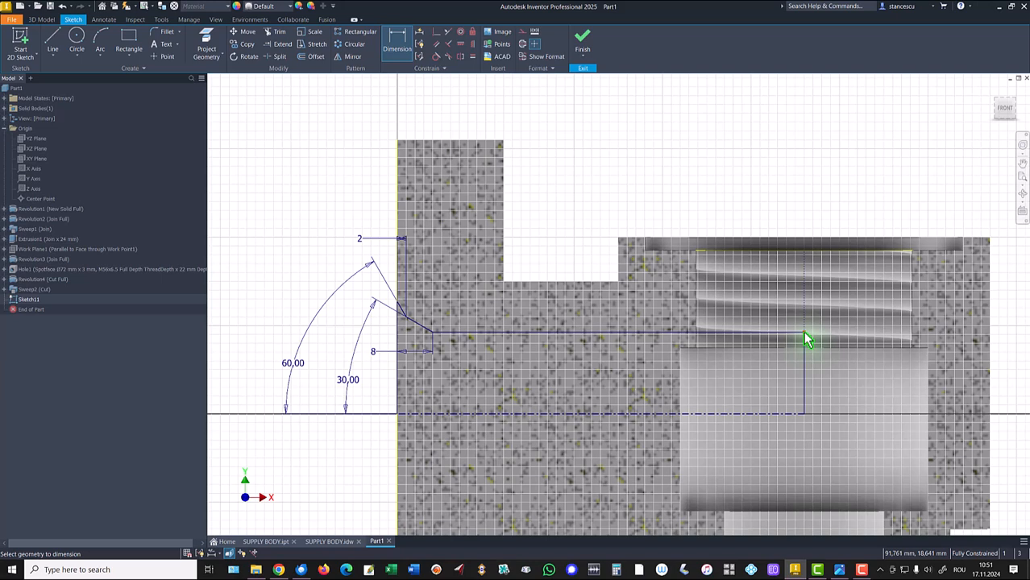
pyautogui.press('Escape')
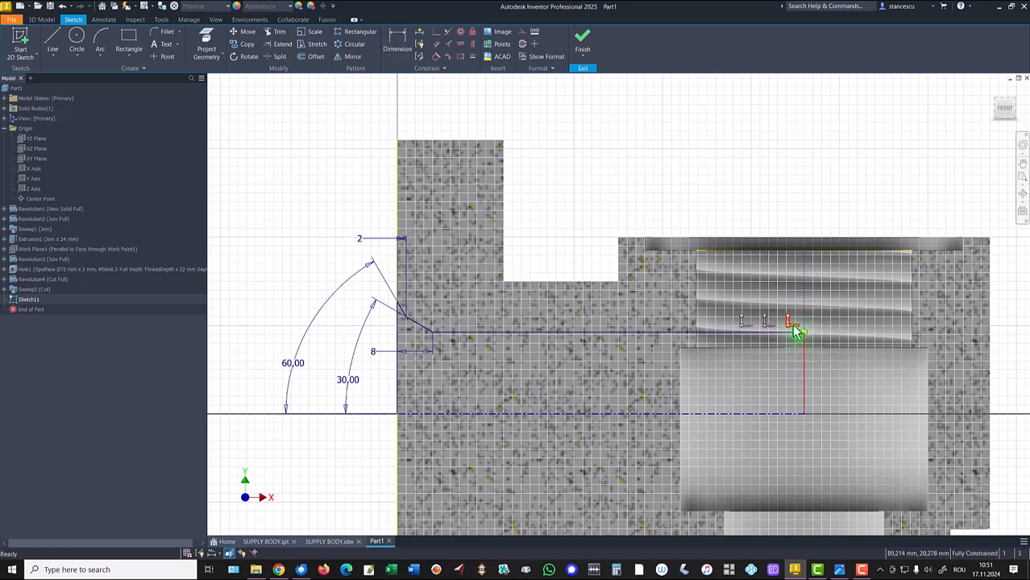
pyautogui.click(745, 327)
pyautogui.press('Delete')
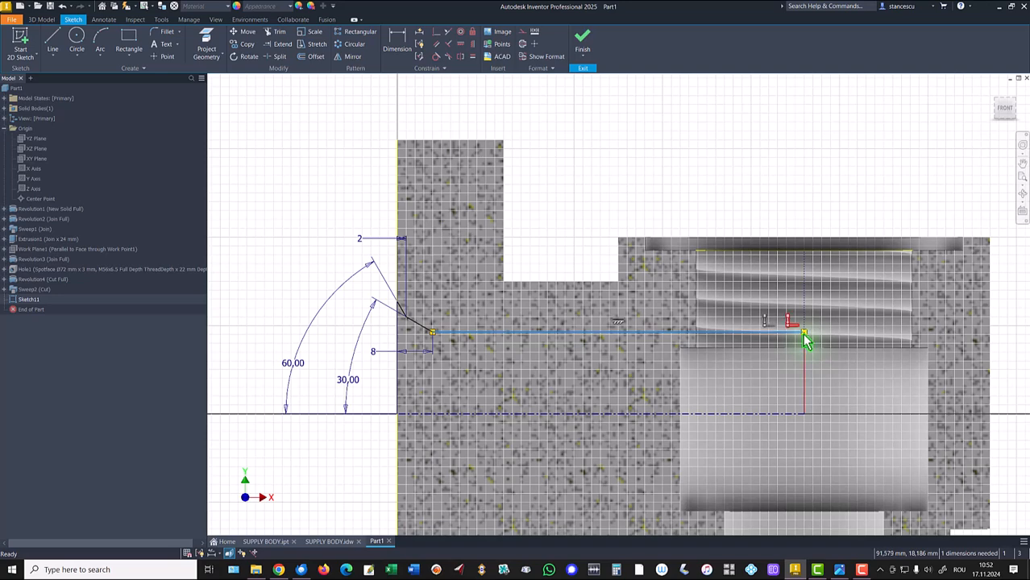
pyautogui.moveTo(774, 333); pyautogui.dragTo(779, 363)
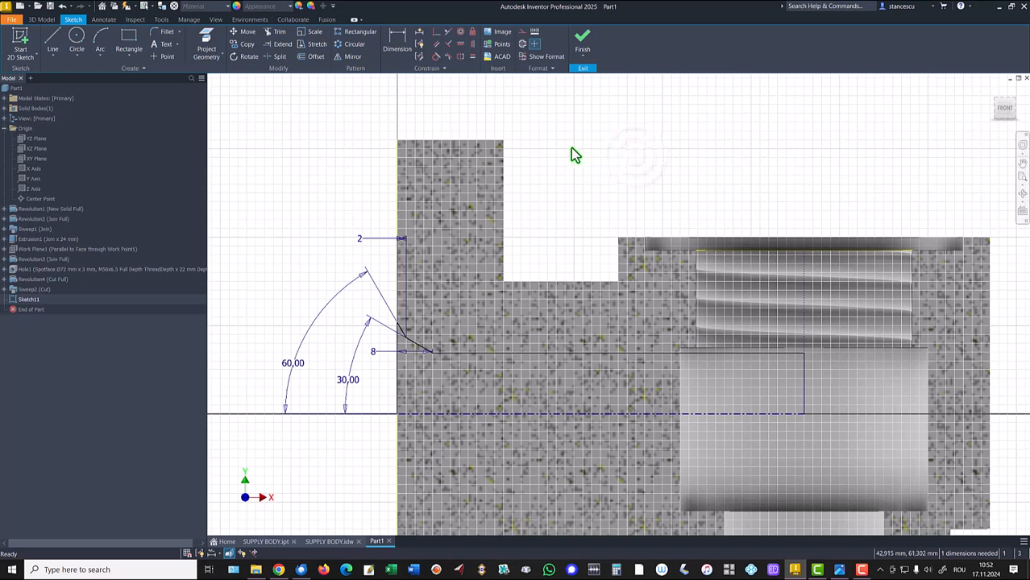
# - Dimension the horizontal bore line to the axis as a 30 mm diameter
pyautogui.click(390, 51)
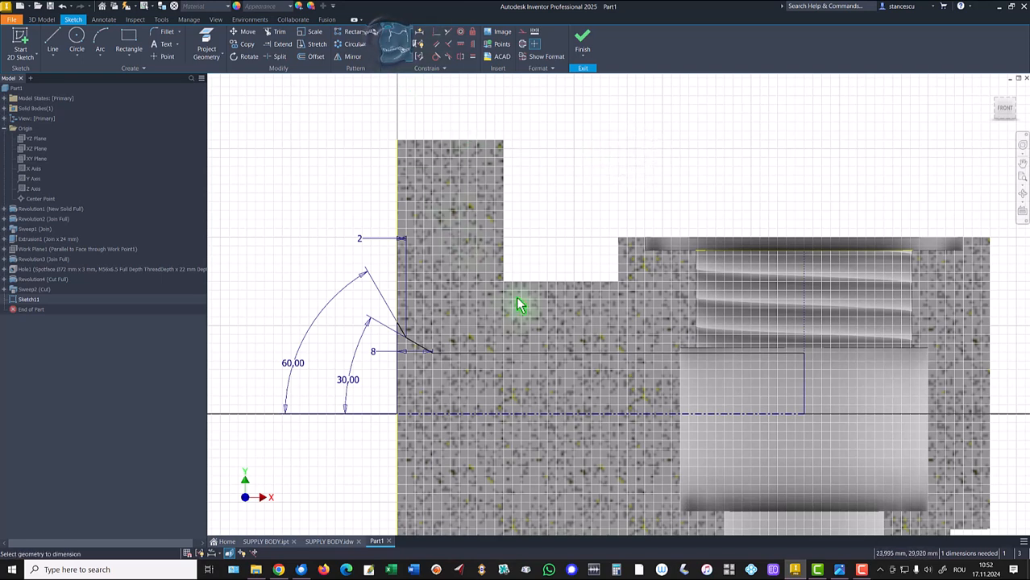
pyautogui.click(532, 363)
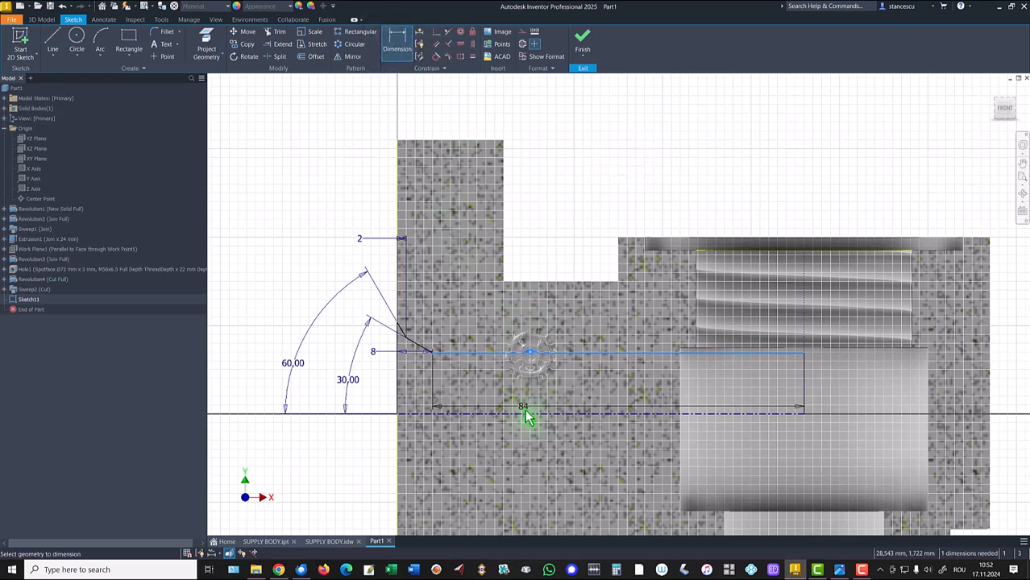
pyautogui.click(524, 414)
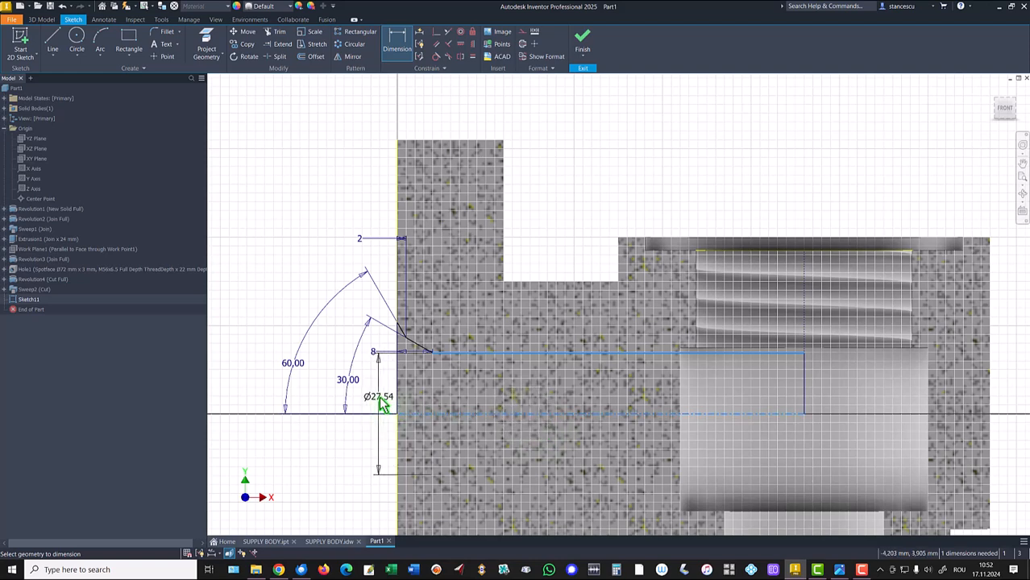
pyautogui.click(380, 403)
pyautogui.write('30')
pyautogui.press('Return')
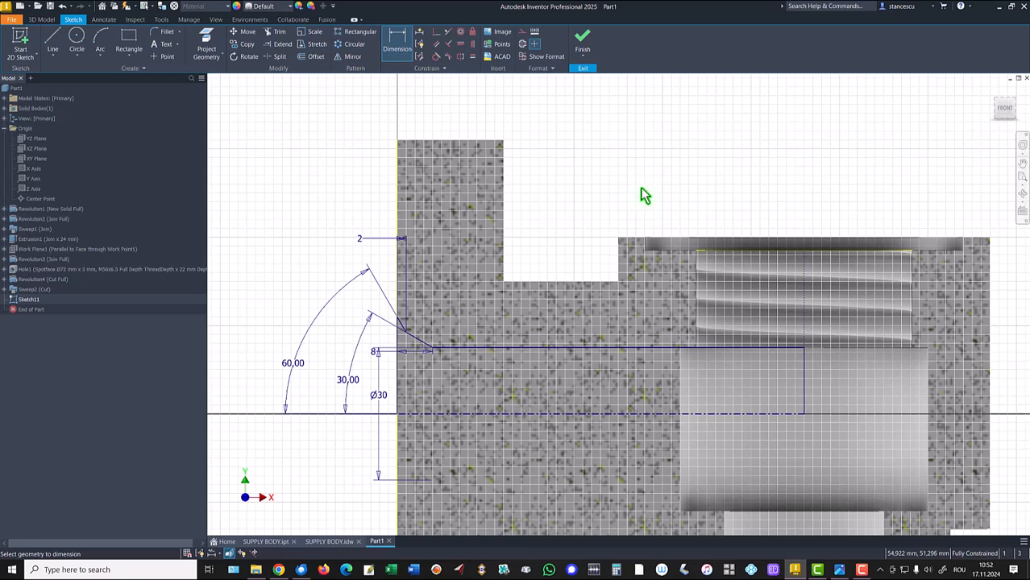
pyautogui.press('Escape')
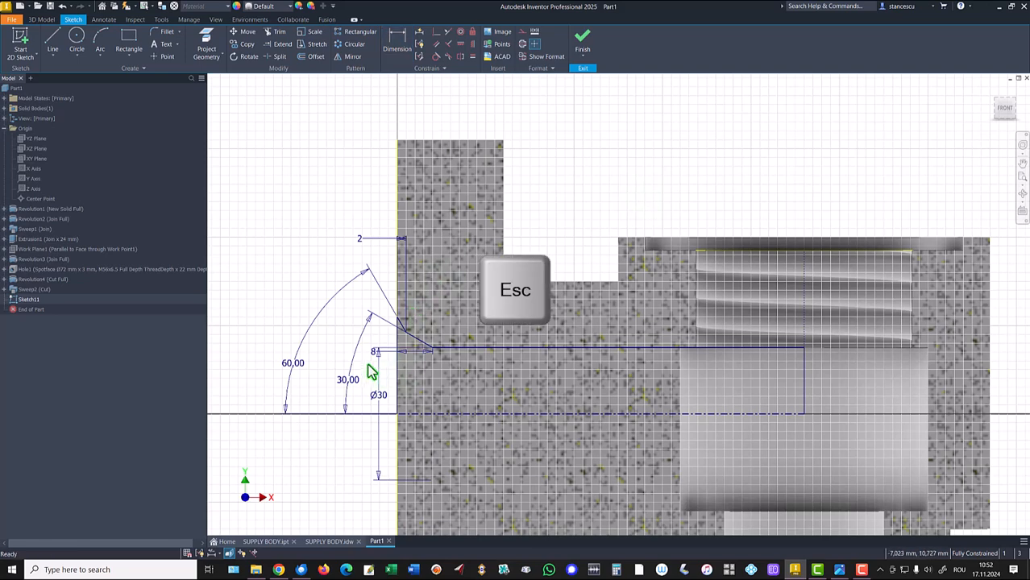
# - Move the 8 mm dimension clear of the profile and finish the sketch
pyautogui.moveTo(373, 355); pyautogui.dragTo(412, 387)
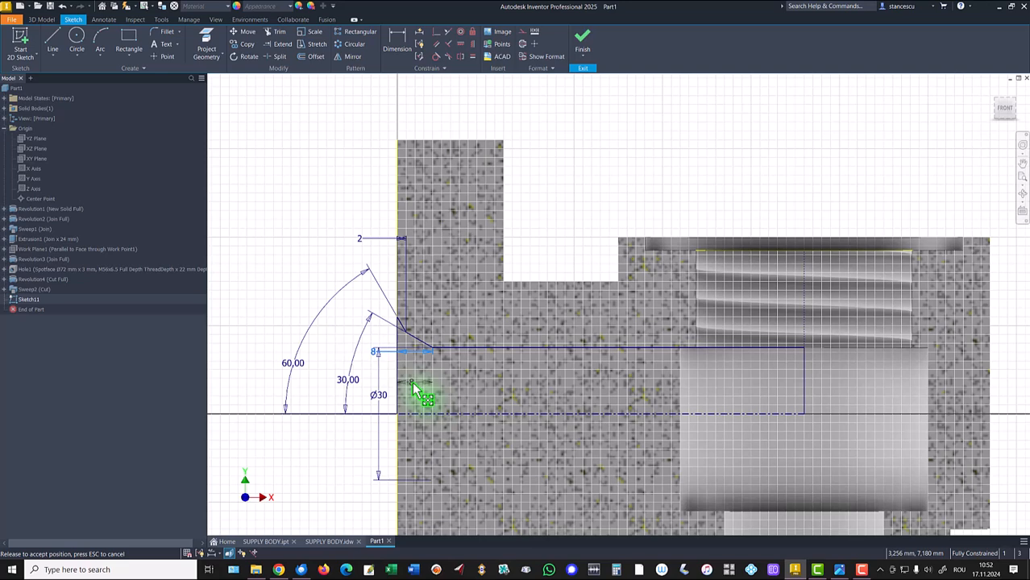
pyautogui.click(336, 449)
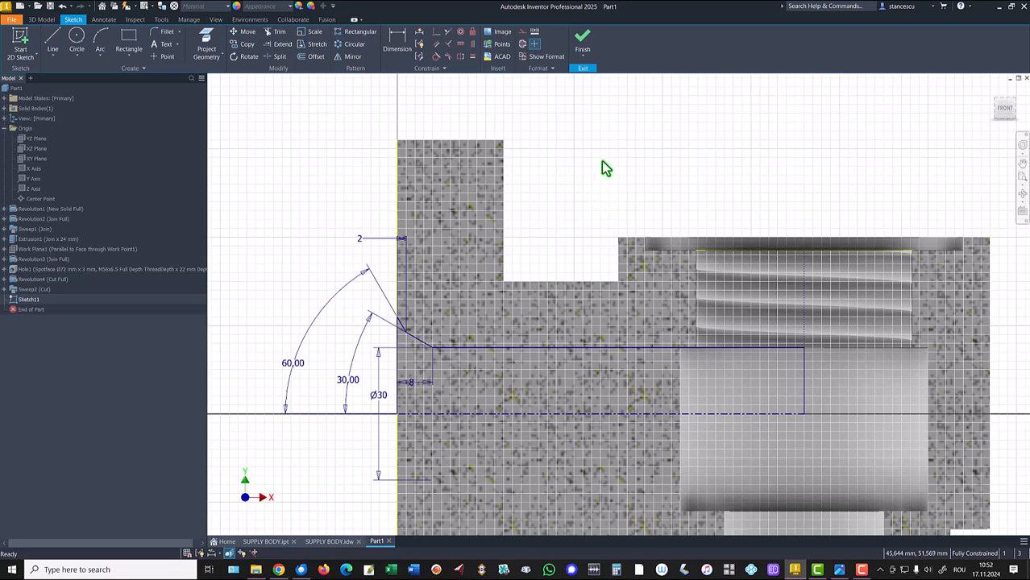
pyautogui.click(582, 44)
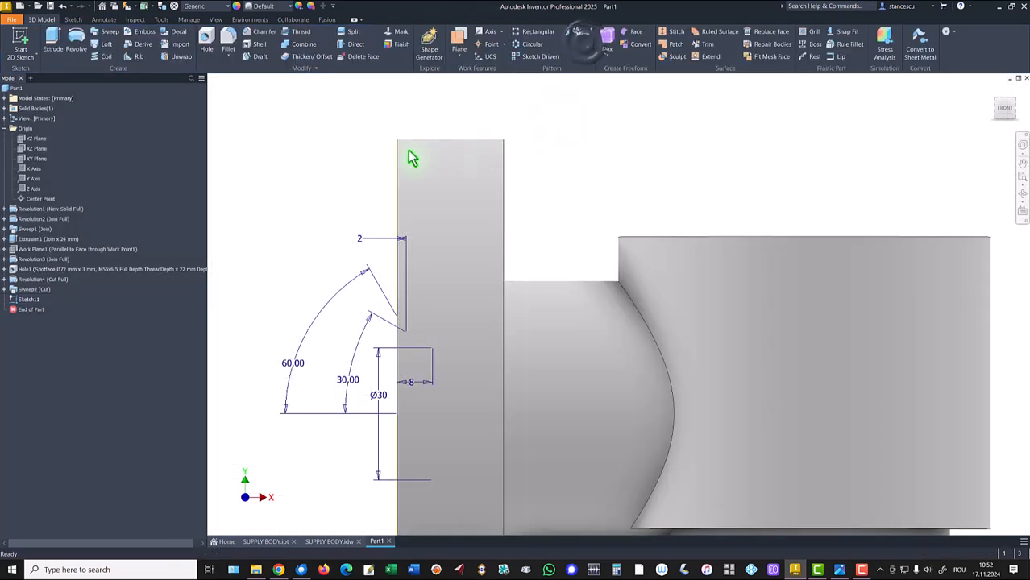
# - Revolve the sketch profile 360° around the axis as a cut
pyautogui.press('F6')
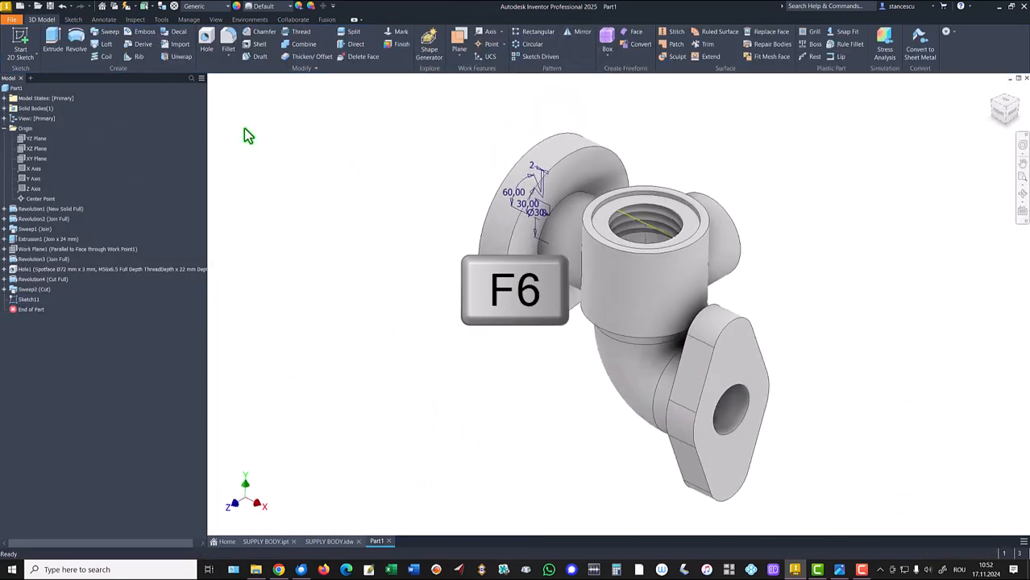
pyautogui.click(74, 47)
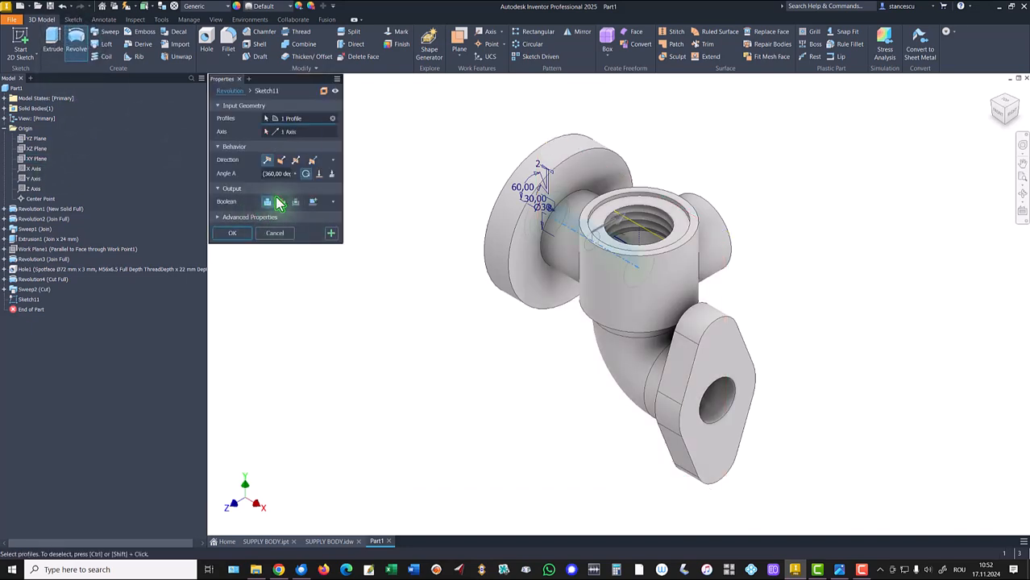
pyautogui.click(281, 204)
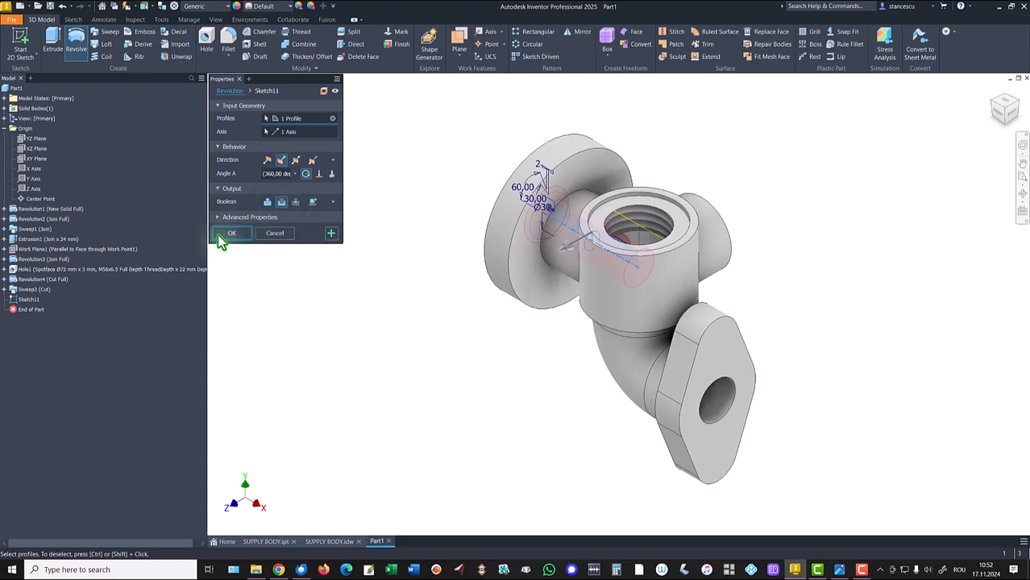
pyautogui.click(233, 234)
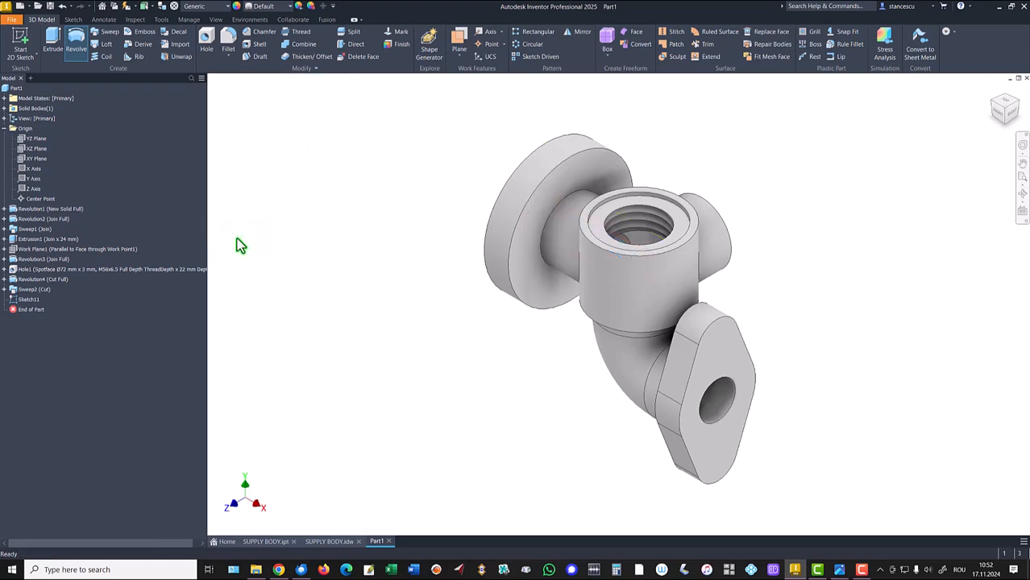
pyautogui.scroll(5, 639, 295)
pyautogui.keyDown('shift'); pyautogui.moveTo(649, 258); pyautogui.dragTo(324, 301, button='middle'); pyautogui.keyUp('shift')
pyautogui.press('F6')
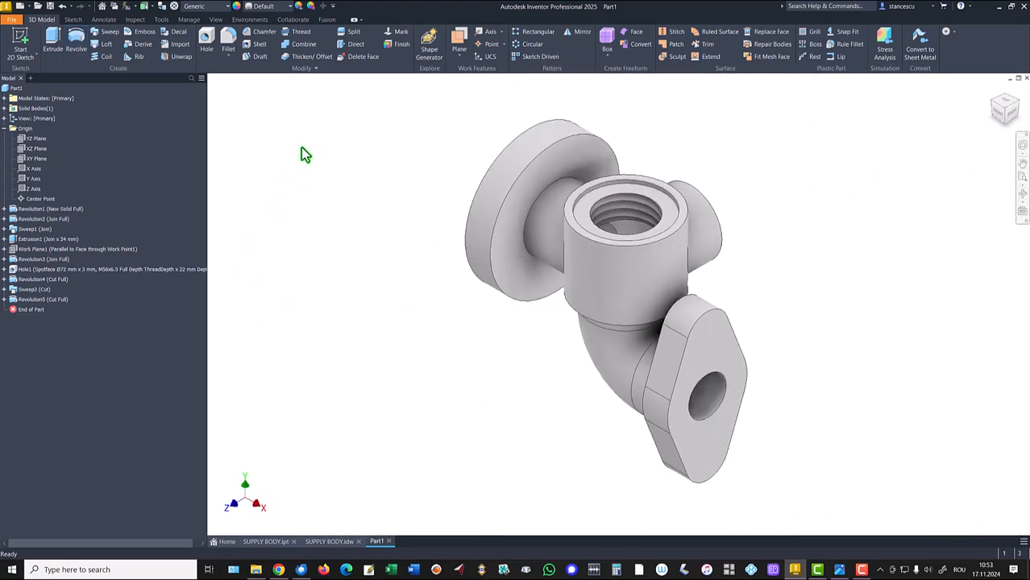
# - Examine the drawing's chamfered bore dimensions at the lower flange
pyautogui.click(329, 543)
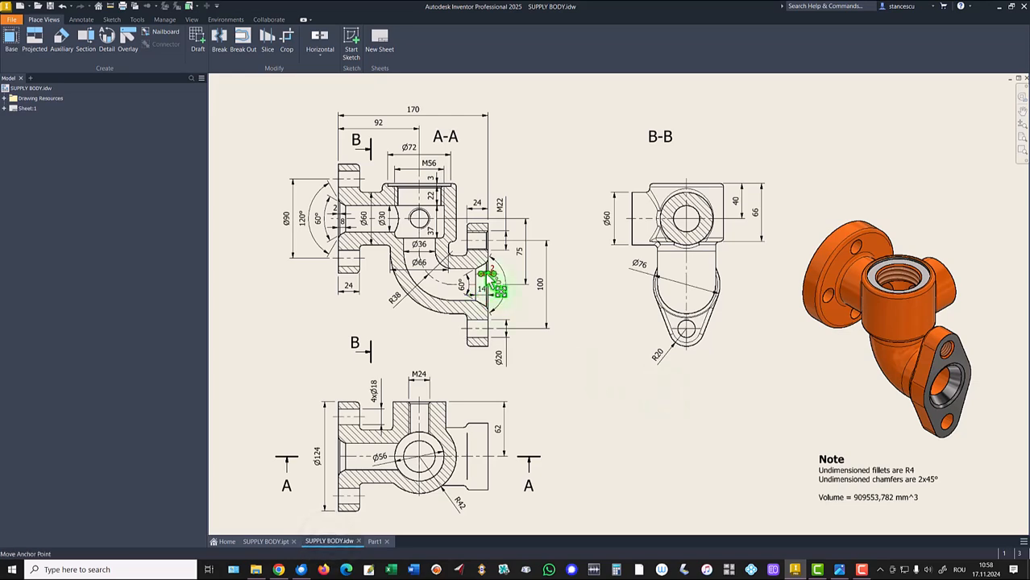
pyautogui.scroll(5, 486, 282)
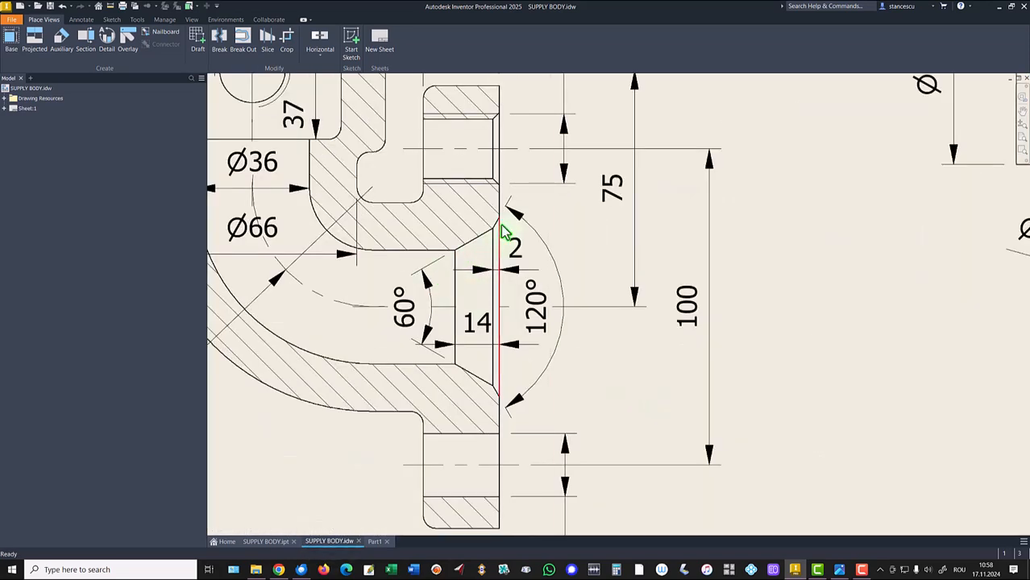
pyautogui.click(474, 343)
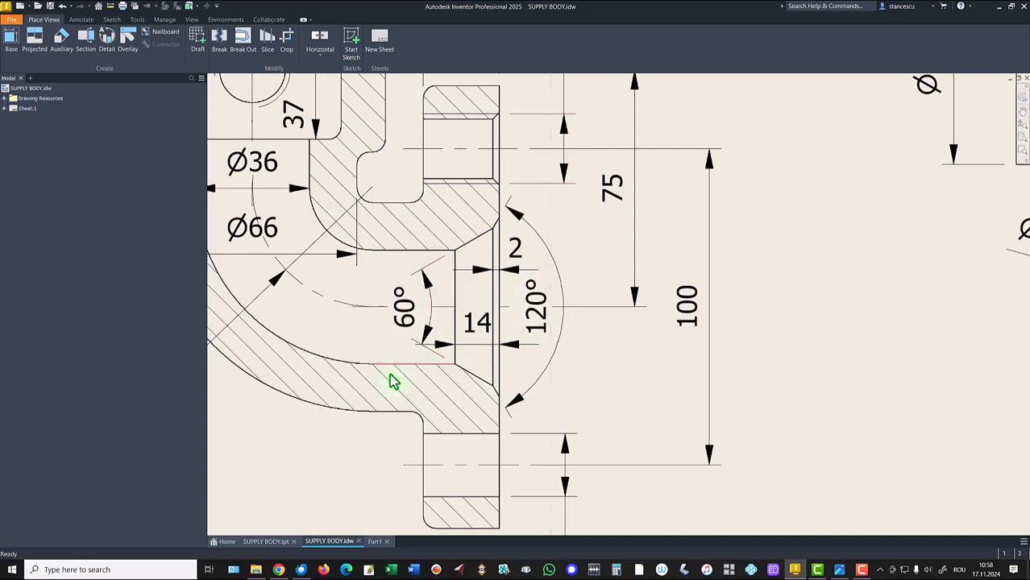
pyautogui.click(375, 542)
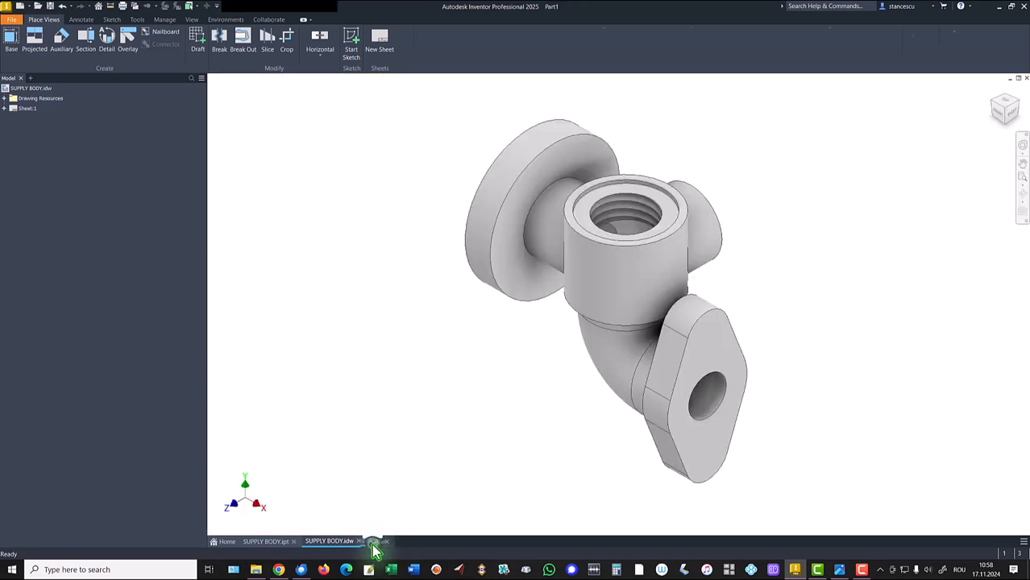
# - Start a sliced sketch on the XY Plane and project the lower flange's end face edge
pyautogui.click(33, 159)
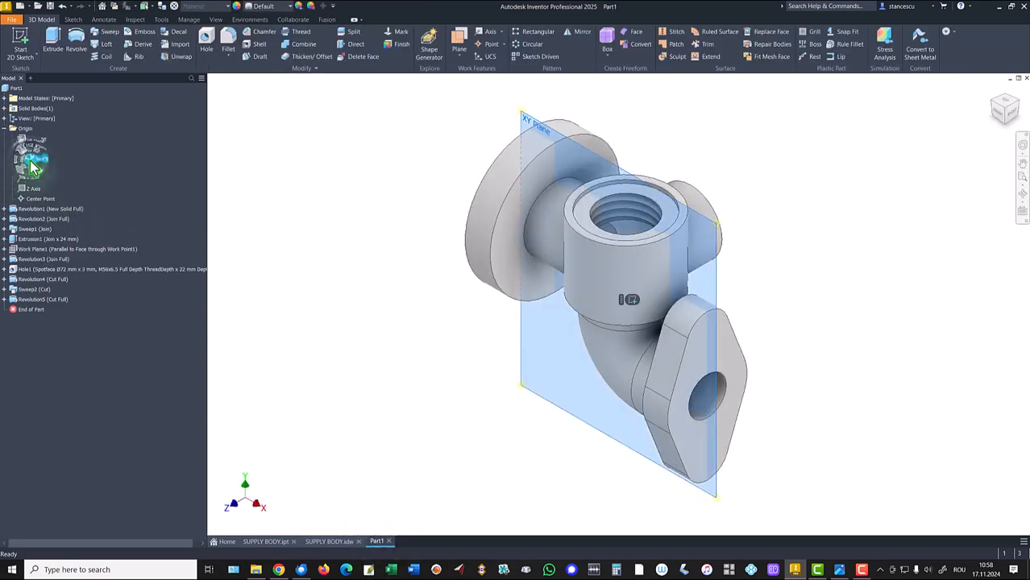
pyautogui.click(630, 300)
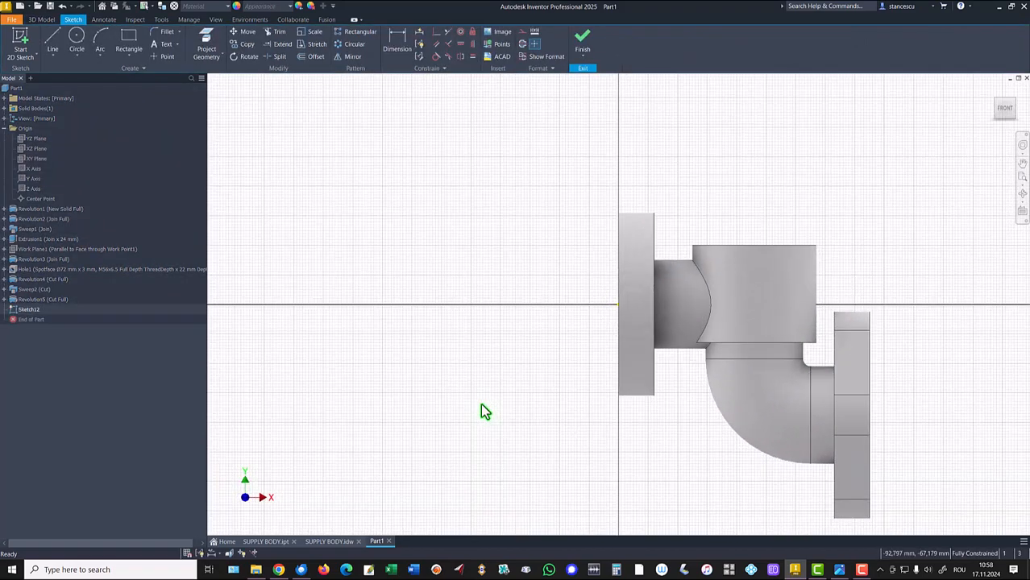
pyautogui.press('F7')
pyautogui.press('Home')
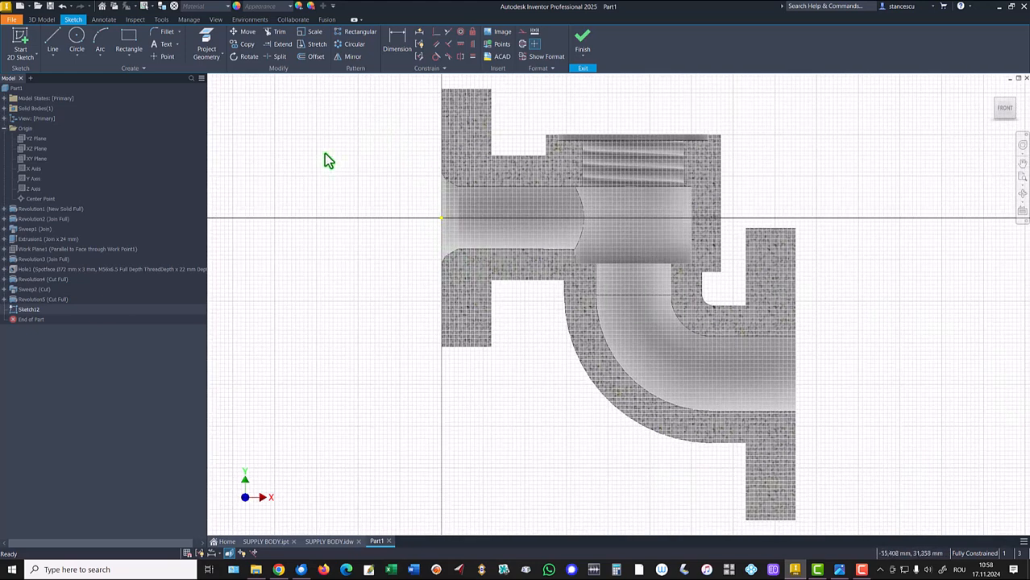
pyautogui.click(207, 44)
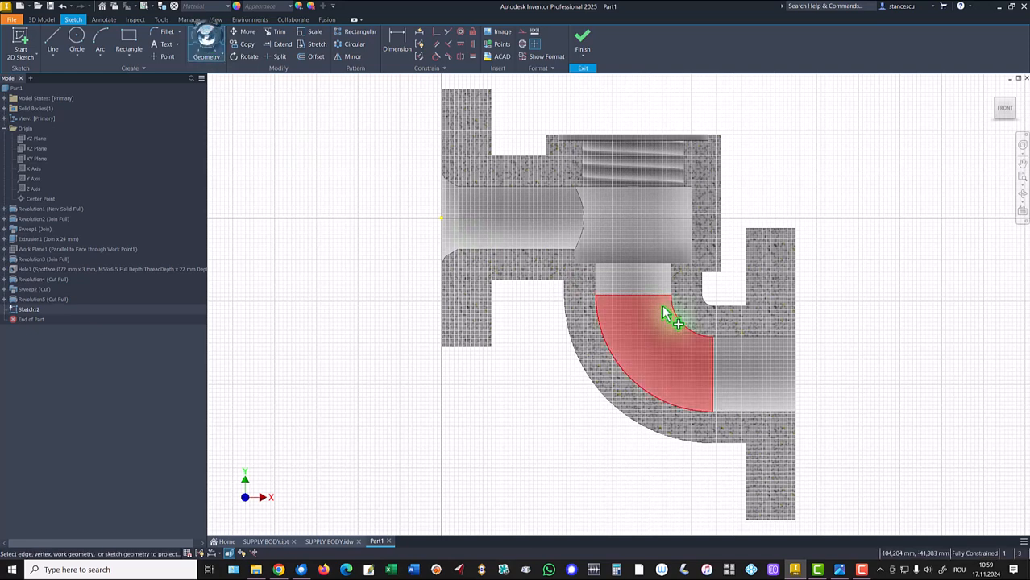
pyautogui.click(792, 352)
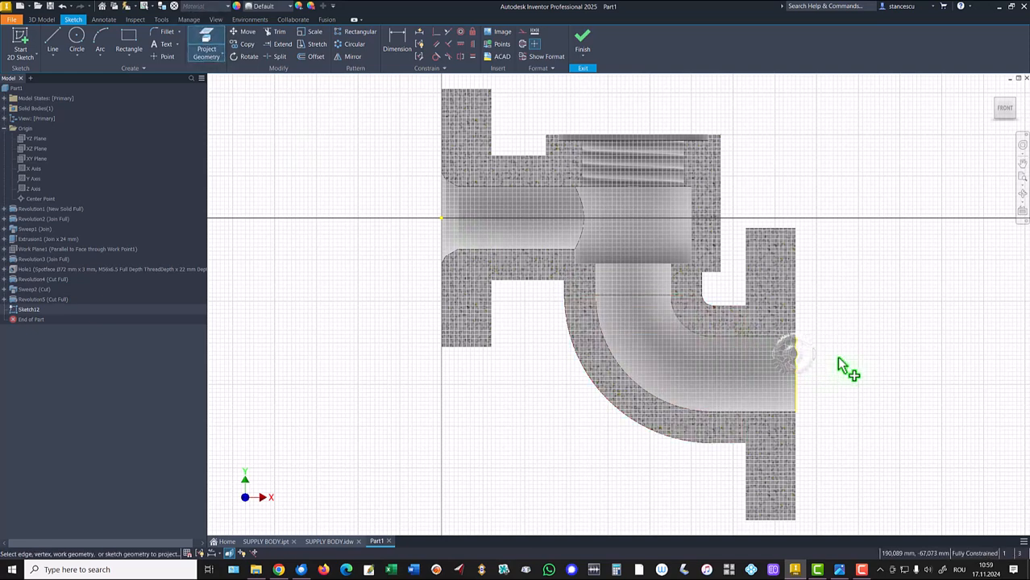
# - Draw a closed chamfered-bore profile with the Line tool against the lower flange's end face edge
pyautogui.click(55, 42)
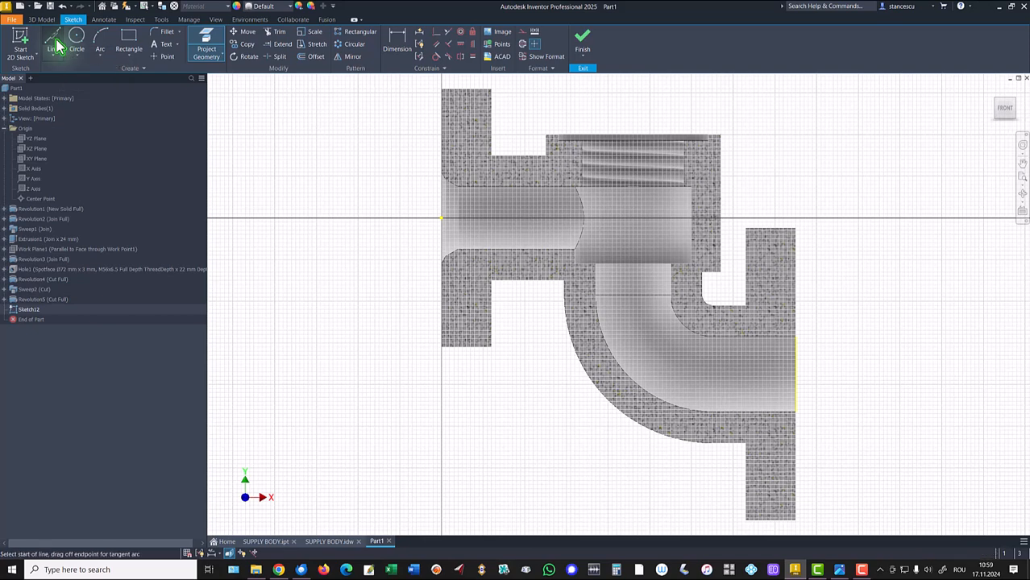
pyautogui.click(793, 373)
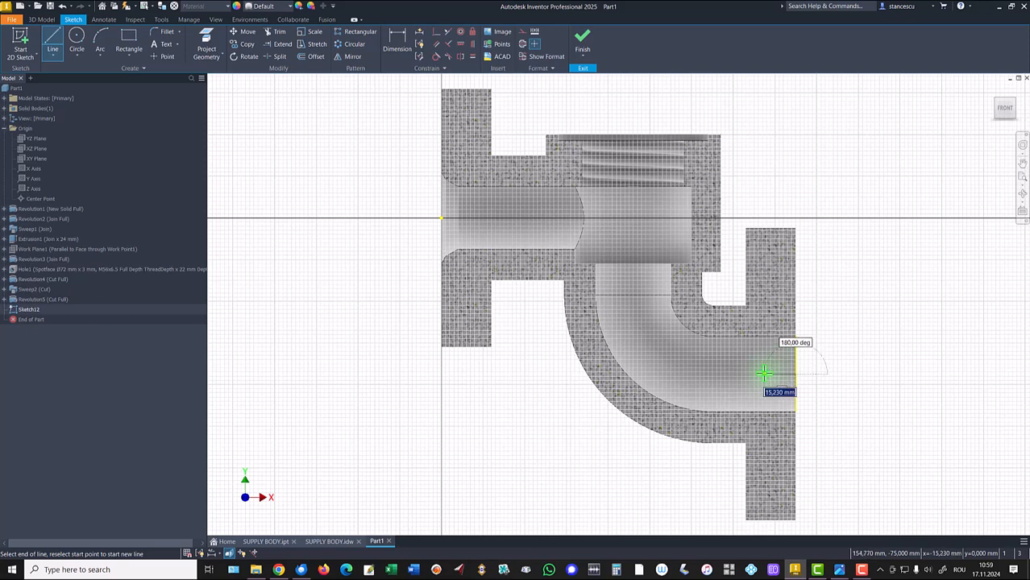
pyautogui.click(763, 372)
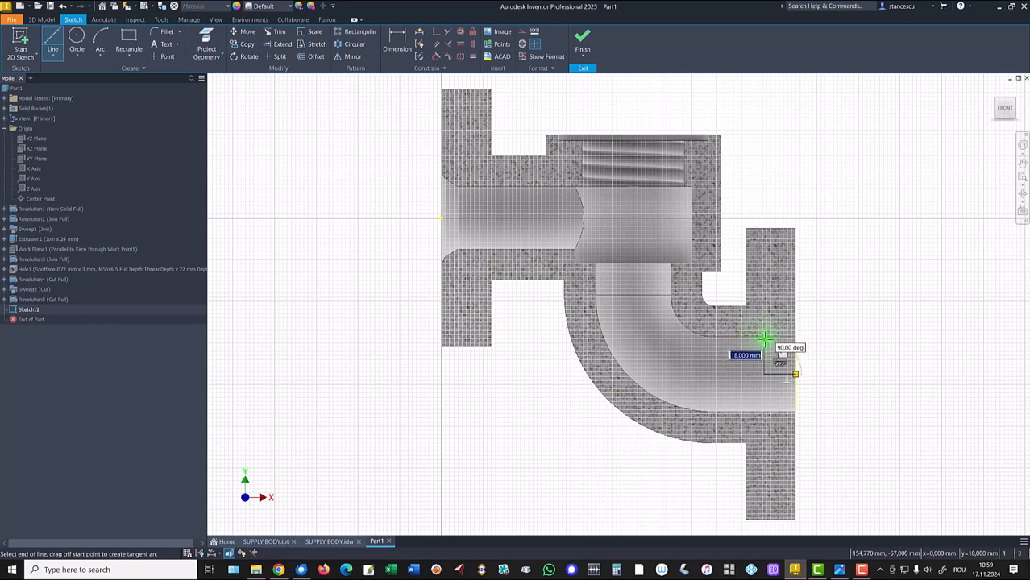
pyautogui.click(764, 330)
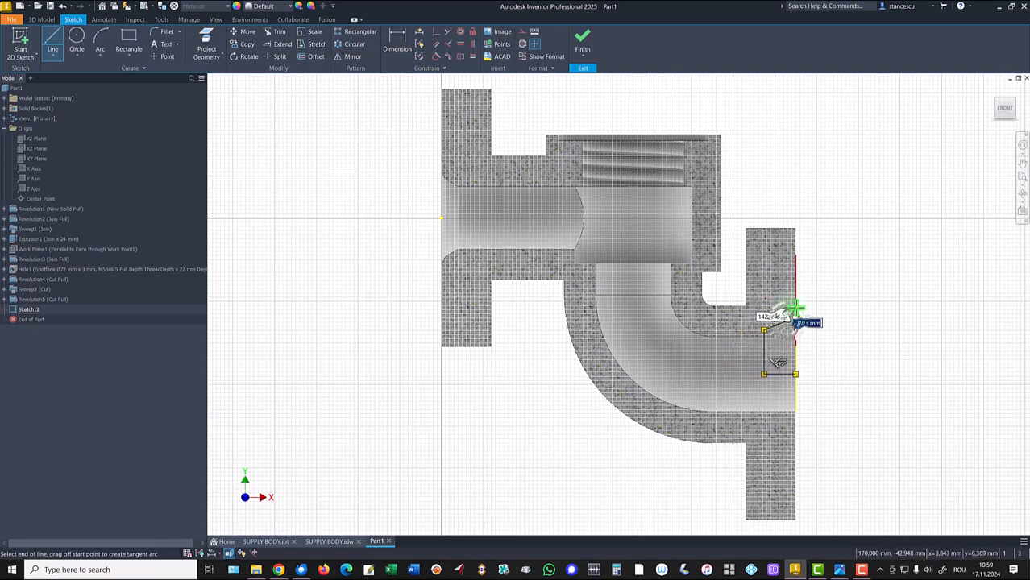
pyautogui.click(796, 308)
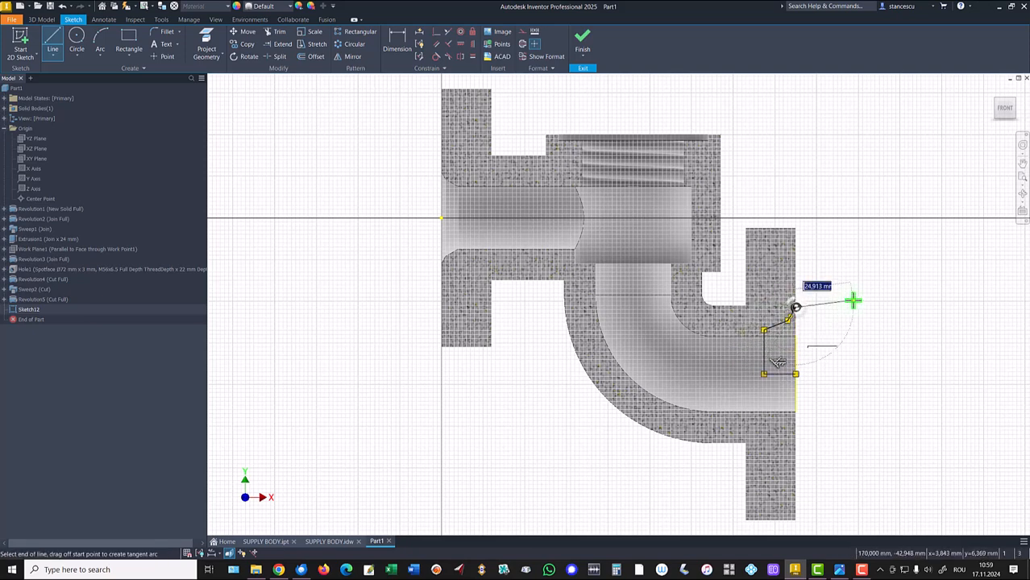
pyautogui.click(796, 374)
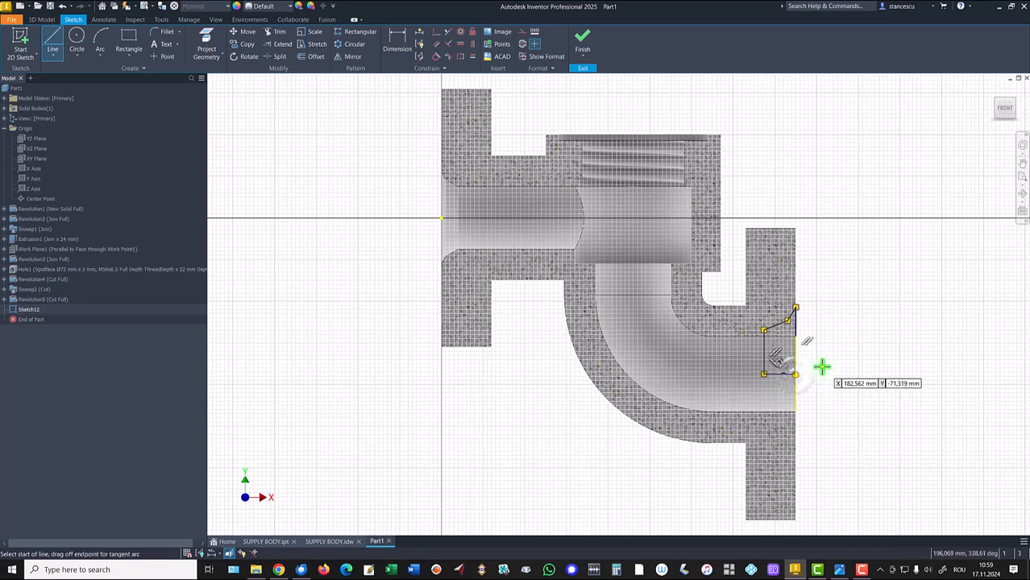
pyautogui.press('Escape')
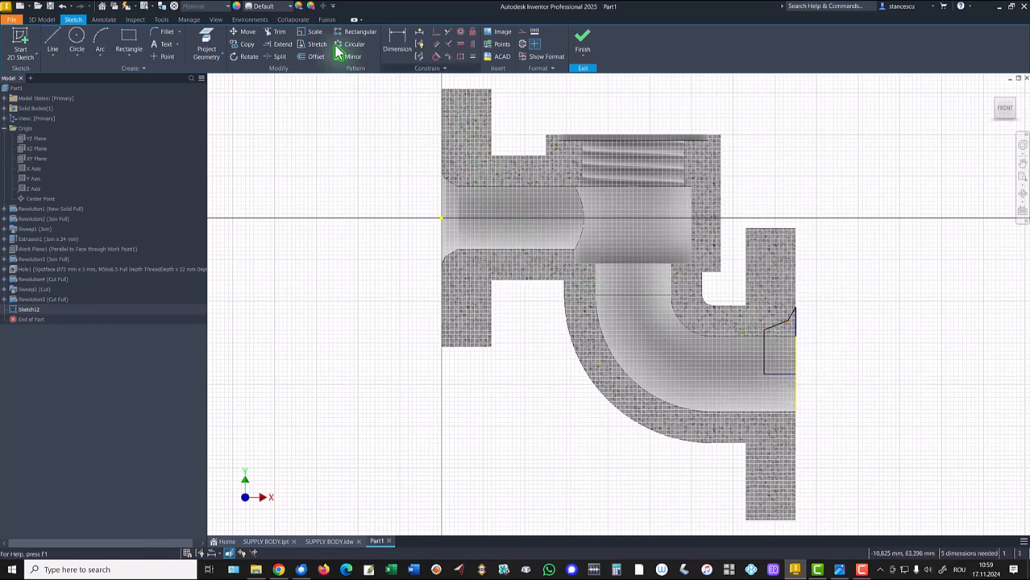
# - Project the bore's upper edge into the sketch
pyautogui.click(204, 53)
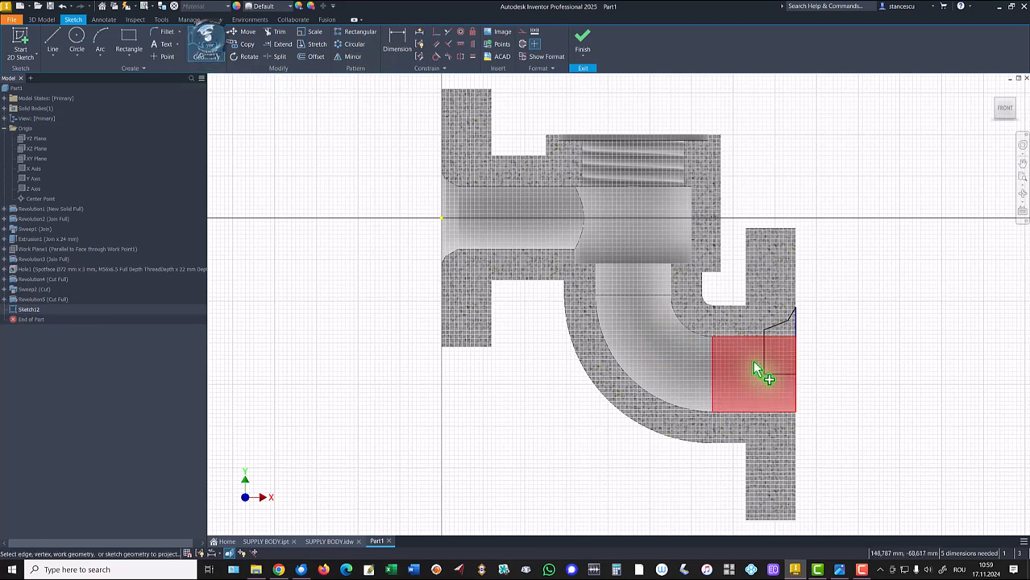
pyautogui.click(723, 375)
pyautogui.press('Escape')
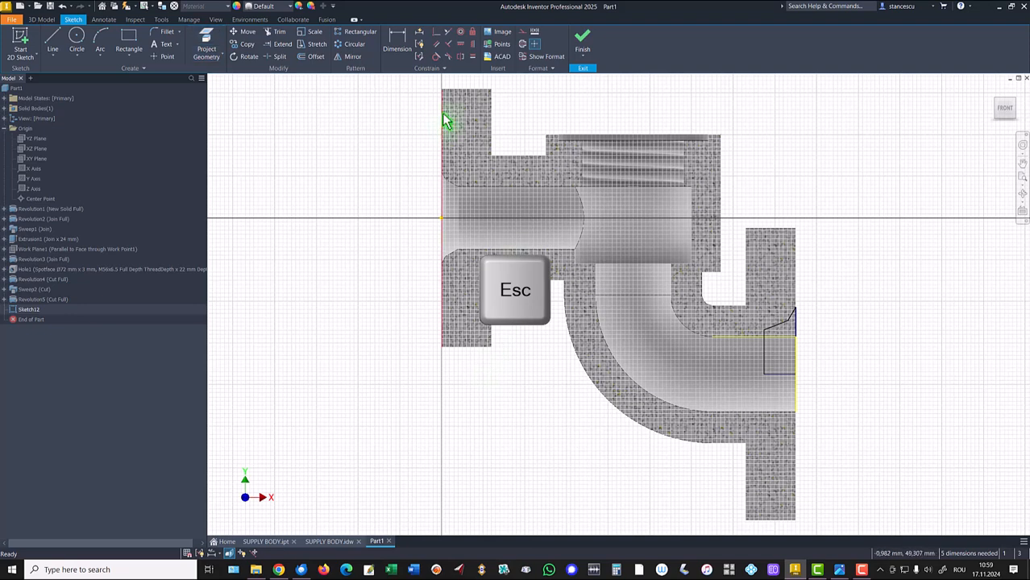
# - Constrain the profile's upper-left corner coincident with the projected bore edge
pyautogui.click(439, 34)
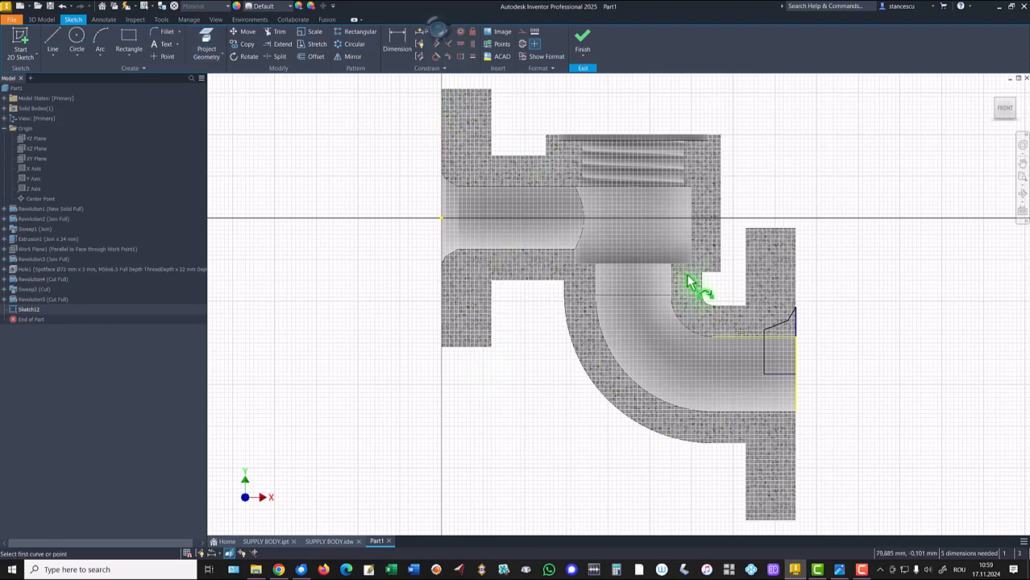
pyautogui.click(773, 335)
pyautogui.press('Escape')
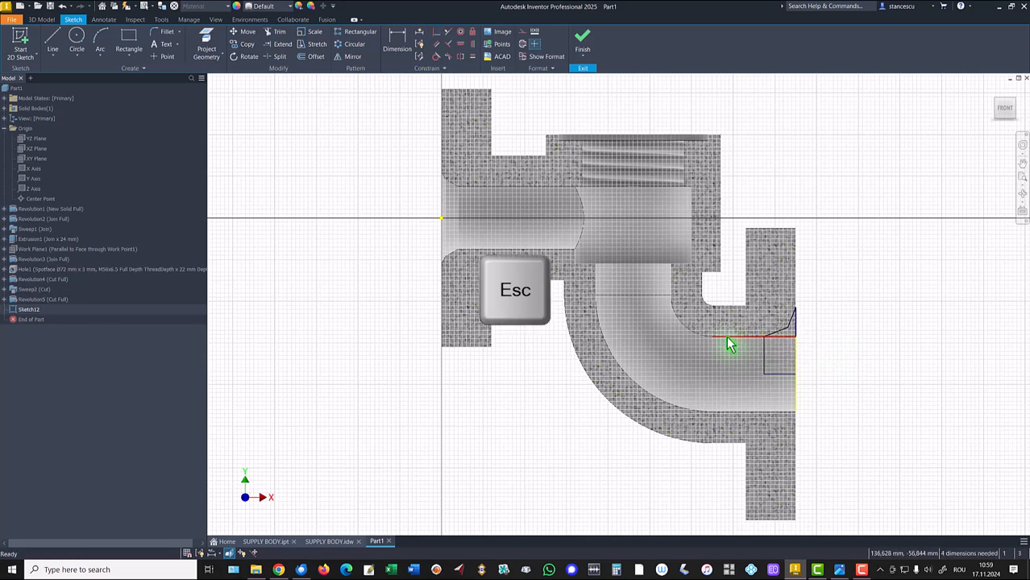
# - Convert the projected bore edge into construction geometry
pyautogui.click(743, 335)
pyautogui.rightClick(849, 304)
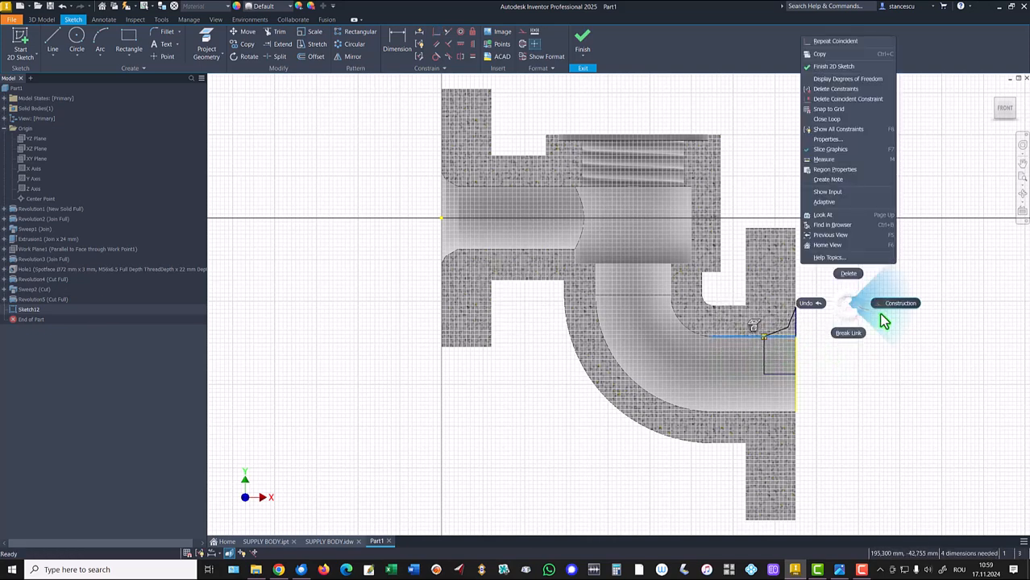
pyautogui.click(897, 304)
# - Dimension the chamfer's top endpoint offset from the flange end face as 2 mm
pyautogui.scroll(5, 838, 363)
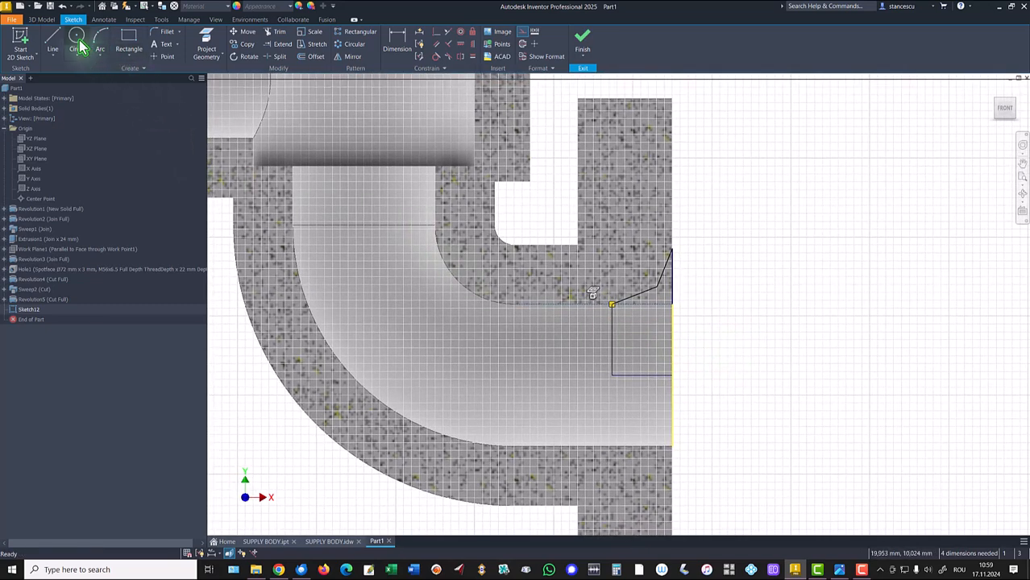
pyautogui.click(396, 41)
pyautogui.click(661, 274)
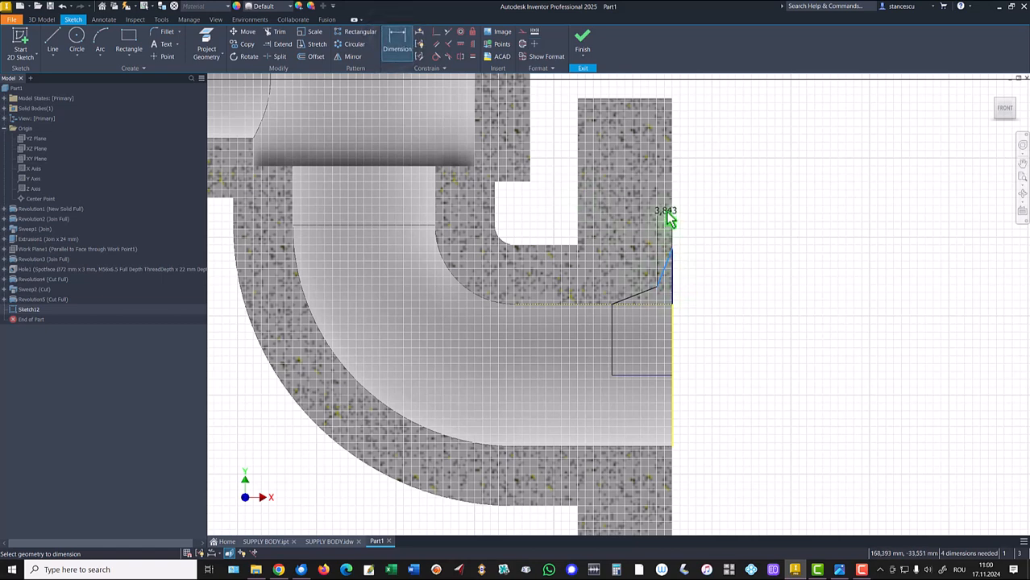
pyautogui.click(697, 216)
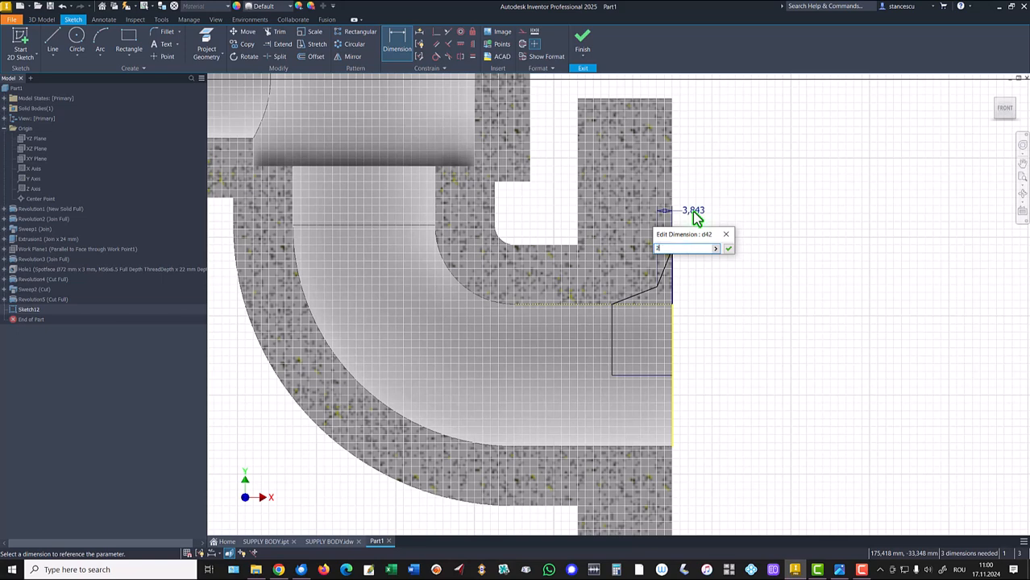
pyautogui.click(728, 250)
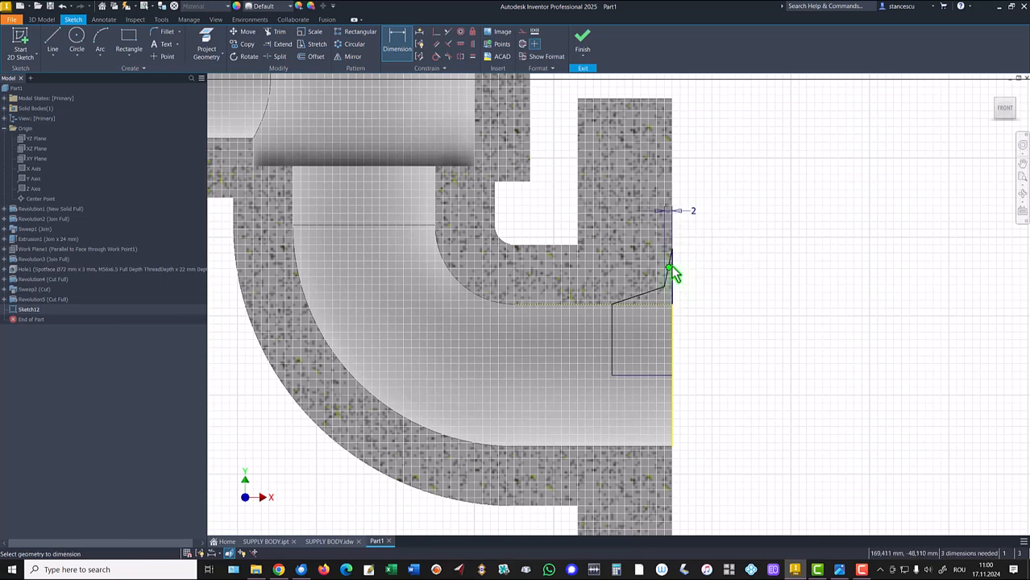
# - Dimension the angle between the outer chamfer line and the profile's bottom line as 120/2
pyautogui.click(669, 260)
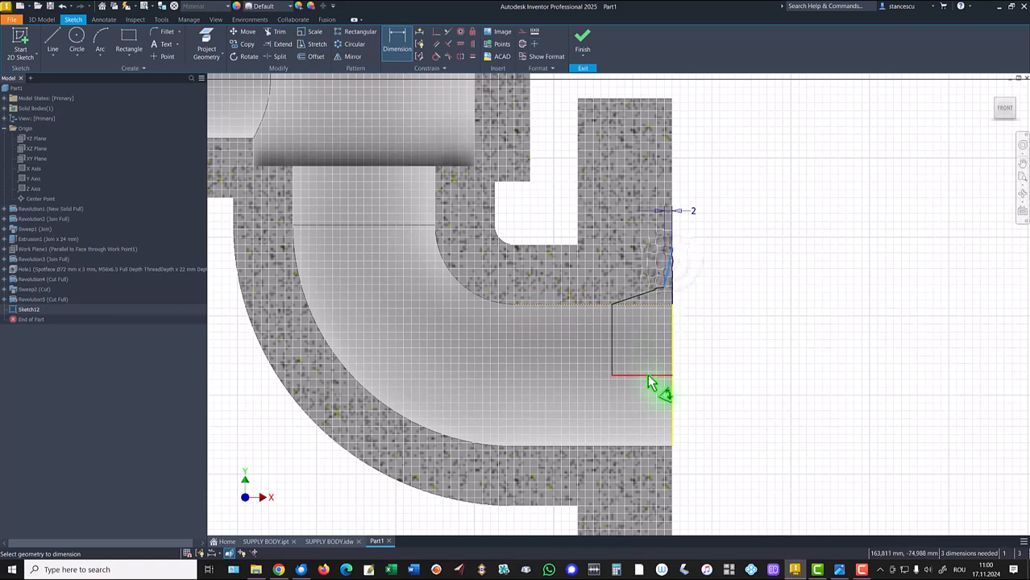
pyautogui.click(653, 375)
pyautogui.click(771, 340)
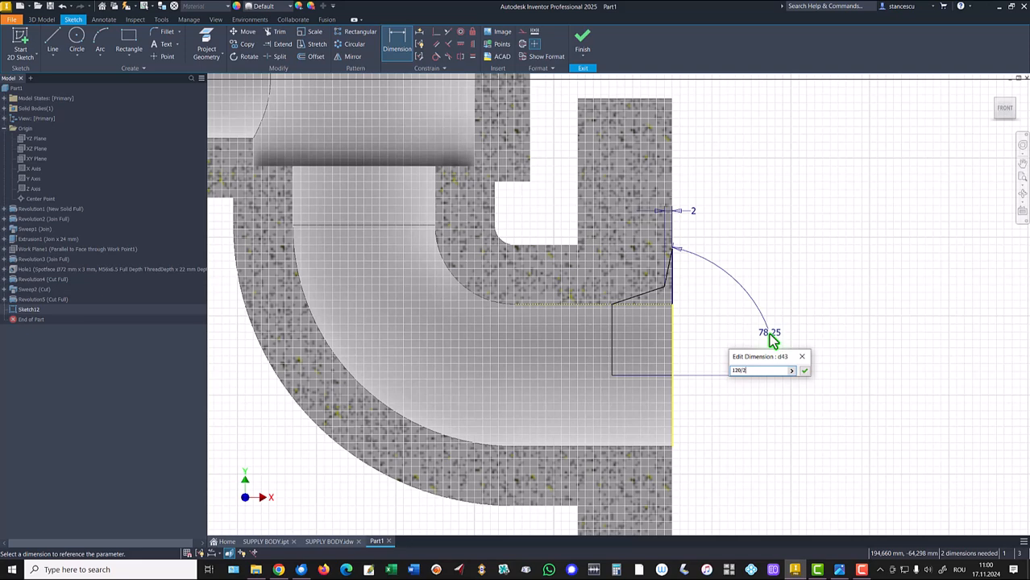
pyautogui.press('Return')
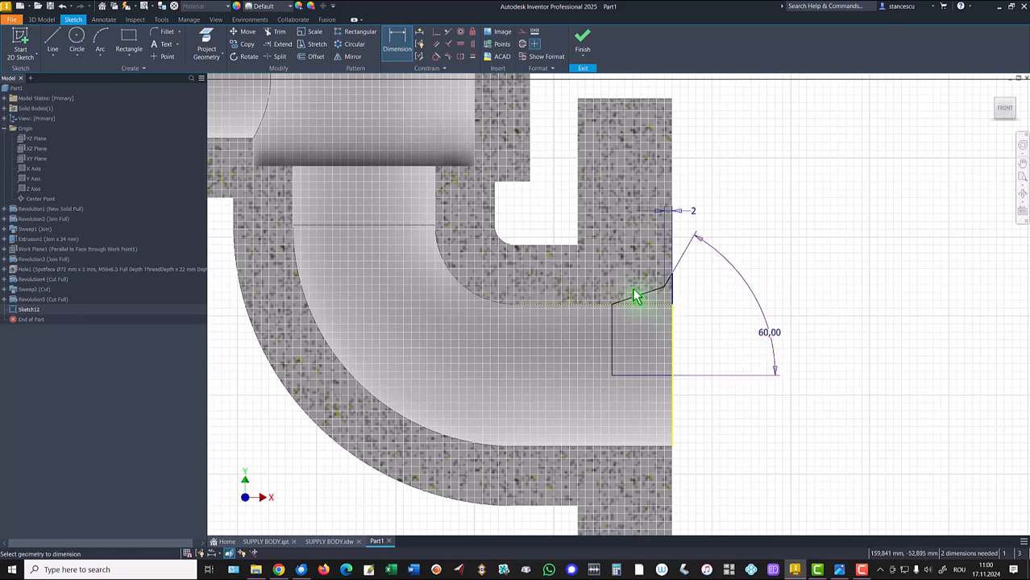
# - Dimension the angle between the inner slanted line and the bottom line, entering 60°
pyautogui.click(645, 299)
pyautogui.click(646, 373)
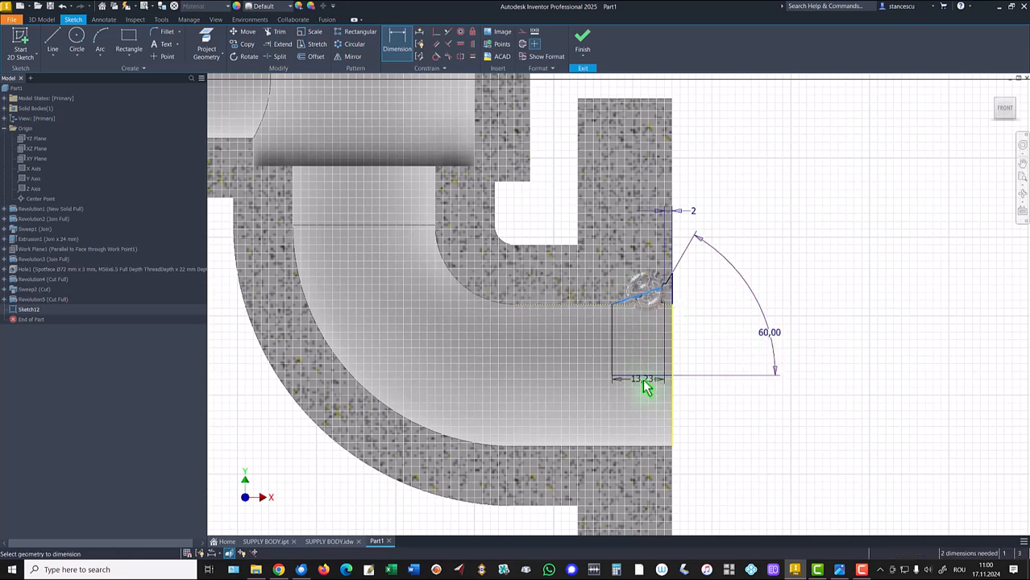
pyautogui.click(703, 340)
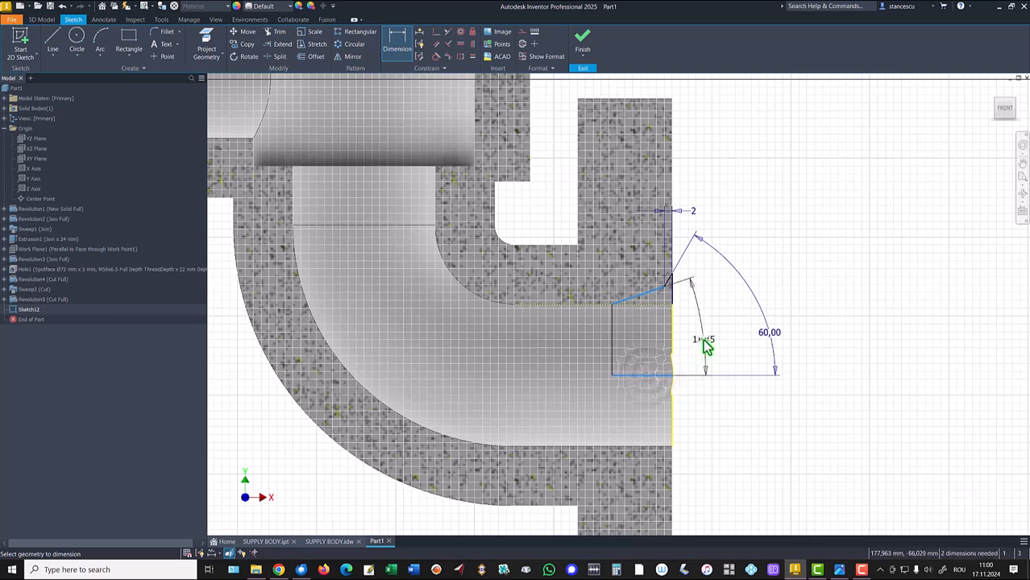
pyautogui.write('60/2')
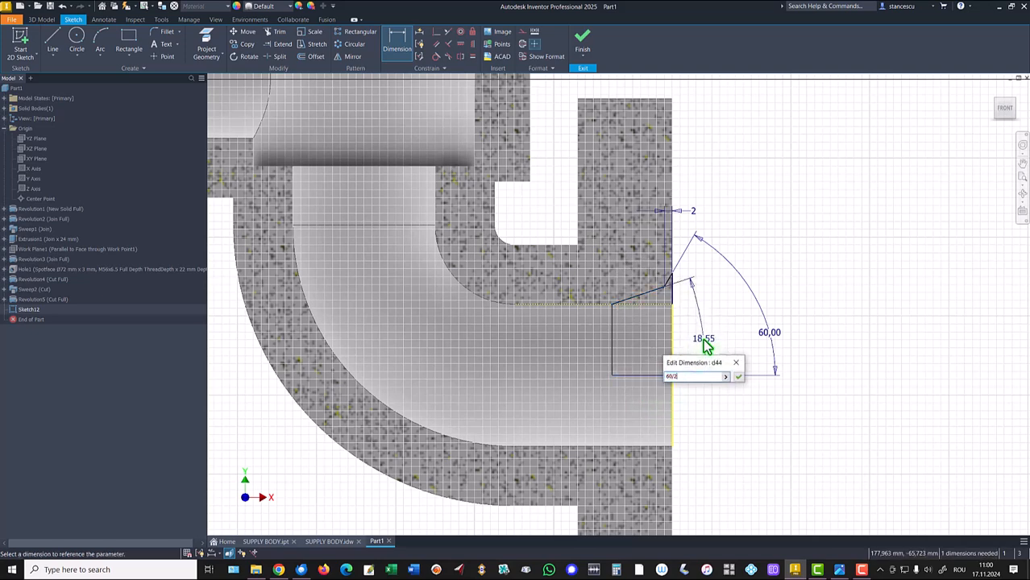
pyautogui.press('Return')
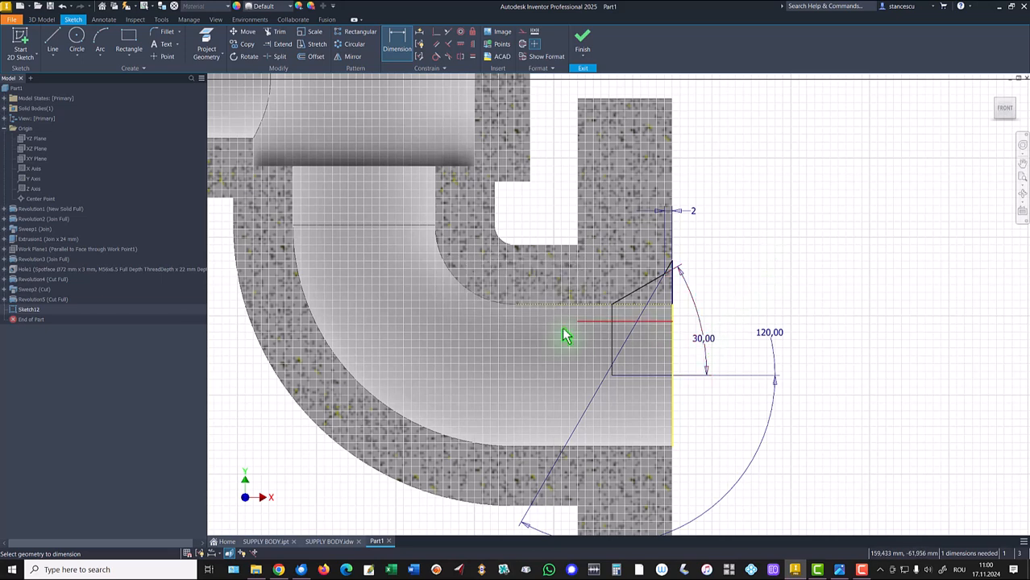
# - Set the profile's bottom line length to 14 mm
pyautogui.click(651, 377)
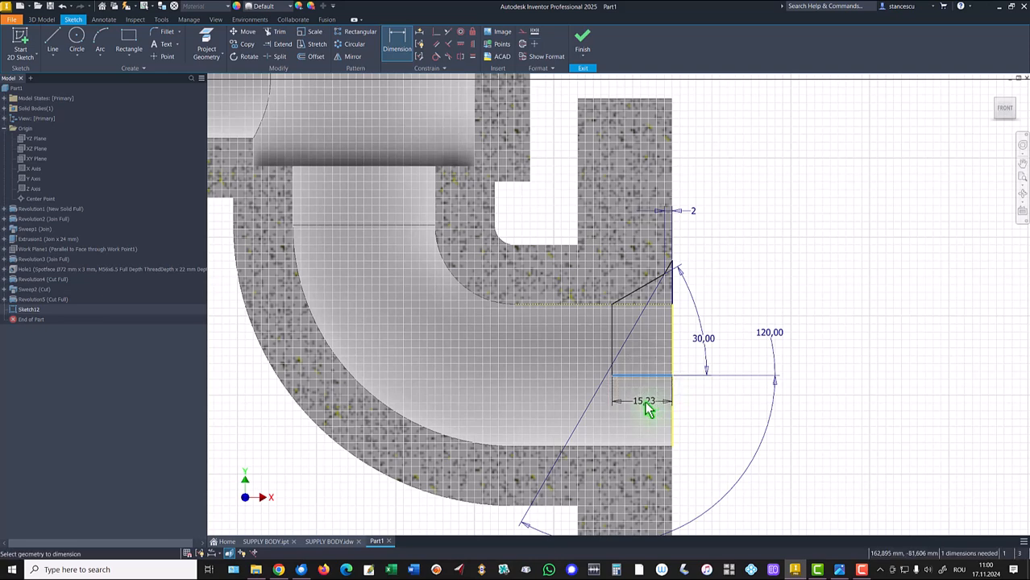
pyautogui.click(706, 411)
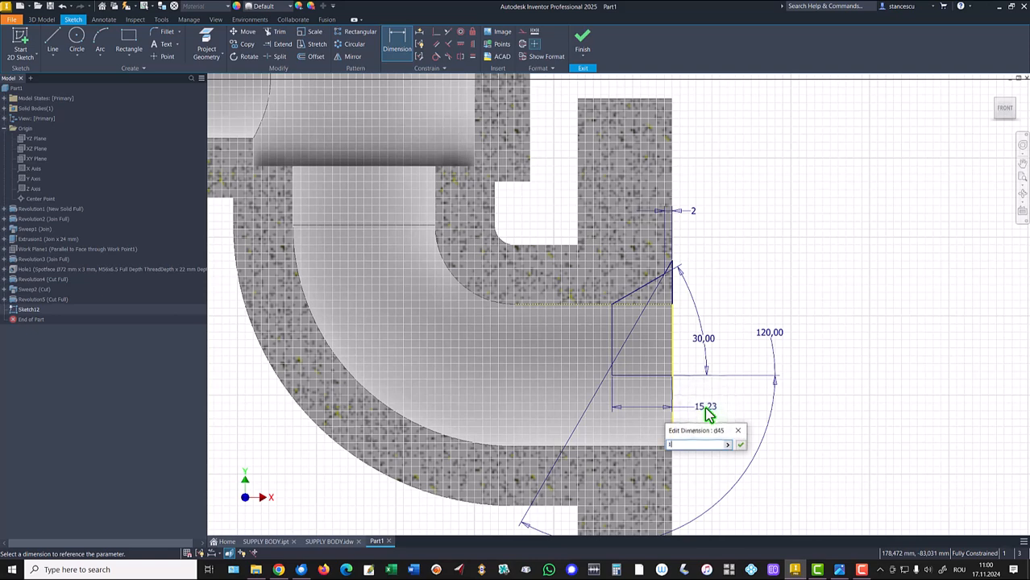
pyautogui.write('14')
pyautogui.press('Return')
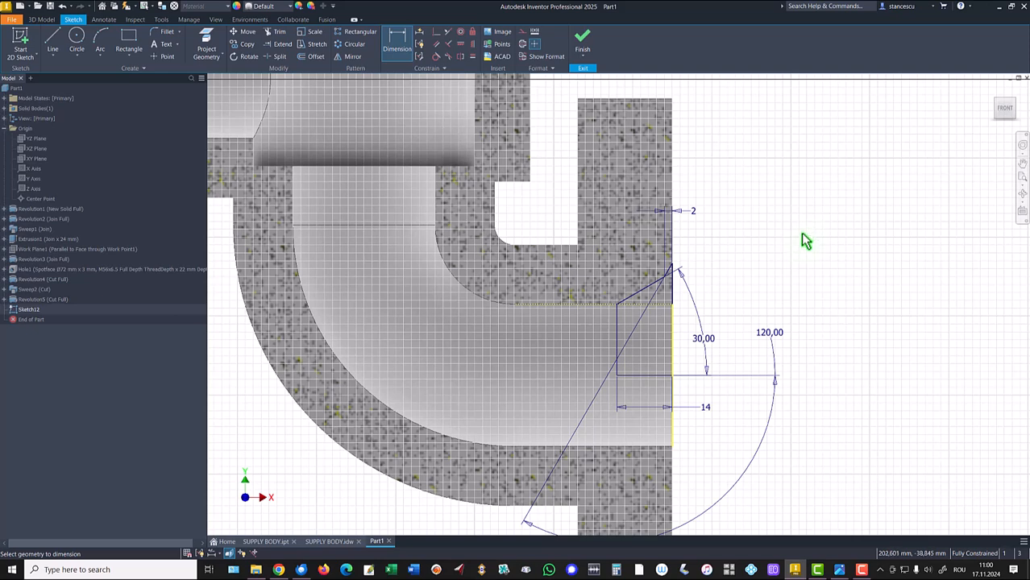
# - Delete the 120° angle dimension
pyautogui.press('Escape')
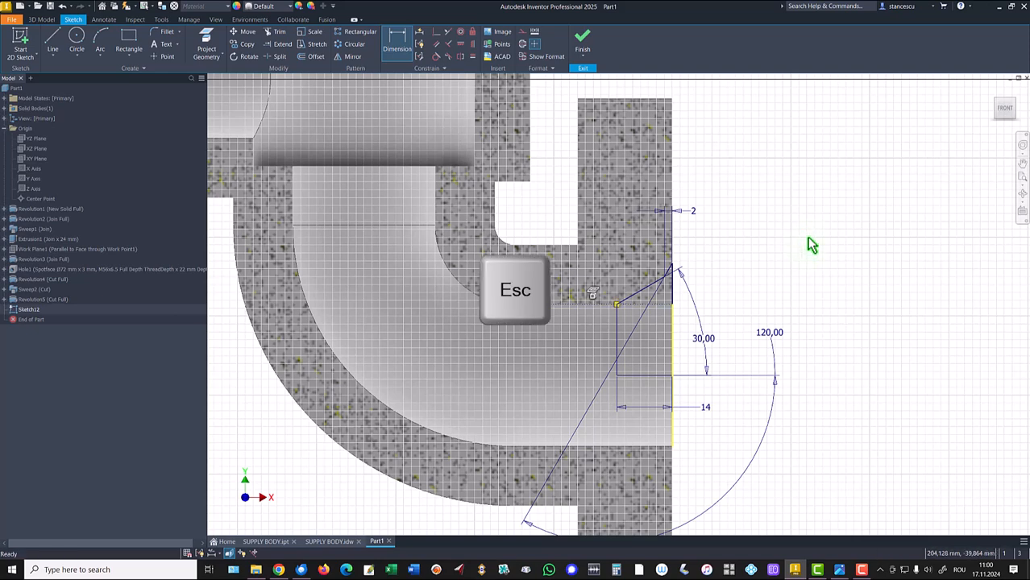
pyautogui.click(770, 332)
pyautogui.press('Delete')
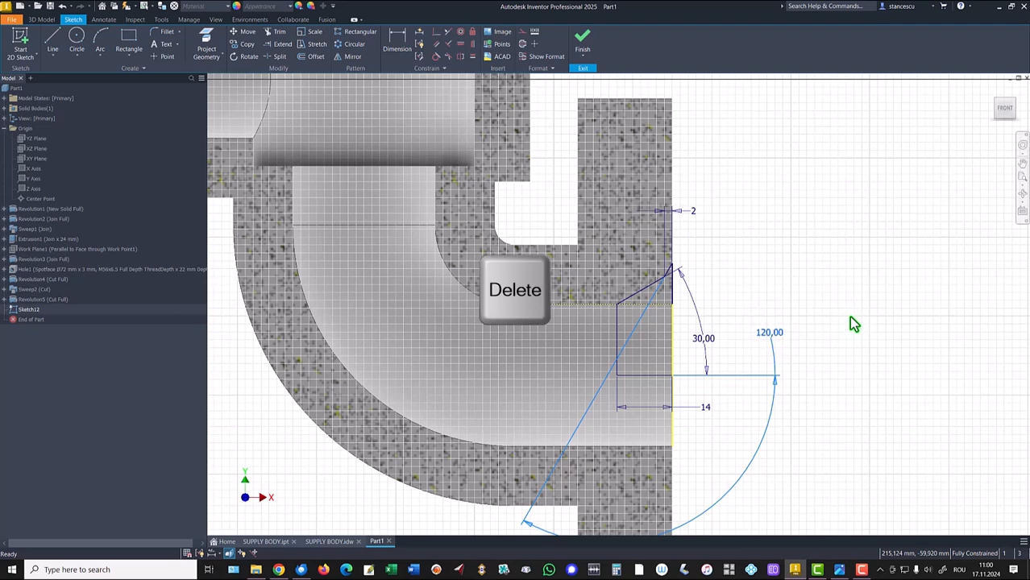
# - Re-dimension the angle between the outer chamfer line and the bottom line, entering 120°
pyautogui.press('d')
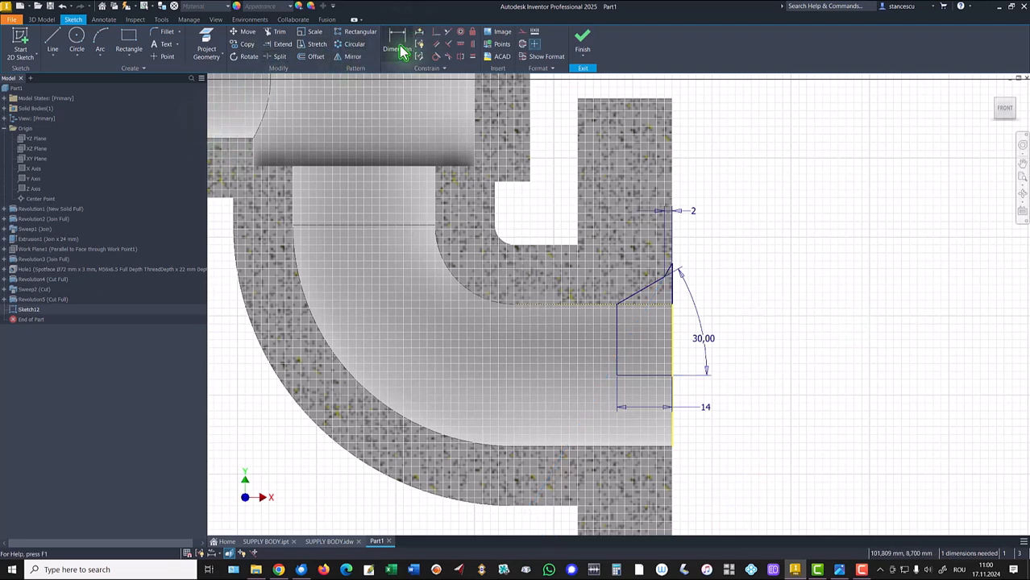
pyautogui.scroll(3, 669, 266)
pyautogui.click(678, 278)
pyautogui.click(672, 485)
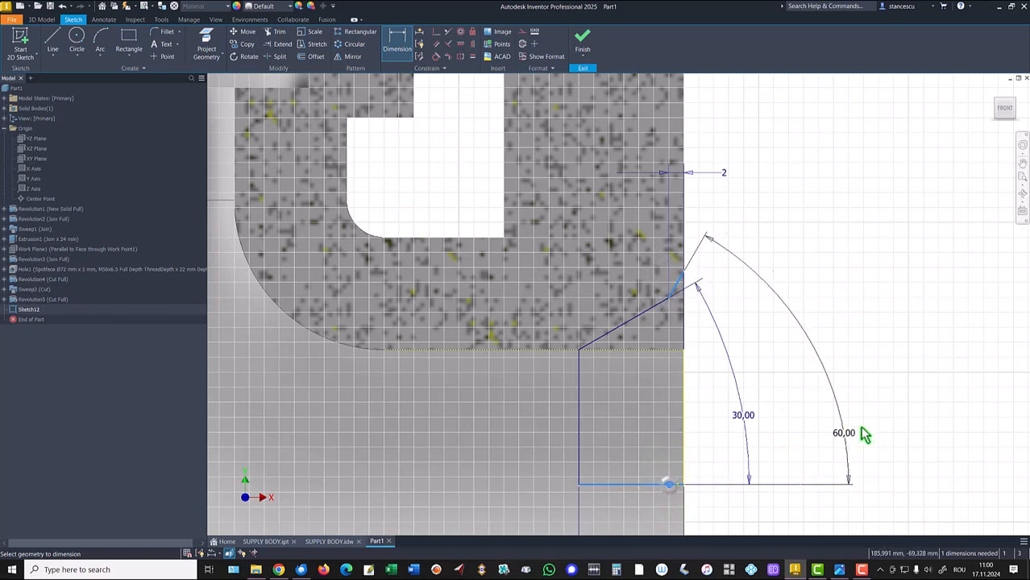
pyautogui.click(809, 360)
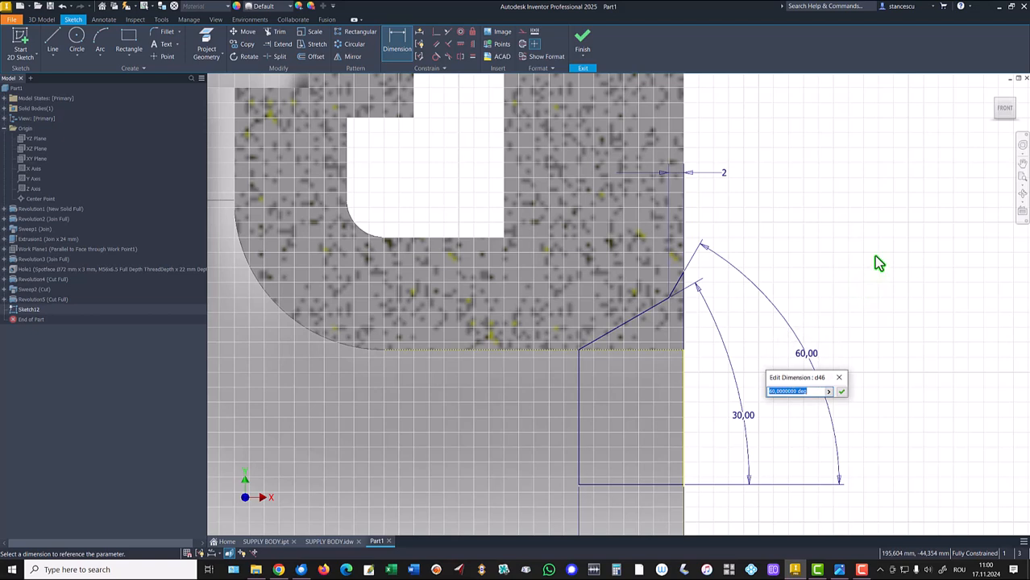
pyautogui.write('120')
pyautogui.press('Return')
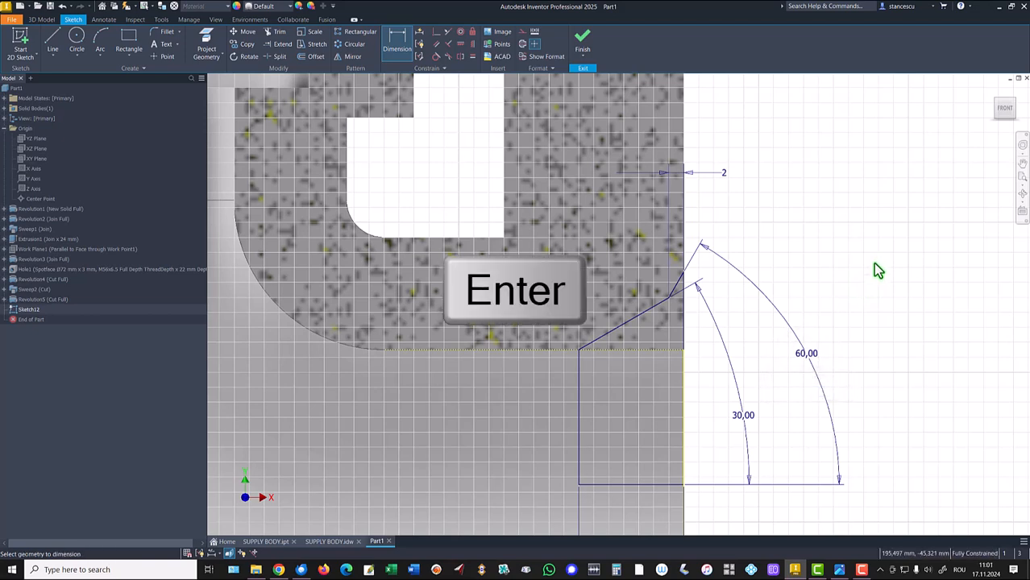
# - Convert the profile's bottom line into a centerline
pyautogui.click(657, 461)
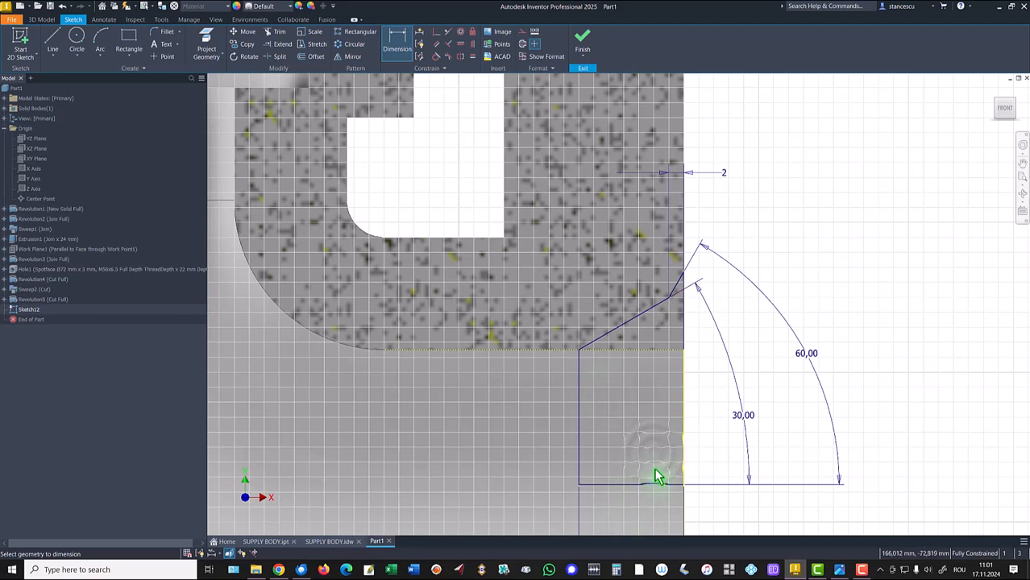
pyautogui.press('Escape')
pyautogui.moveTo(648, 451); pyautogui.dragTo(619, 504)
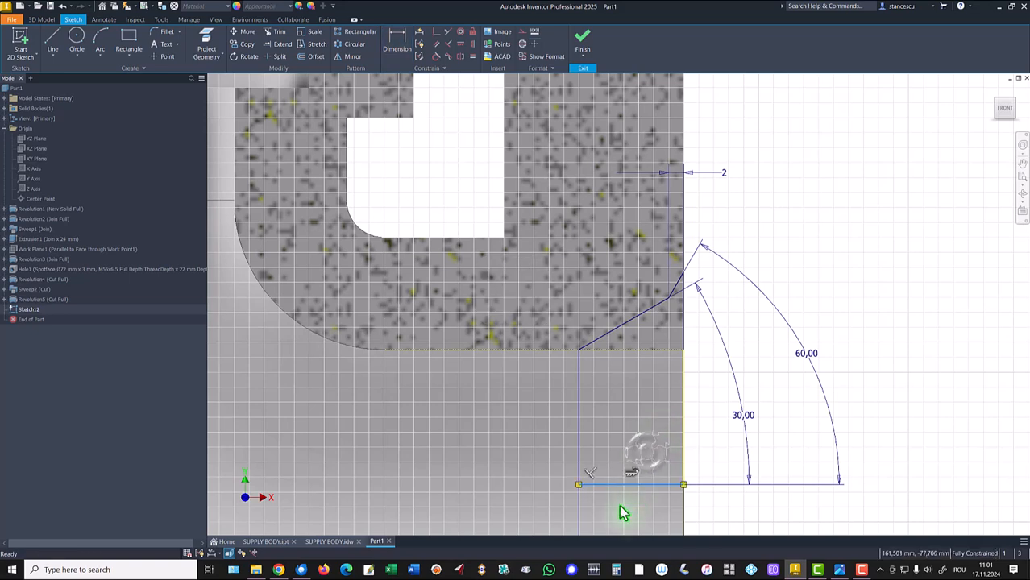
pyautogui.rightClick(709, 450)
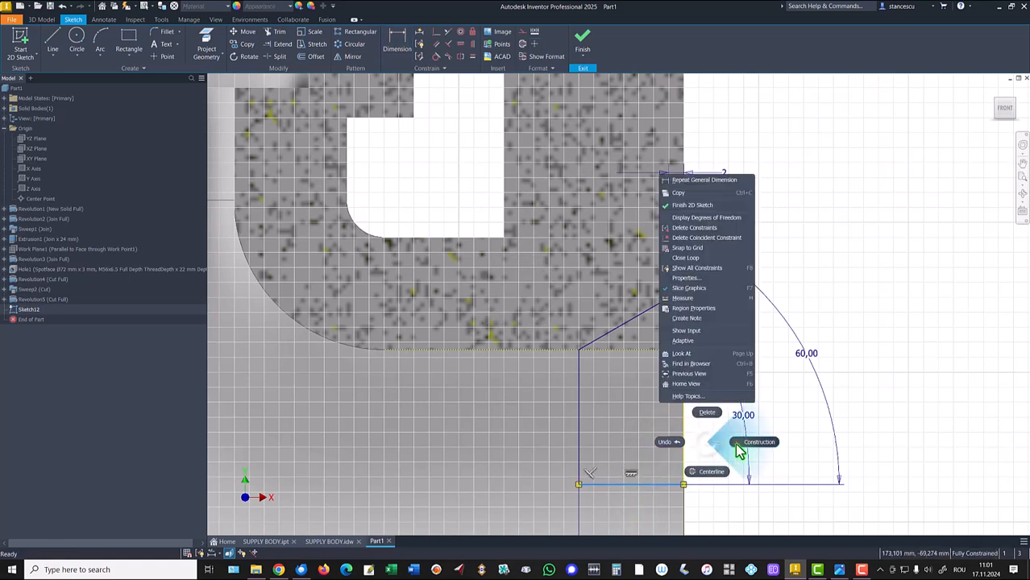
pyautogui.click(713, 481)
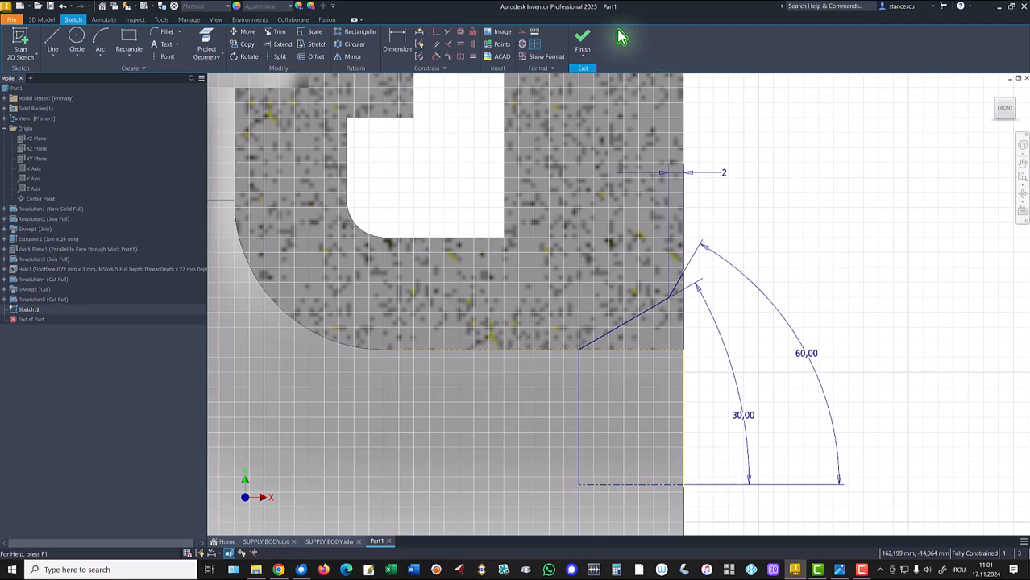
# - Finish the sketch and revolve the chamfered profile around its centerline as a cut
pyautogui.click(583, 44)
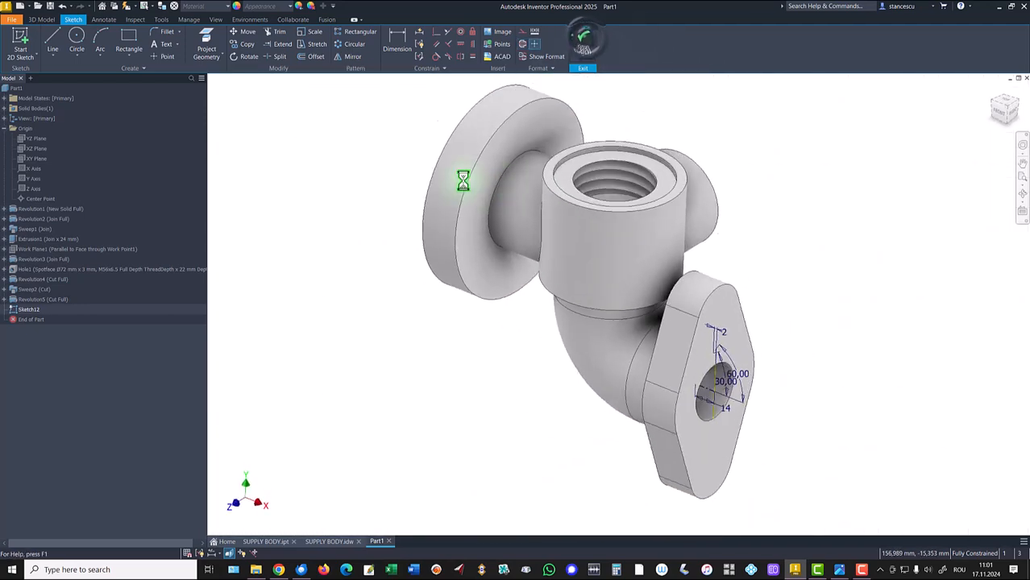
pyautogui.click(78, 43)
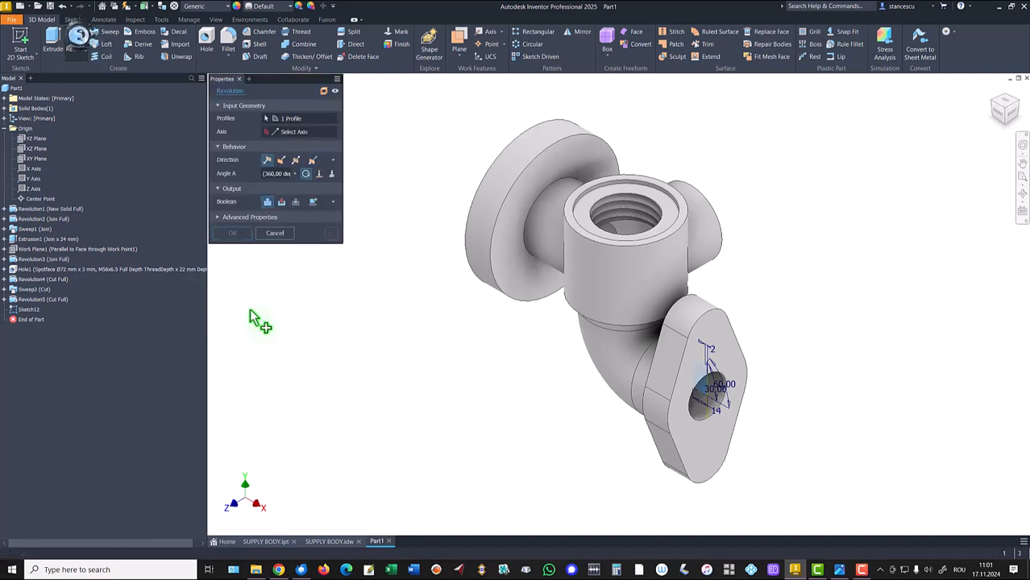
pyautogui.click(282, 203)
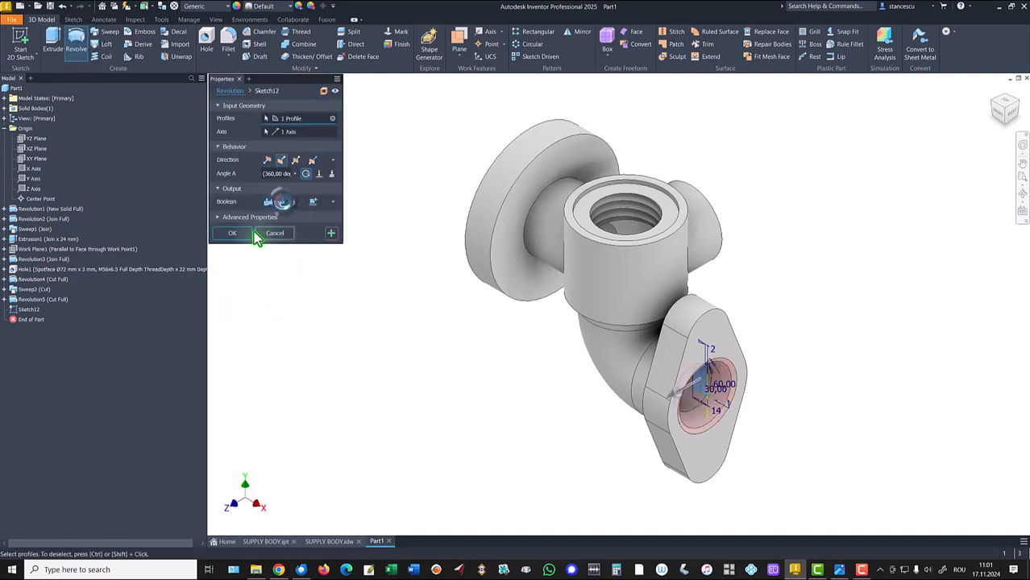
pyautogui.click(239, 234)
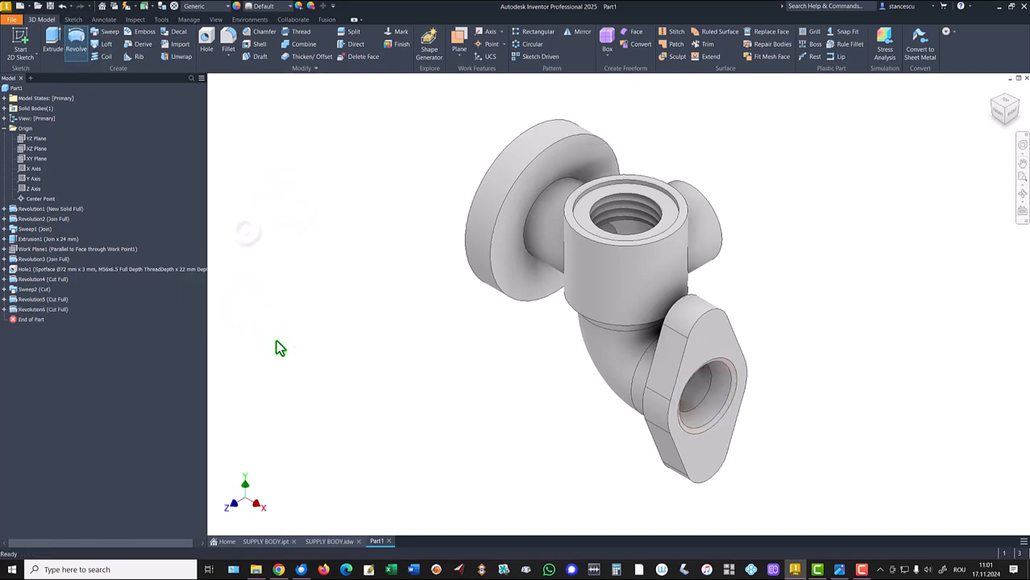
# - Review the full drawing sheet for the remaining hole and thread dimensions
pyautogui.click(331, 542)
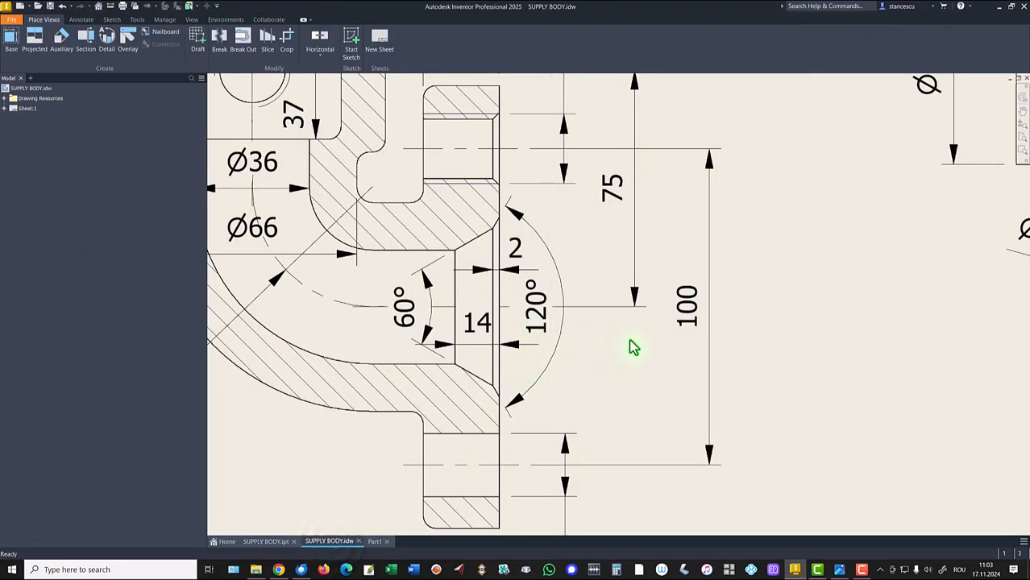
pyautogui.press('F6')
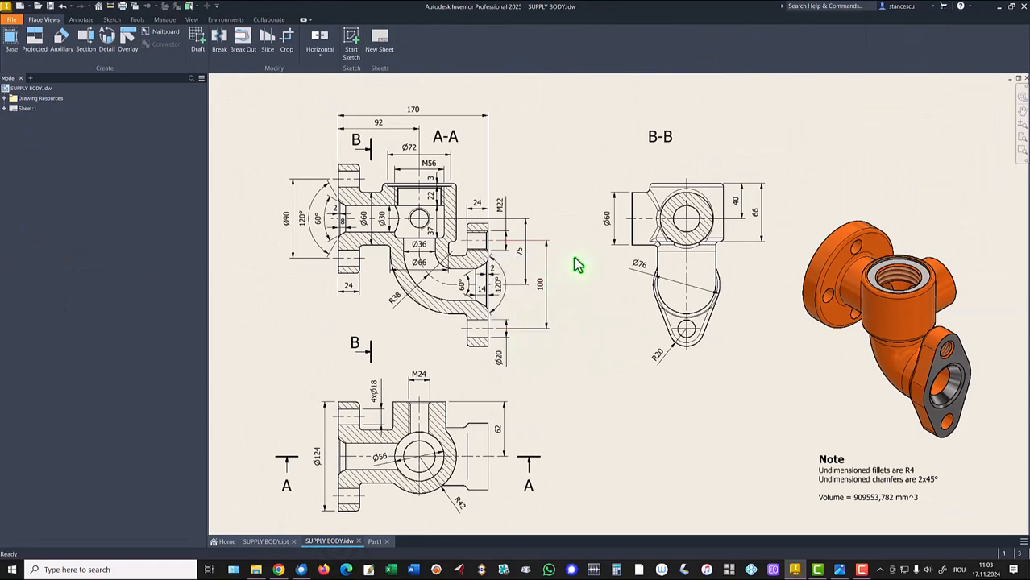
pyautogui.click(425, 385)
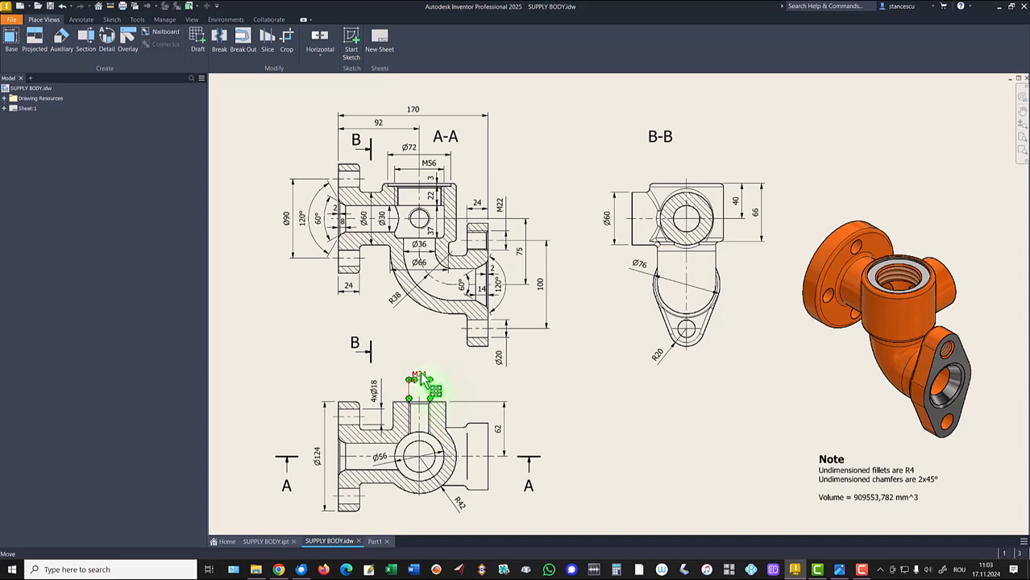
pyautogui.moveTo(385, 228); pyautogui.dragTo(334, 224)
pyautogui.click(413, 230)
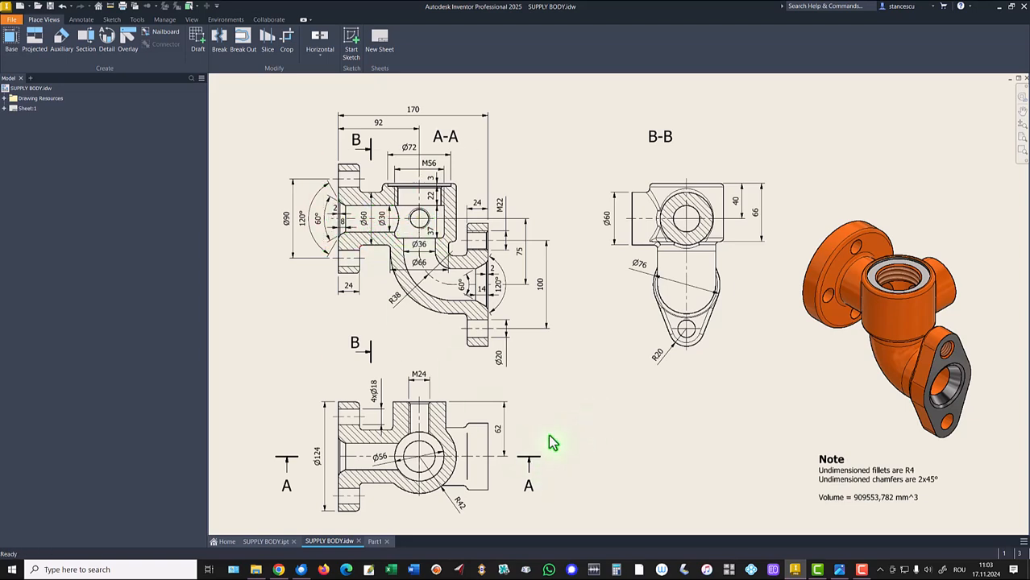
pyautogui.click(375, 542)
# - Add an M24x3 threaded hole without seat, concentric with the side boss face, ending at the inner bore surface
pyautogui.keyDown('shift'); pyautogui.moveTo(736, 239); pyautogui.dragTo(497, 169, button='middle'); pyautogui.keyUp('shift')
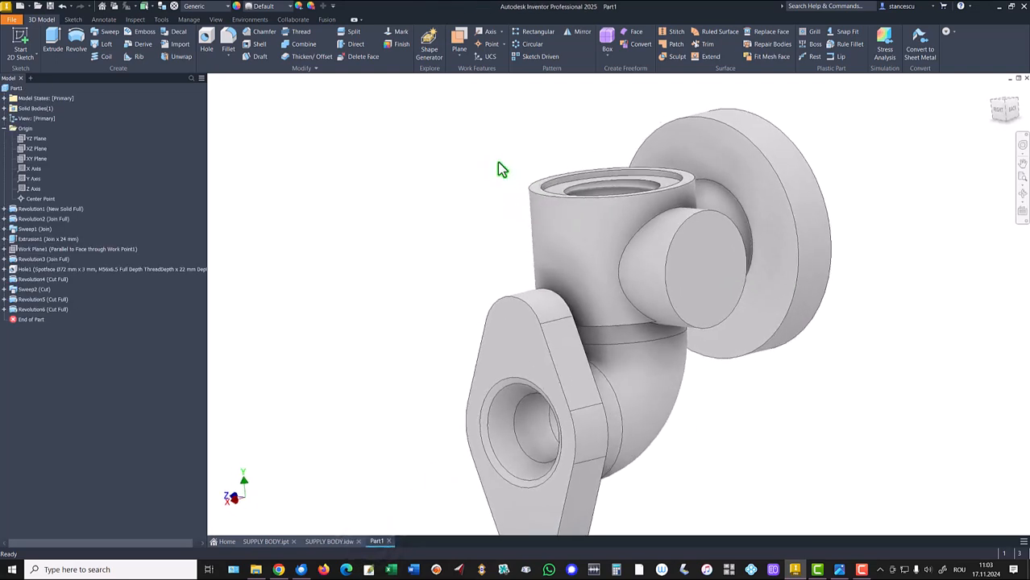
pyautogui.click(207, 40)
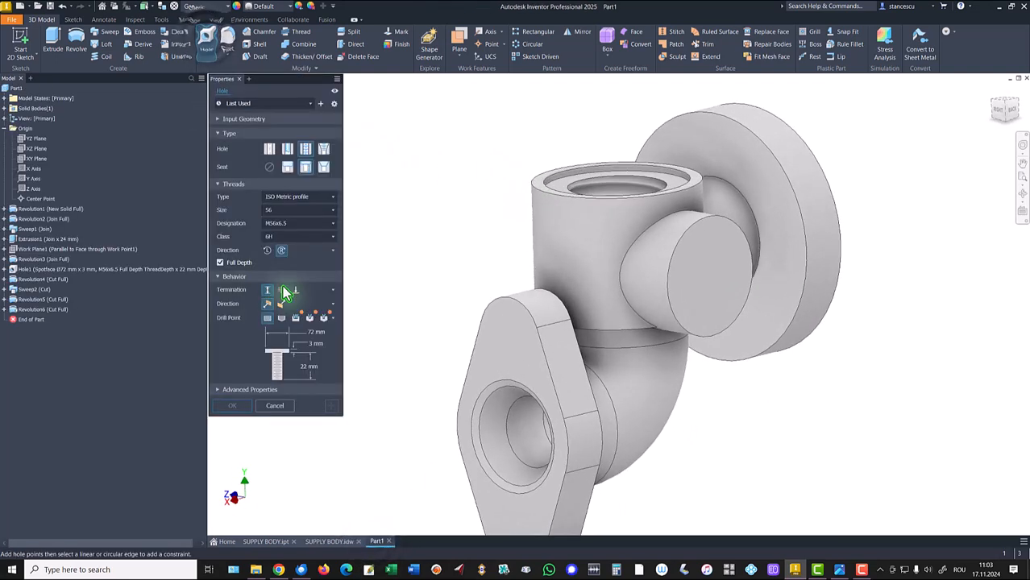
pyautogui.click(703, 266)
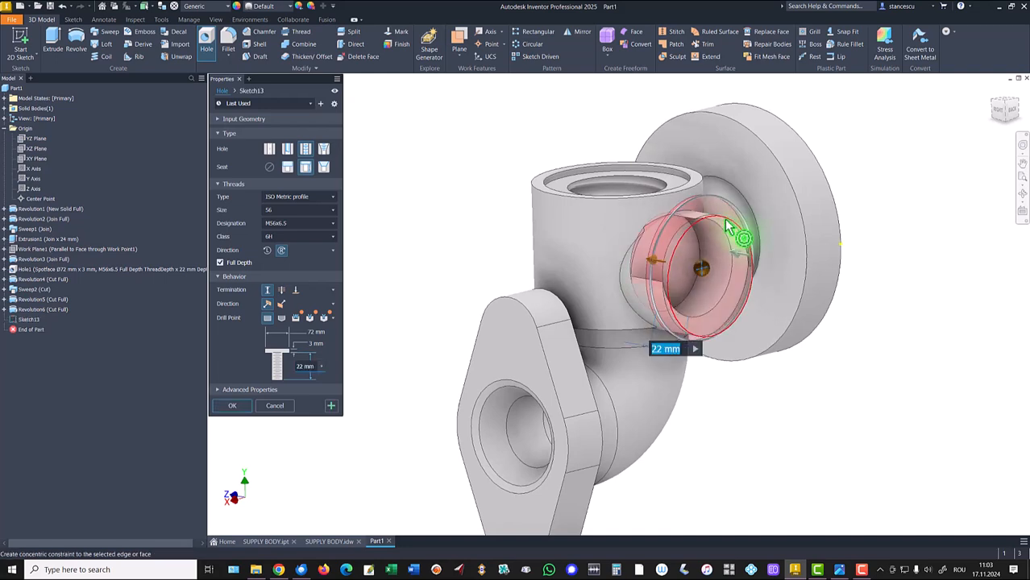
pyautogui.click(729, 230)
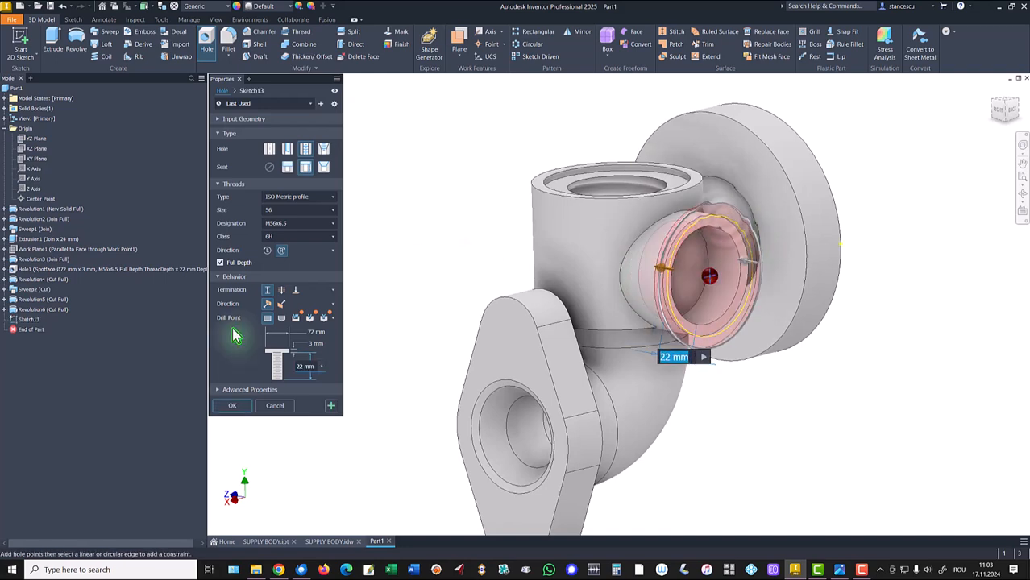
pyautogui.click(270, 167)
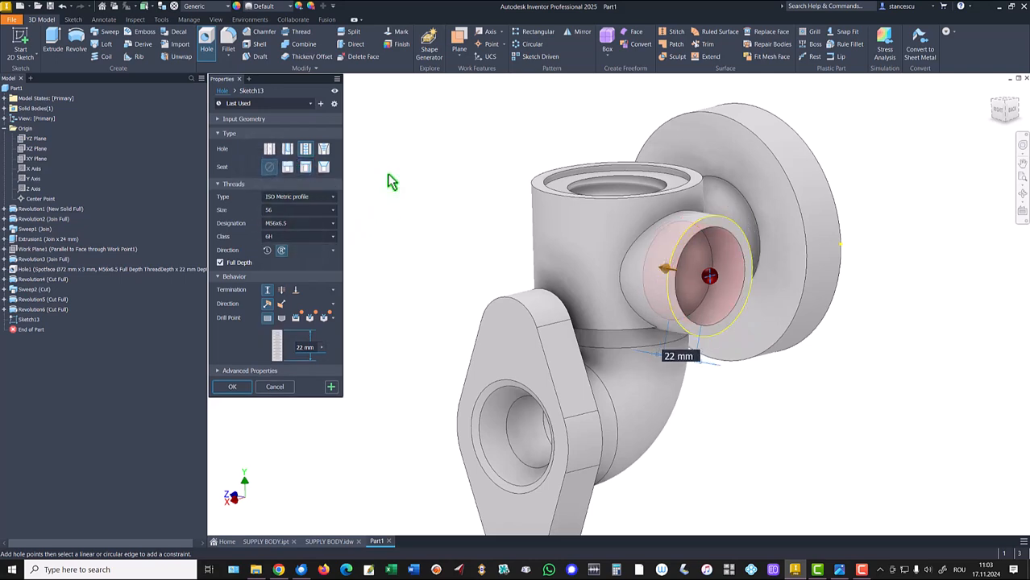
pyautogui.click(291, 213)
pyautogui.scroll(5, 291, 288)
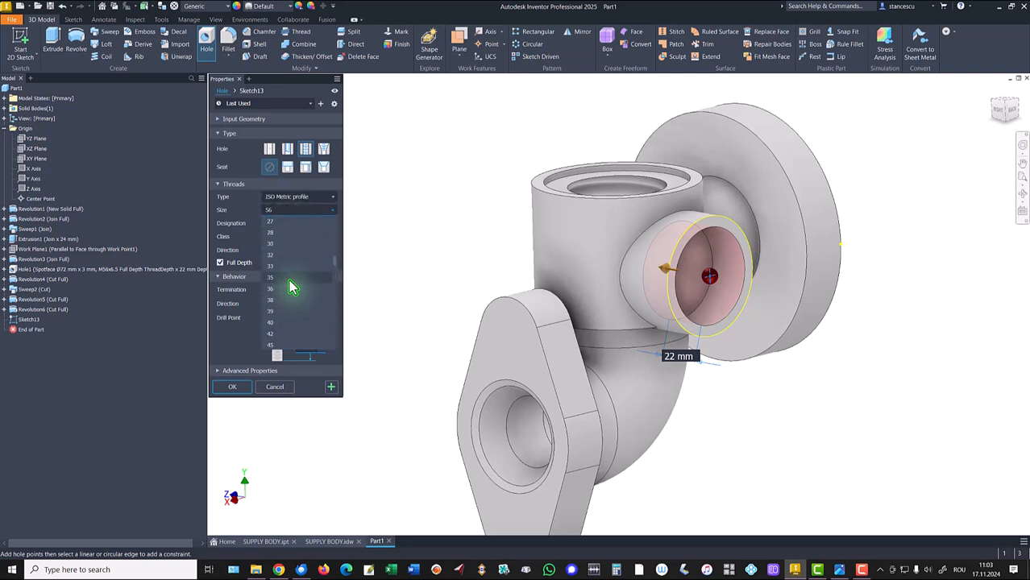
pyautogui.click(272, 229)
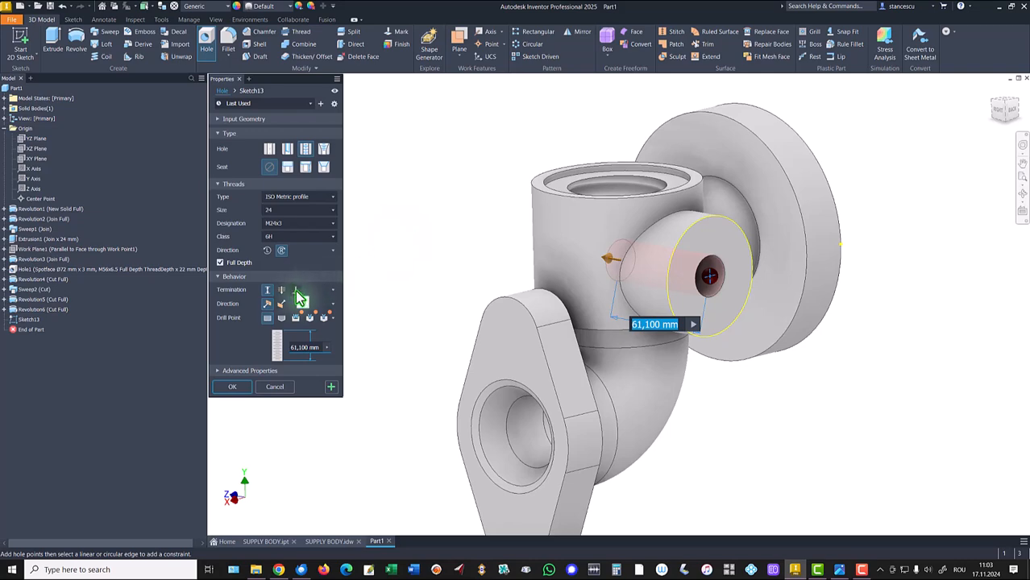
pyautogui.click(296, 291)
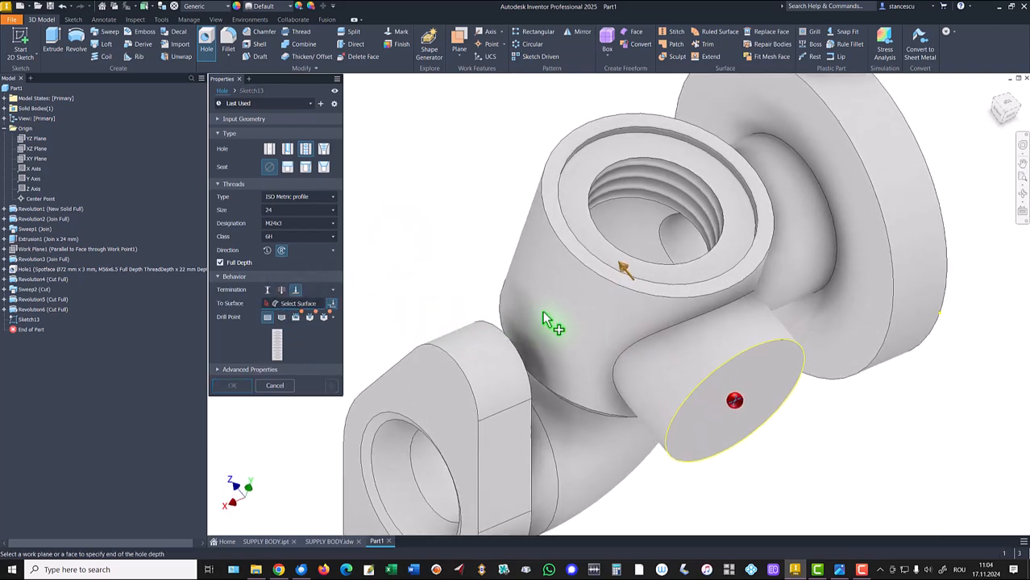
pyautogui.click(621, 231)
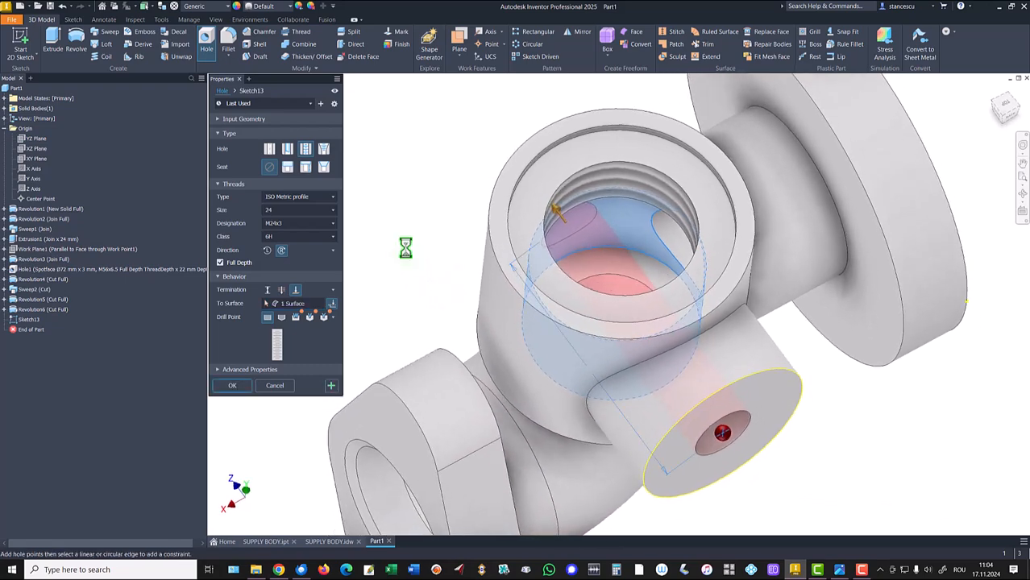
pyautogui.click(281, 317)
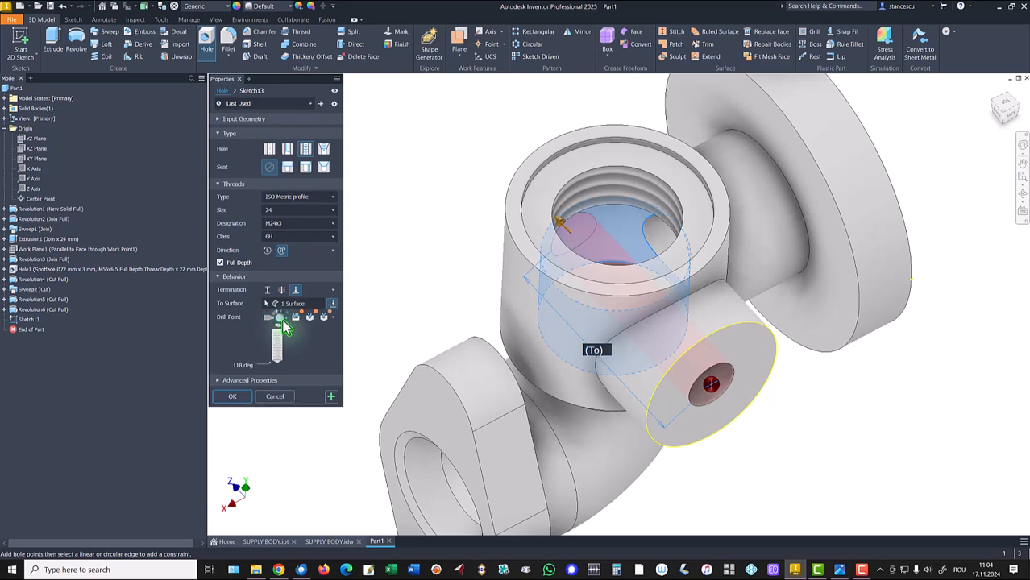
pyautogui.click(239, 397)
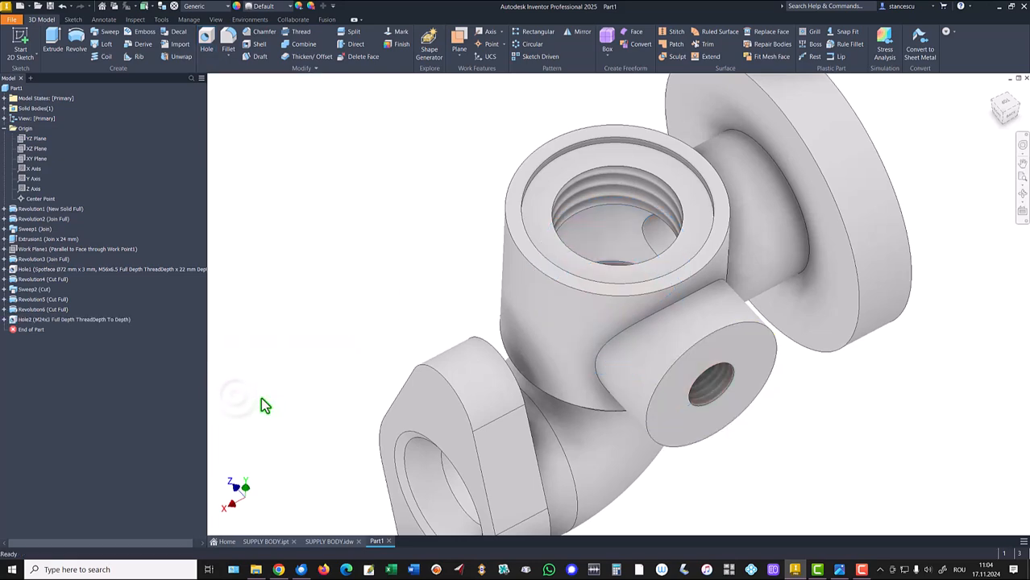
# - Sketch on the flange face a vertical line from the bore center, 90/2 mm long, then finish the sketch
pyautogui.keyDown('shift'); pyautogui.moveTo(441, 427); pyautogui.dragTo(449, 298, button='middle'); pyautogui.keyUp('shift')
pyautogui.press('F6')
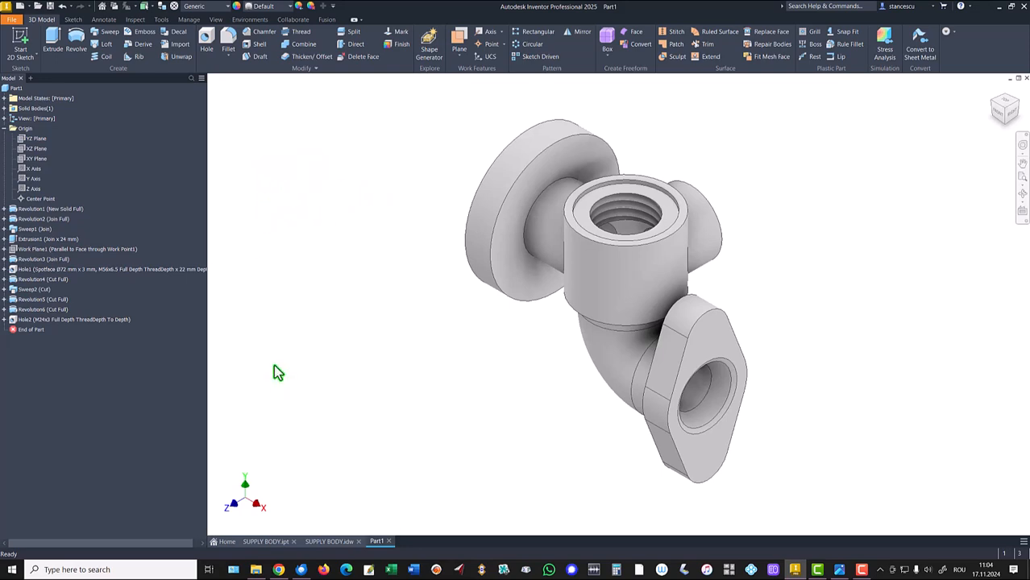
pyautogui.click(329, 541)
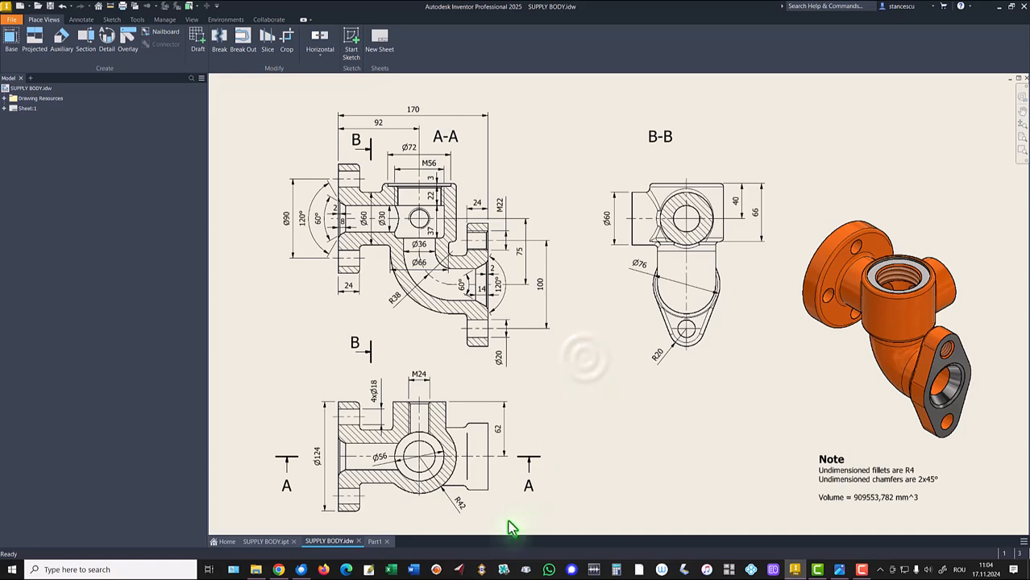
pyautogui.click(374, 543)
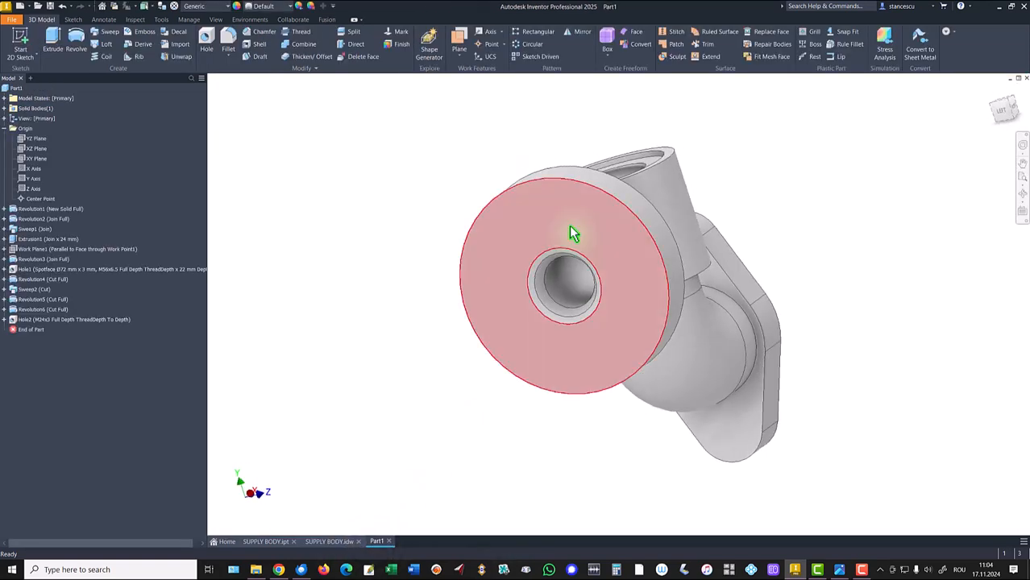
pyautogui.keyDown('shift'); pyautogui.moveTo(564, 231); pyautogui.dragTo(597, 224, button='middle'); pyautogui.keyUp('shift')
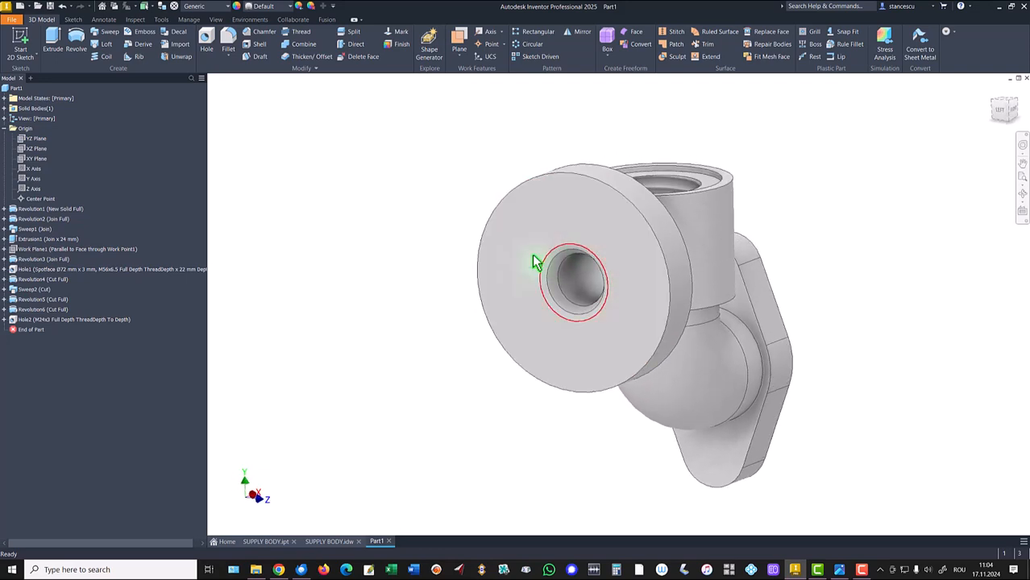
pyautogui.click(365, 340)
pyautogui.click(540, 235)
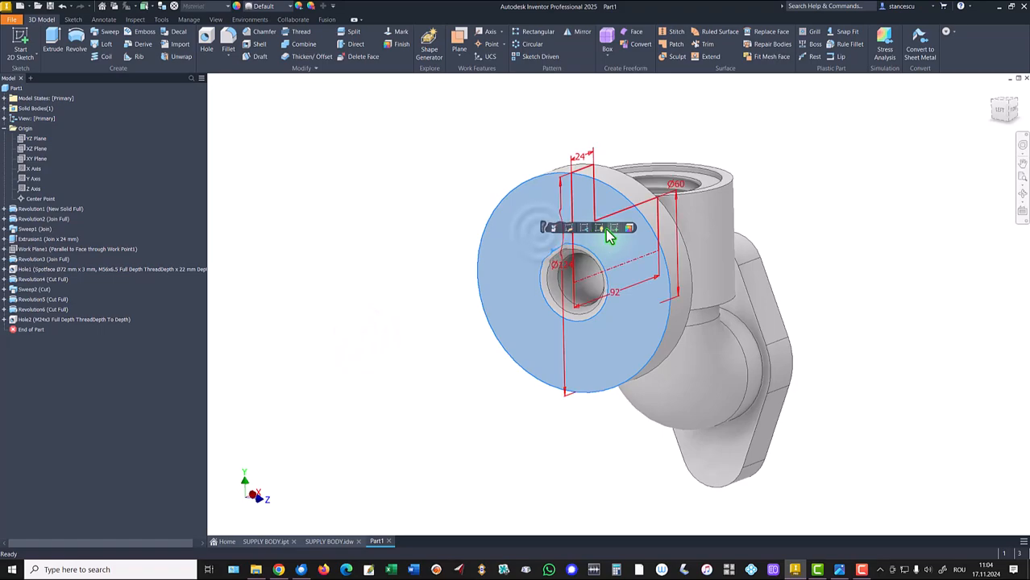
pyautogui.click(616, 239)
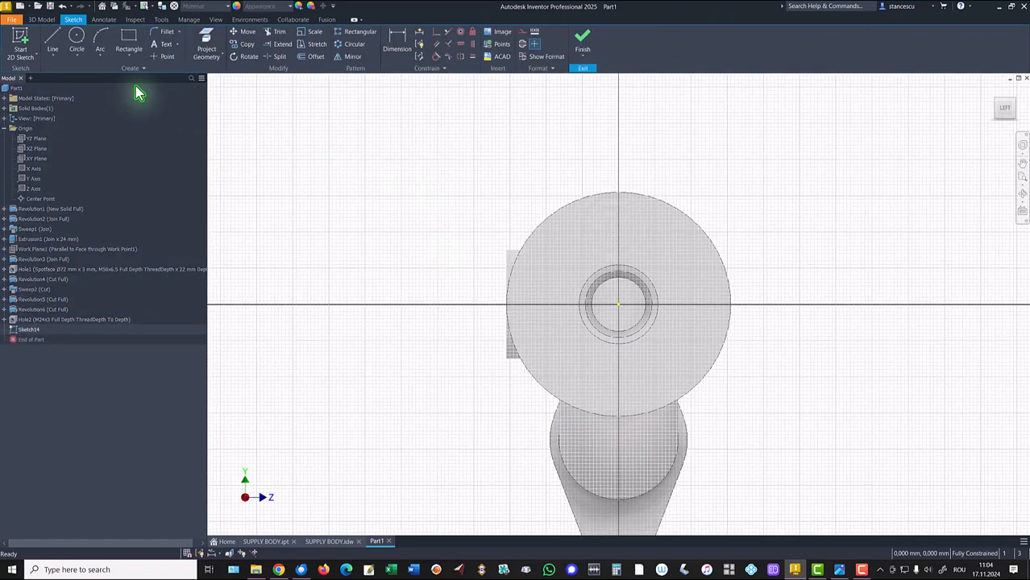
pyautogui.click(52, 40)
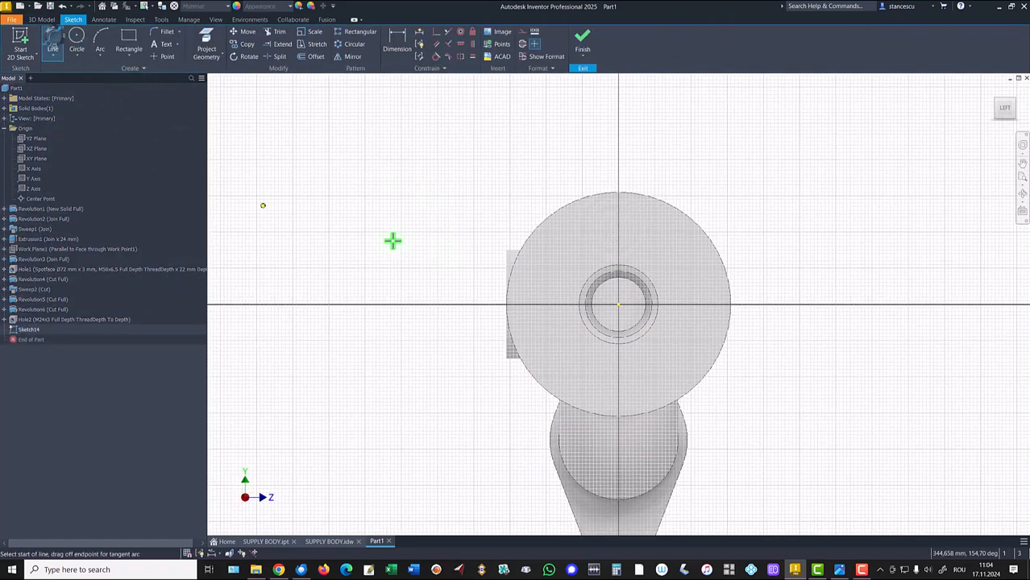
pyautogui.click(619, 305)
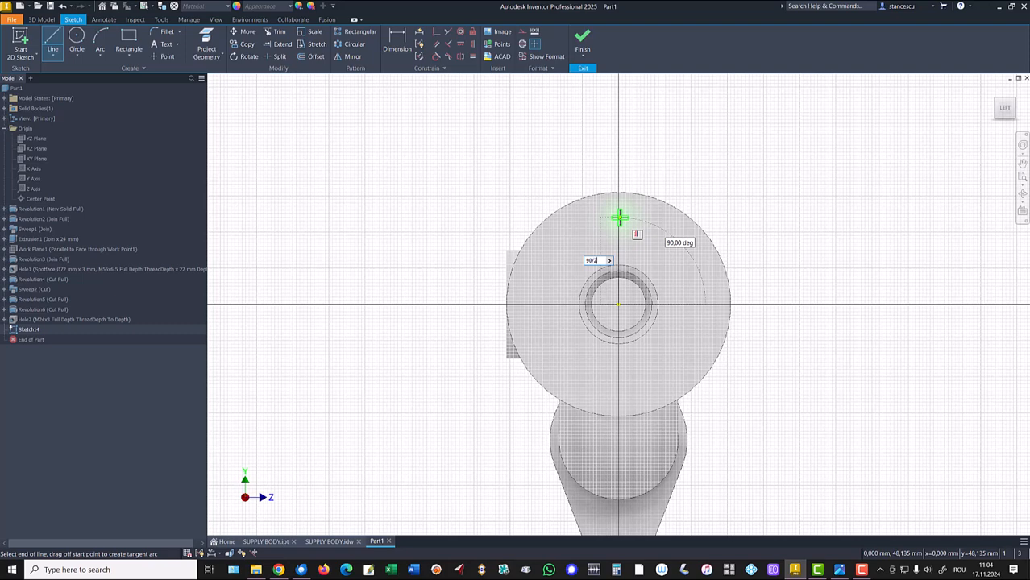
pyautogui.write('90/2')
pyautogui.press('Return')
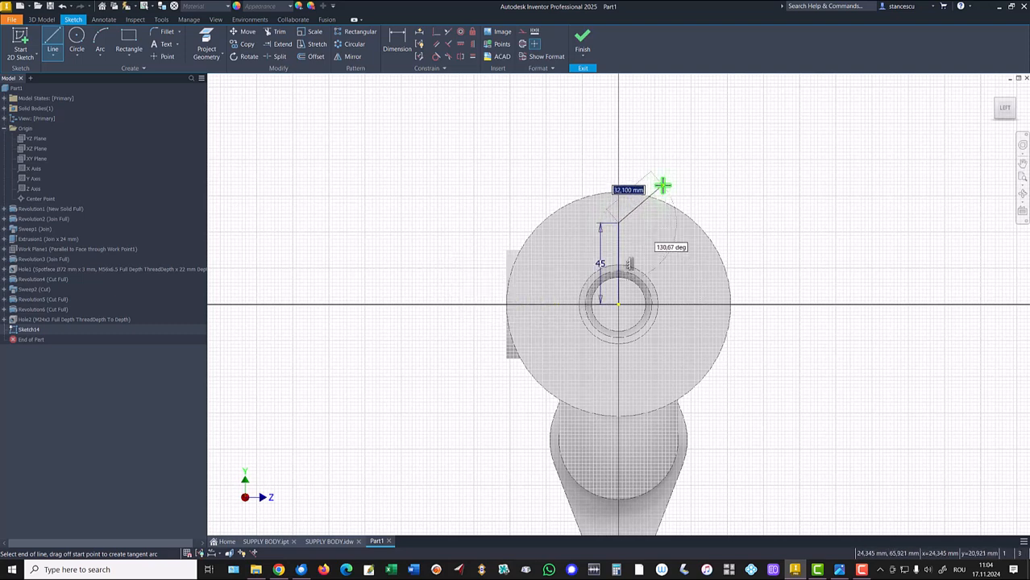
pyautogui.press('Escape')
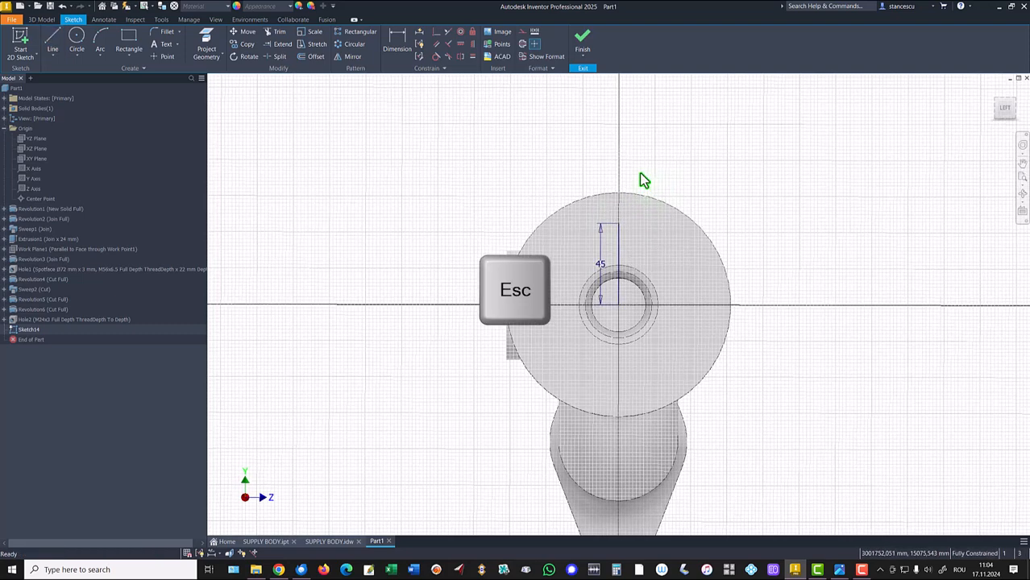
pyautogui.click(584, 40)
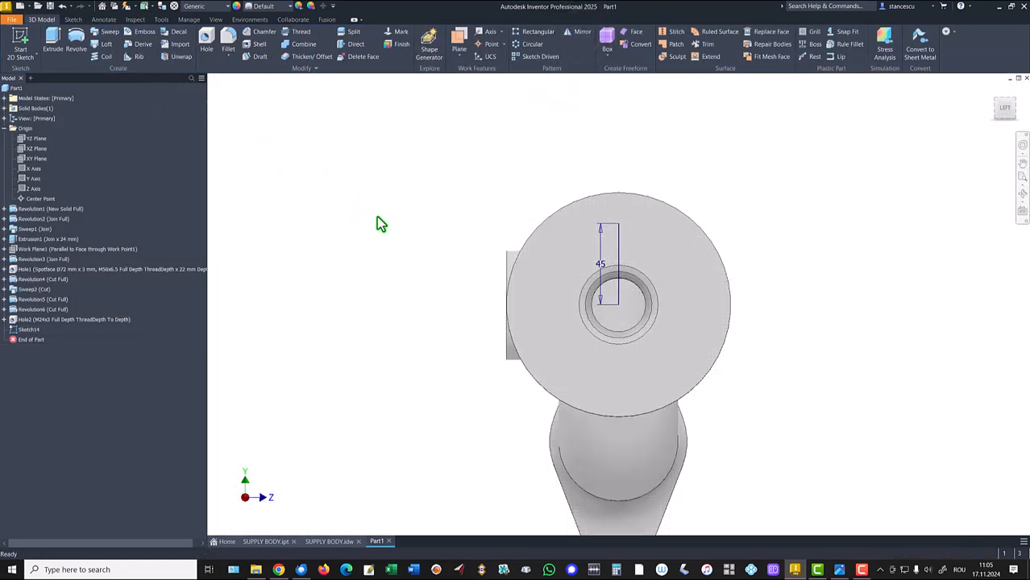
pyautogui.press('F6')
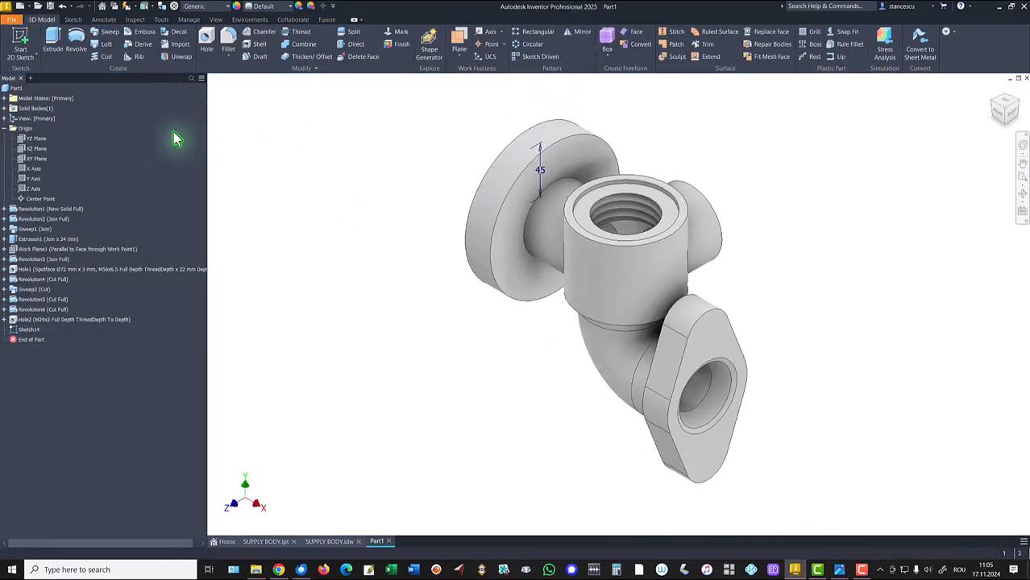
# - Add an 18 mm simple hole at the end of the sketched line on the flange, terminating at the flange's inner face
pyautogui.click(207, 40)
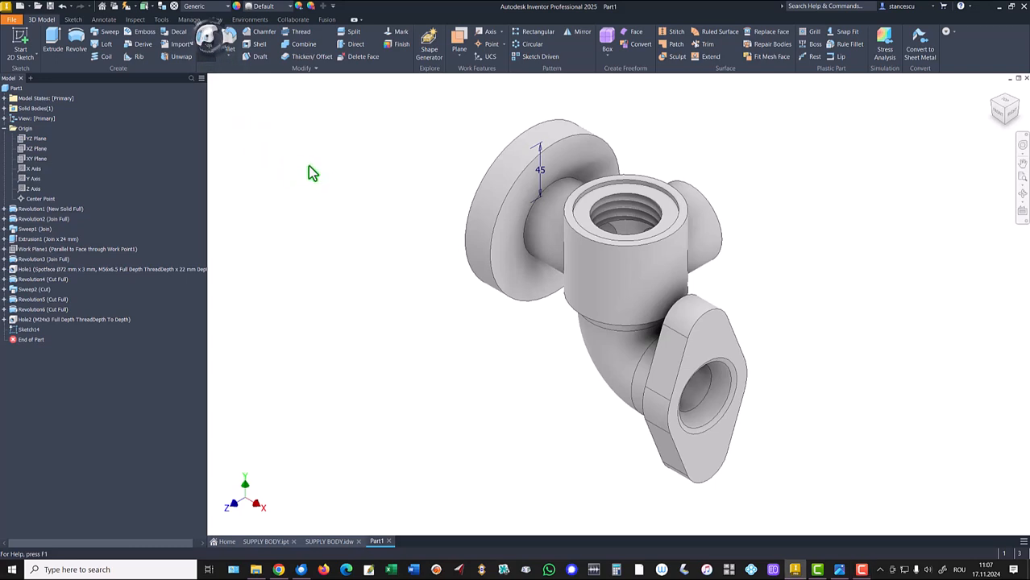
pyautogui.moveTo(346, 178)
pyautogui.keyDown('shift'); pyautogui.mouseDown(button='middle')
pyautogui.moveTo(449, 177)
pyautogui.moveTo(509, 235)
pyautogui.moveTo(517, 205)
pyautogui.mouseUp(button='middle'); pyautogui.keyUp('shift')
pyautogui.scroll(2, 520, 161)
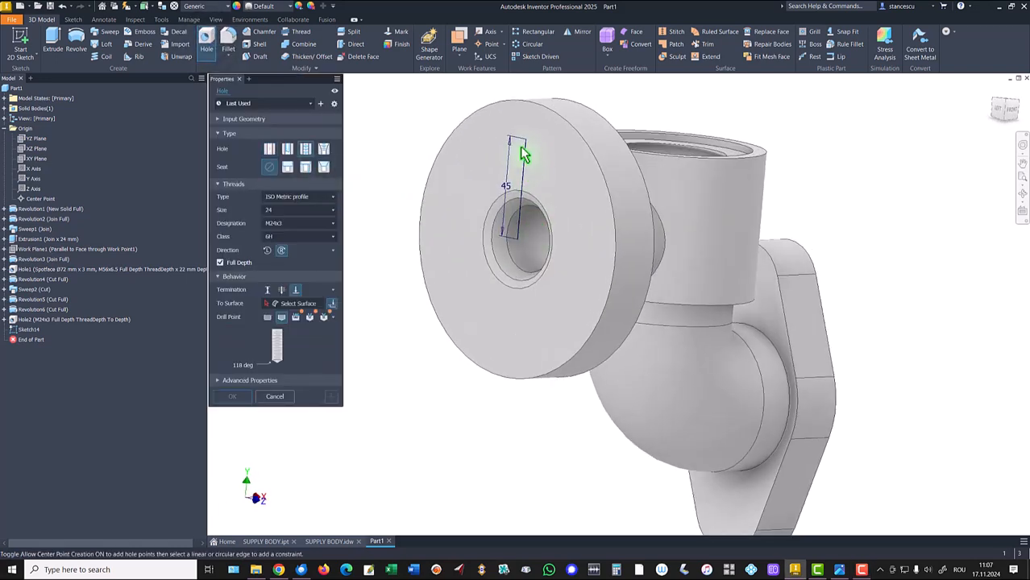
pyautogui.click(526, 141)
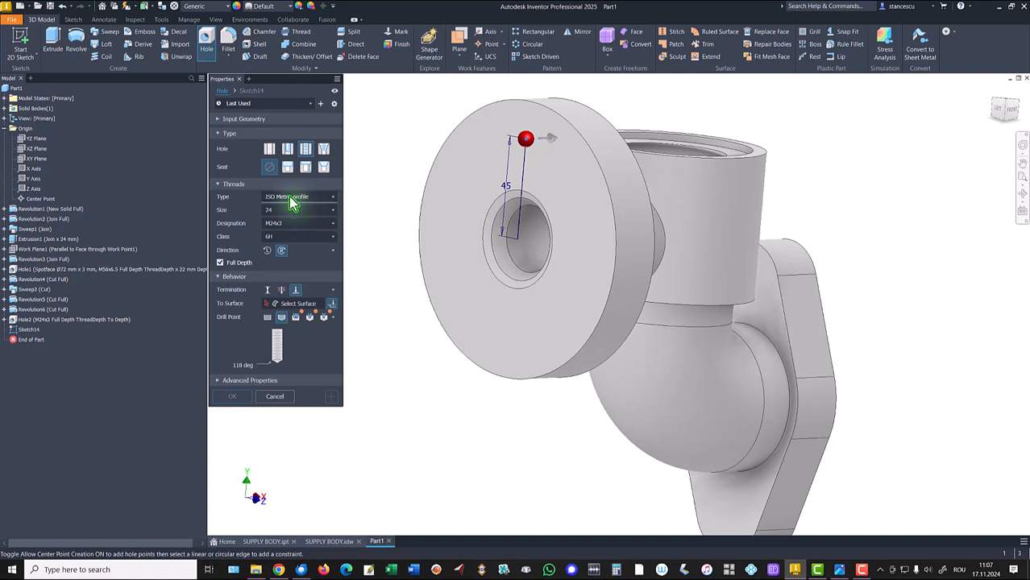
pyautogui.click(269, 150)
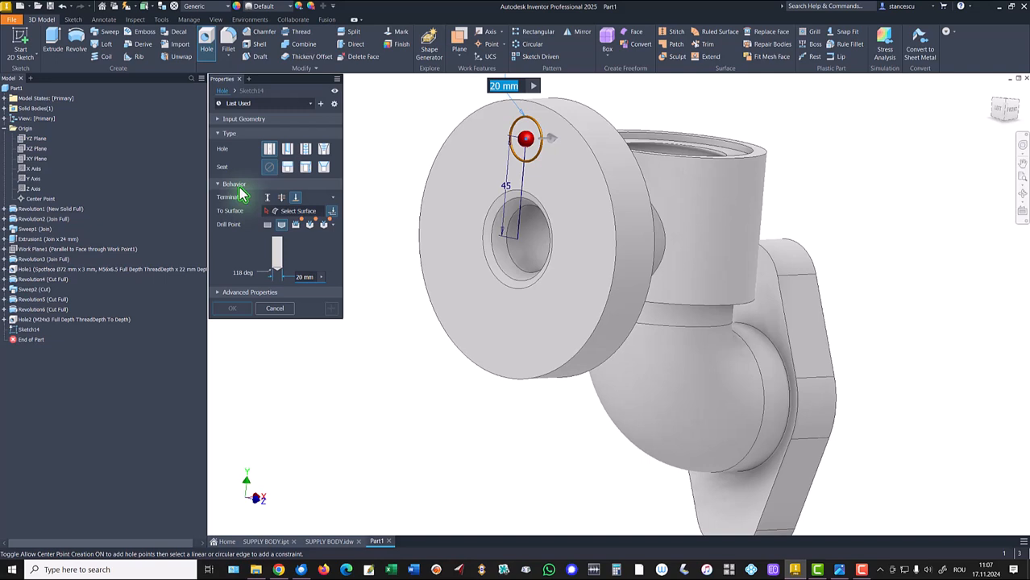
pyautogui.write('18')
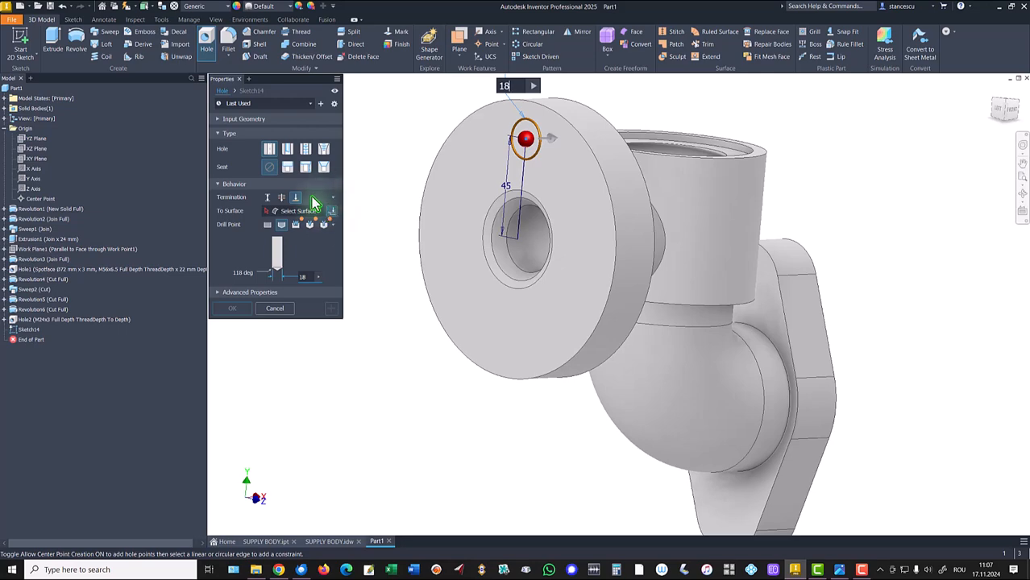
pyautogui.click(306, 213)
pyautogui.keyDown('shift'); pyautogui.moveTo(407, 227); pyautogui.dragTo(569, 156, button='middle'); pyautogui.keyUp('shift')
pyautogui.click(573, 154)
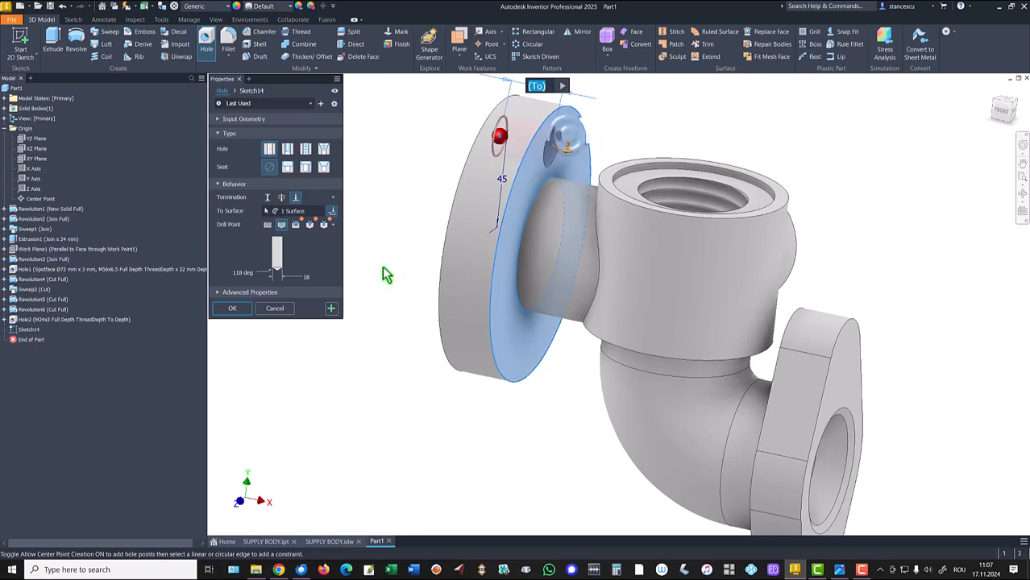
pyautogui.click(234, 309)
# - Circular-pattern the 18 mm flange hole 4 times over 360 degrees around the flange axis
pyautogui.keyDown('shift'); pyautogui.moveTo(236, 308); pyautogui.dragTo(596, 72, button='middle'); pyautogui.keyUp('shift')
pyautogui.click(526, 44)
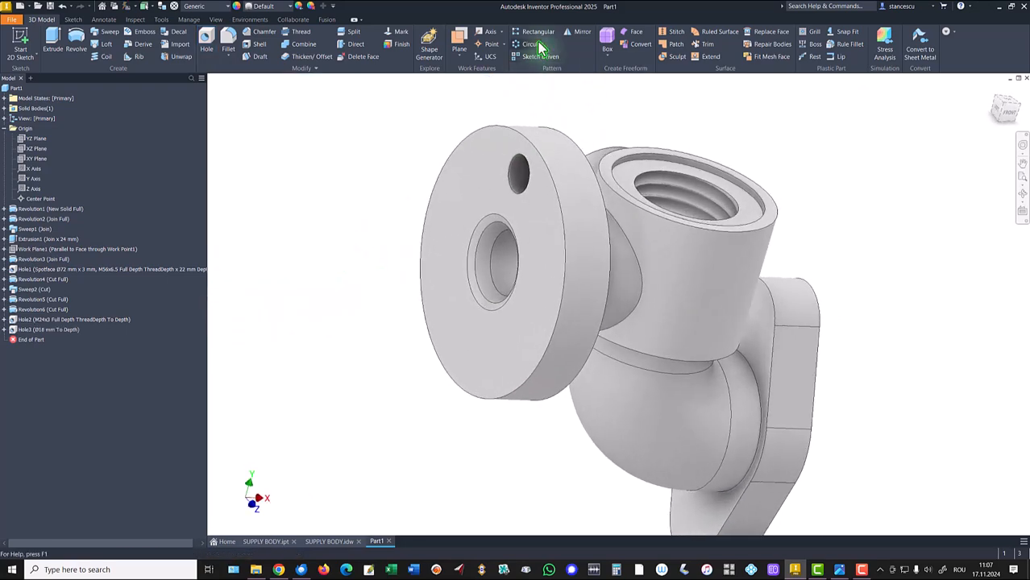
pyautogui.click(44, 330)
pyautogui.click(251, 120)
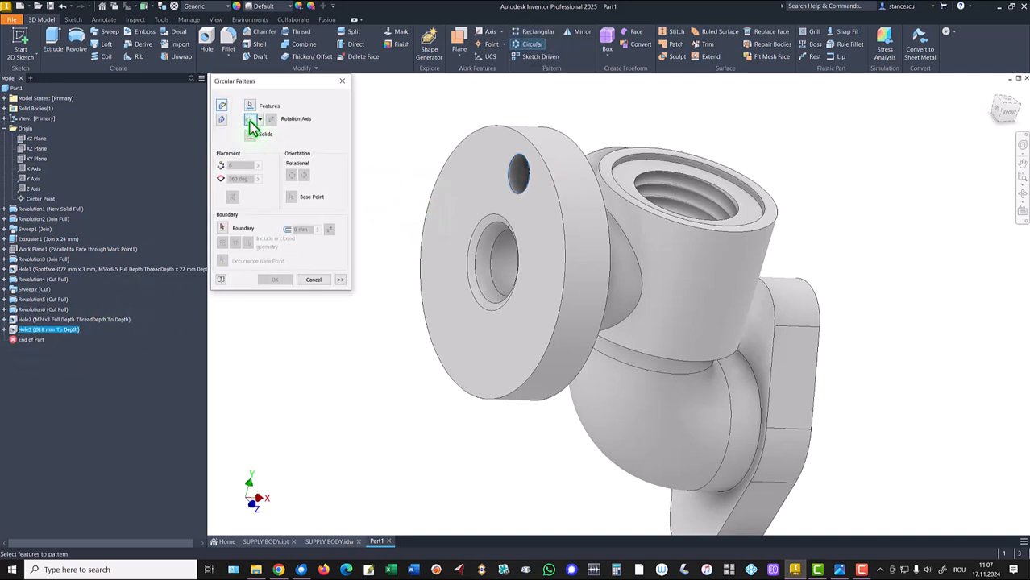
pyautogui.click(534, 386)
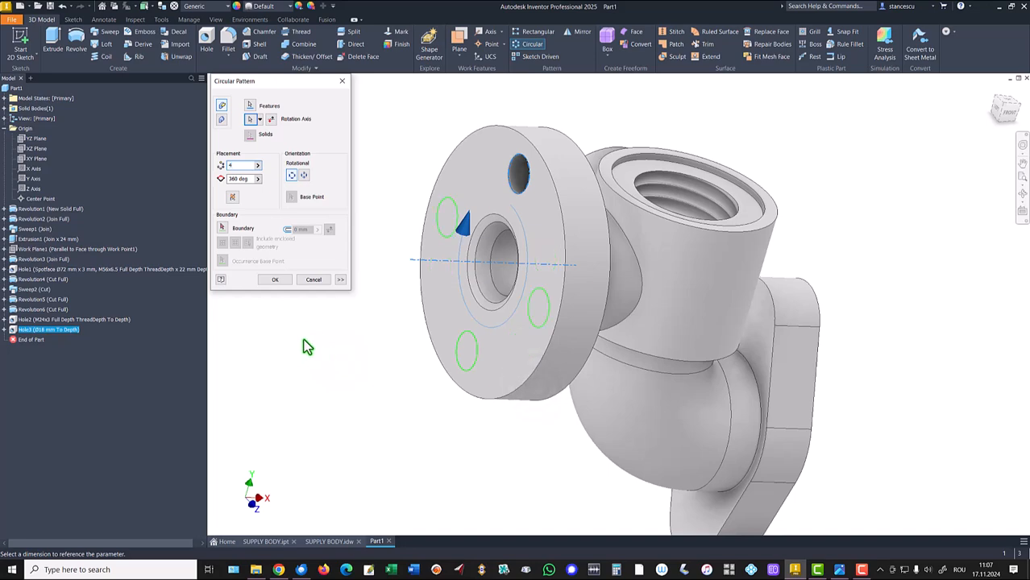
pyautogui.click(272, 280)
# - Check the drawing, then add a 20 mm through-all hole on the lower end of the lug face
pyautogui.press('F6')
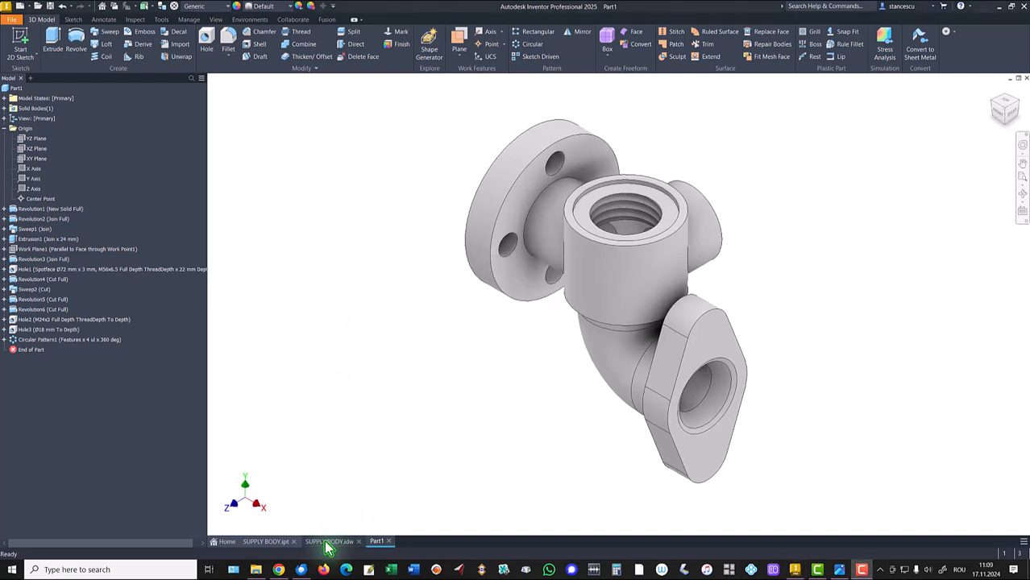
pyautogui.click(329, 541)
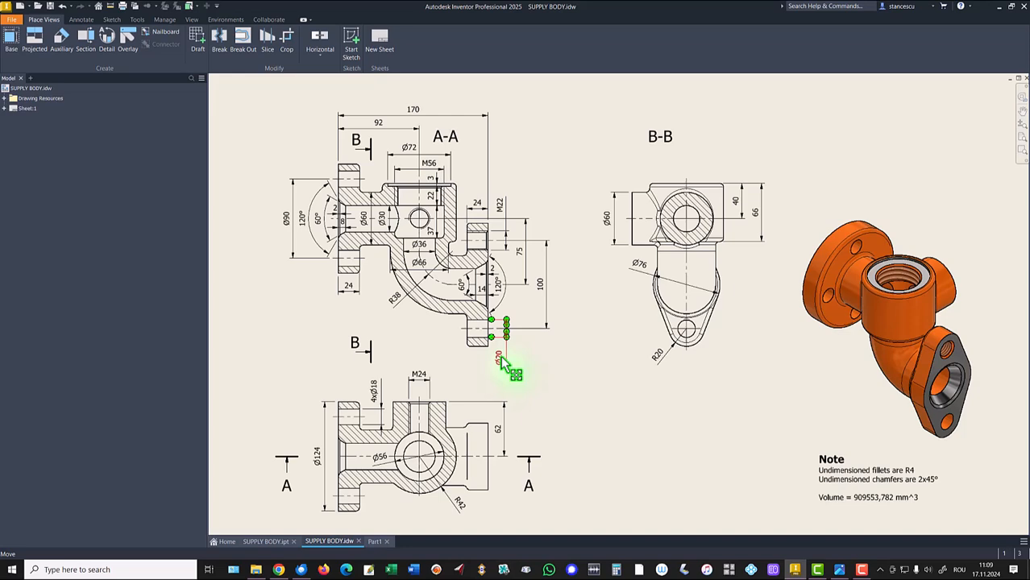
pyautogui.click(375, 542)
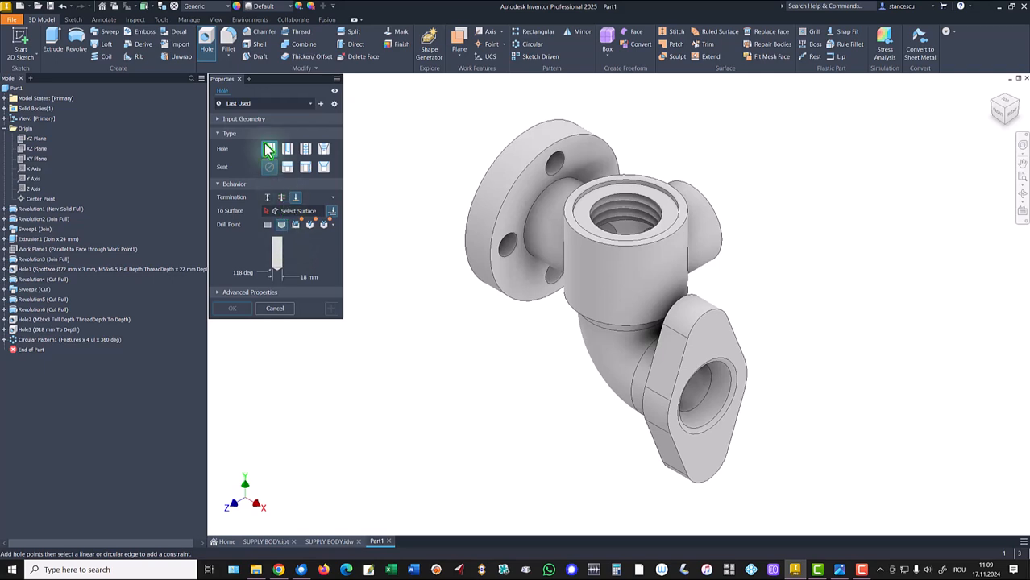
pyautogui.click(705, 465)
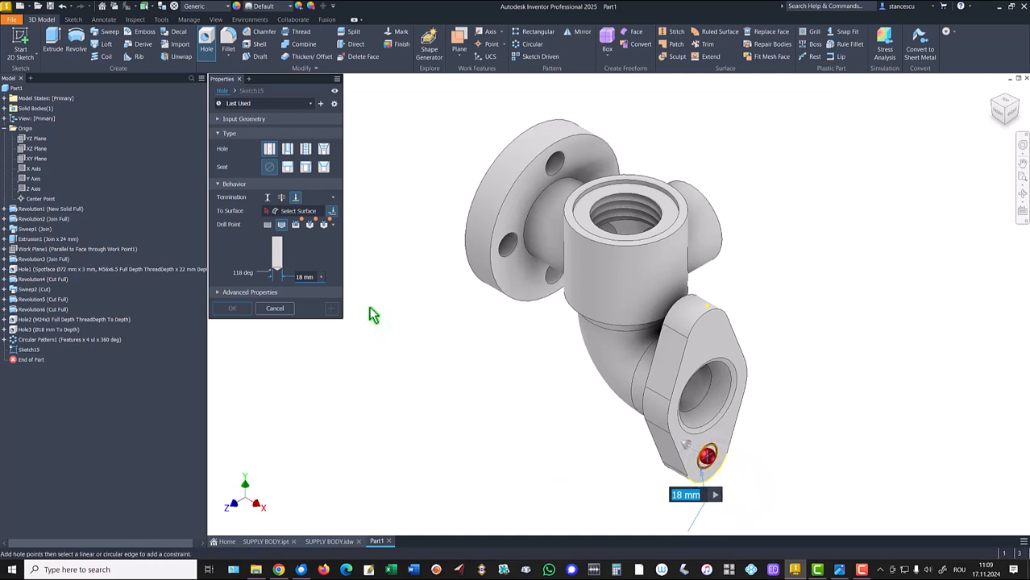
pyautogui.write('20')
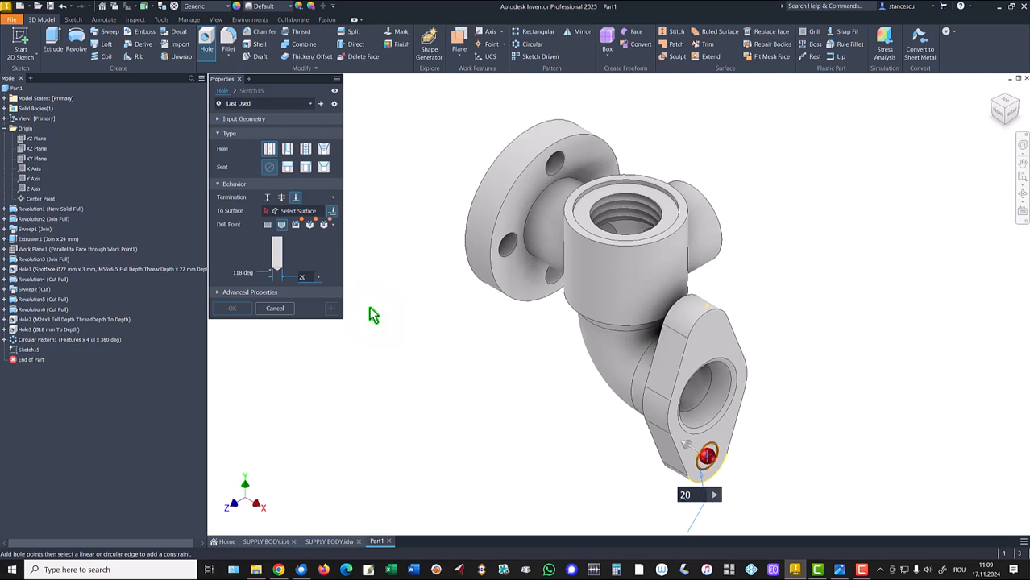
pyautogui.click(281, 197)
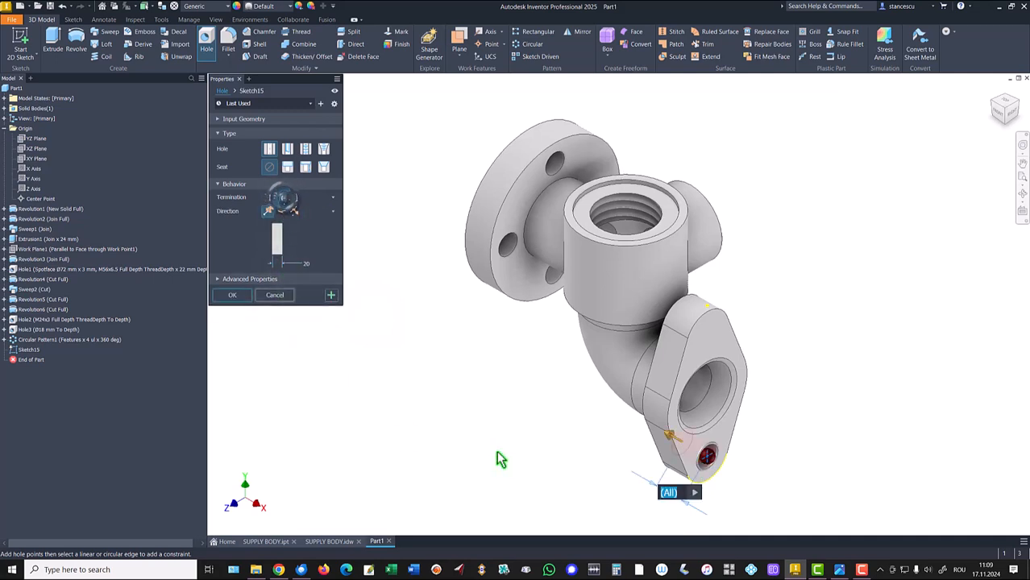
pyautogui.click(232, 295)
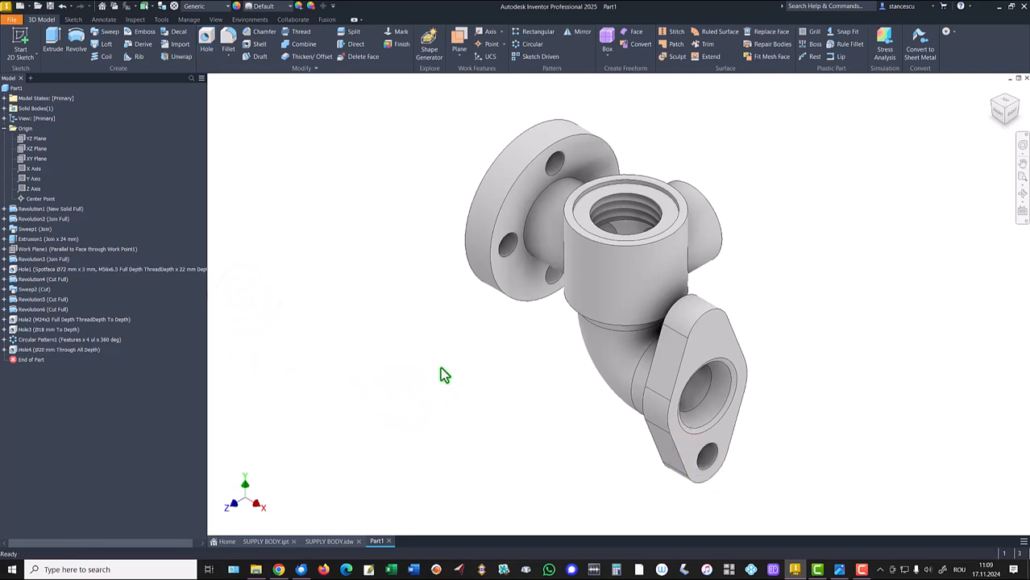
# - Add an ISO Metric M22x3 threaded hole on the upper end of the lug, ending at the inner bore surface
pyautogui.click(206, 40)
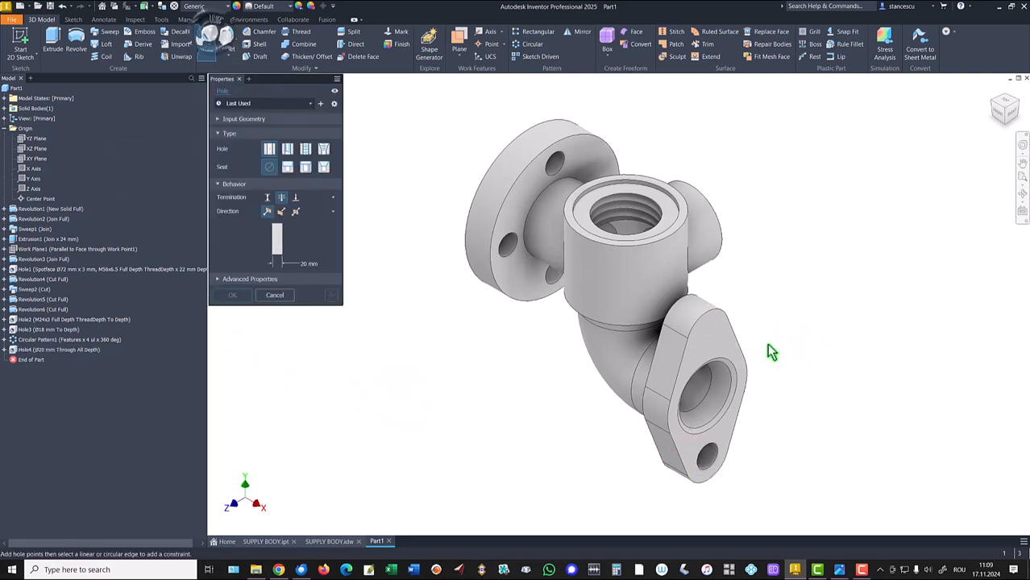
pyautogui.click(716, 333)
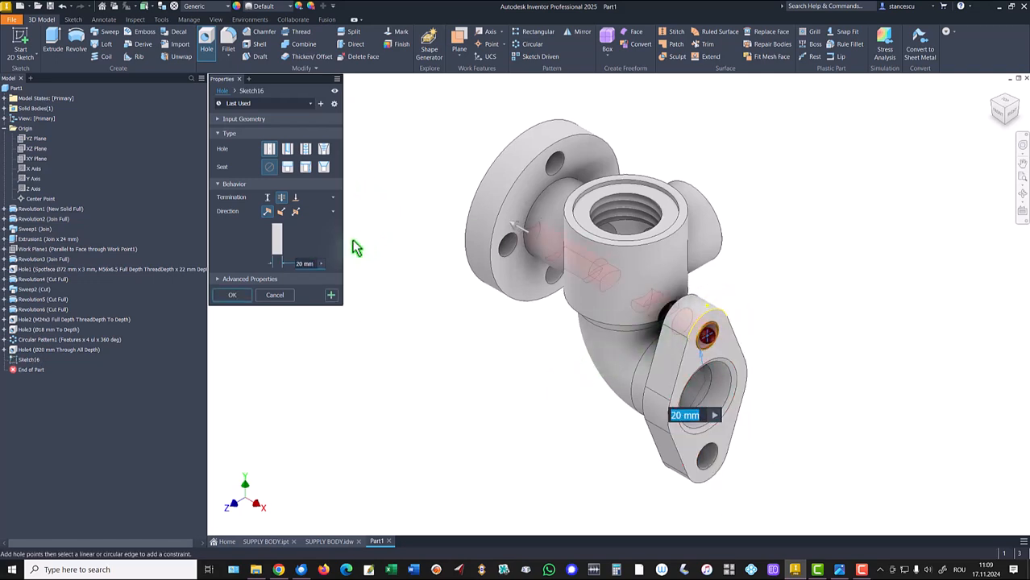
pyautogui.click(305, 149)
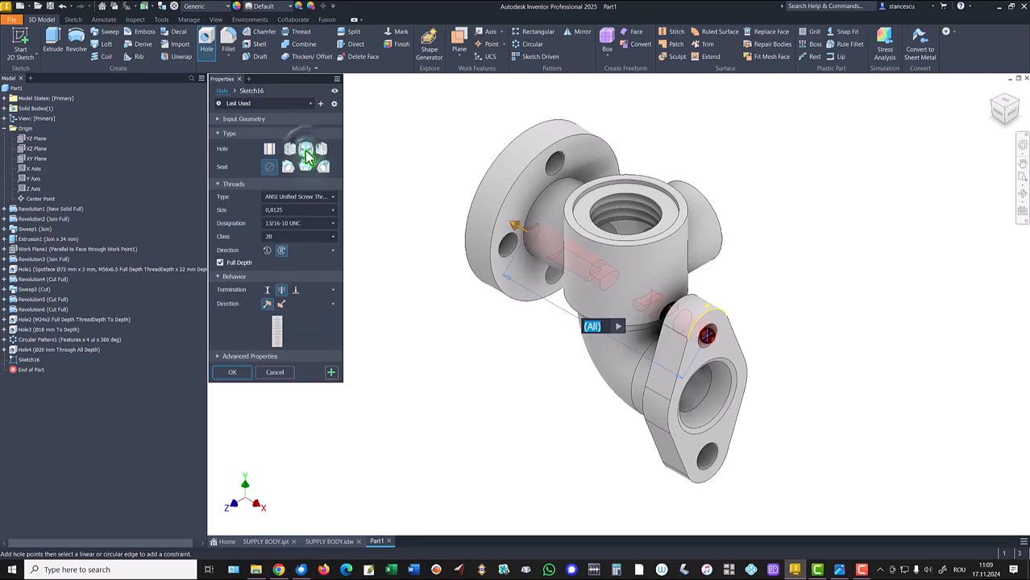
pyautogui.click(300, 199)
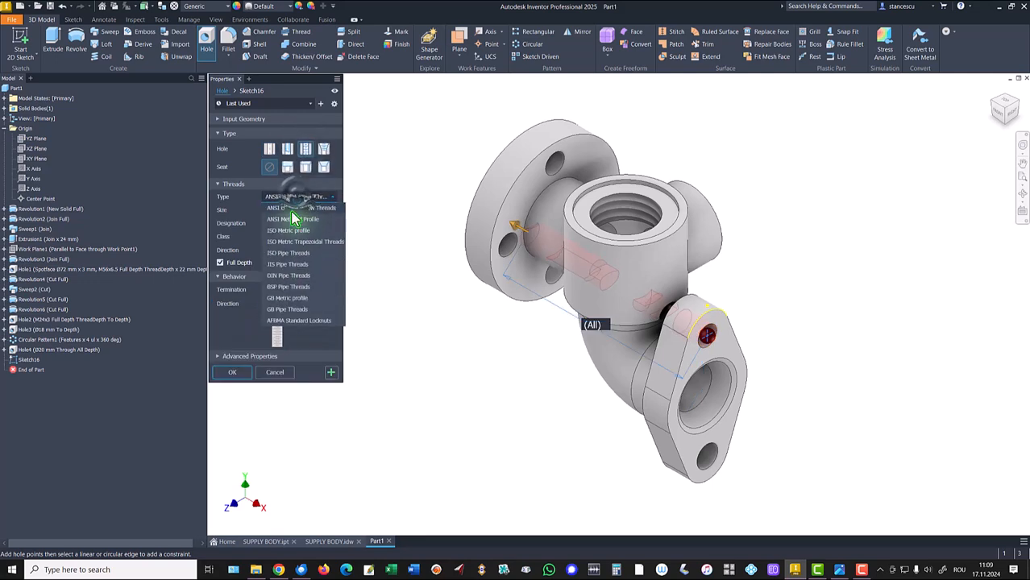
pyautogui.click(292, 210)
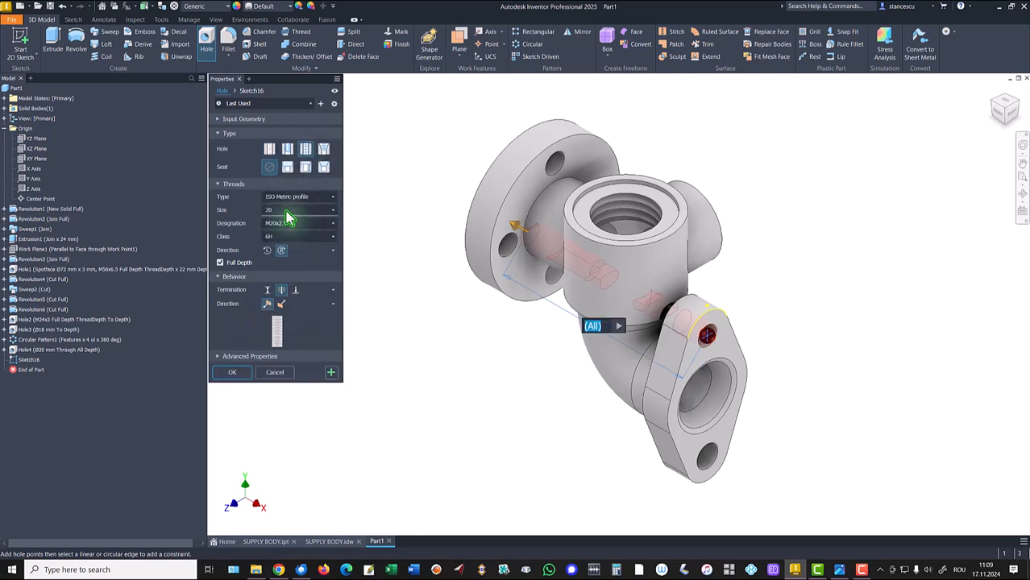
pyautogui.click(286, 211)
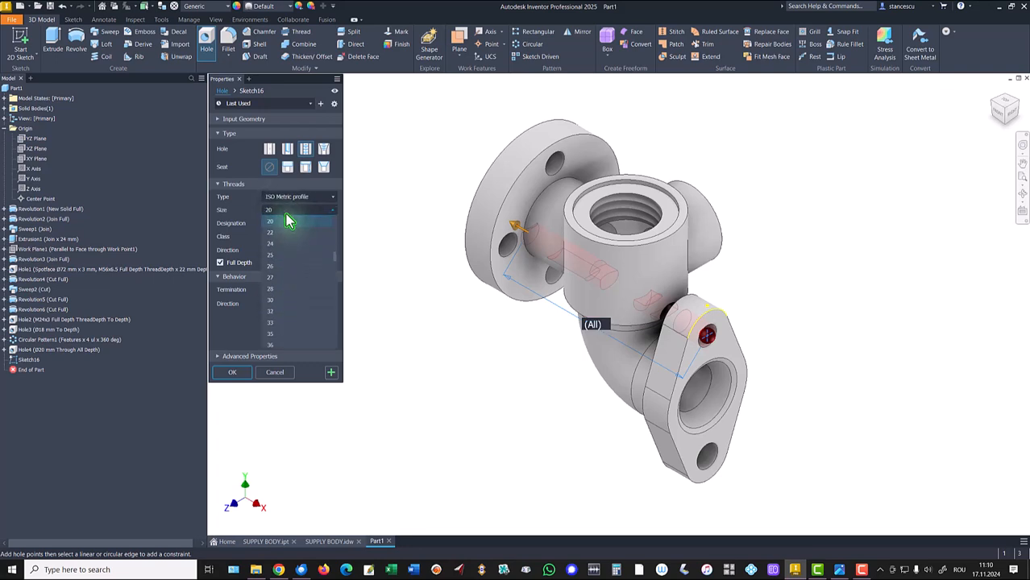
pyautogui.click(278, 232)
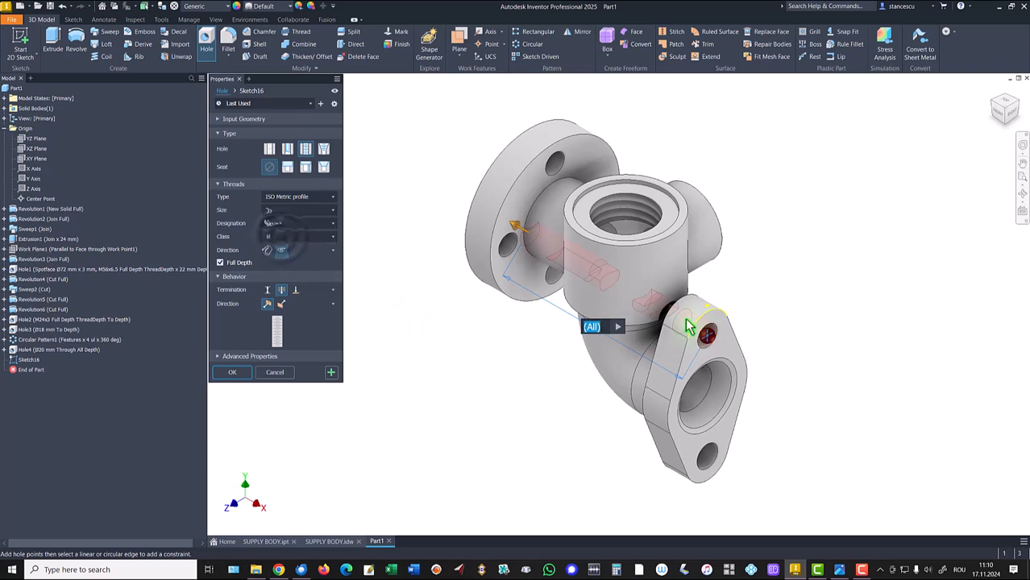
pyautogui.click(295, 291)
pyautogui.scroll(3, 516, 407)
pyautogui.keyDown('shift'); pyautogui.moveTo(576, 409); pyautogui.dragTo(758, 342, button='middle'); pyautogui.keyUp('shift')
pyautogui.click(768, 332)
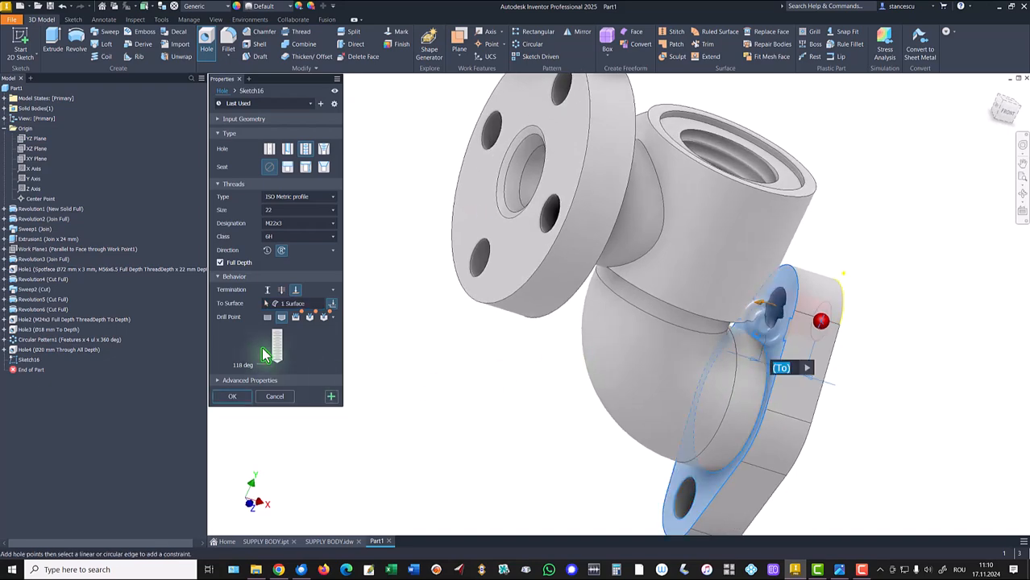
pyautogui.click(232, 396)
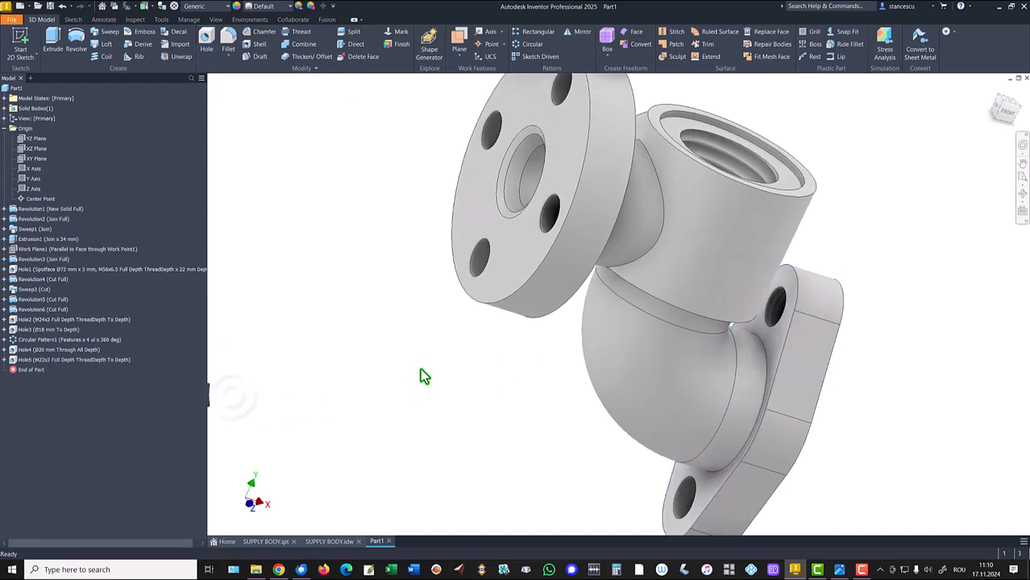
# - Check the drawing, then chamfer the edges of the lug, side boss and top threaded holes by 2 mm
pyautogui.press('F6')
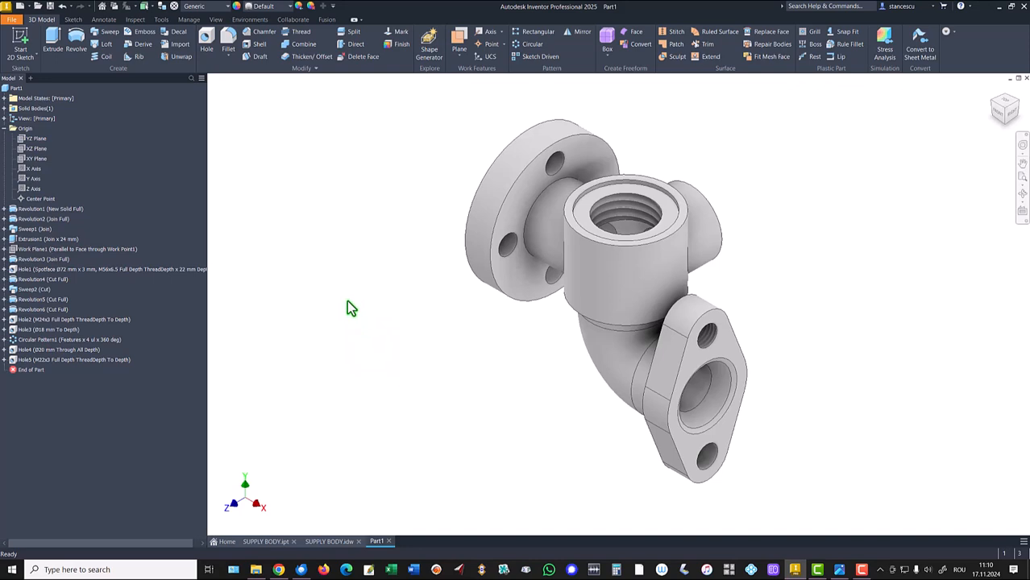
pyautogui.click(329, 542)
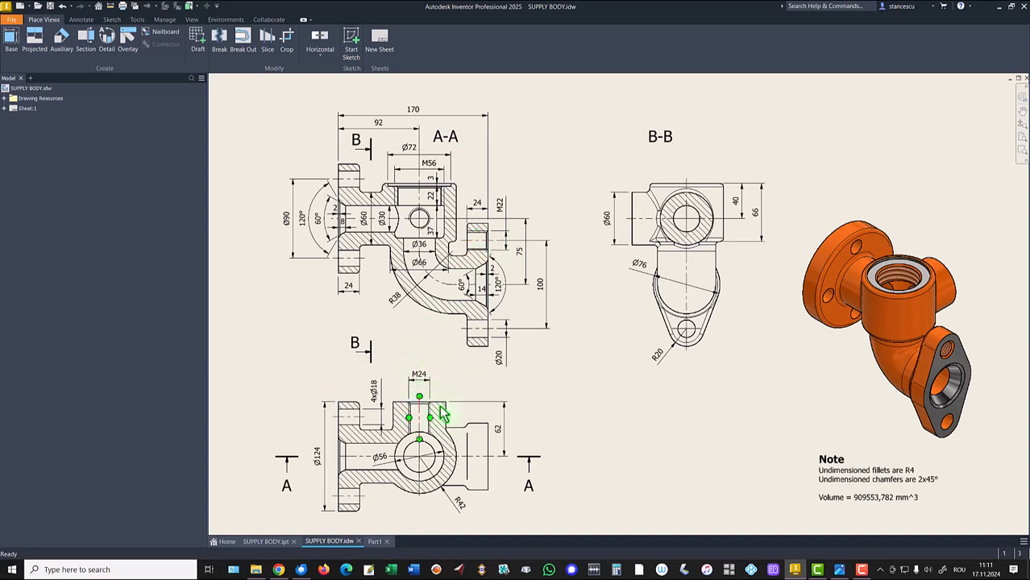
pyautogui.click(375, 543)
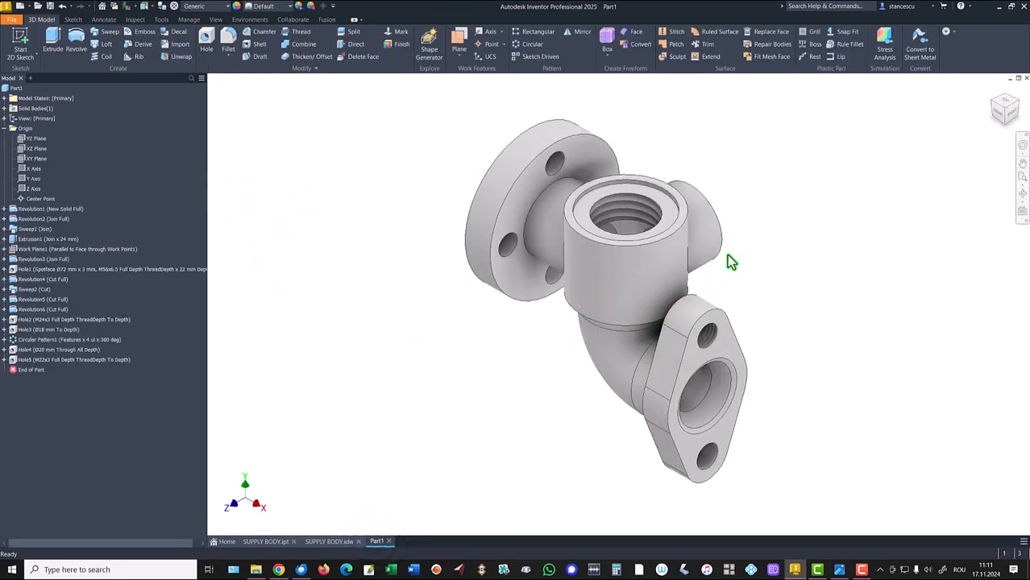
pyautogui.click(713, 321)
pyautogui.hotkey('ctrl', 'shift', 'k')
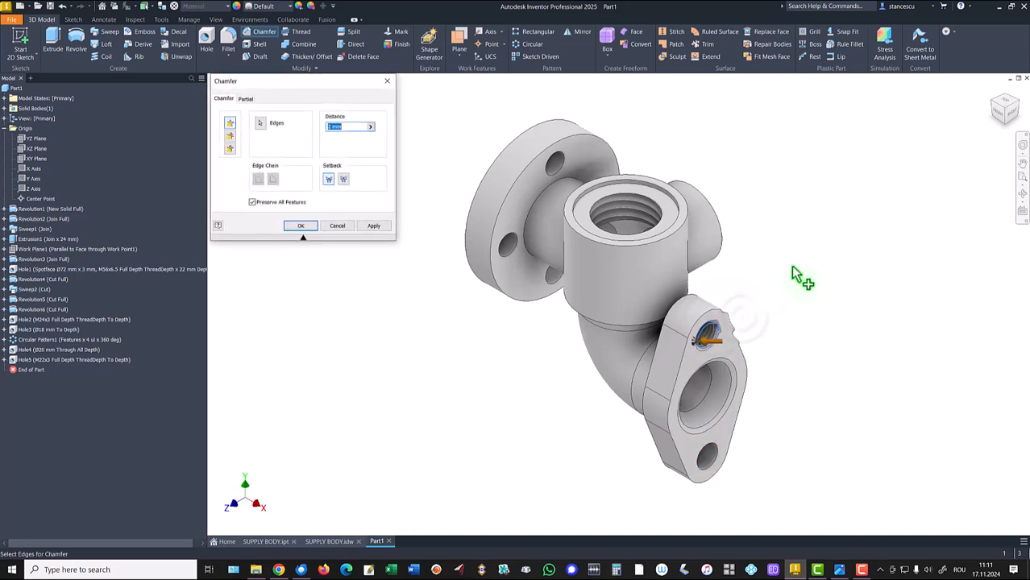
pyautogui.keyDown('shift'); pyautogui.moveTo(779, 227); pyautogui.dragTo(717, 242, button='middle'); pyautogui.keyUp('shift')
pyautogui.click(679, 232)
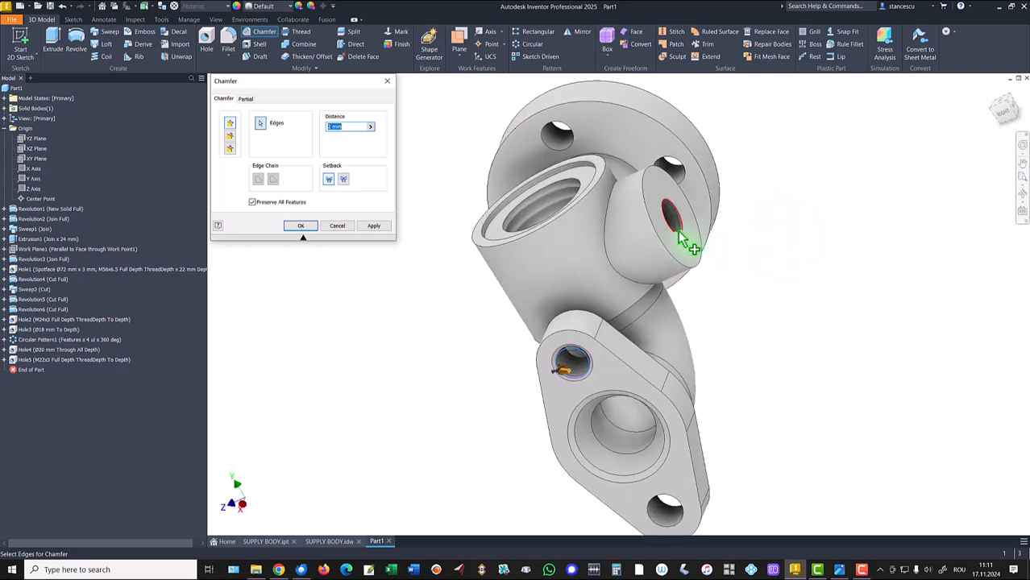
pyautogui.press('F6')
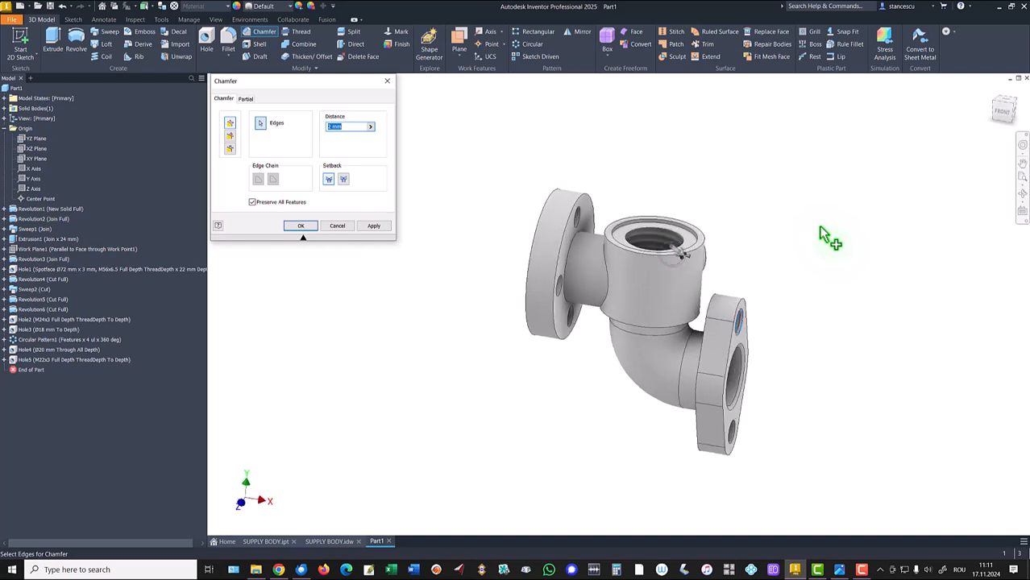
pyautogui.click(661, 242)
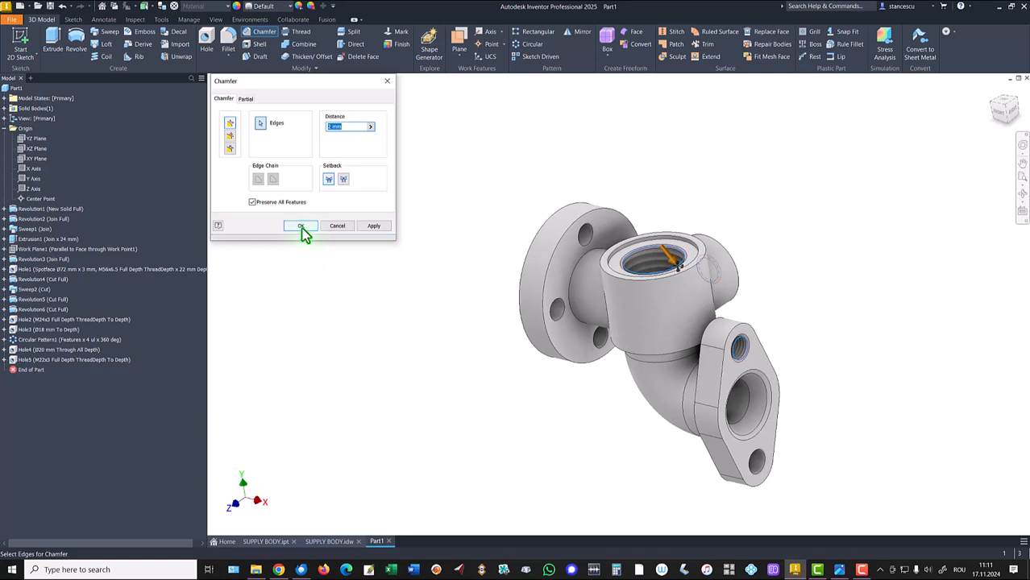
pyautogui.click(301, 229)
# - Review the drawing sheet for remaining features
pyautogui.press('F6')
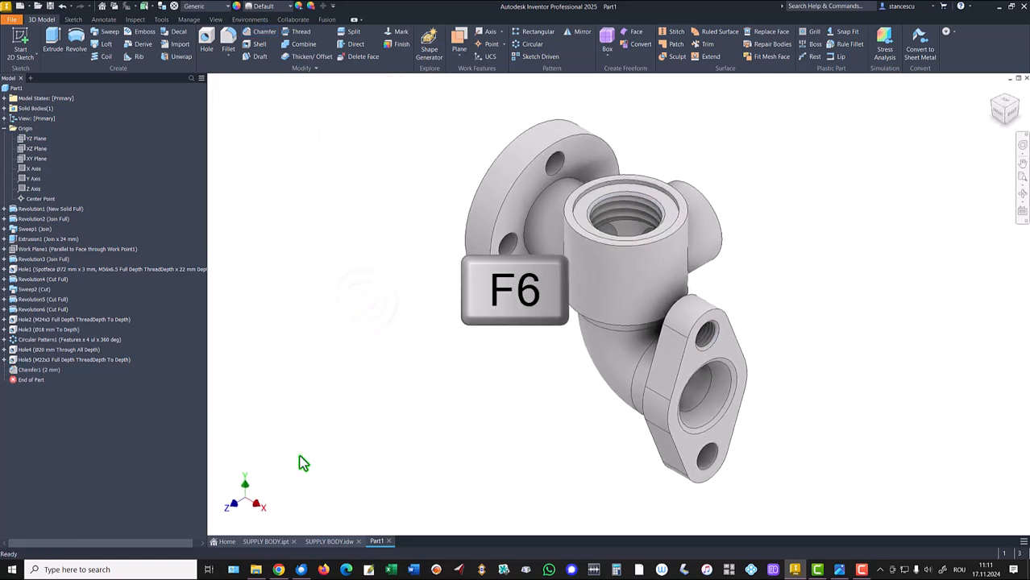
pyautogui.click(330, 541)
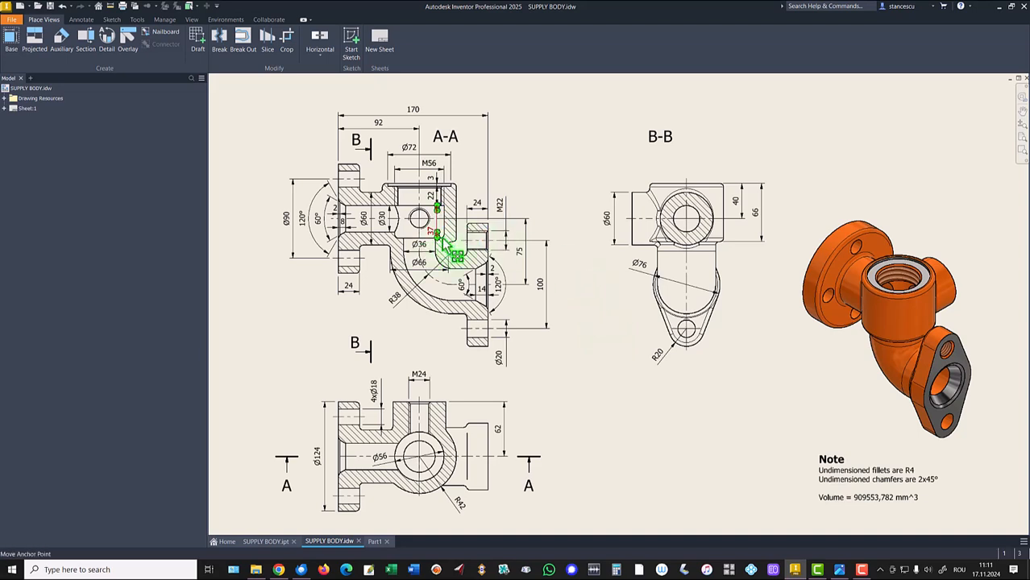
pyautogui.click(574, 360)
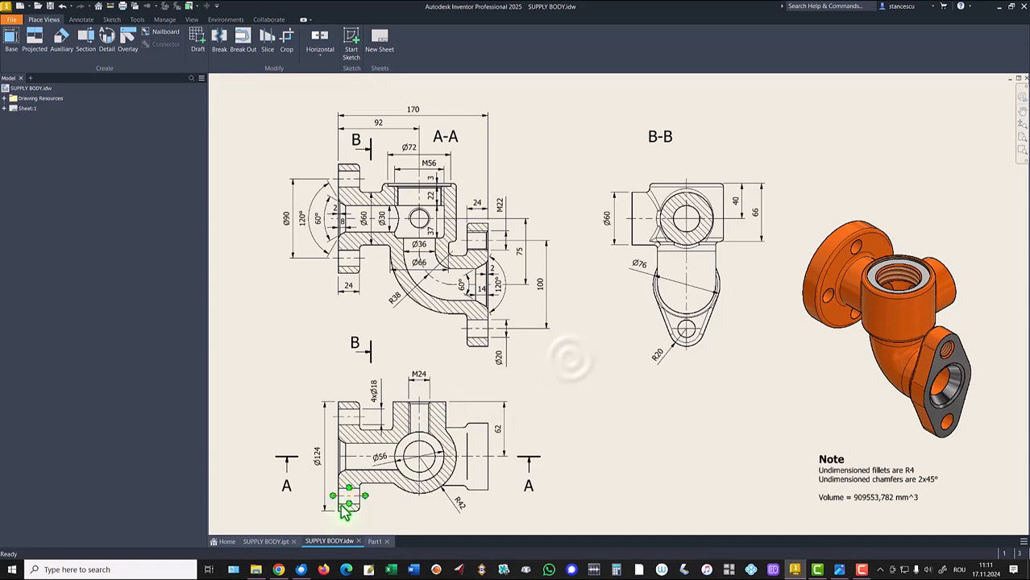
# - Switch to the part and start a 4 mm fillet on the top boss rim and the flange neck edges
pyautogui.click(374, 541)
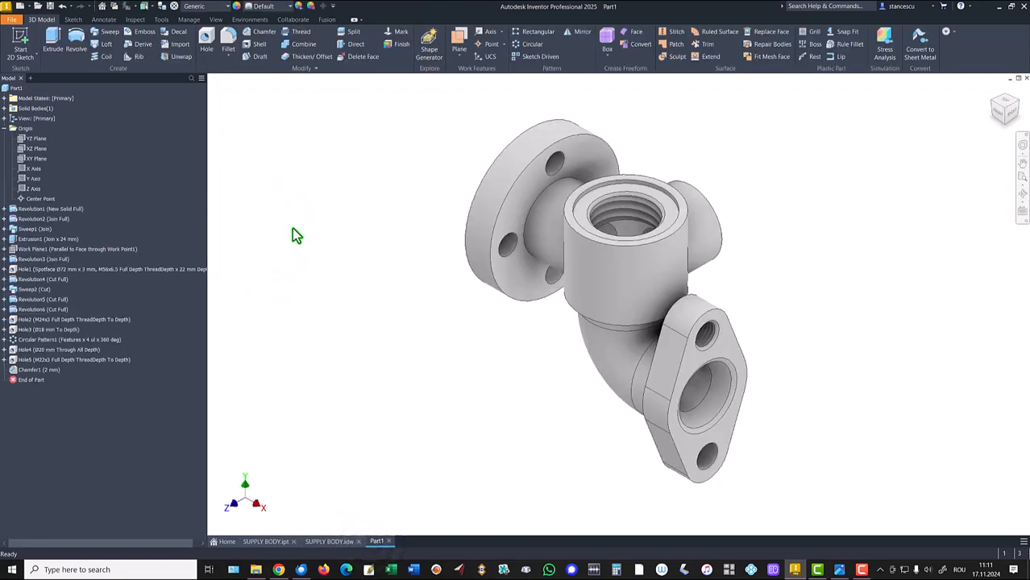
pyautogui.click(670, 235)
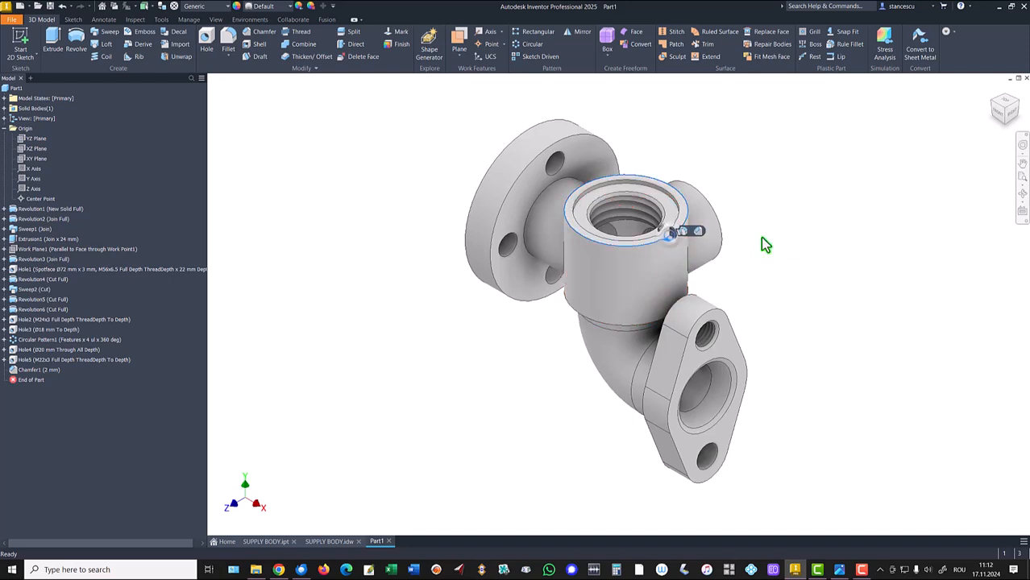
pyautogui.click(686, 232)
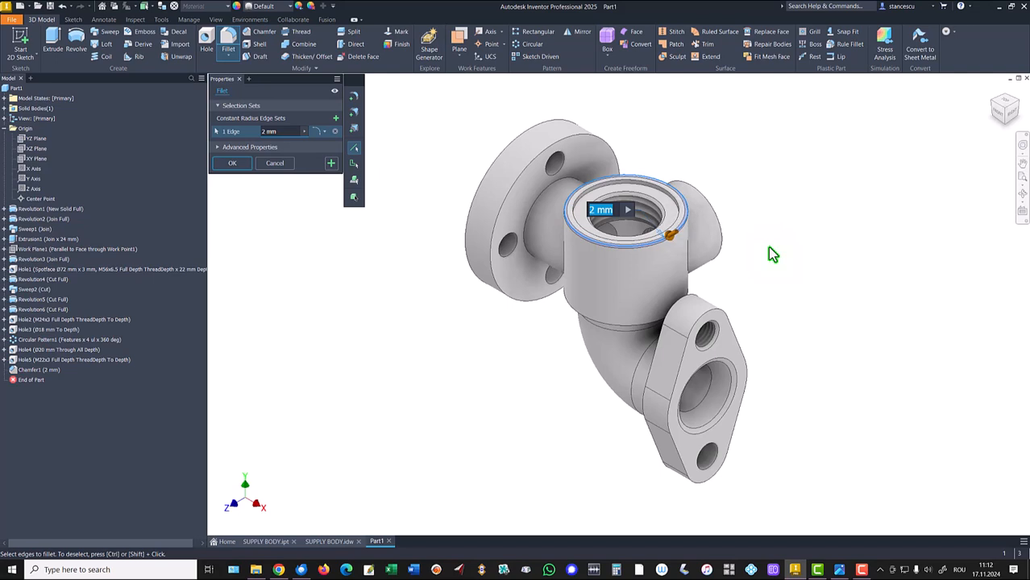
pyautogui.write('4')
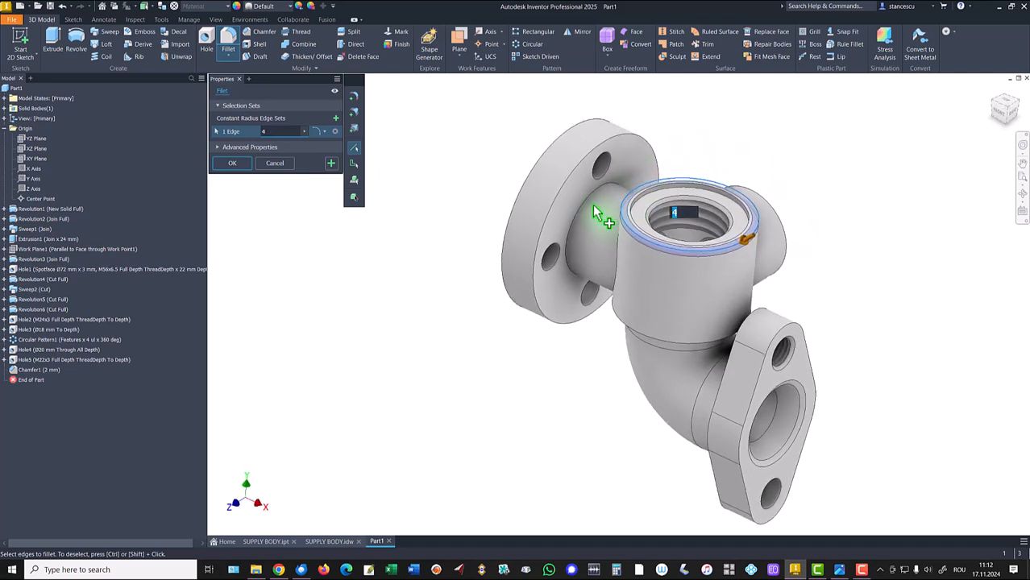
pyautogui.click(593, 208)
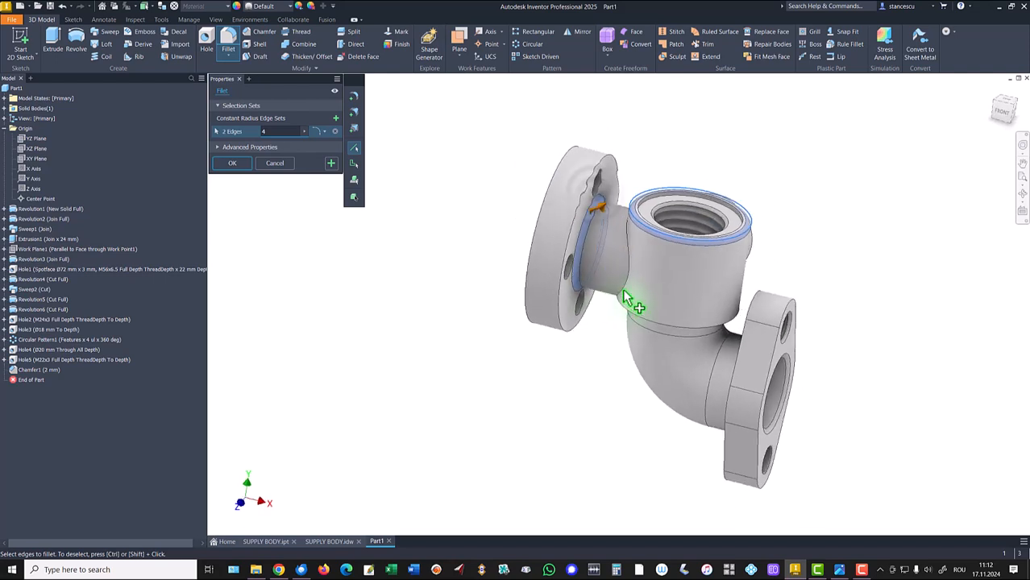
pyautogui.click(641, 262)
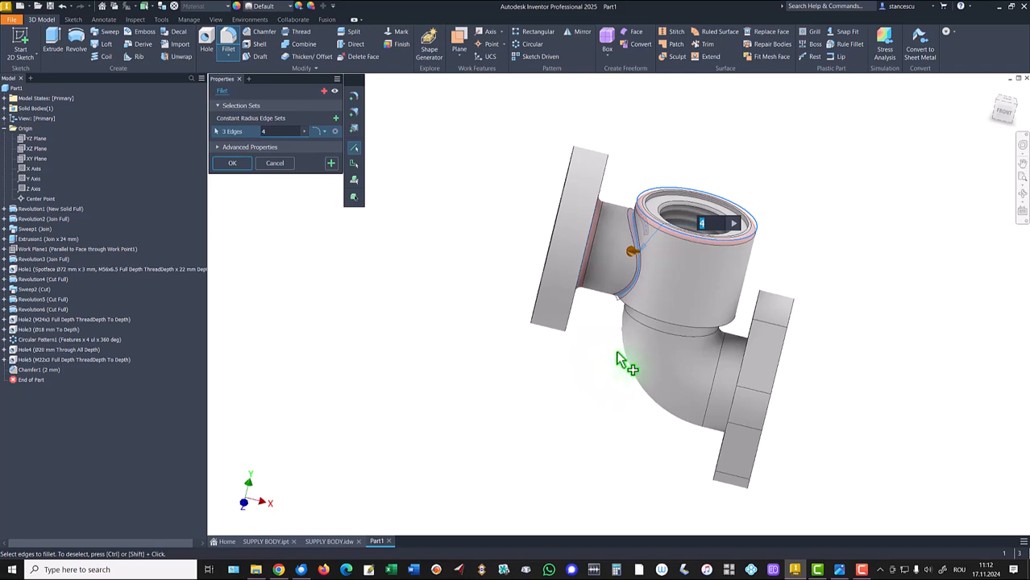
pyautogui.keyDown('ctrl'); pyautogui.click(638, 278); pyautogui.keyUp('ctrl')
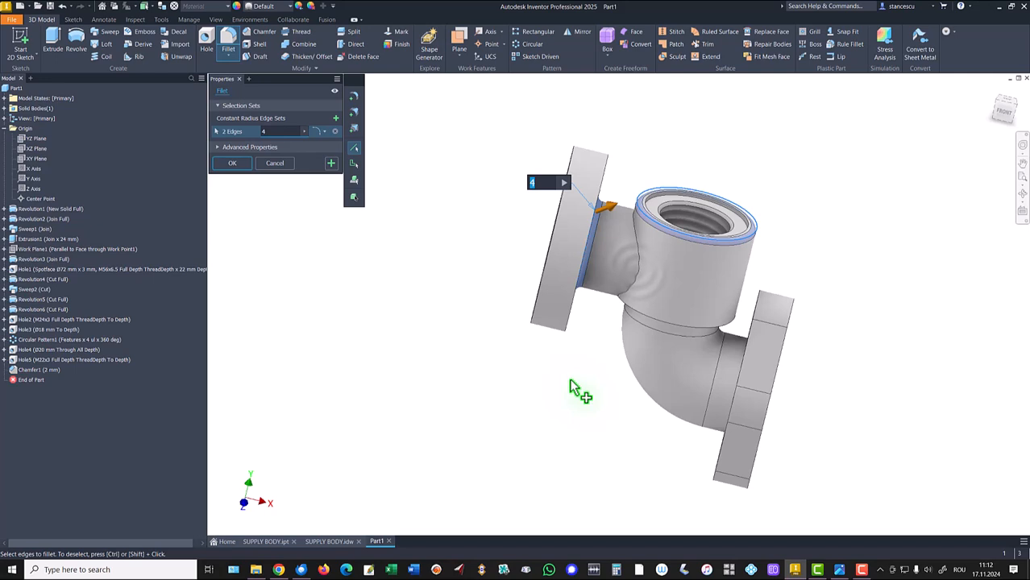
# - Add the intersection edges between the top boss, flange neck and elbow to the 4 mm fillet selection
pyautogui.keyDown('shift'); pyautogui.moveTo(565, 398); pyautogui.dragTo(752, 260, button='middle'); pyautogui.keyUp('shift')
pyautogui.click(756, 257)
pyautogui.keyDown('shift'); pyautogui.moveTo(680, 286); pyautogui.dragTo(637, 285, button='middle'); pyautogui.keyUp('shift')
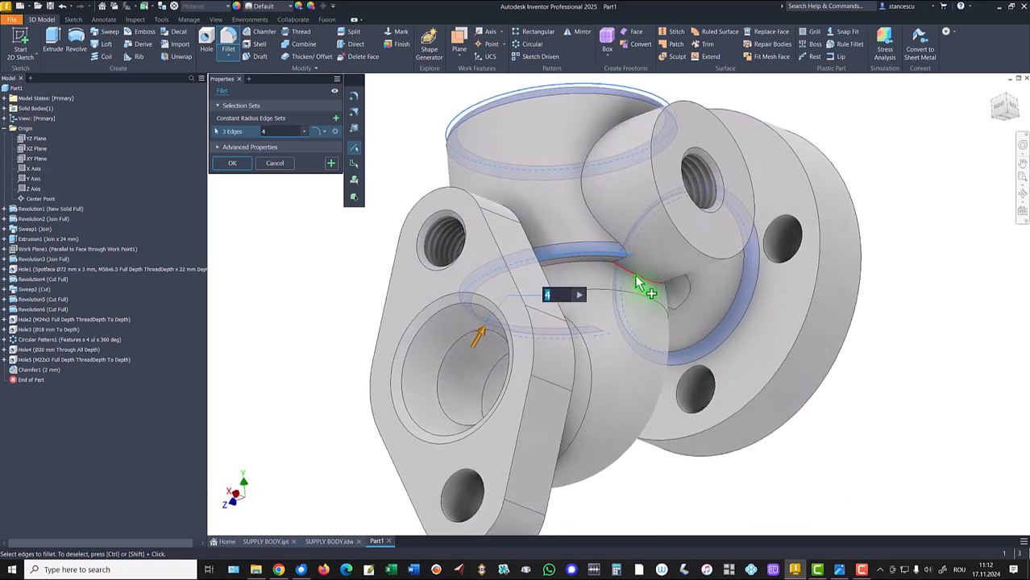
pyautogui.click(636, 275)
pyautogui.click(625, 256)
pyautogui.keyDown('shift'); pyautogui.moveTo(625, 271); pyautogui.dragTo(552, 313, button='middle'); pyautogui.keyUp('shift')
pyautogui.click(562, 261)
pyautogui.click(541, 276)
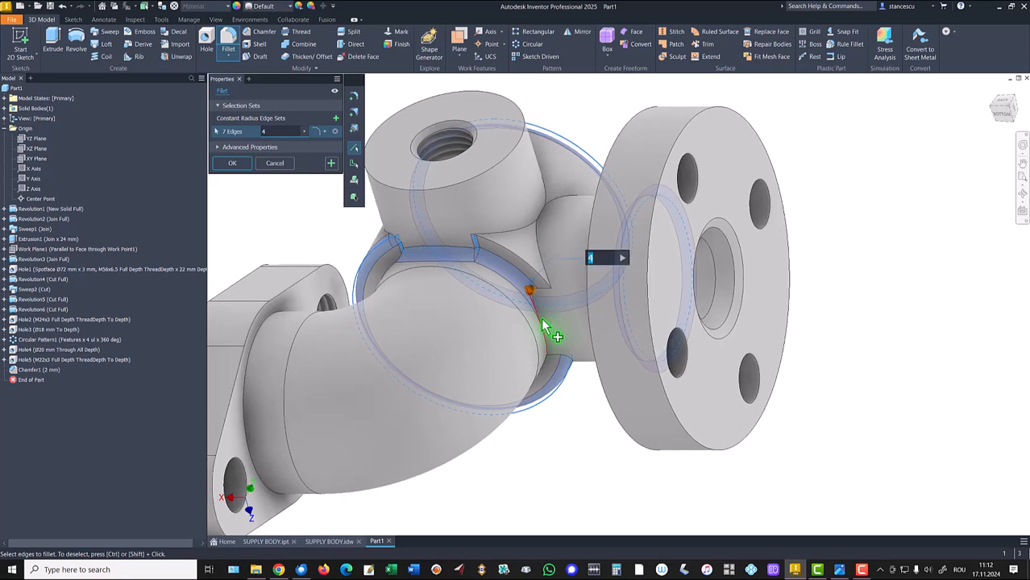
pyautogui.click(541, 319)
pyautogui.keyDown('shift'); pyautogui.moveTo(572, 406); pyautogui.dragTo(645, 270, button='middle'); pyautogui.keyUp('shift')
pyautogui.click(573, 407)
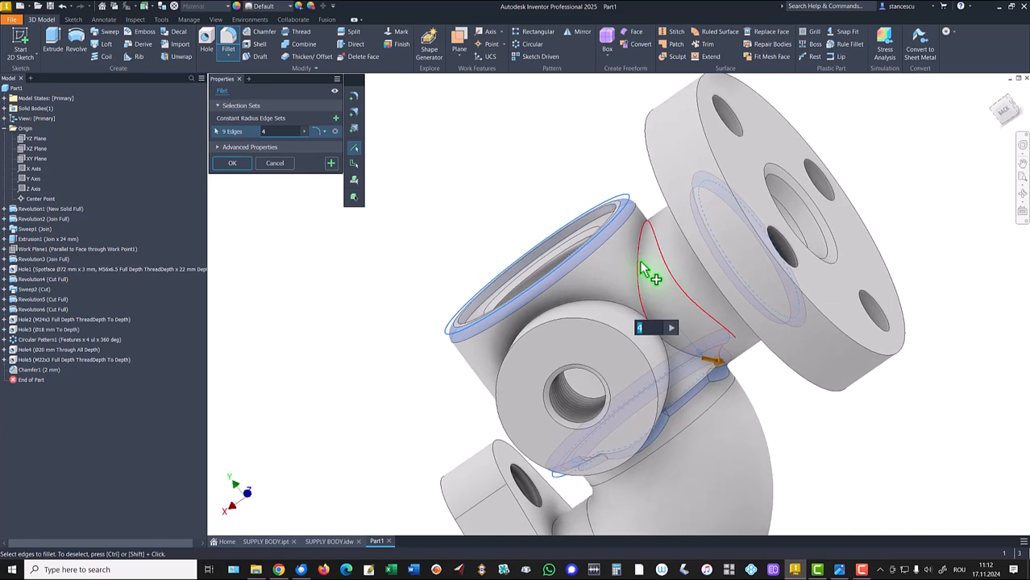
pyautogui.click(643, 269)
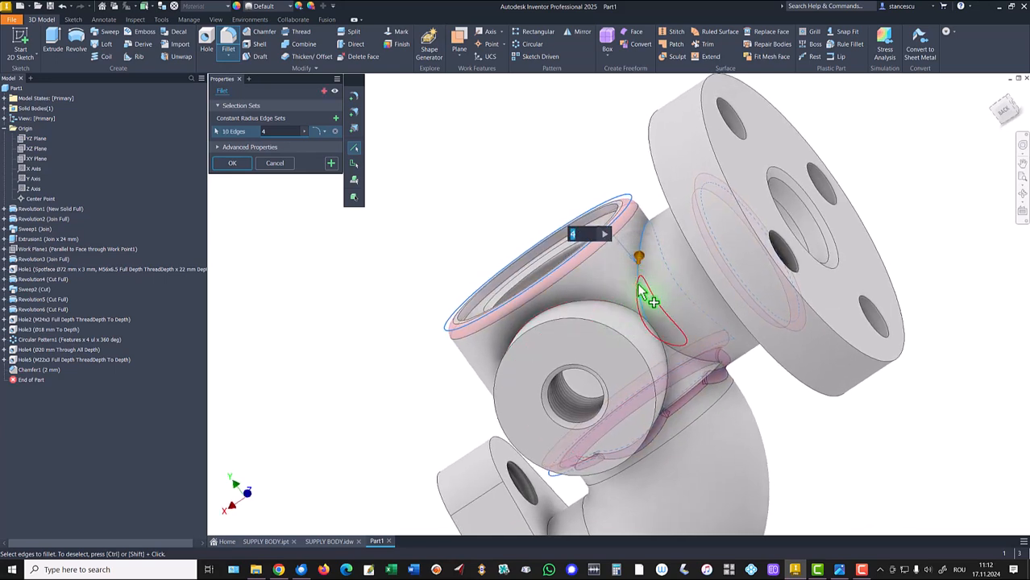
pyautogui.keyDown('ctrl'); pyautogui.click(639, 282); pyautogui.keyUp('ctrl')
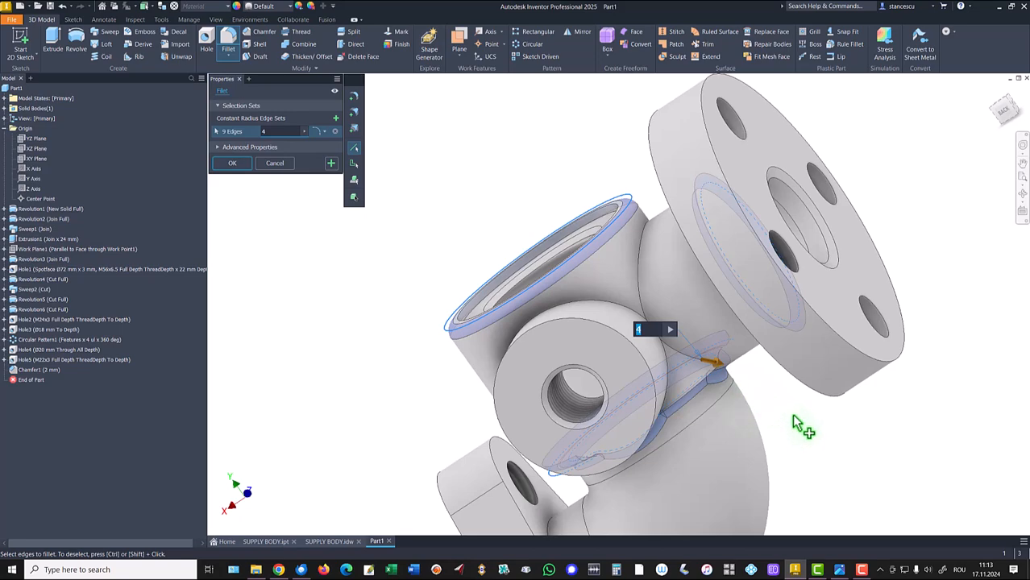
# - Add the lug and side boss junction edges to the selection and apply the 4 mm fillet
pyautogui.keyDown('shift'); pyautogui.moveTo(812, 428); pyautogui.dragTo(593, 415, button='middle'); pyautogui.keyUp('shift')
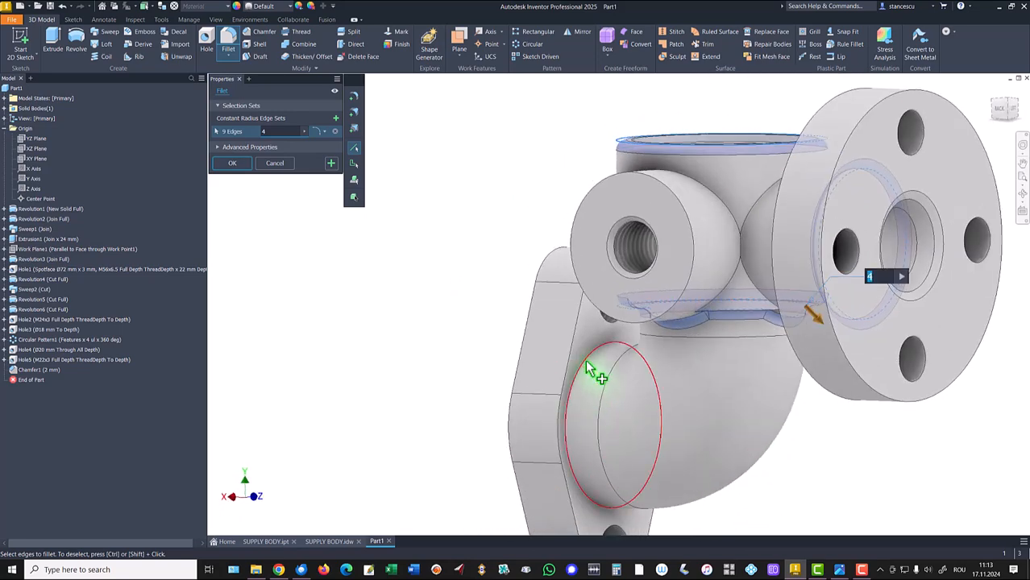
pyautogui.click(594, 371)
pyautogui.keyDown('shift'); pyautogui.moveTo(616, 409); pyautogui.dragTo(781, 287, button='middle'); pyautogui.keyUp('shift')
pyautogui.click(774, 284)
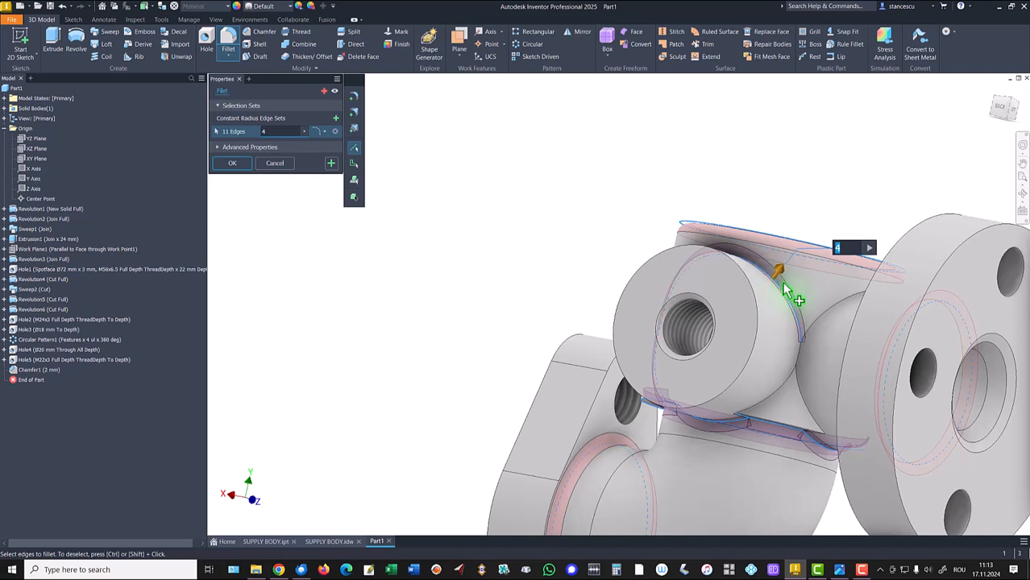
pyautogui.keyDown('ctrl'); pyautogui.click(786, 296); pyautogui.keyUp('ctrl')
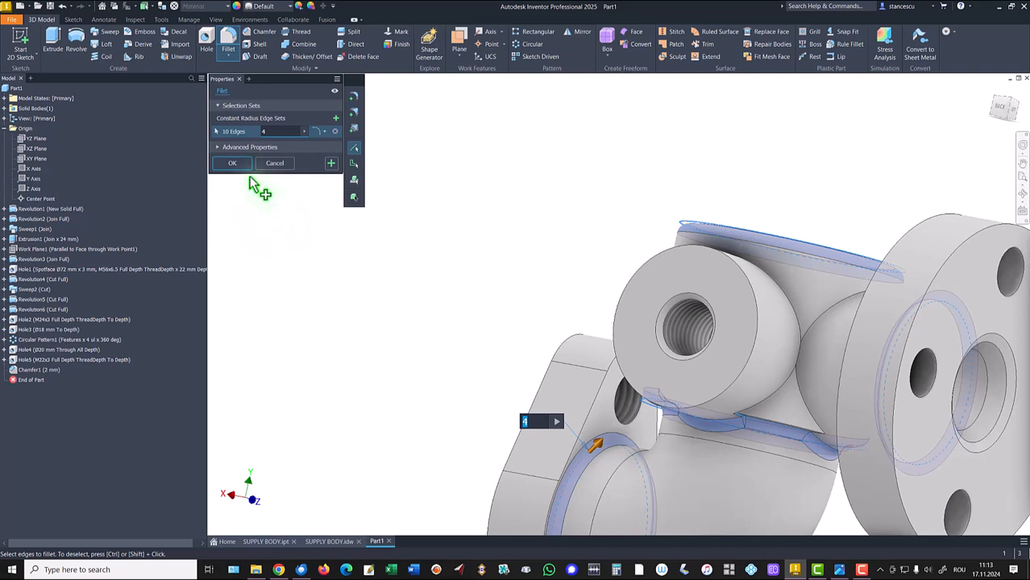
pyautogui.click(234, 164)
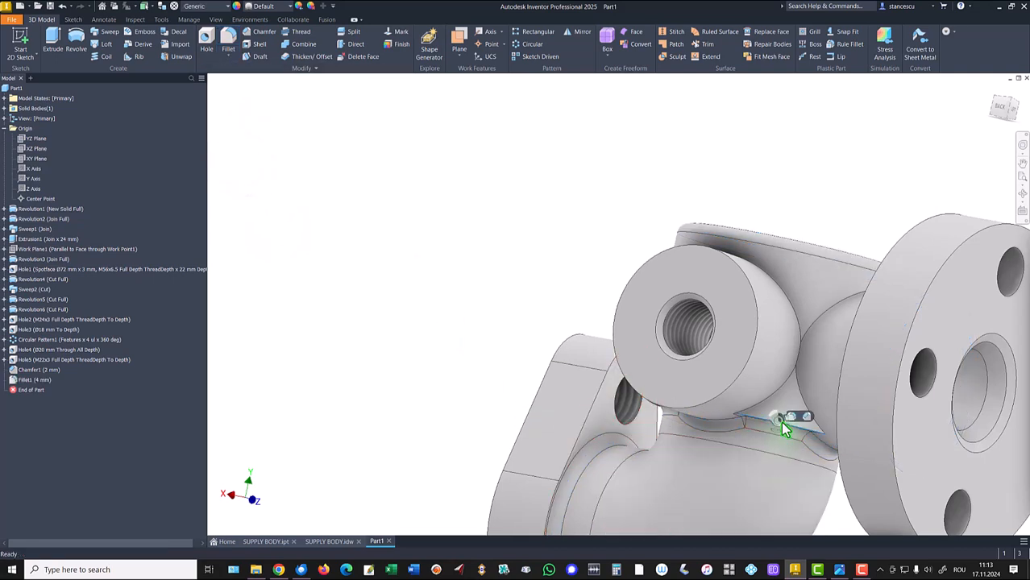
# - Fillet the edges where the side boss meets the top boss and body with a 4 mm radius
pyautogui.click(792, 418)
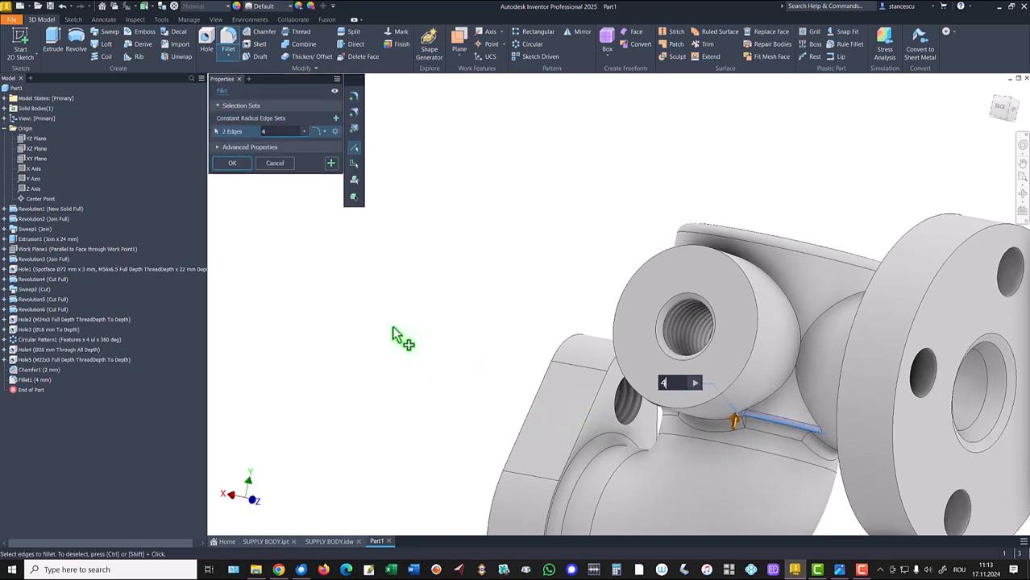
pyautogui.keyDown('shift'); pyautogui.moveTo(402, 350); pyautogui.dragTo(774, 388, button='middle'); pyautogui.keyUp('shift')
pyautogui.click(781, 359)
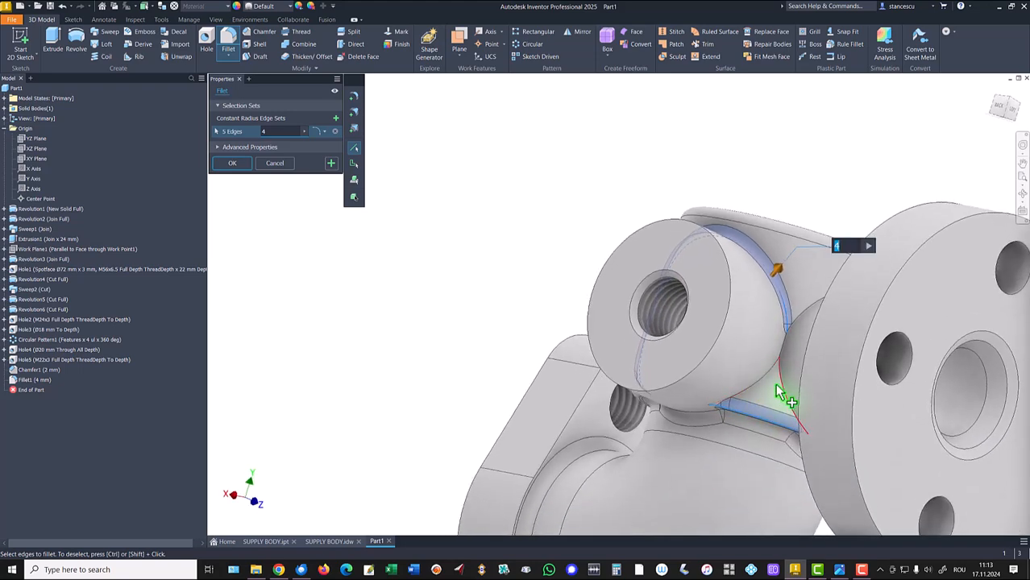
pyautogui.click(766, 390)
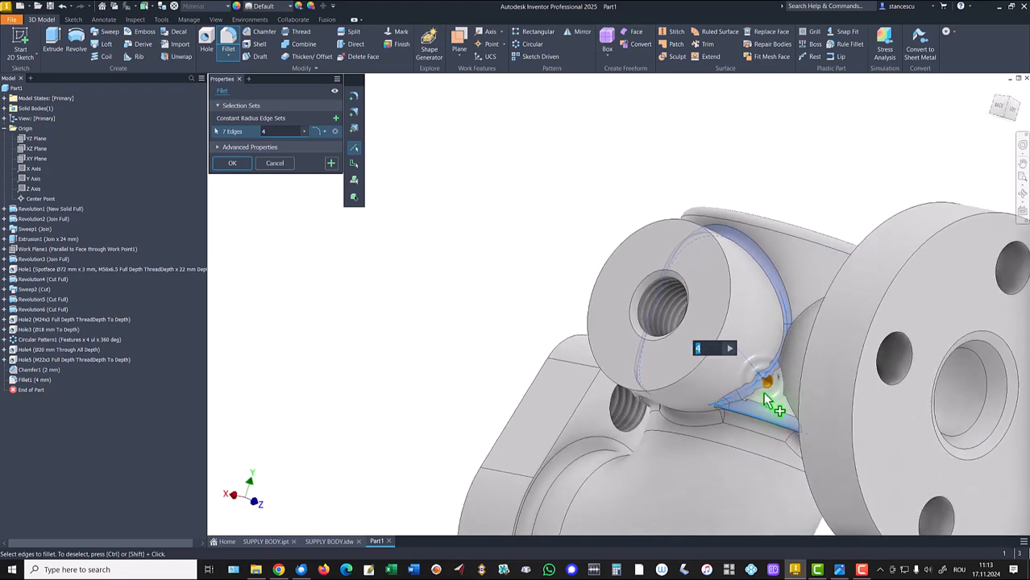
pyautogui.click(789, 396)
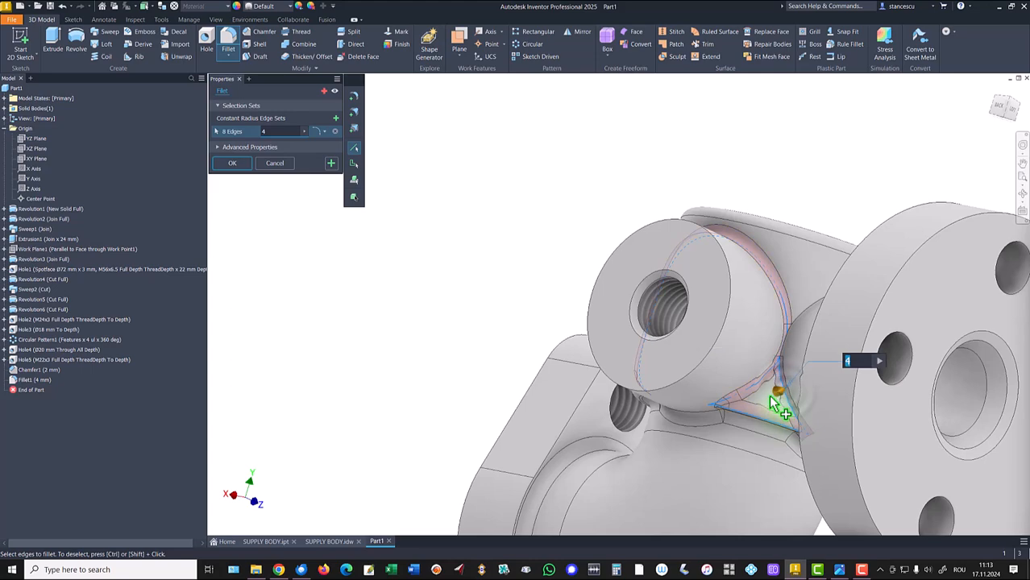
pyautogui.keyDown('shift'); pyautogui.moveTo(759, 409); pyautogui.dragTo(775, 438, button='middle'); pyautogui.keyUp('shift')
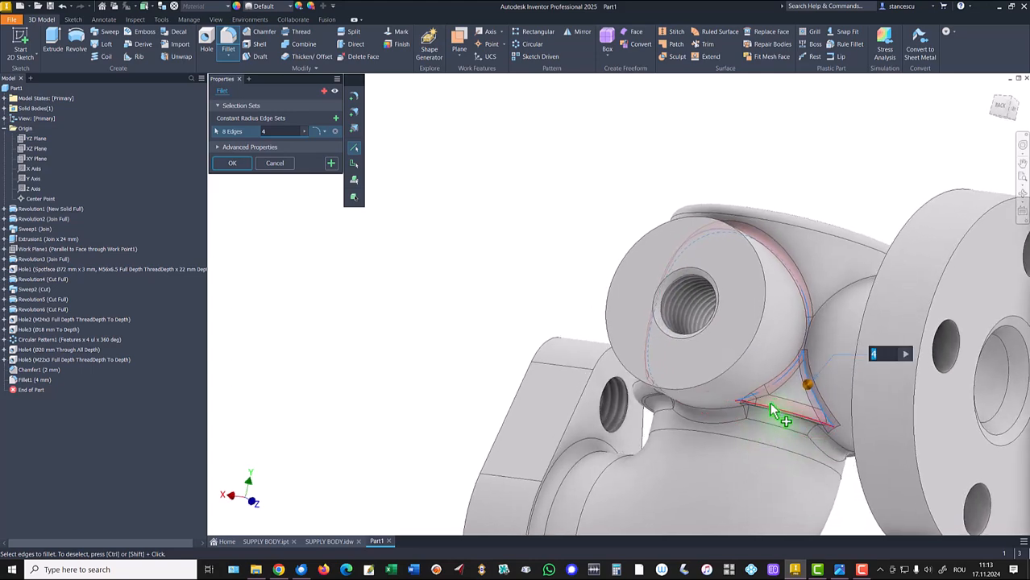
pyautogui.keyDown('ctrl'); pyautogui.click(798, 409); pyautogui.keyUp('ctrl')
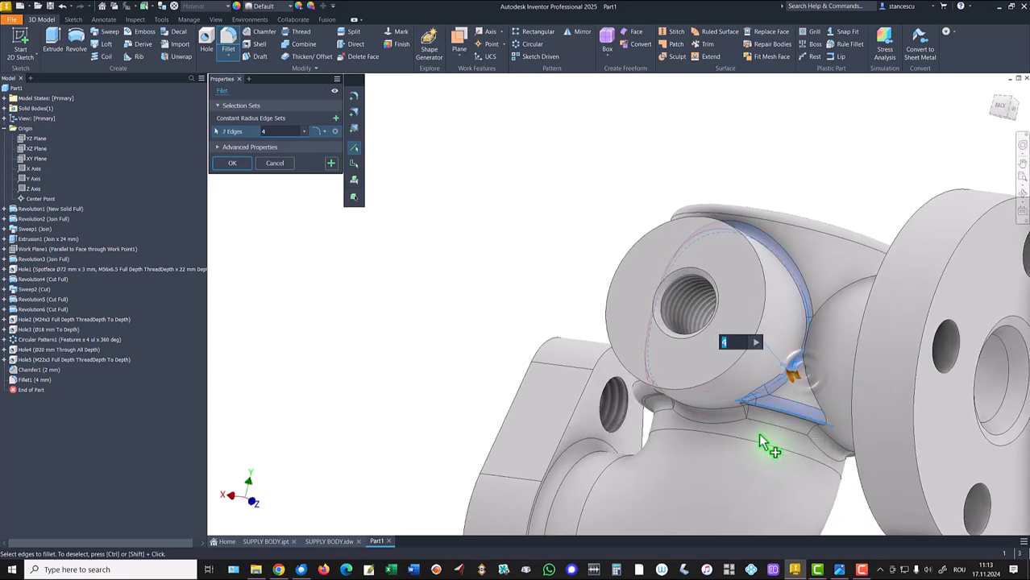
pyautogui.keyDown('shift'); pyautogui.moveTo(740, 501); pyautogui.dragTo(528, 362, button='middle'); pyautogui.keyUp('shift')
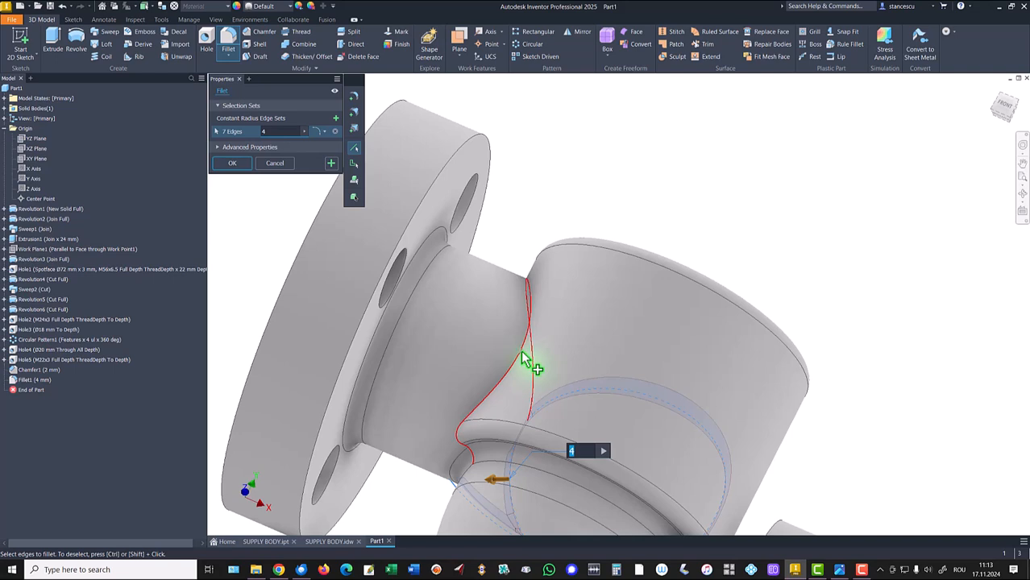
pyautogui.click(526, 358)
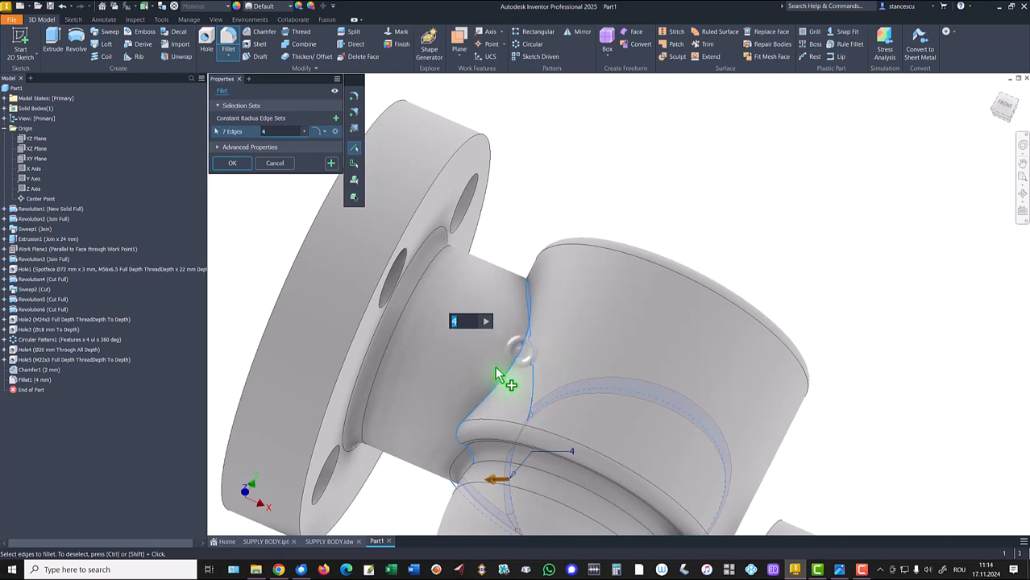
pyautogui.keyDown('ctrl'); pyautogui.click(529, 300); pyautogui.keyUp('ctrl')
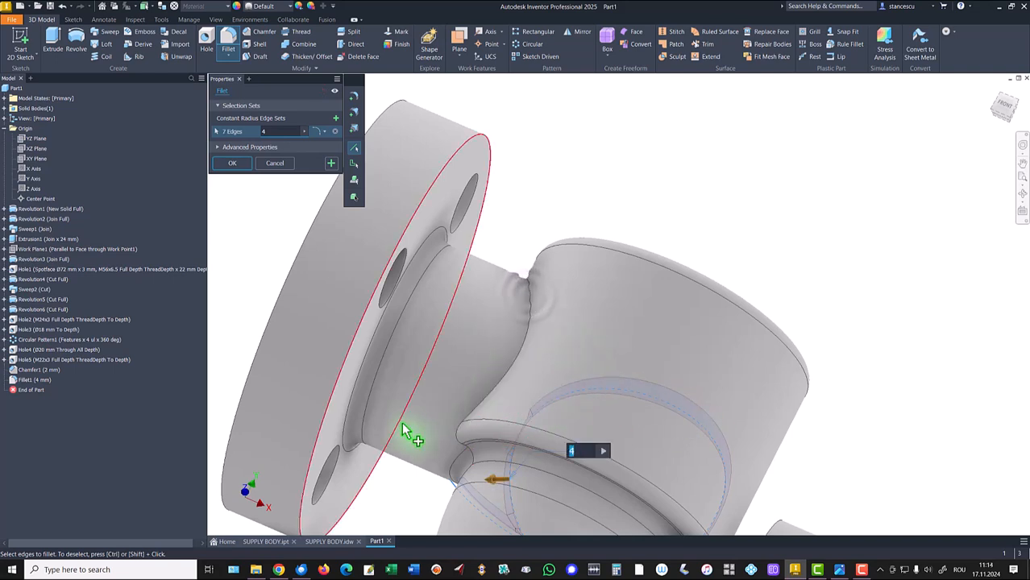
pyautogui.click(233, 164)
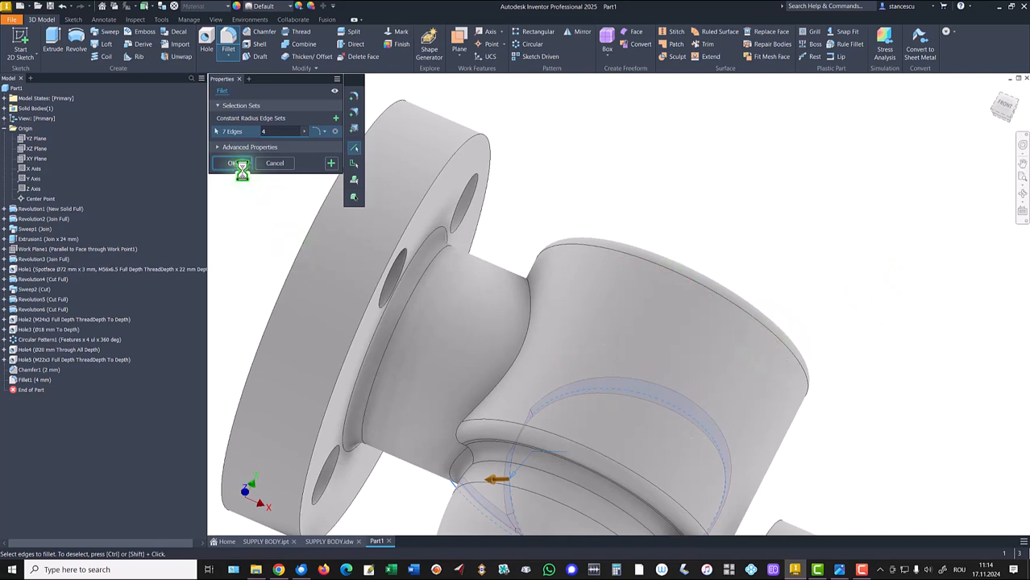
# - Fillet the flange neck junction edge and the inner edge of the top bore with a 4 mm radius
pyautogui.click(529, 322)
pyautogui.click(541, 318)
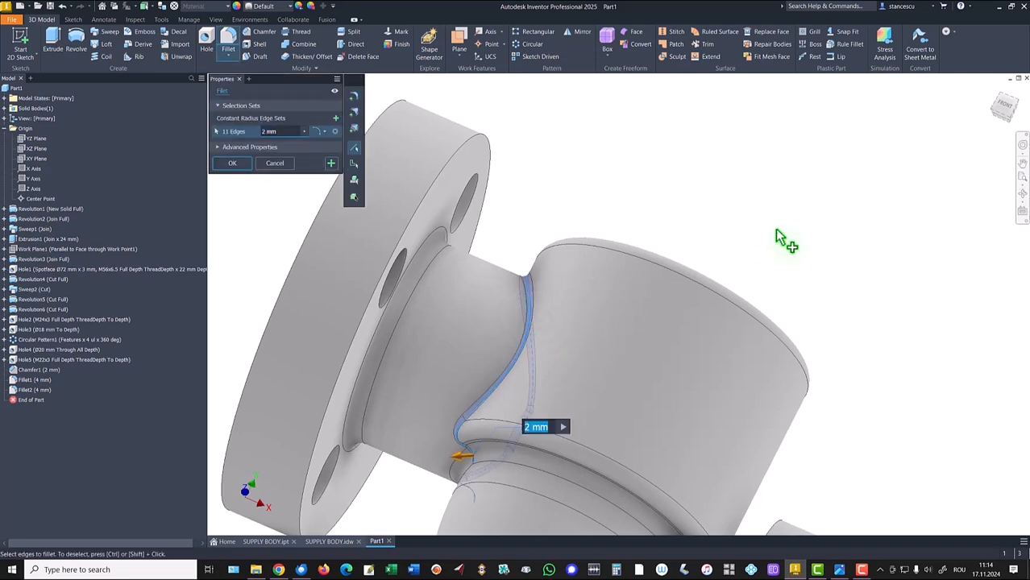
pyautogui.keyDown('shift'); pyautogui.moveTo(776, 231); pyautogui.dragTo(605, 438, button='middle'); pyautogui.keyUp('shift')
pyautogui.click(609, 441)
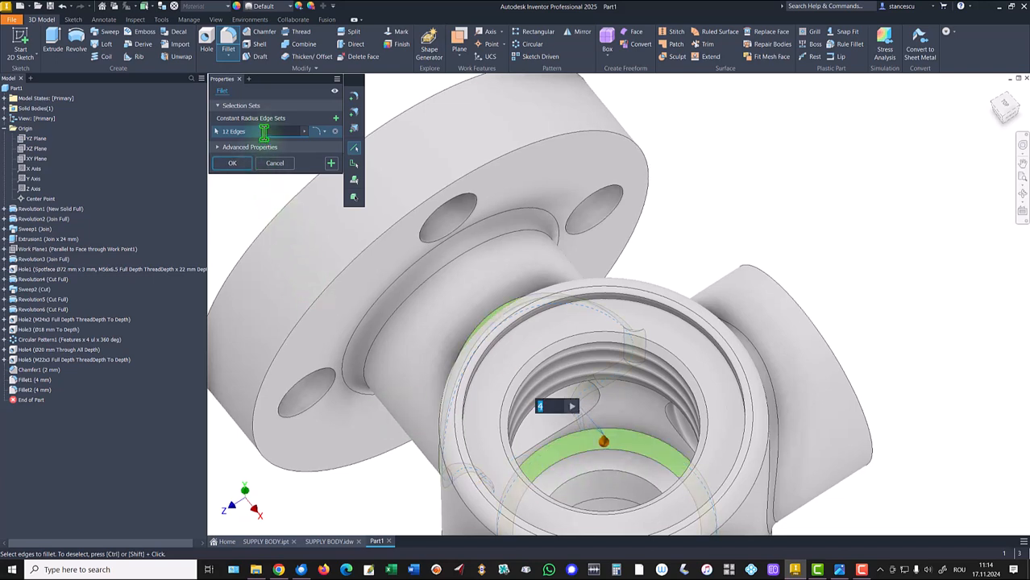
pyautogui.click(232, 163)
# - Open the part's iProperties and update its physical properties
pyautogui.press('F6')
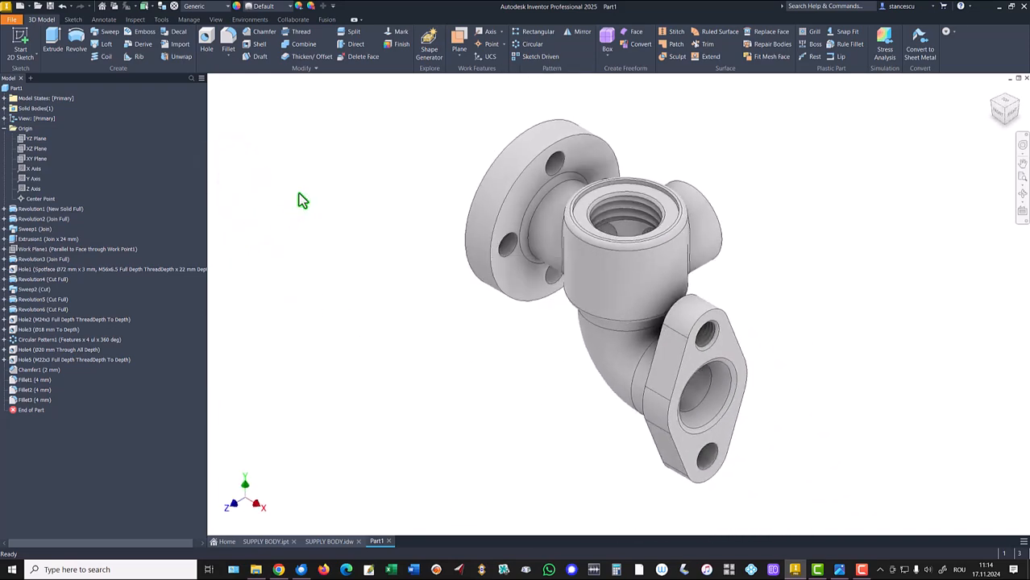
pyautogui.click(6, 129)
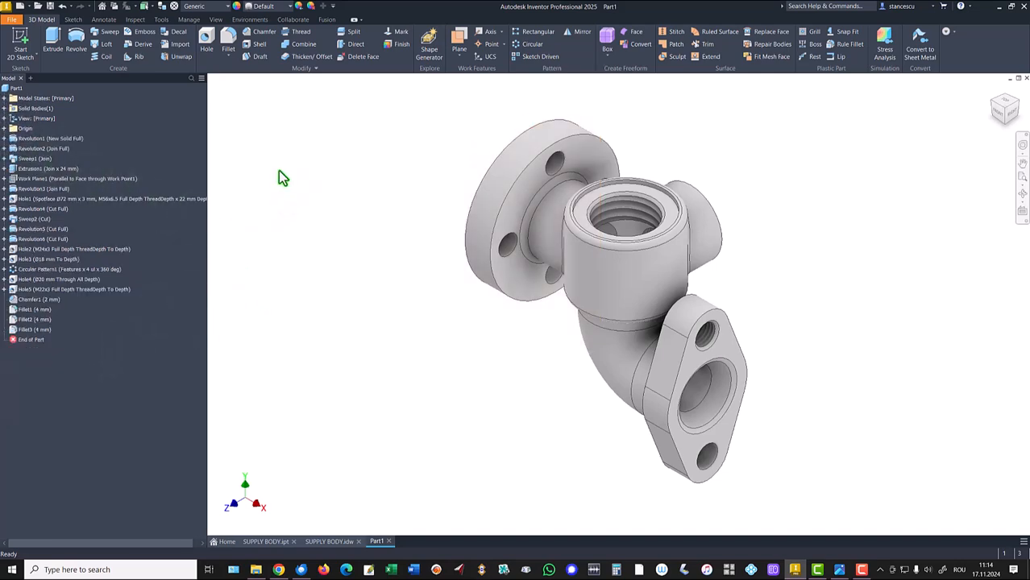
pyautogui.rightClick(9, 94)
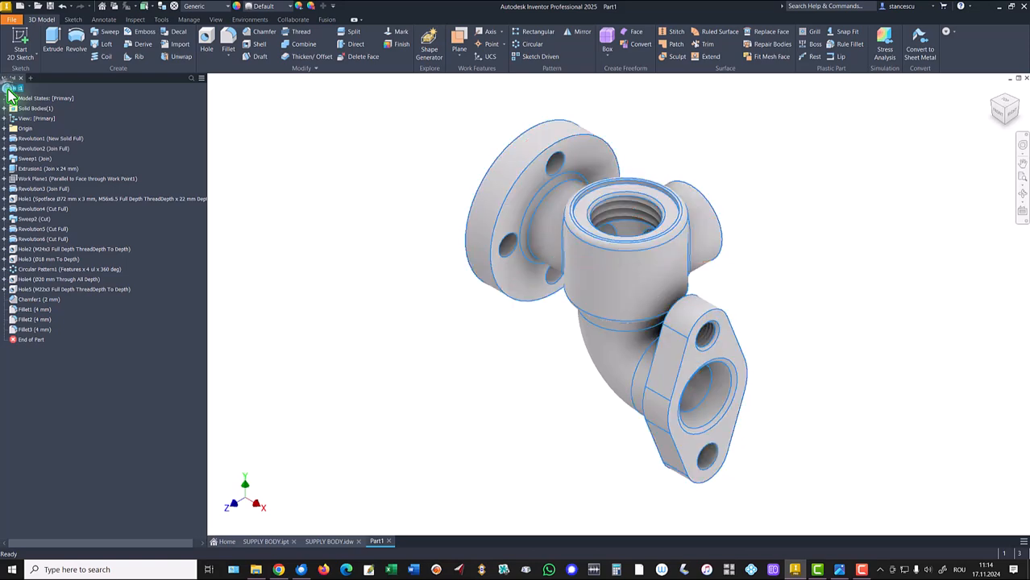
pyautogui.click(32, 235)
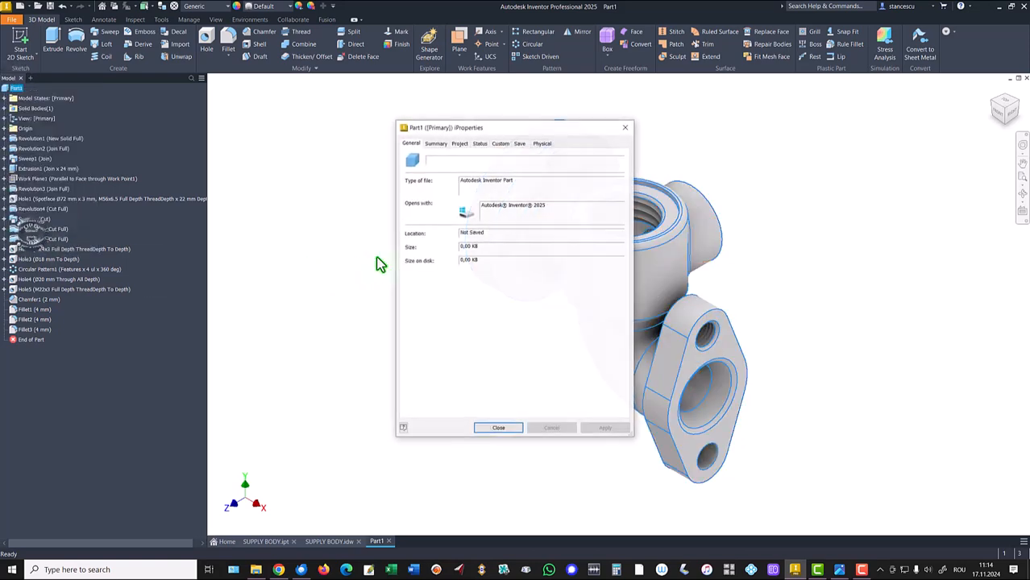
pyautogui.click(542, 146)
pyautogui.click(597, 166)
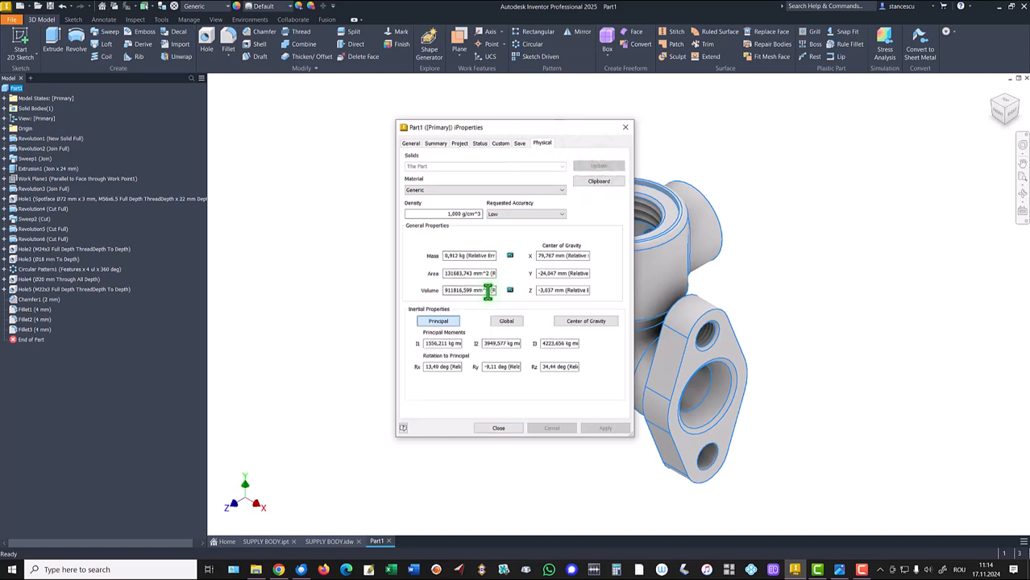
# - Copy the part's volume value, close iProperties and return to the drawing sheet
pyautogui.moveTo(428, 292); pyautogui.dragTo(345, 288)
pyautogui.hotkey('ctrl', 'c')
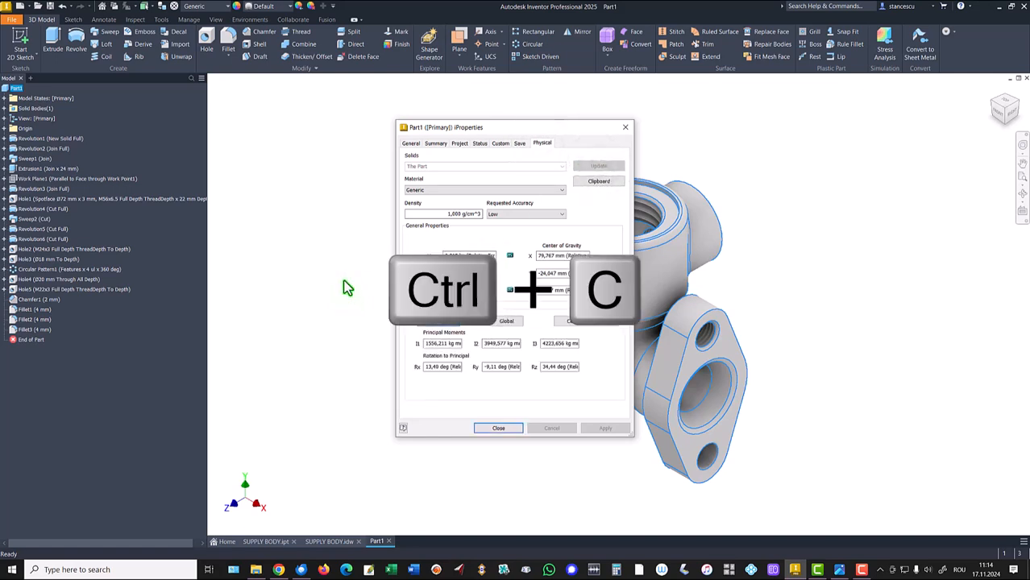
pyautogui.click(503, 431)
pyautogui.click(332, 541)
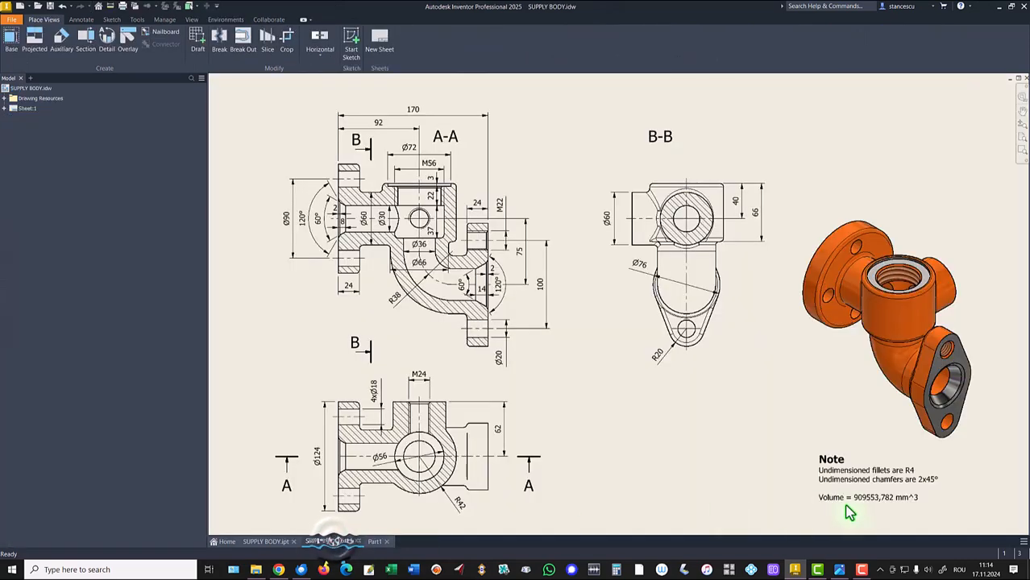
# - Try to replace the volume in the drawing note with the pasted model volume
pyautogui.doubleClick(875, 497)
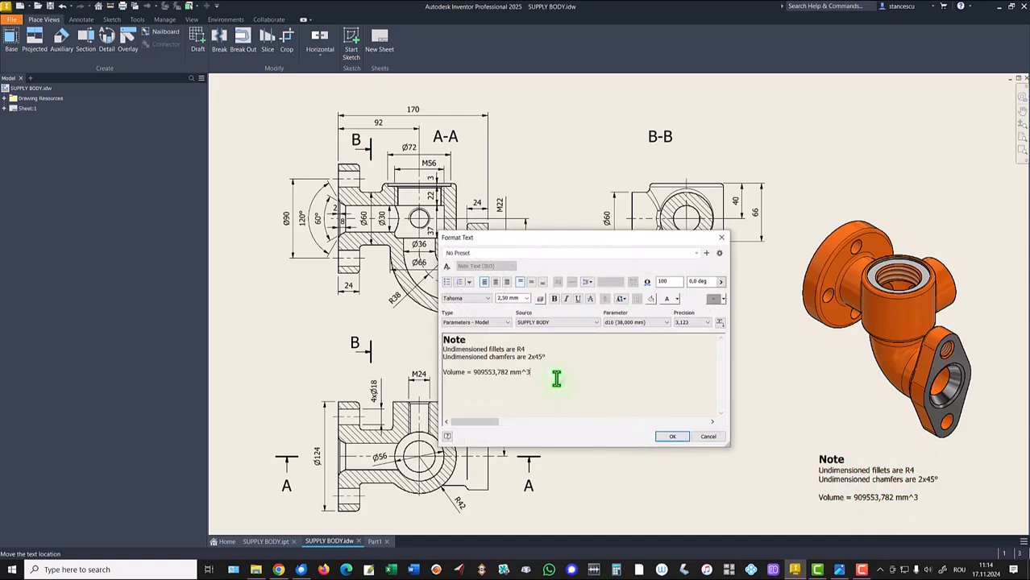
pyautogui.press('Return')
pyautogui.hotkey('ctrl', 'v')
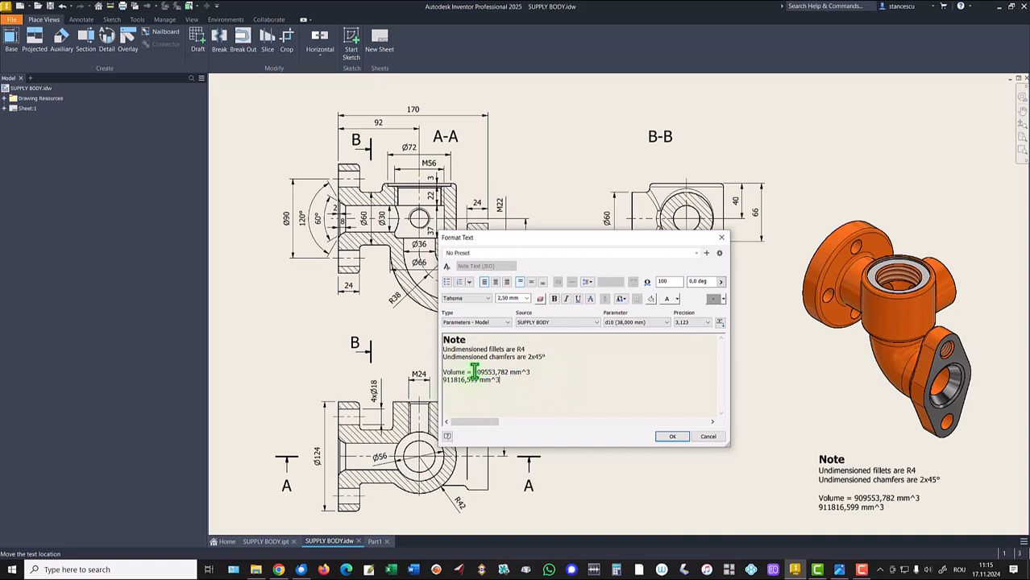
pyautogui.moveTo(474, 371); pyautogui.dragTo(532, 372)
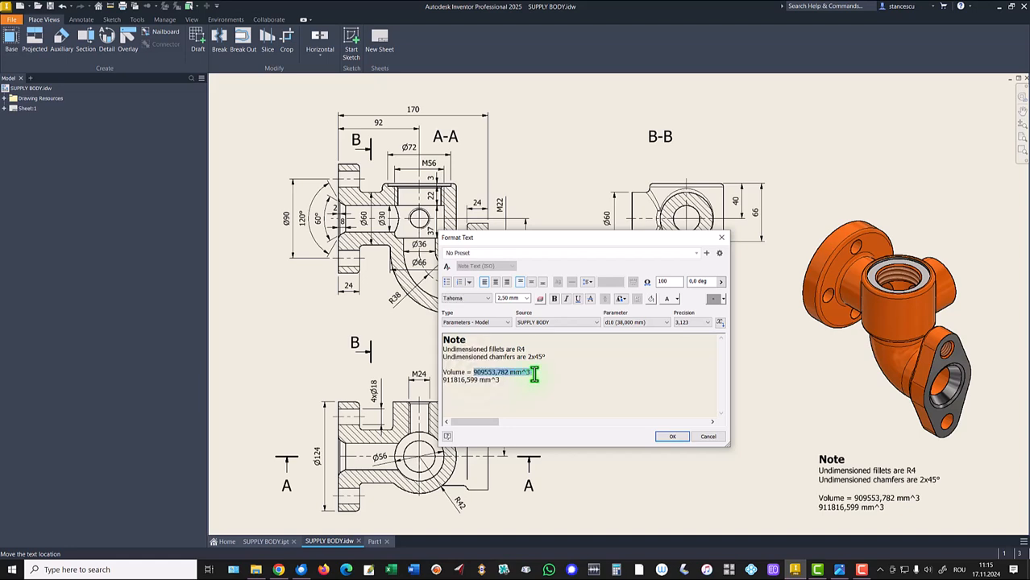
pyautogui.press('Delete')
pyautogui.press('Delete')
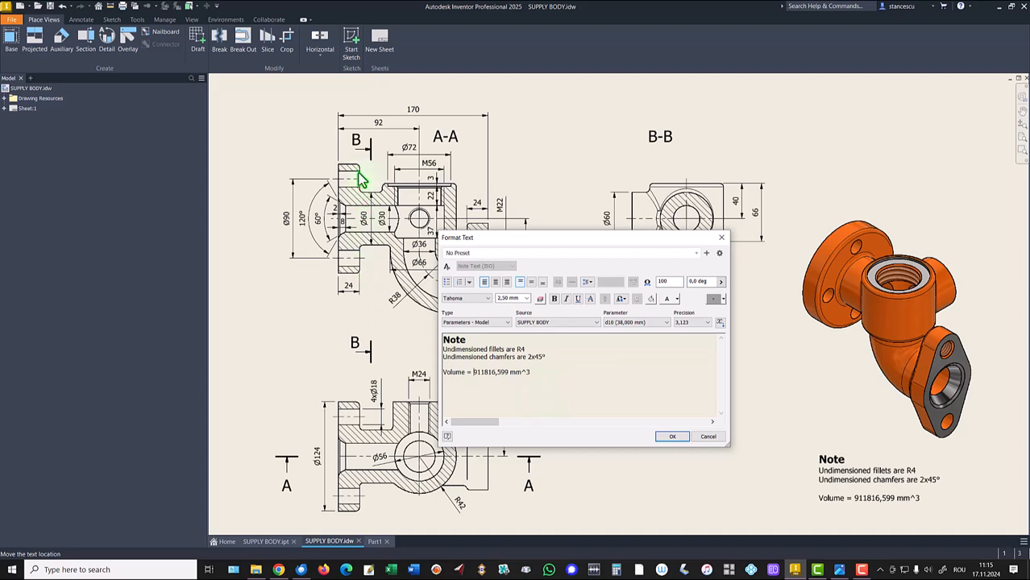
pyautogui.click(709, 436)
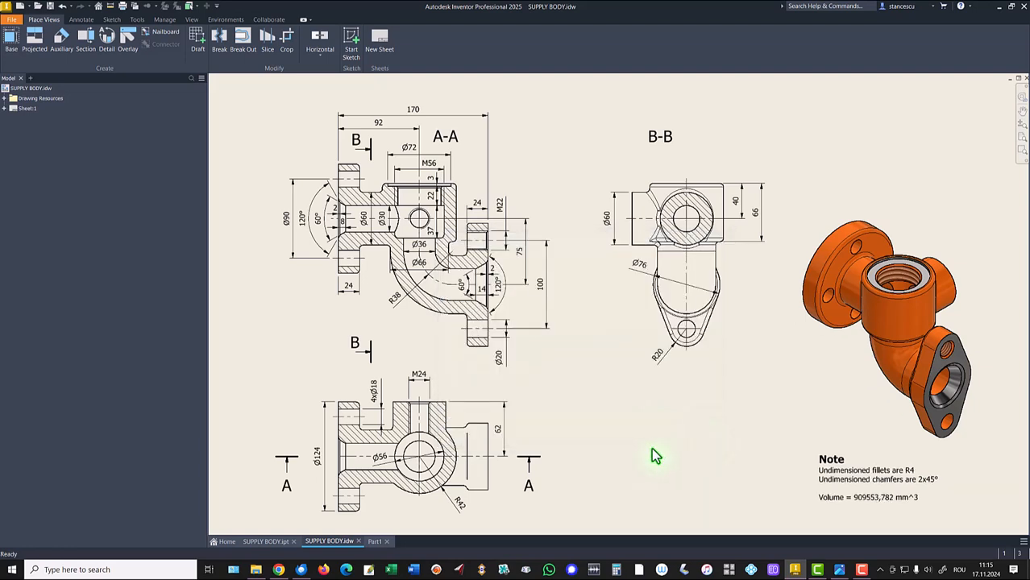
# - Fillet the remaining edges of the round flange and the oval side flange with a 4 mm radius
pyautogui.click(375, 541)
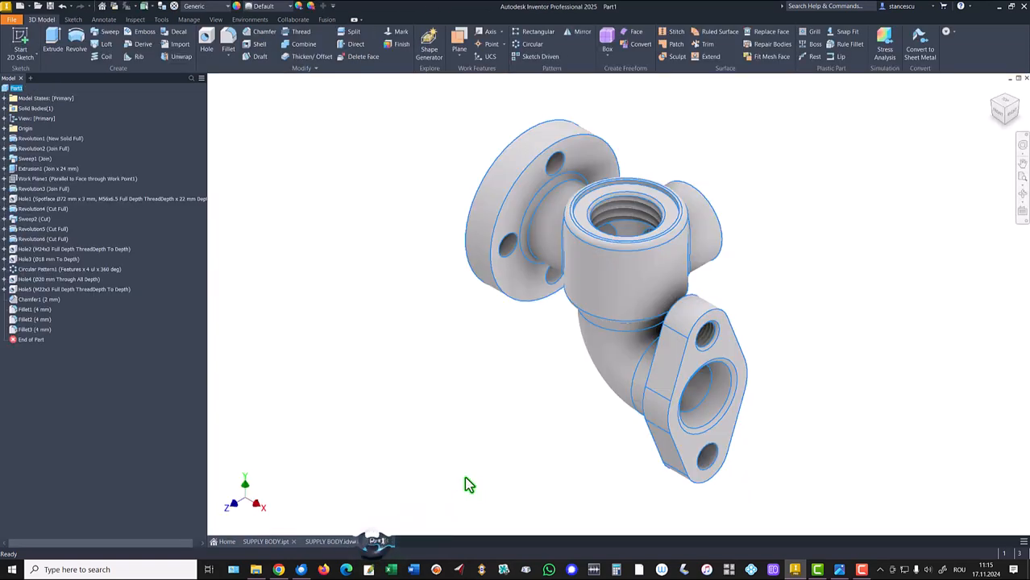
pyautogui.click(584, 141)
pyautogui.press('f')
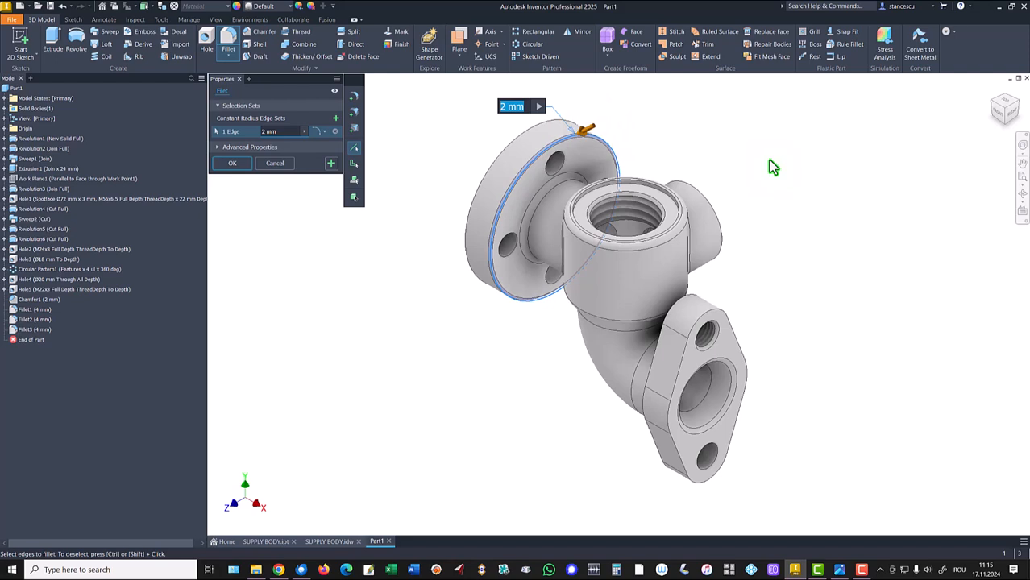
pyautogui.write('4')
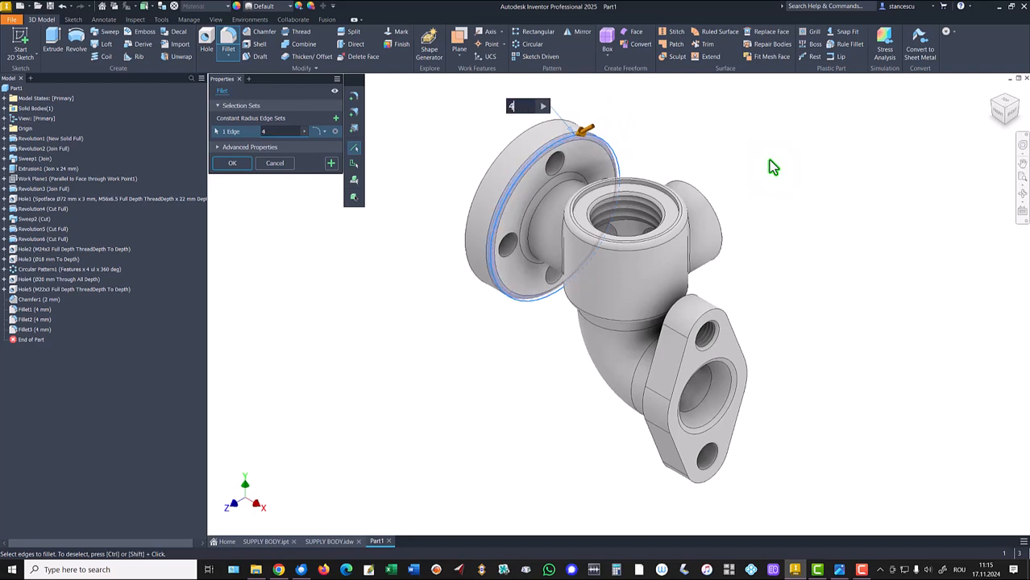
pyautogui.keyDown('shift'); pyautogui.moveTo(541, 394); pyautogui.dragTo(758, 330, button='middle'); pyautogui.keyUp('shift')
pyautogui.click(758, 326)
pyautogui.keyDown('shift'); pyautogui.moveTo(508, 471); pyautogui.dragTo(479, 457, button='middle'); pyautogui.keyUp('shift')
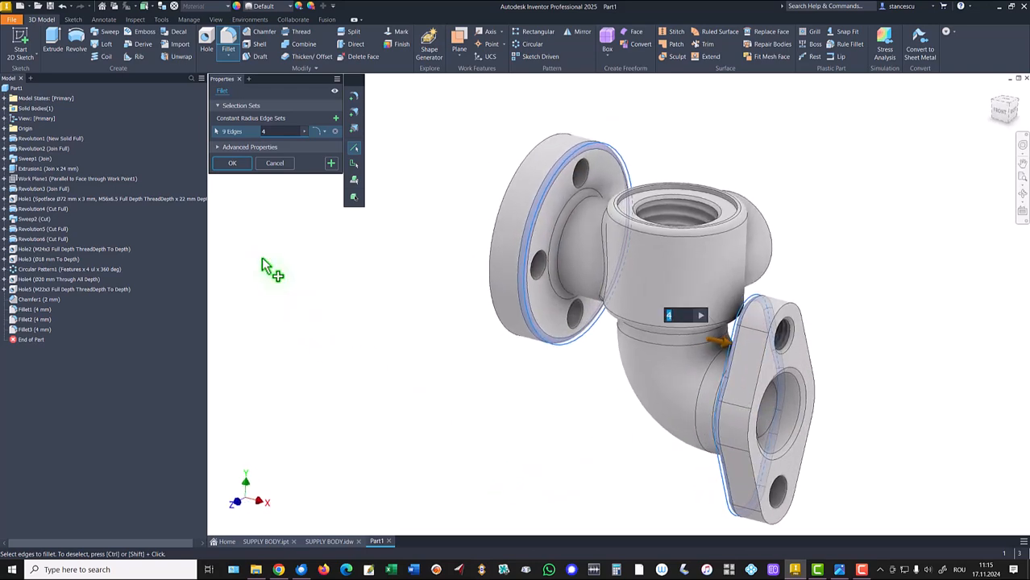
pyautogui.click(234, 165)
pyautogui.press('F6')
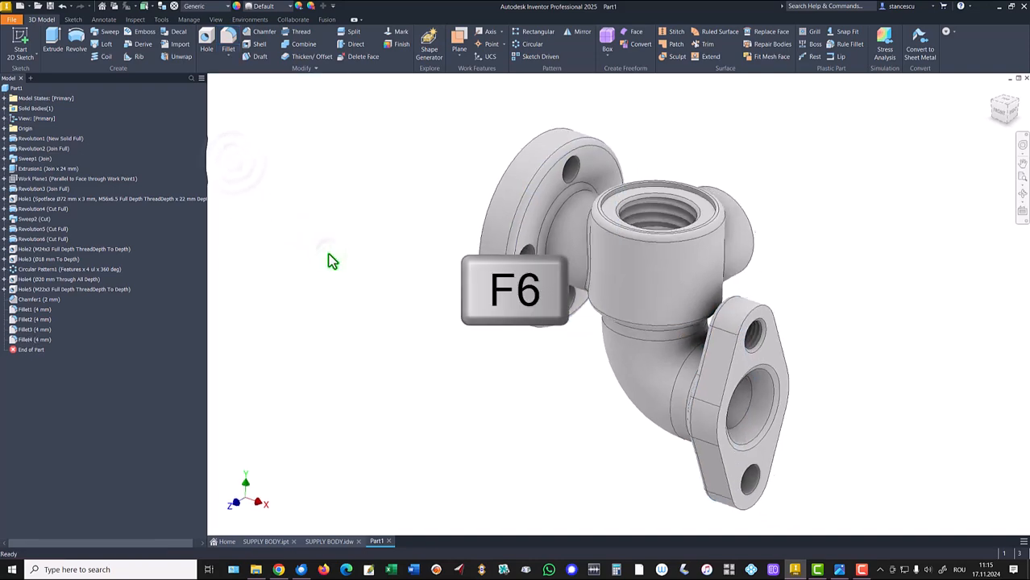
# - Open the part's iProperties, update its physical properties and copy the volume value before closing
pyautogui.click(8, 89)
pyautogui.rightClick(8, 88)
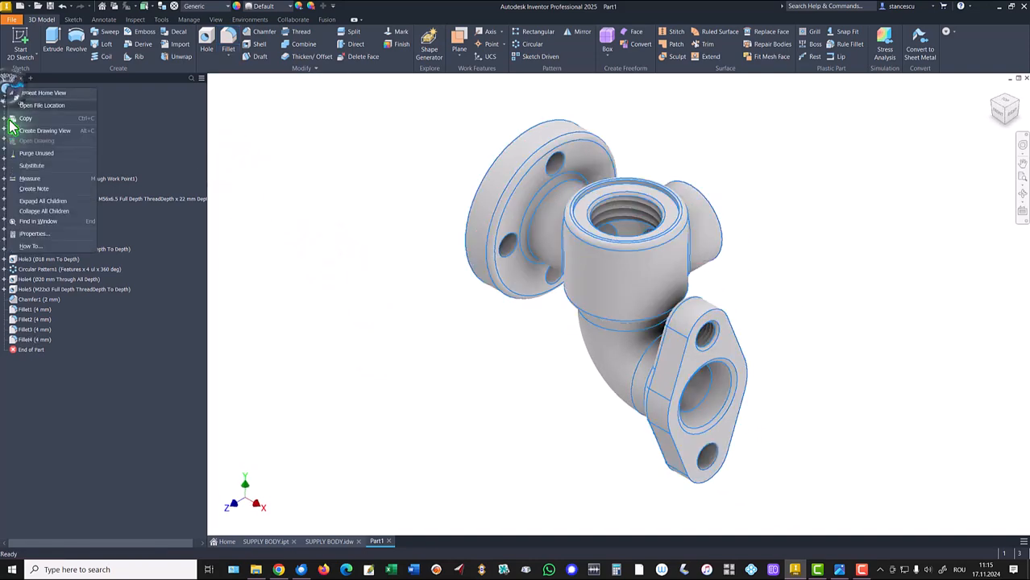
pyautogui.click(33, 235)
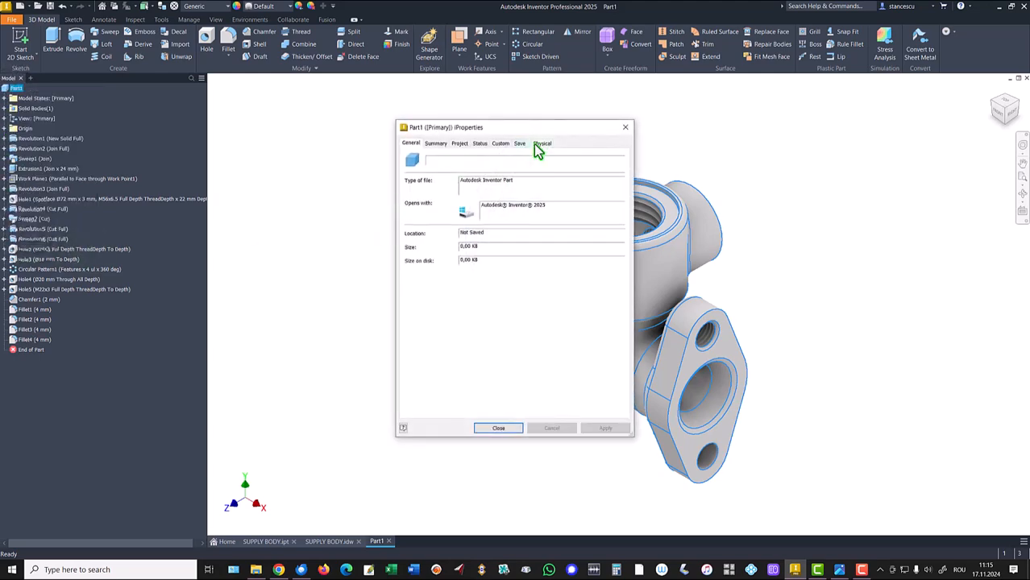
pyautogui.click(542, 143)
pyautogui.click(598, 166)
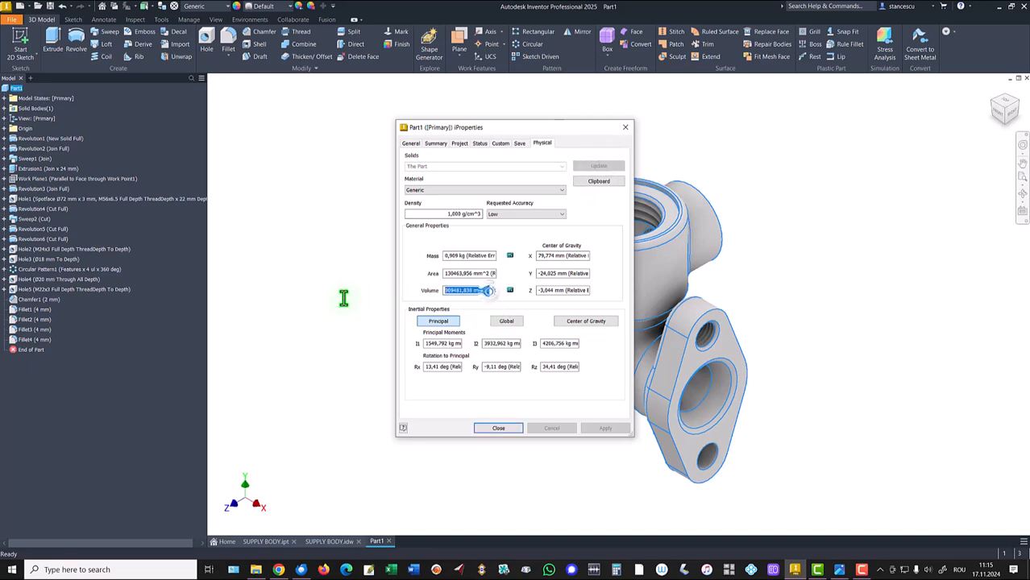
pyautogui.hotkey('ctrl', 'c')
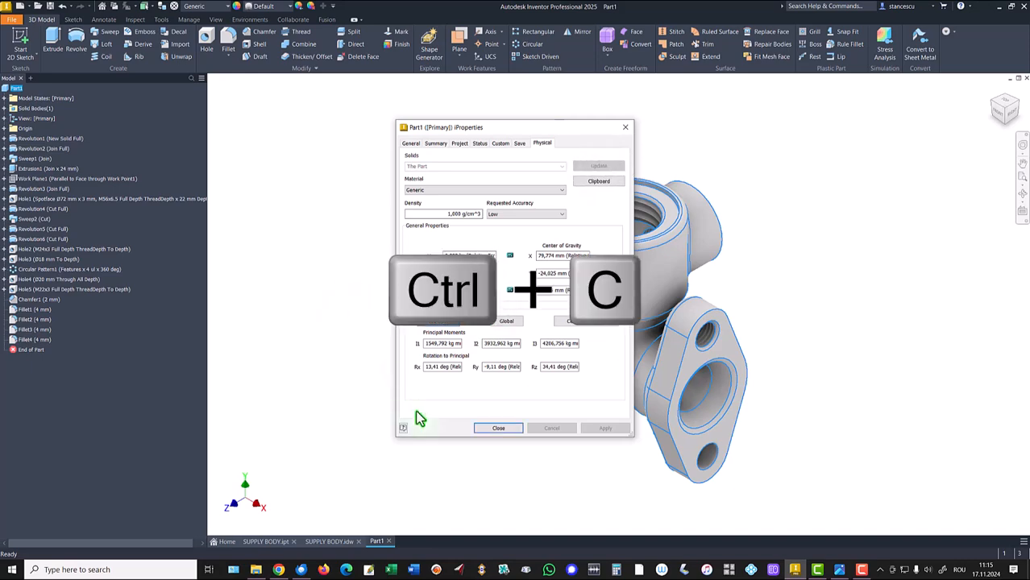
pyautogui.click(499, 428)
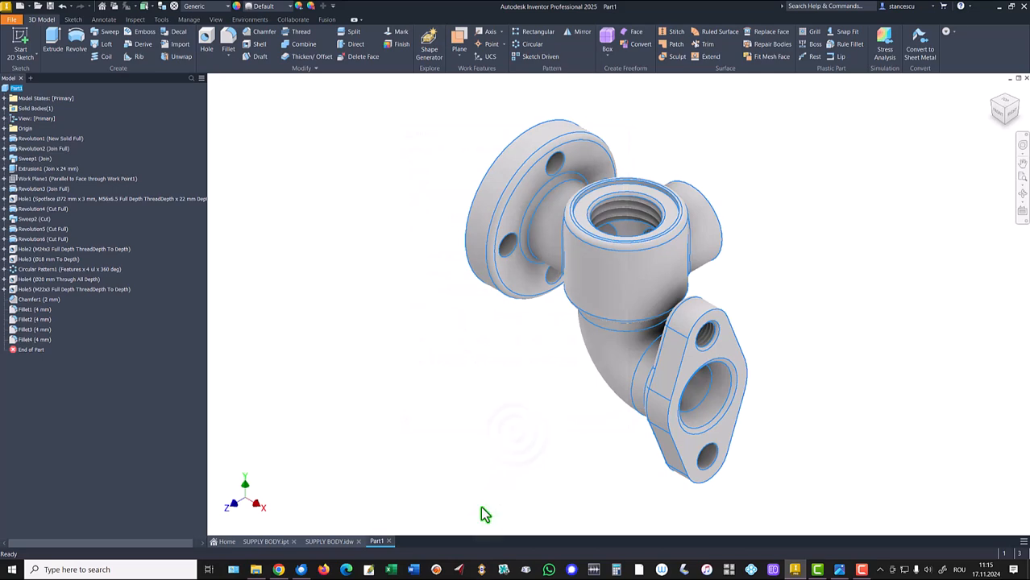
# - Replace the volume in the drawing note with the pasted value 909481,838 mm^3
pyautogui.click(329, 542)
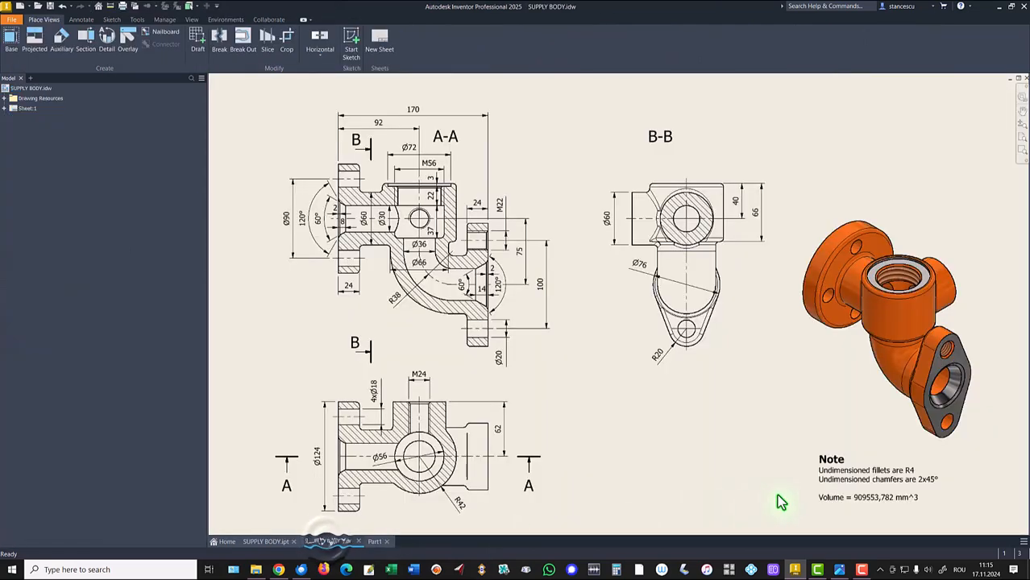
pyautogui.click(856, 498)
pyautogui.doubleClick(863, 499)
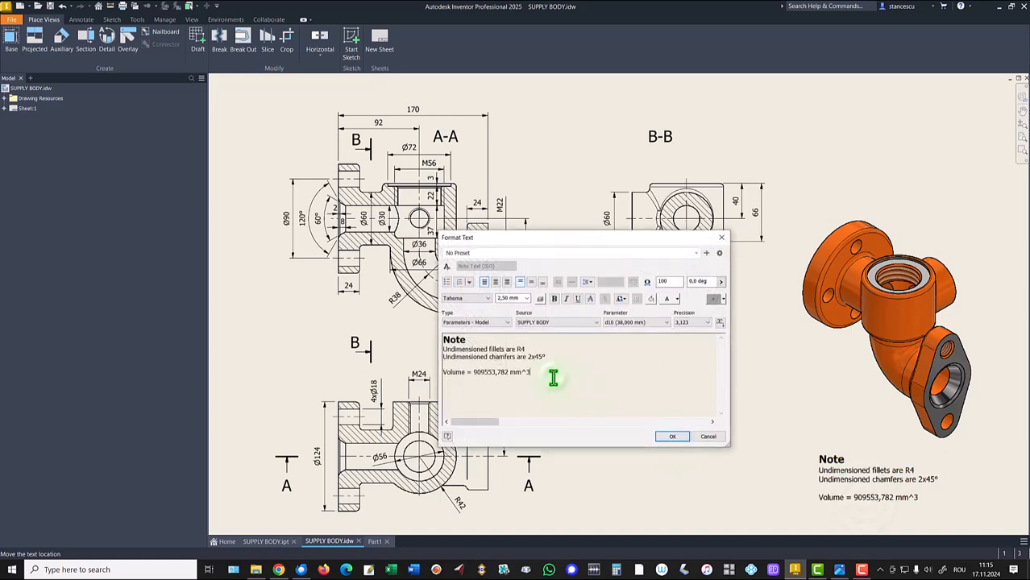
pyautogui.press('Return')
pyautogui.hotkey('ctrl', 'v')
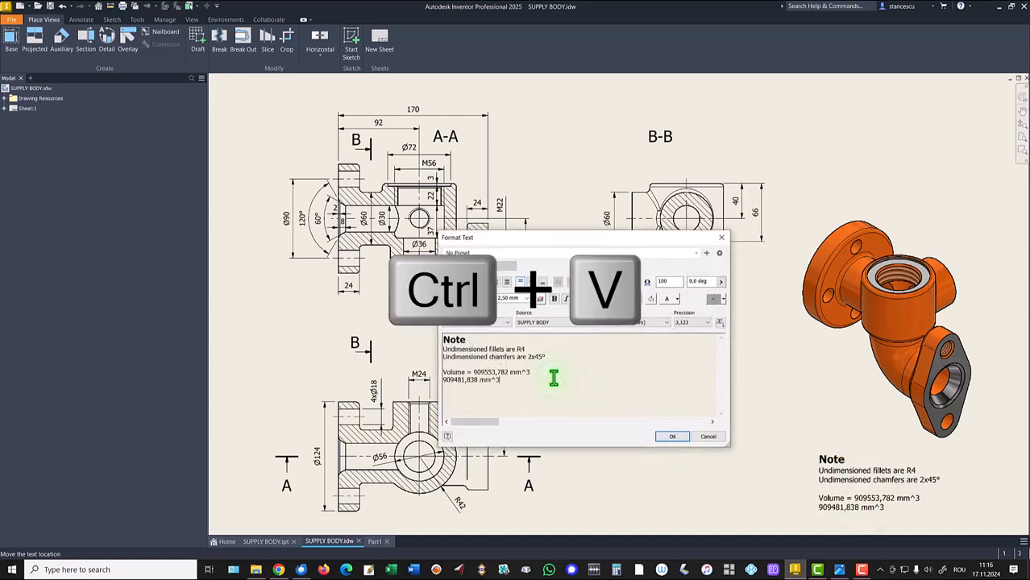
pyautogui.click(467, 381)
pyautogui.moveTo(472, 372); pyautogui.dragTo(535, 373)
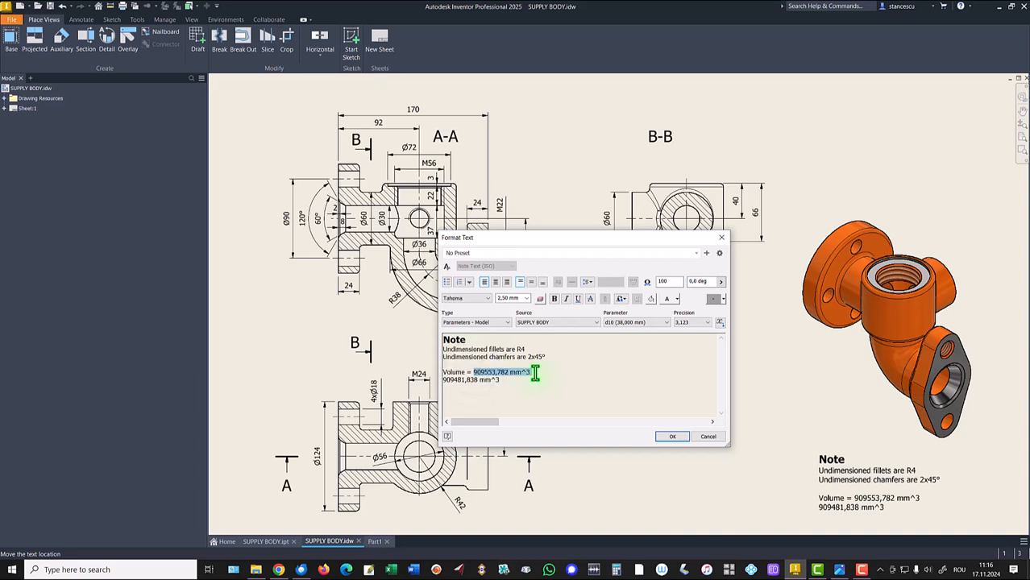
pyautogui.press('Delete')
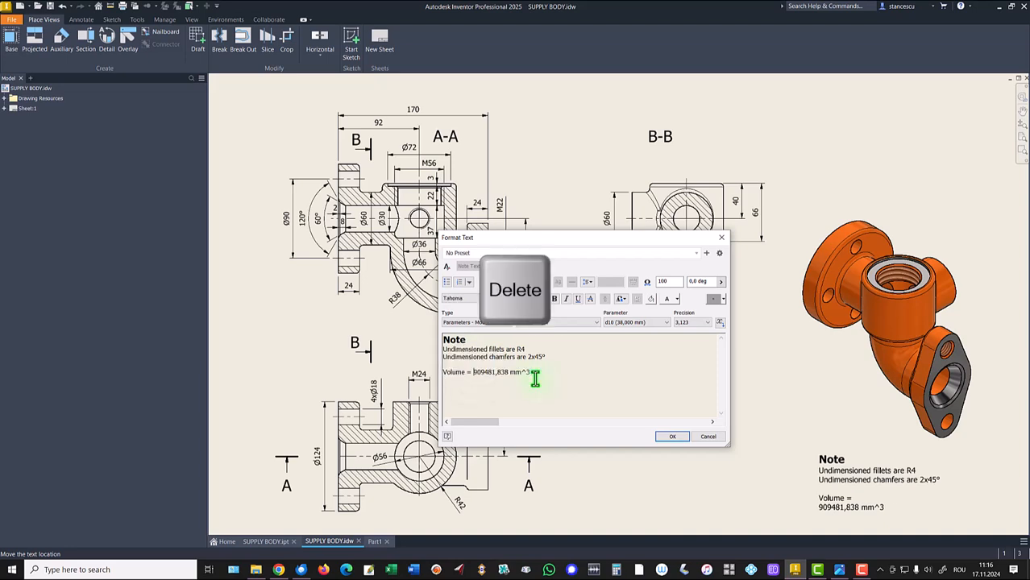
pyautogui.press('Delete')
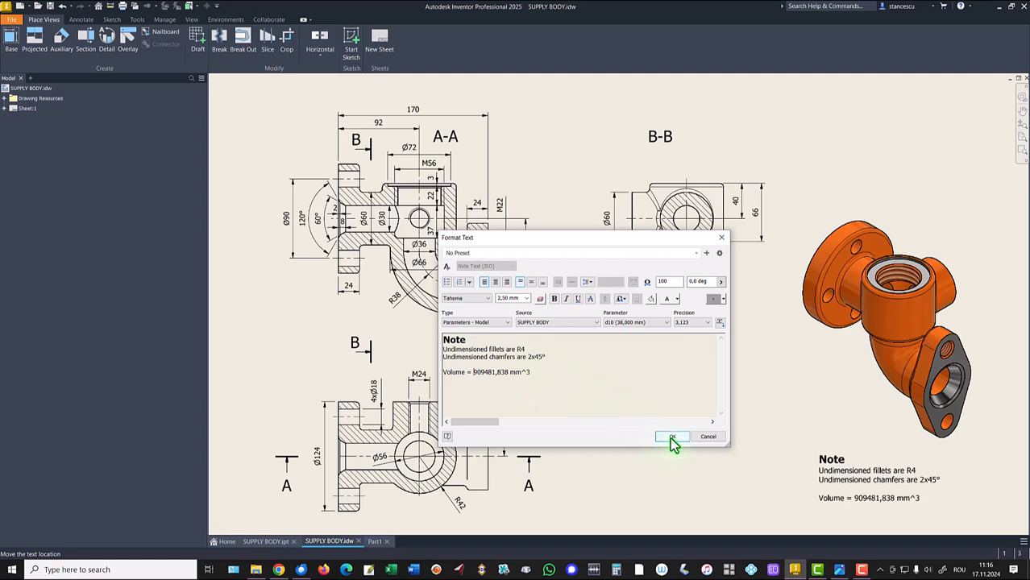
pyautogui.click(672, 438)
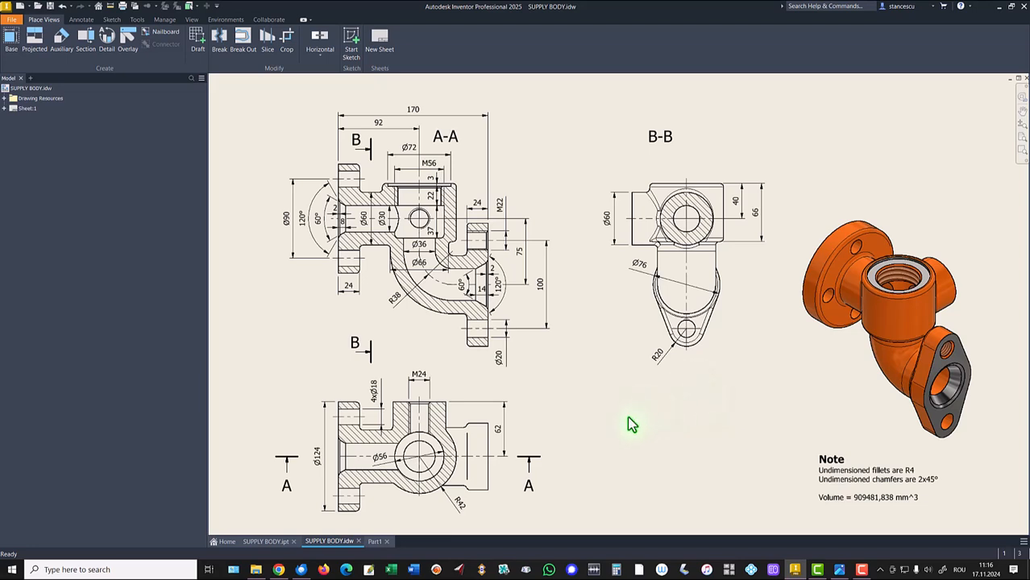
# - Set the part's material to Steel, Cast and its appearance to Smooth - Light Orange
pyautogui.click(375, 542)
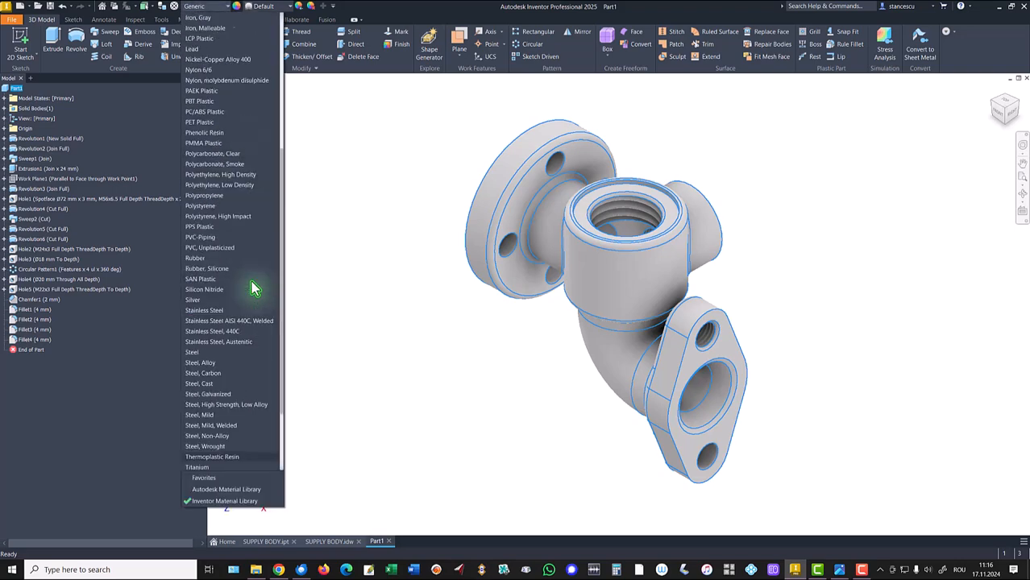
pyautogui.click(206, 390)
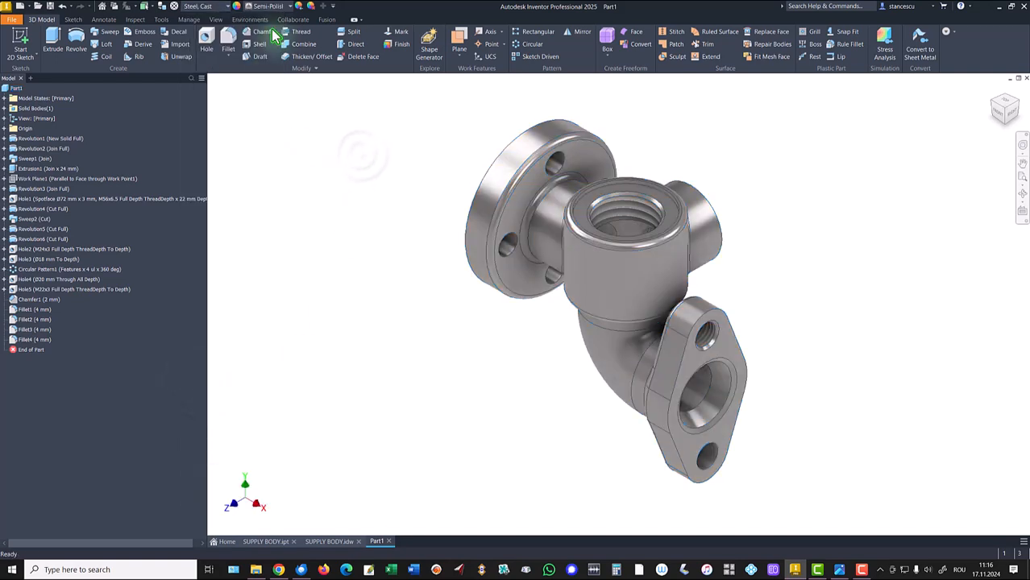
pyautogui.click(284, 7)
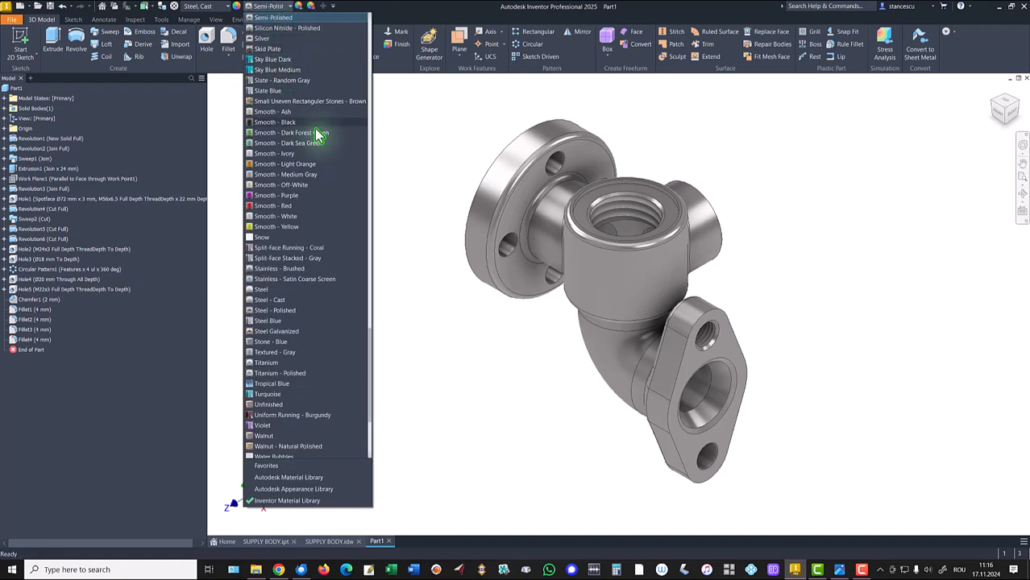
pyautogui.click(298, 165)
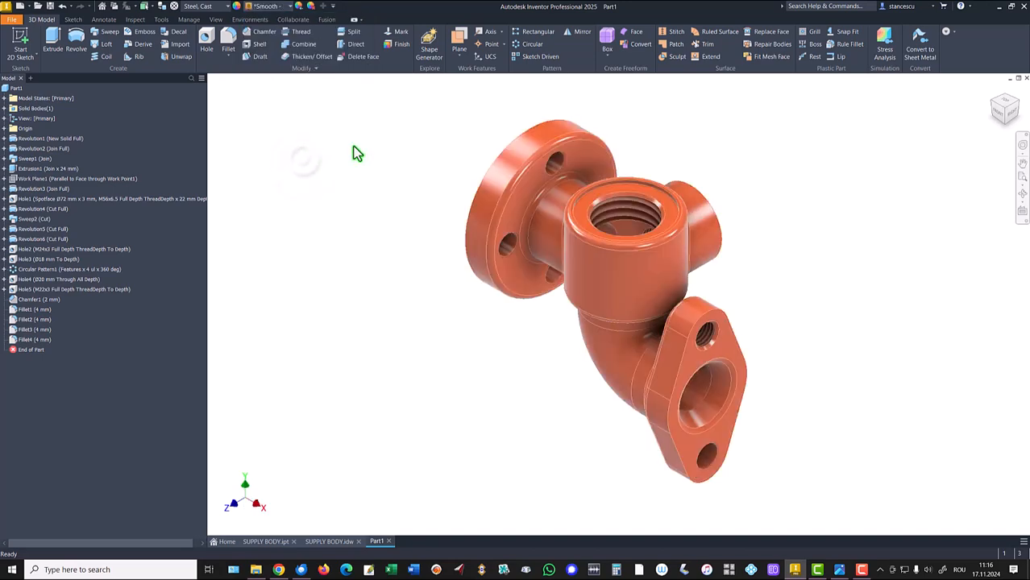
# - Zoom and orbit around the model to inspect the fillets and chamfers on the bores and flanges
pyautogui.scroll(4, 649, 151)
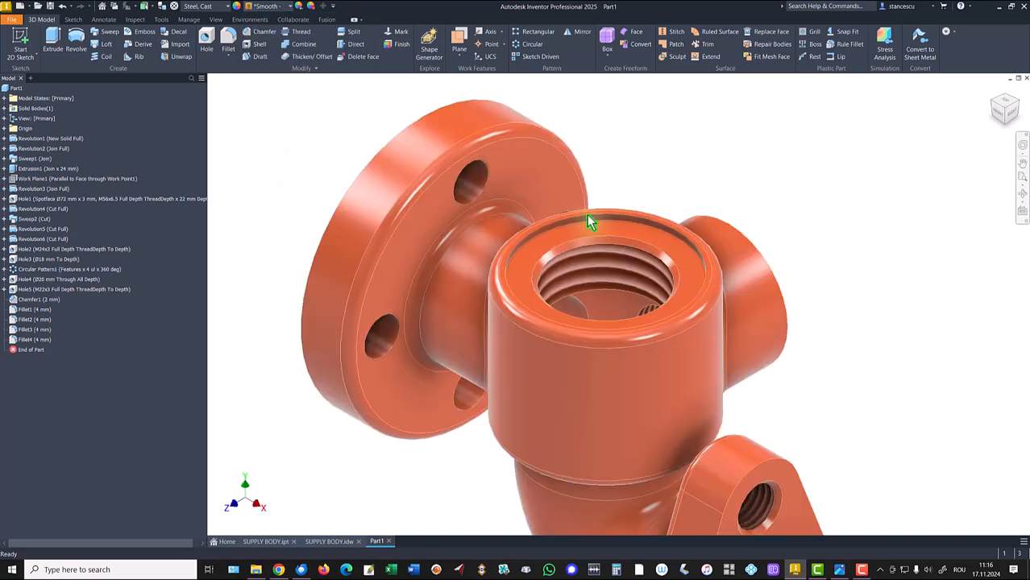
pyautogui.click(572, 231)
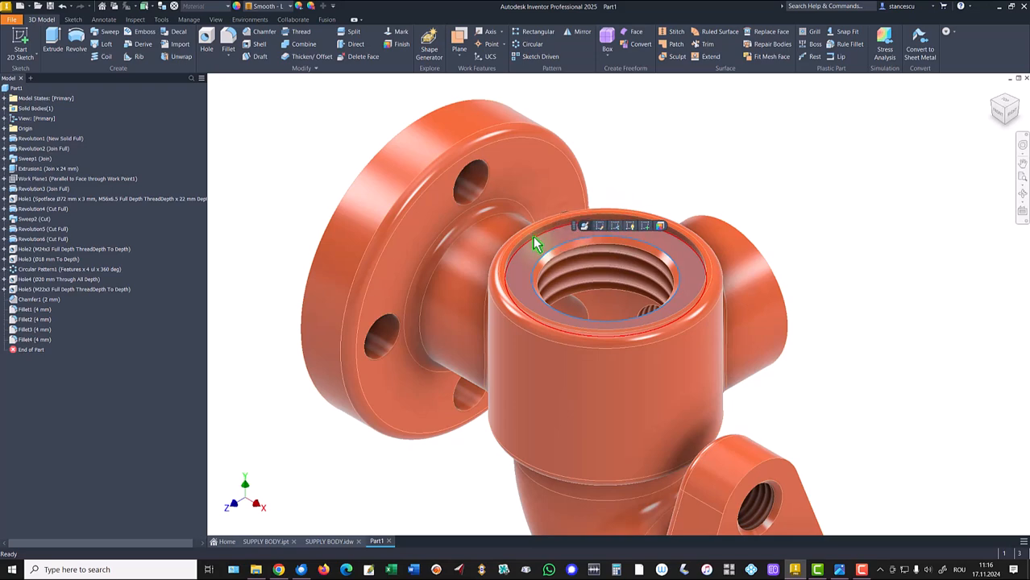
pyautogui.scroll(2, 678, 244)
pyautogui.keyDown('ctrl'); pyautogui.click(685, 229); pyautogui.keyUp('ctrl')
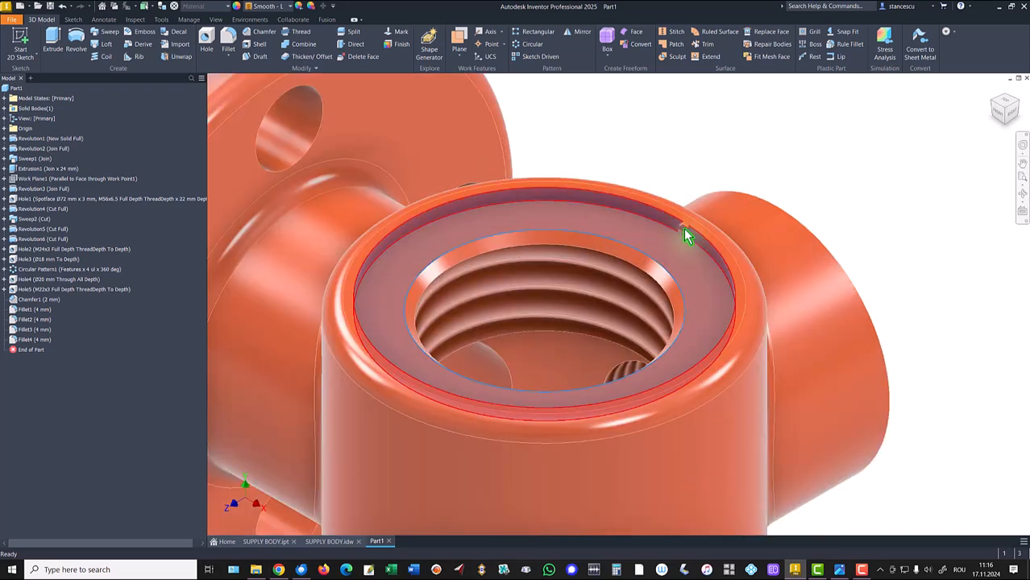
pyautogui.scroll(-2, 922, 180)
pyautogui.keyDown('shift'); pyautogui.moveTo(923, 188); pyautogui.dragTo(626, 357, button='middle'); pyautogui.keyUp('shift')
pyautogui.keyDown('ctrl'); pyautogui.click(659, 293); pyautogui.keyUp('ctrl')
pyautogui.scroll(-2, 697, 289)
pyautogui.keyDown('ctrl'); pyautogui.click(629, 347); pyautogui.keyUp('ctrl')
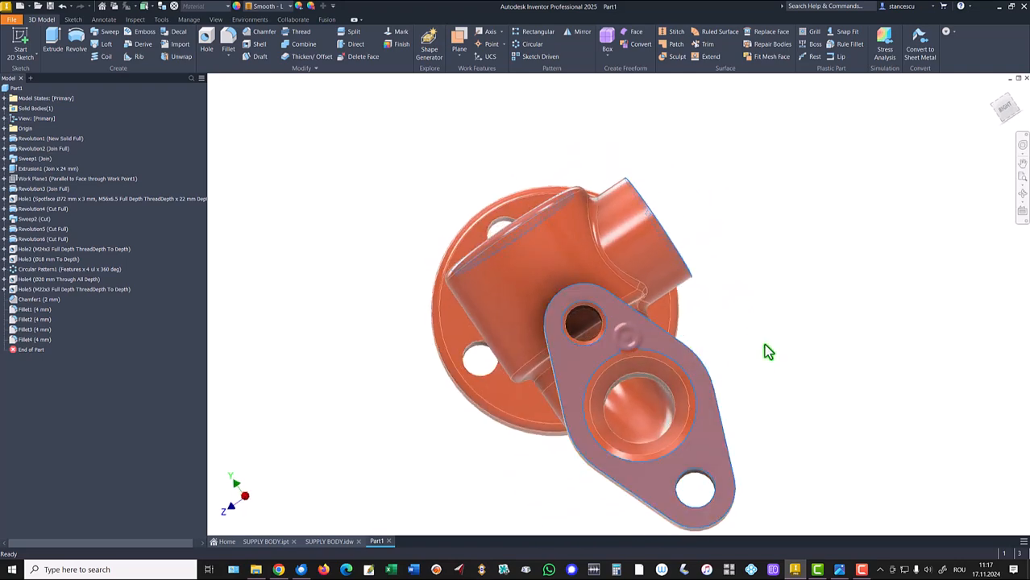
pyautogui.scroll(1, 761, 350)
pyautogui.keyDown('shift'); pyautogui.moveTo(761, 350); pyautogui.dragTo(763, 442, button='middle'); pyautogui.keyUp('shift')
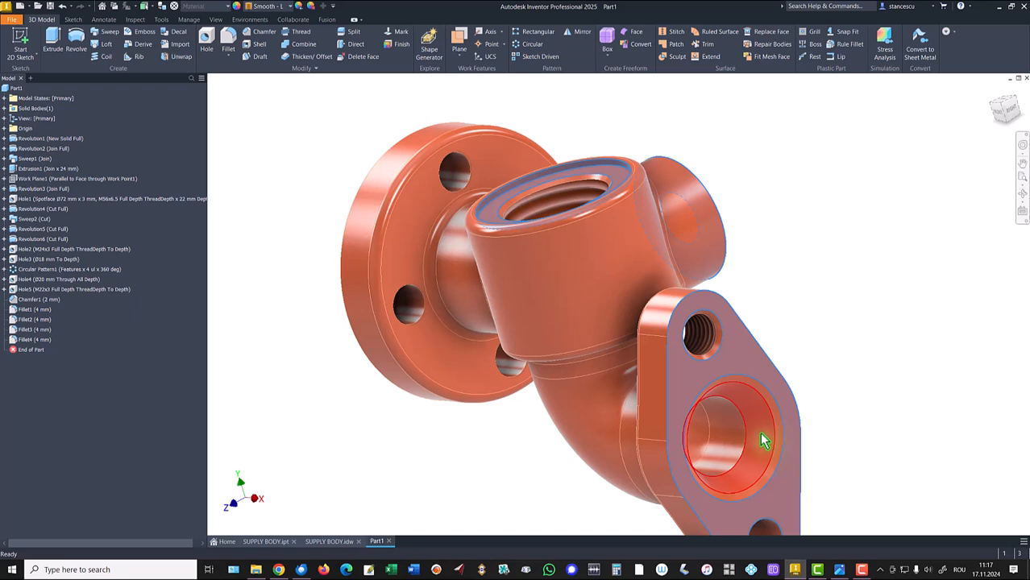
pyautogui.keyDown('ctrl'); pyautogui.click(775, 442); pyautogui.keyUp('ctrl')
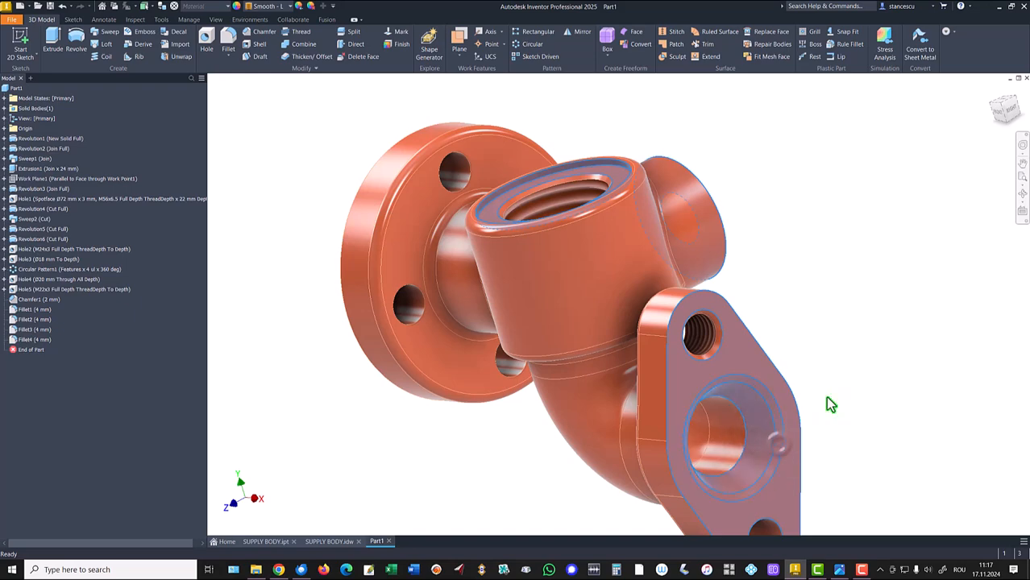
pyautogui.keyDown('shift'); pyautogui.moveTo(838, 295); pyautogui.dragTo(519, 252, button='middle'); pyautogui.keyUp('shift')
pyautogui.keyDown('ctrl'); pyautogui.click(522, 227); pyautogui.keyUp('ctrl')
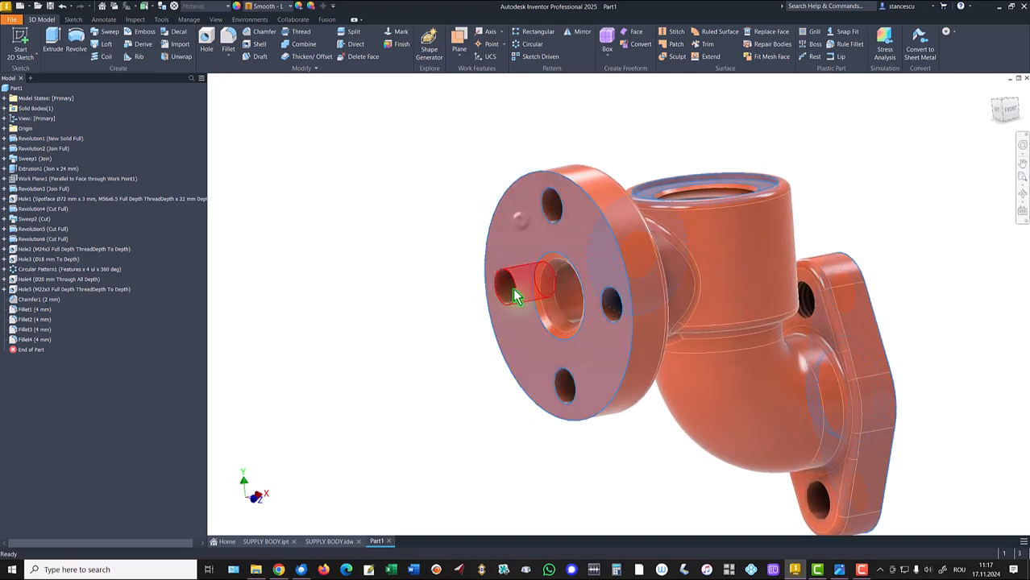
pyautogui.scroll(3, 539, 298)
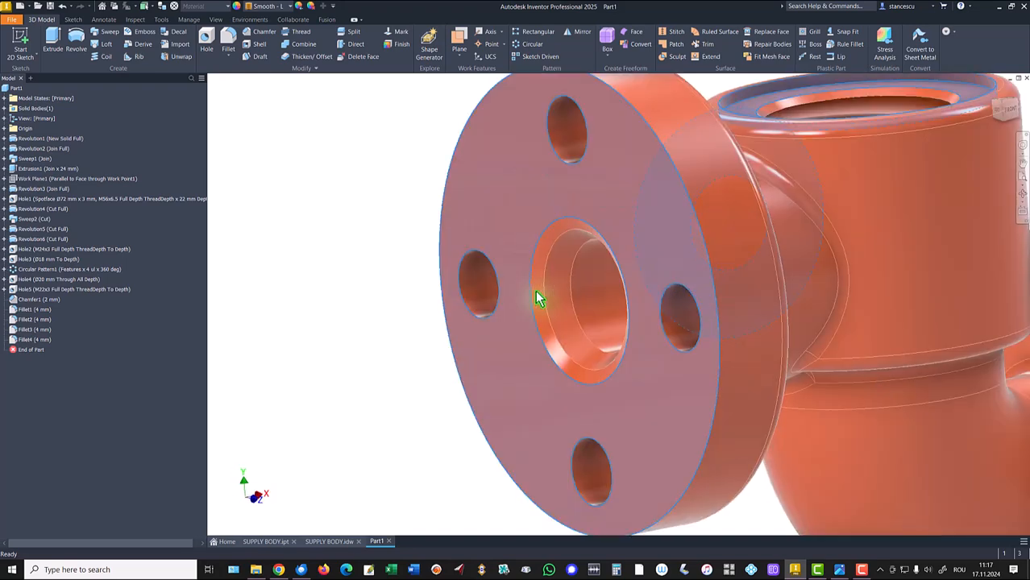
pyautogui.scroll(-2, 556, 294)
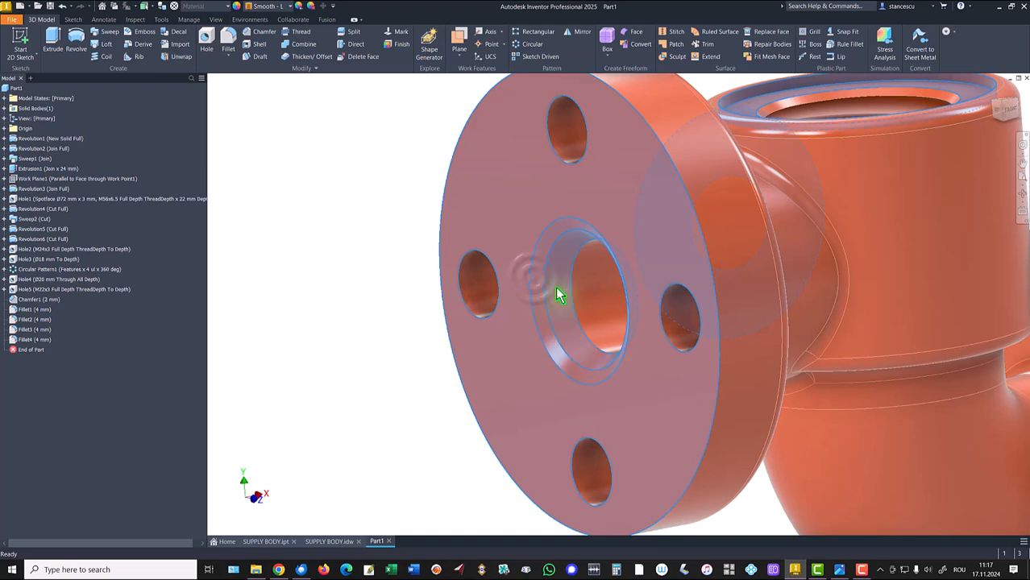
# - Apply the Steel - Polished appearance to the selected machined faces and return to the home view
pyautogui.scroll(-3, 484, 367)
pyautogui.keyDown('shift'); pyautogui.moveTo(538, 395); pyautogui.dragTo(583, 362, button='middle'); pyautogui.keyUp('shift')
pyautogui.press('F6')
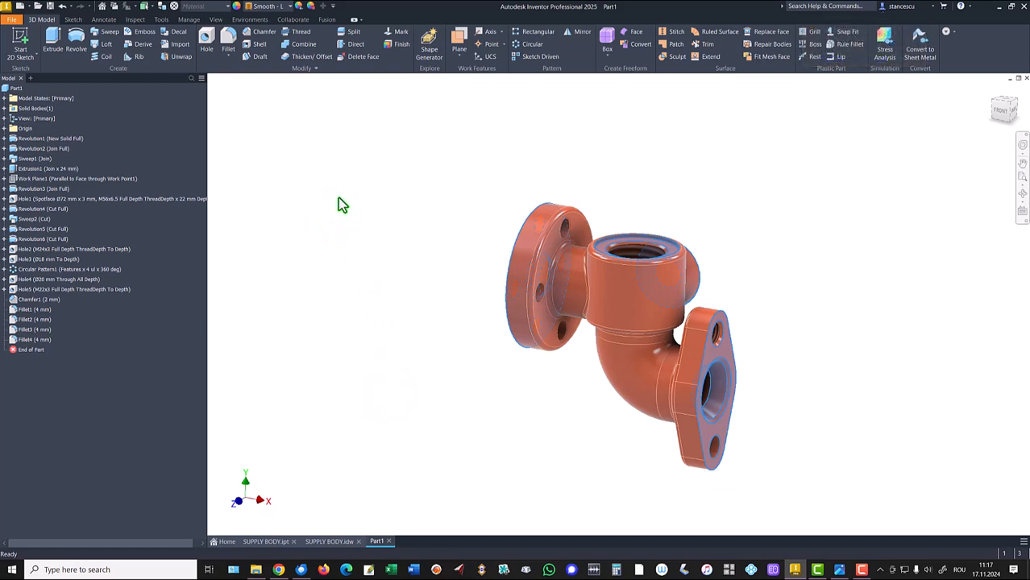
pyautogui.click(269, 17)
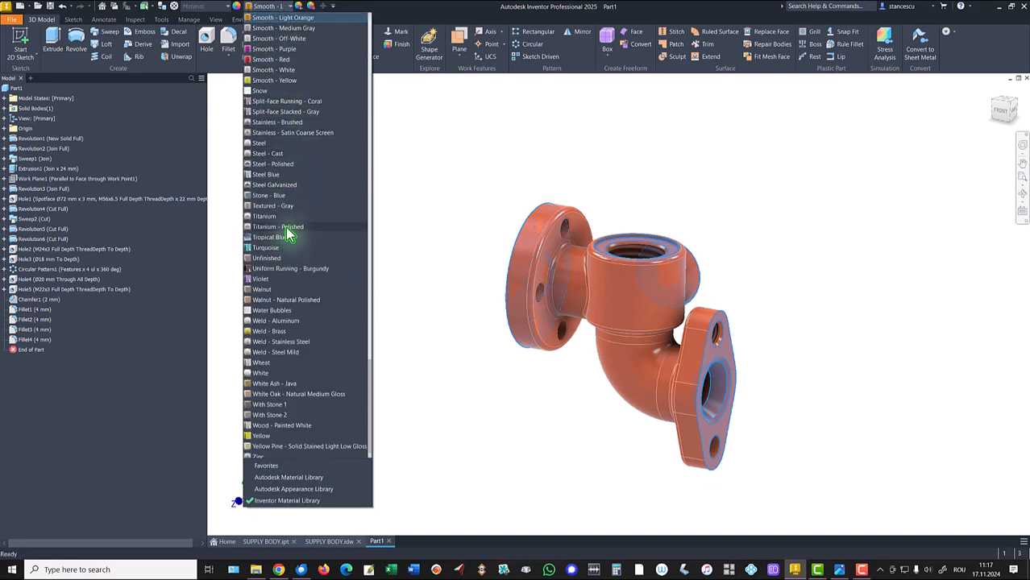
pyautogui.click(286, 164)
pyautogui.press('F6')
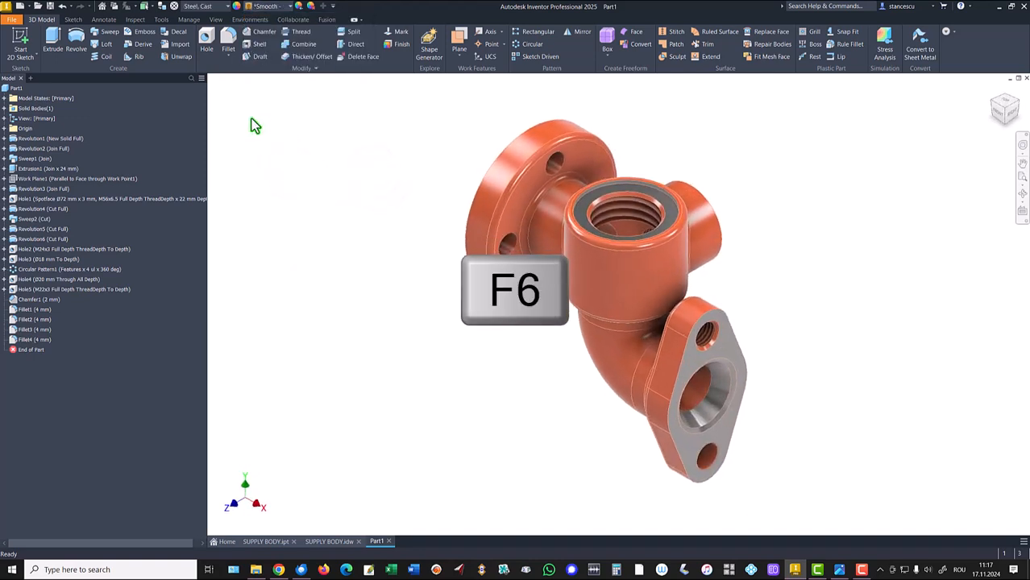
# - Set the visual style to Shaded and the lighting style to Default Lights
pyautogui.click(214, 20)
pyautogui.click(186, 47)
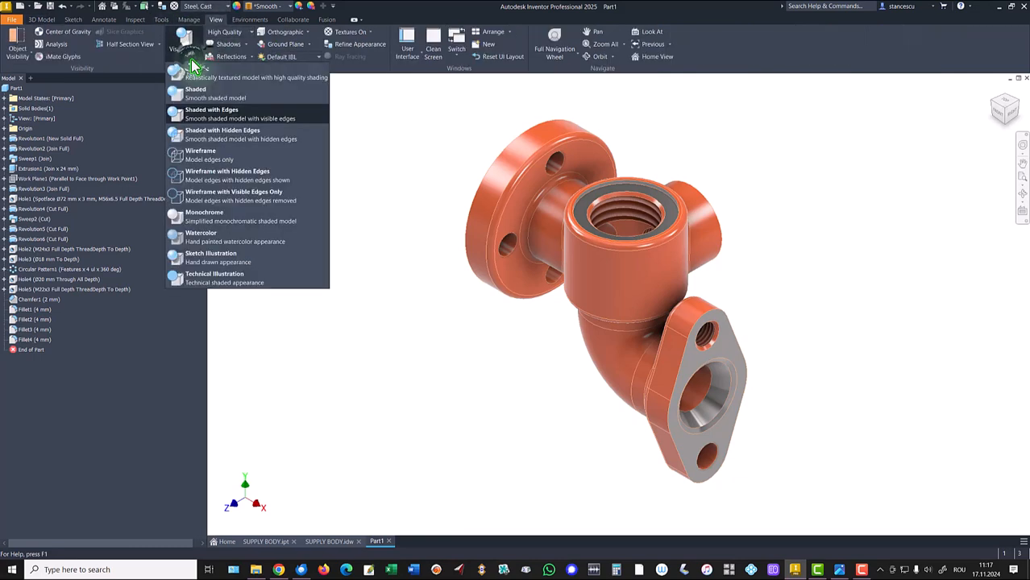
pyautogui.click(195, 93)
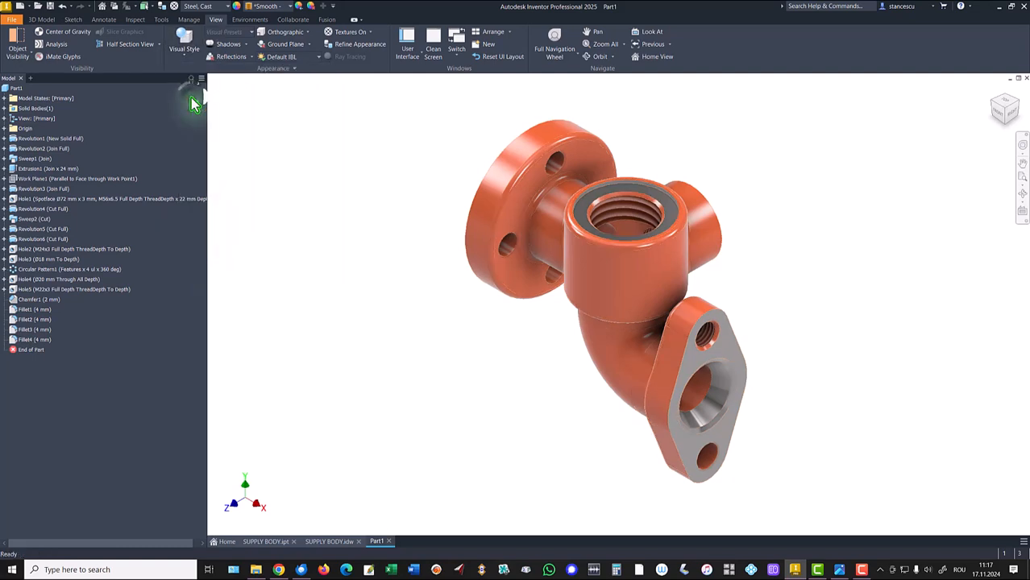
pyautogui.click(287, 59)
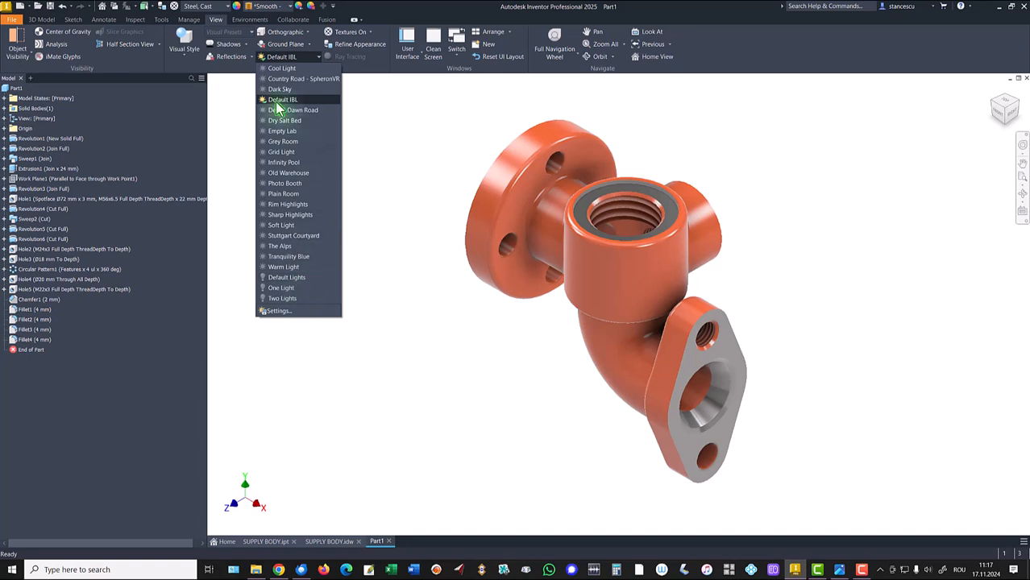
pyautogui.click(292, 277)
pyautogui.press('F6')
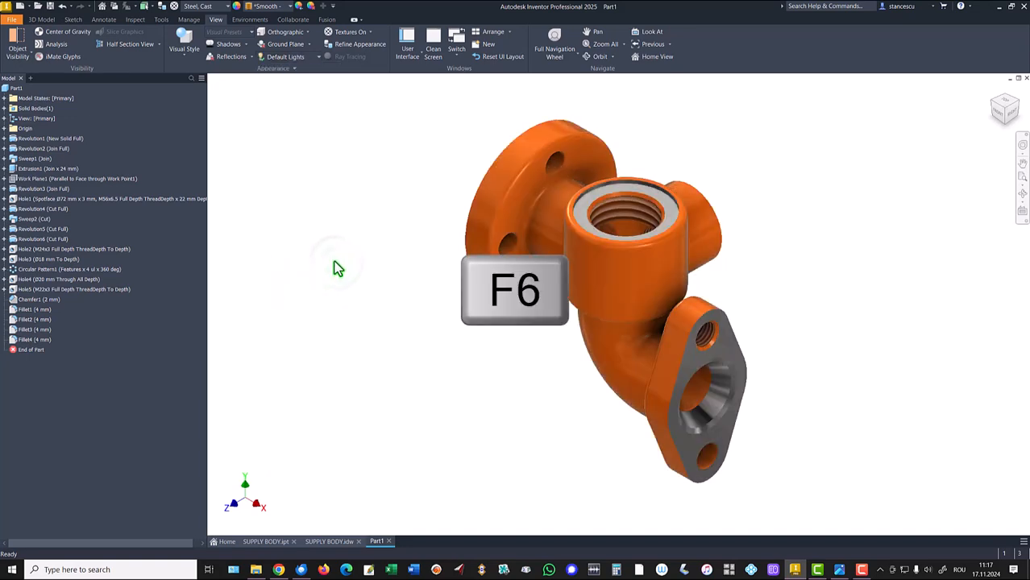
# - Switch between the SUPPLY BODY.ipt and Part1 tabs to compare the two models
pyautogui.click(266, 541)
pyautogui.click(373, 541)
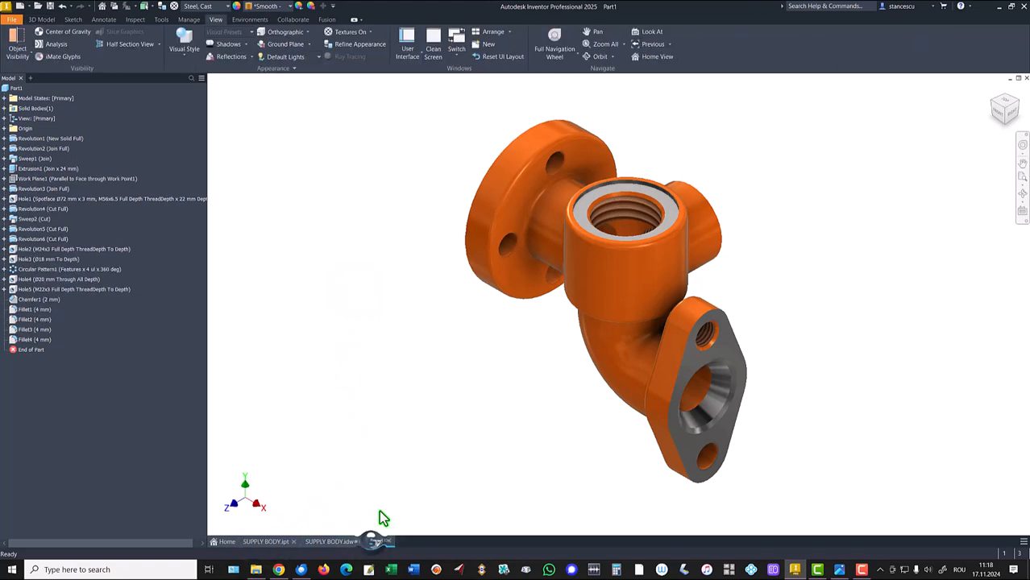
pyautogui.click(270, 542)
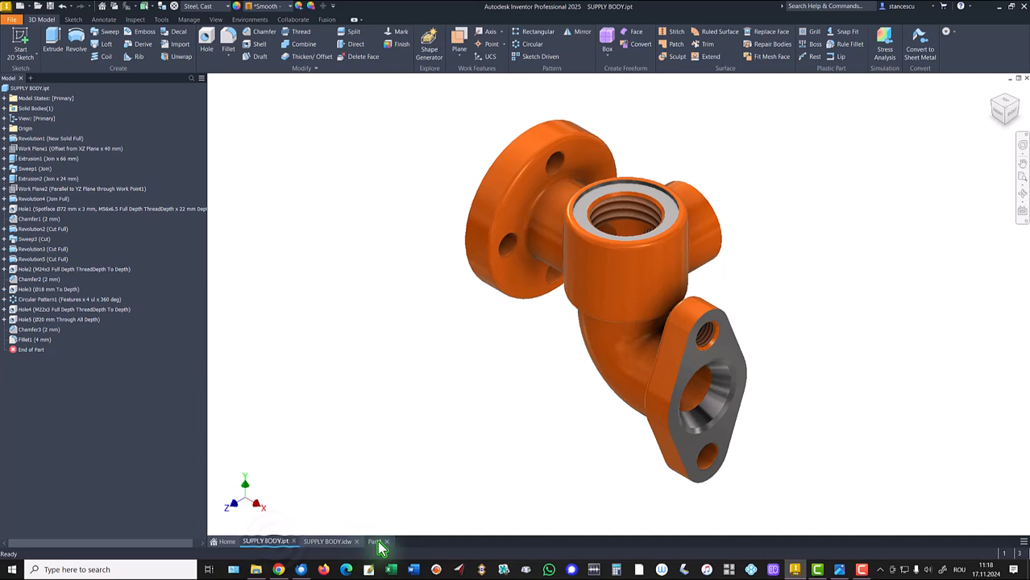
pyautogui.click(376, 541)
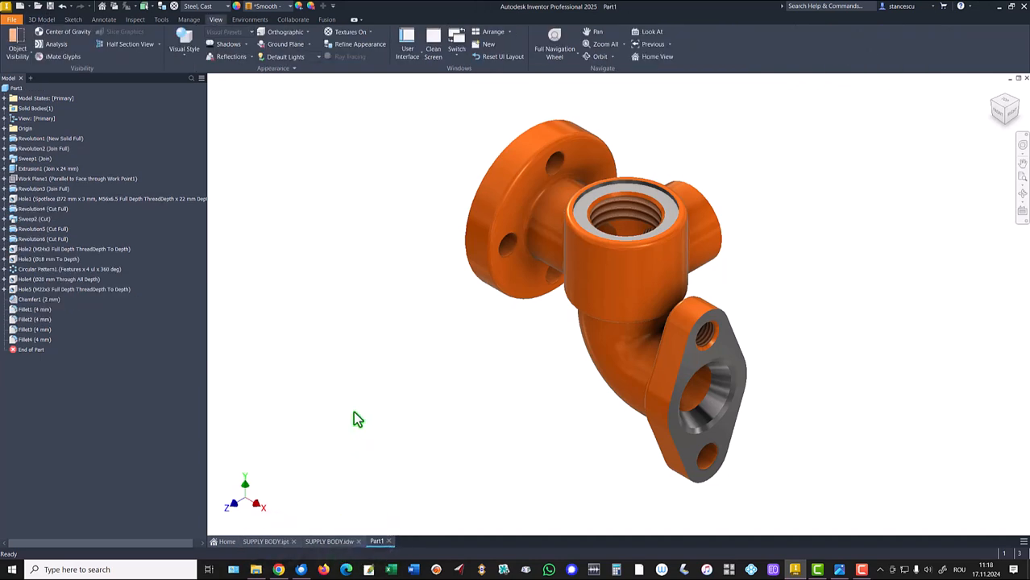